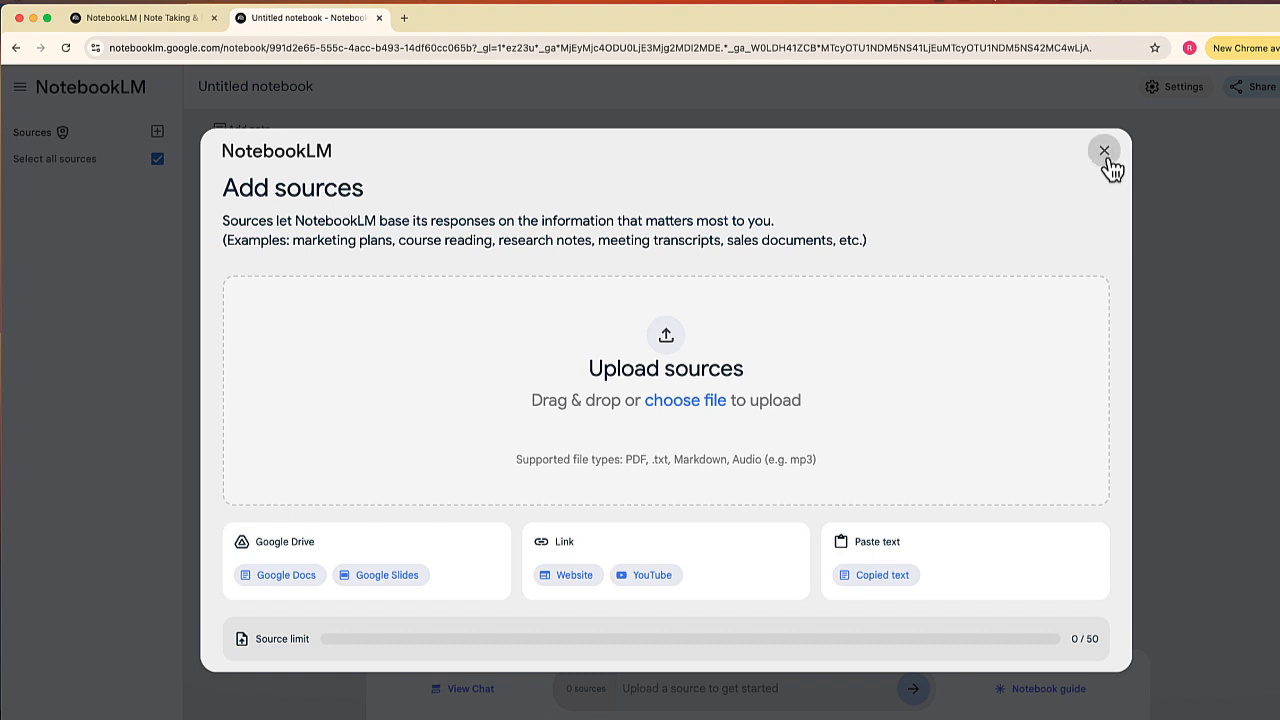
Step: Dismiss the Add sources dialog and rename the untitled notebook as World War II
{"action": "left_click", "coordinate": [1104, 151]}
{"action": "triple_click", "coordinate": [244, 90]}
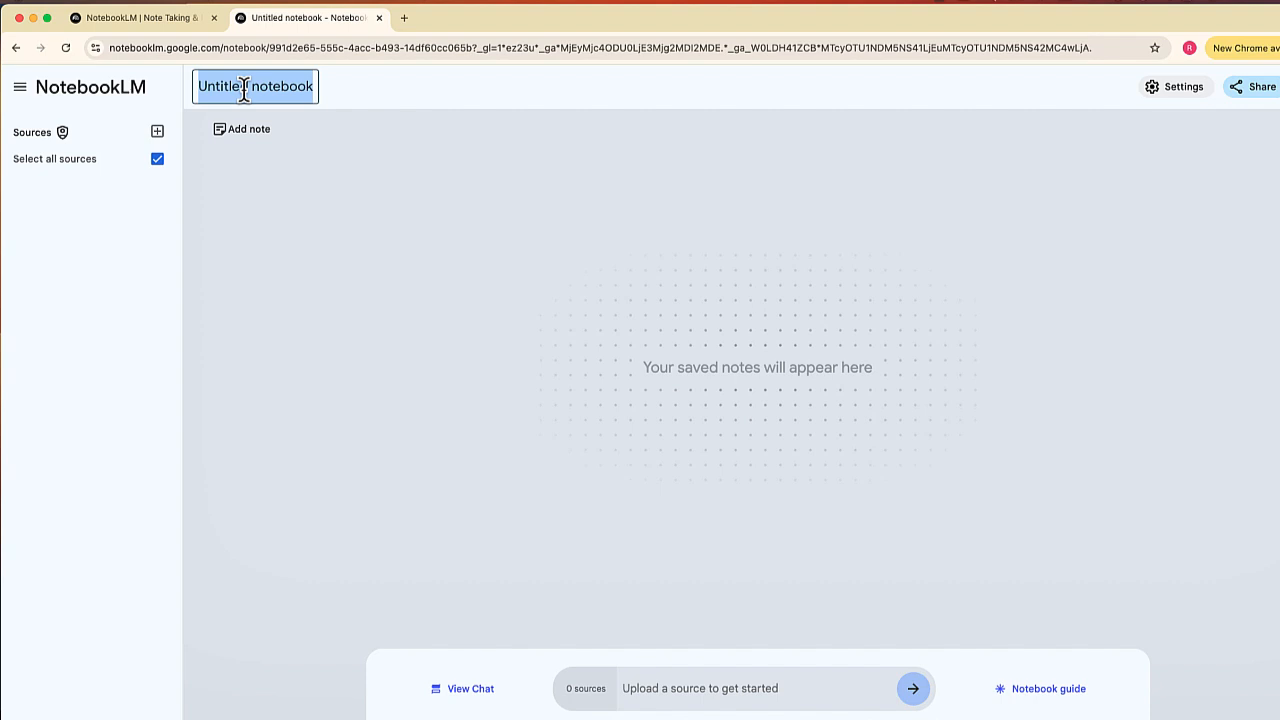
{"action": "type", "text": "World War "}
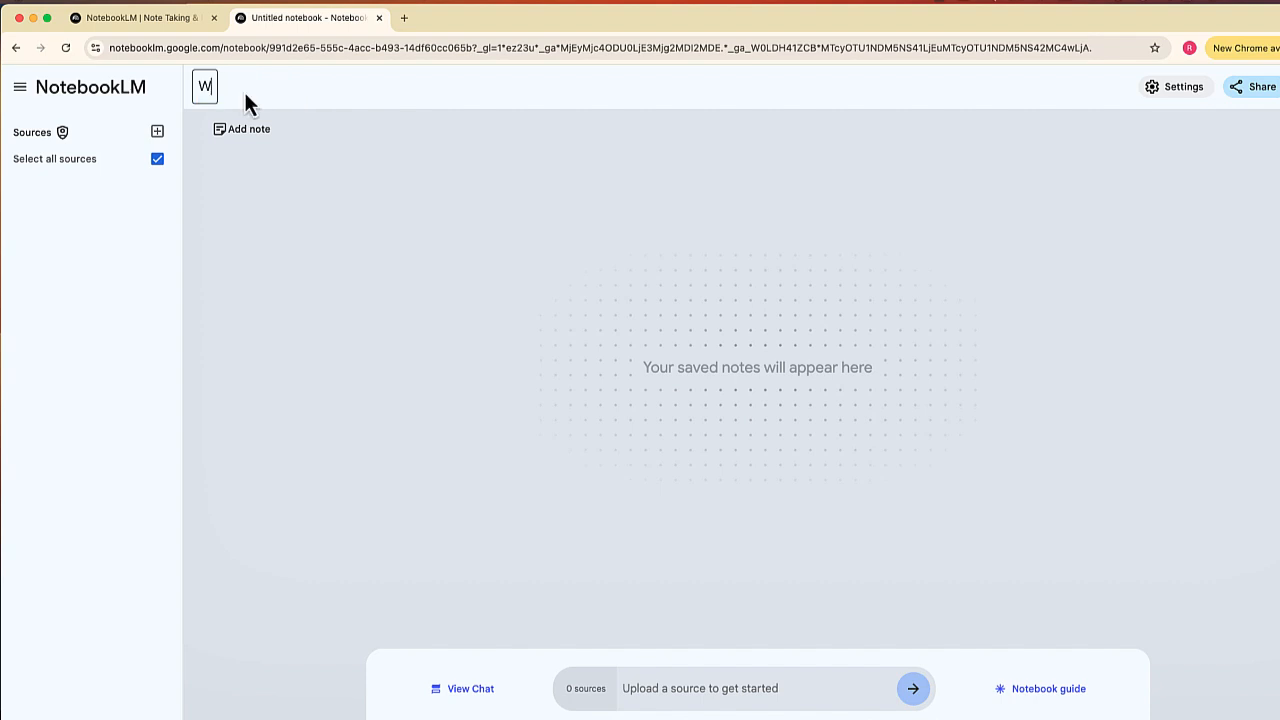
{"action": "type", "text": "II"}
{"action": "left_click", "coordinate": [317, 101]}
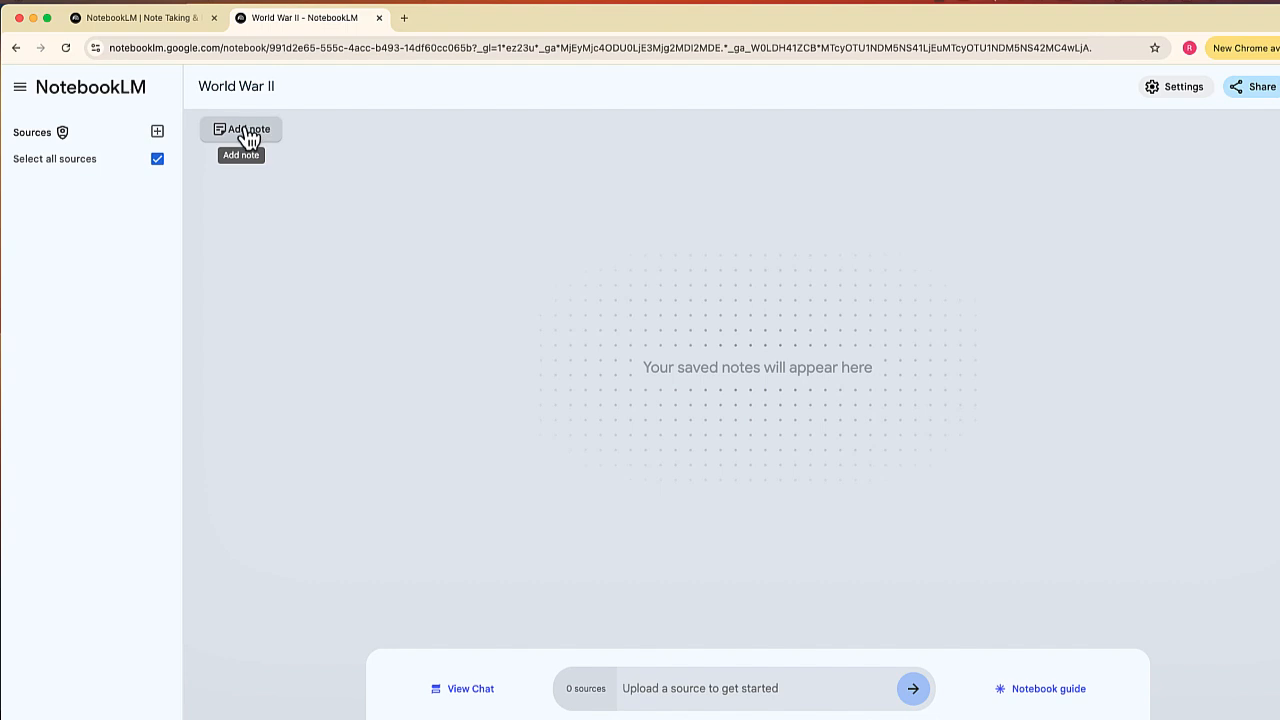
Step: Add a blank written note to the notebook, and bring up its chat and the dialog for adding sources
{"action": "left_click", "coordinate": [249, 132]}
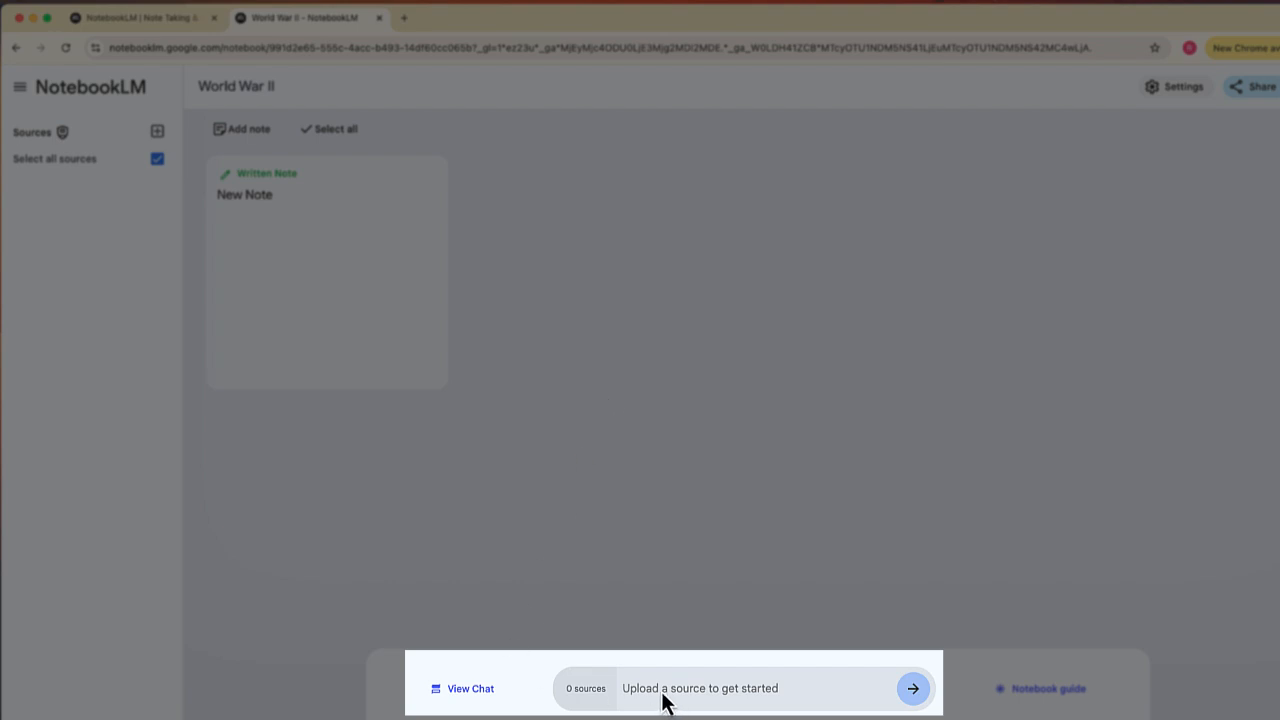
{"action": "left_click", "coordinate": [465, 692]}
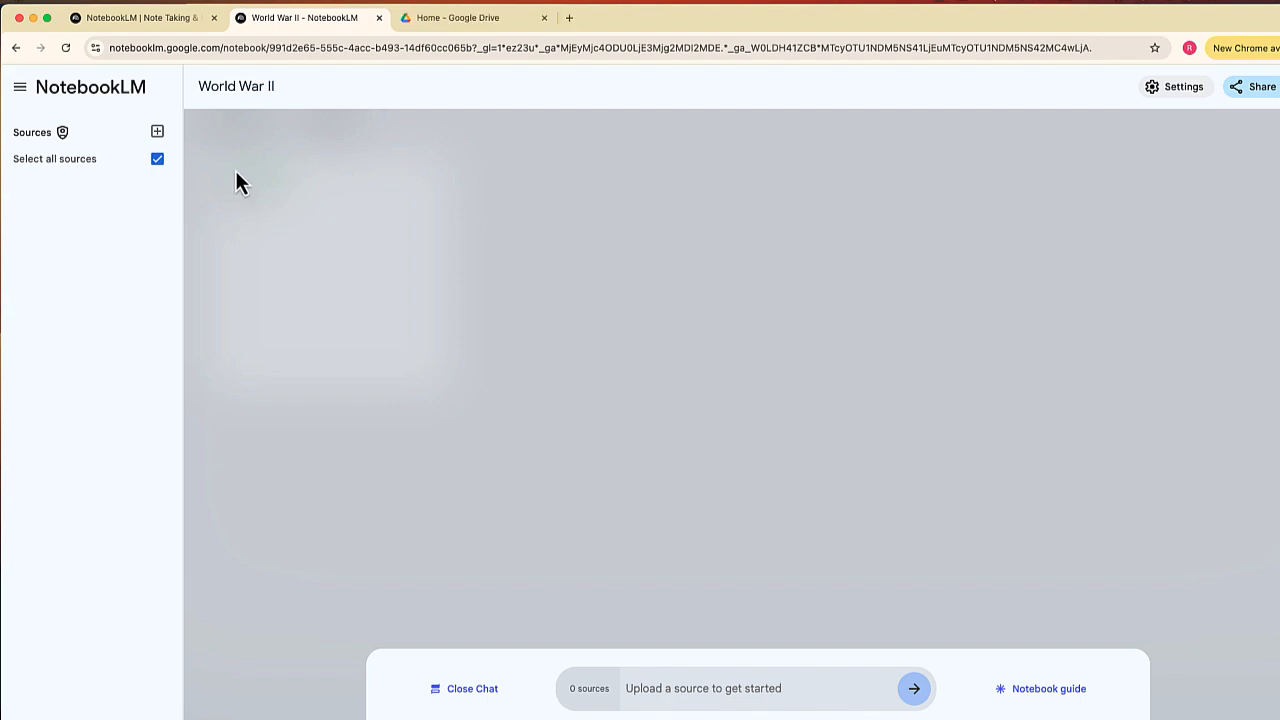
{"action": "left_click", "coordinate": [157, 132]}
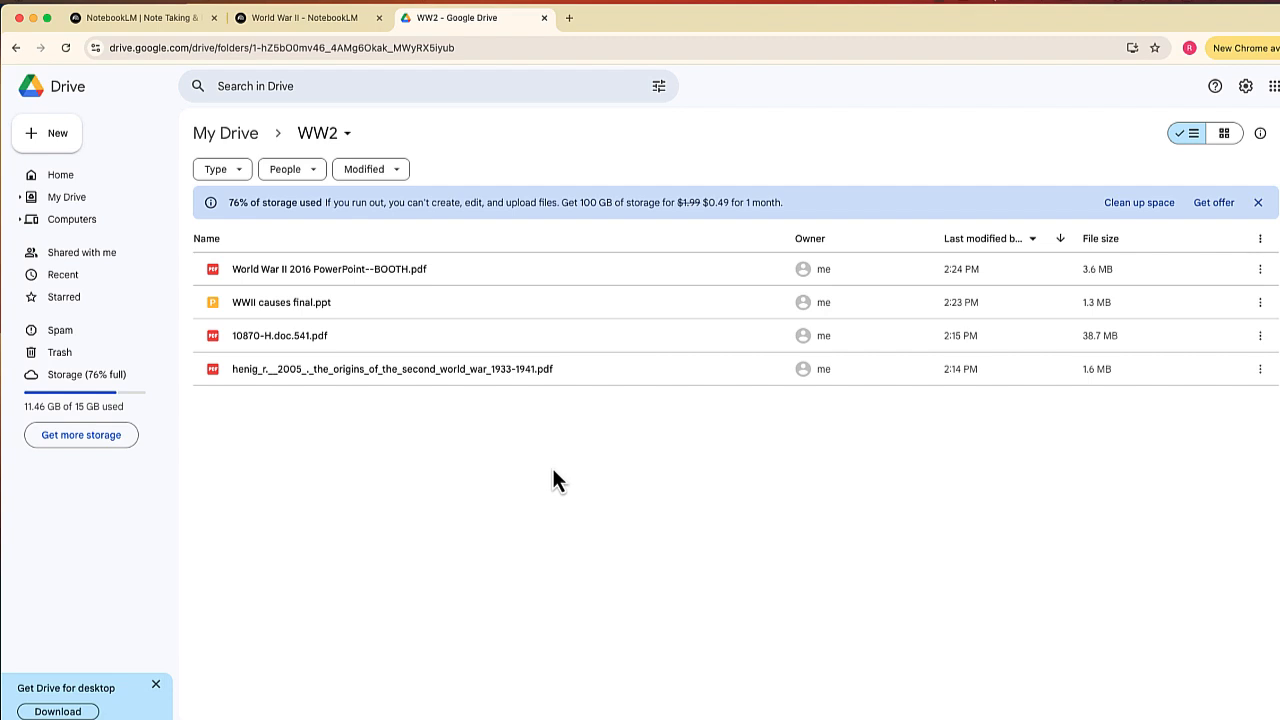
Step: In Google Drive's WW2 folder, open the Origins of the Second World War 1933-1941 PDF and examine its contents, timeline, maps and opening chapter
{"action": "left_click", "coordinate": [459, 375]}
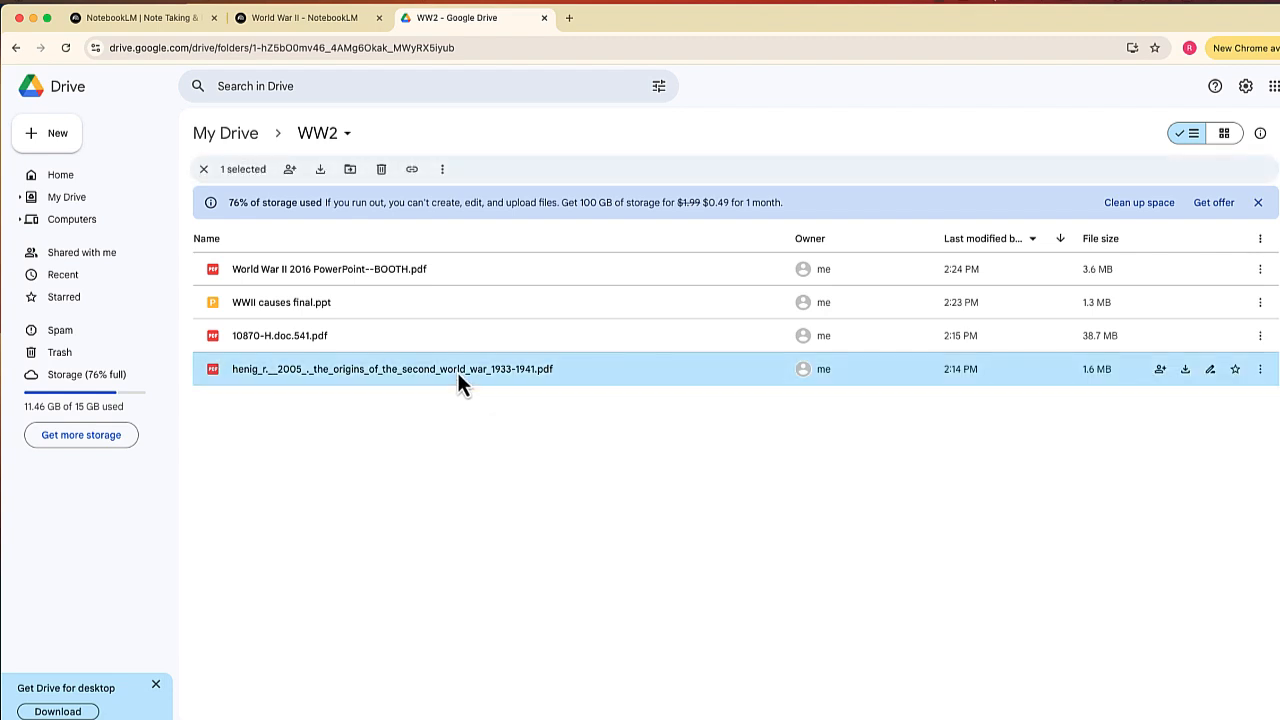
{"action": "double_click", "coordinate": [457, 372]}
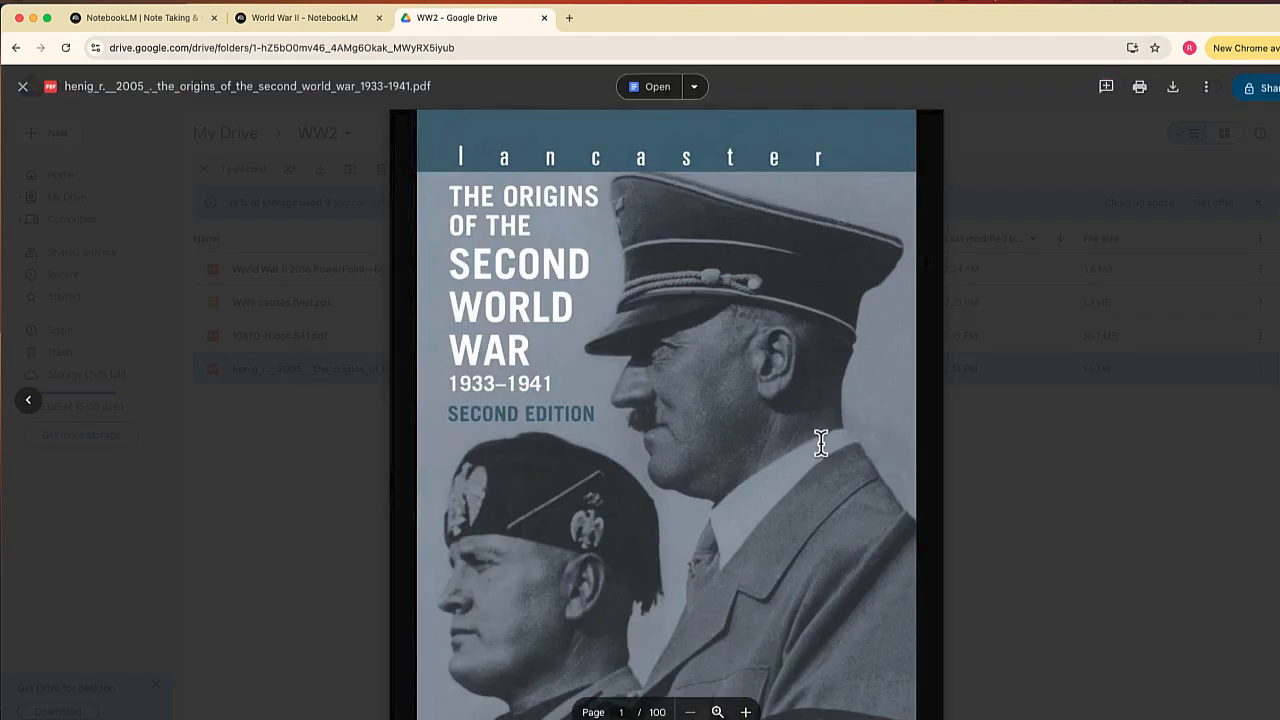
{"action": "scroll", "coordinate": [1060, 477], "scroll_direction": "down", "scroll_amount": 3}
{"action": "scroll", "coordinate": [1058, 466], "scroll_direction": "down", "scroll_amount": 10}
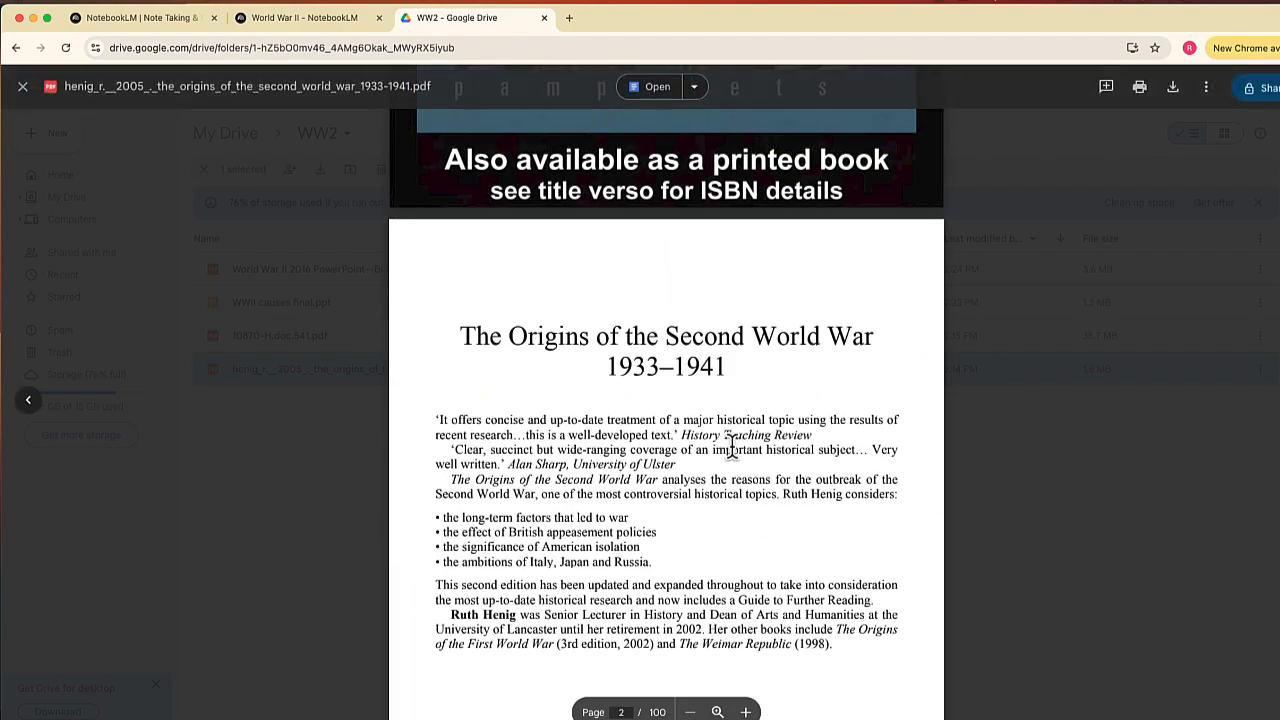
{"action": "scroll", "coordinate": [698, 438], "scroll_direction": "up", "scroll_amount": 12}
{"action": "scroll", "coordinate": [700, 438], "scroll_direction": "down", "scroll_amount": 15}
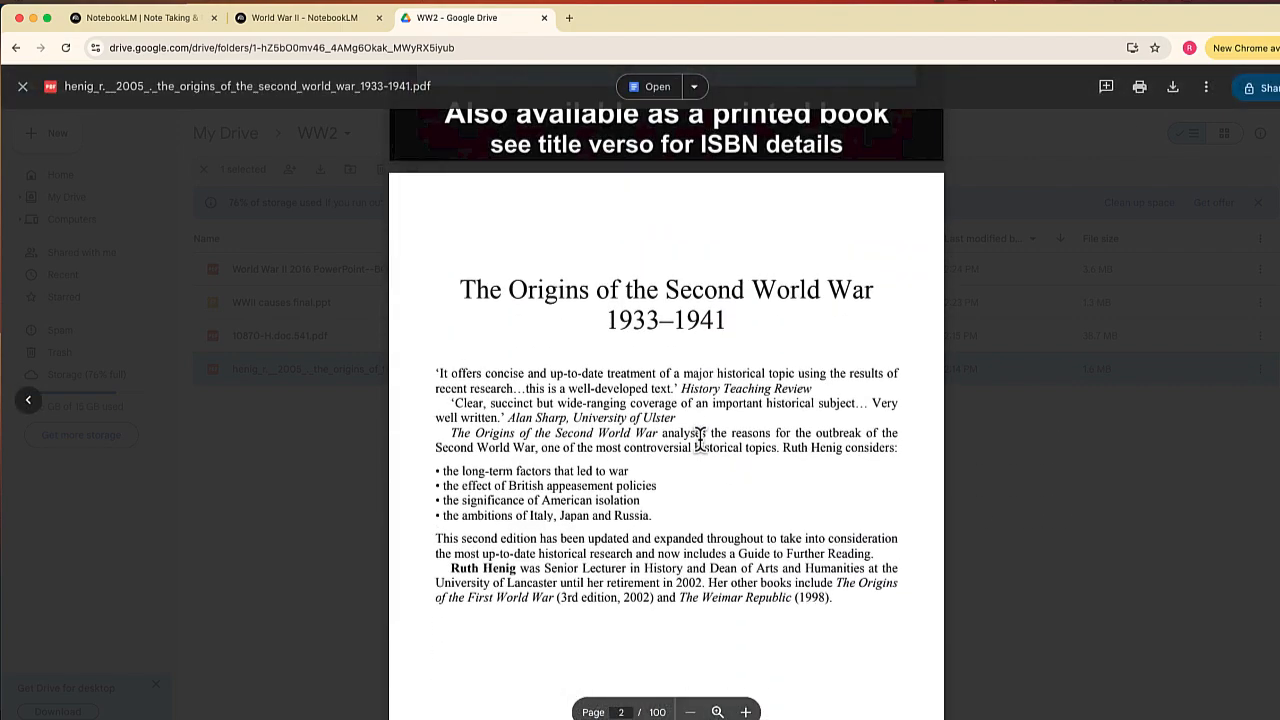
{"action": "scroll", "coordinate": [701, 438], "scroll_direction": "down", "scroll_amount": 7}
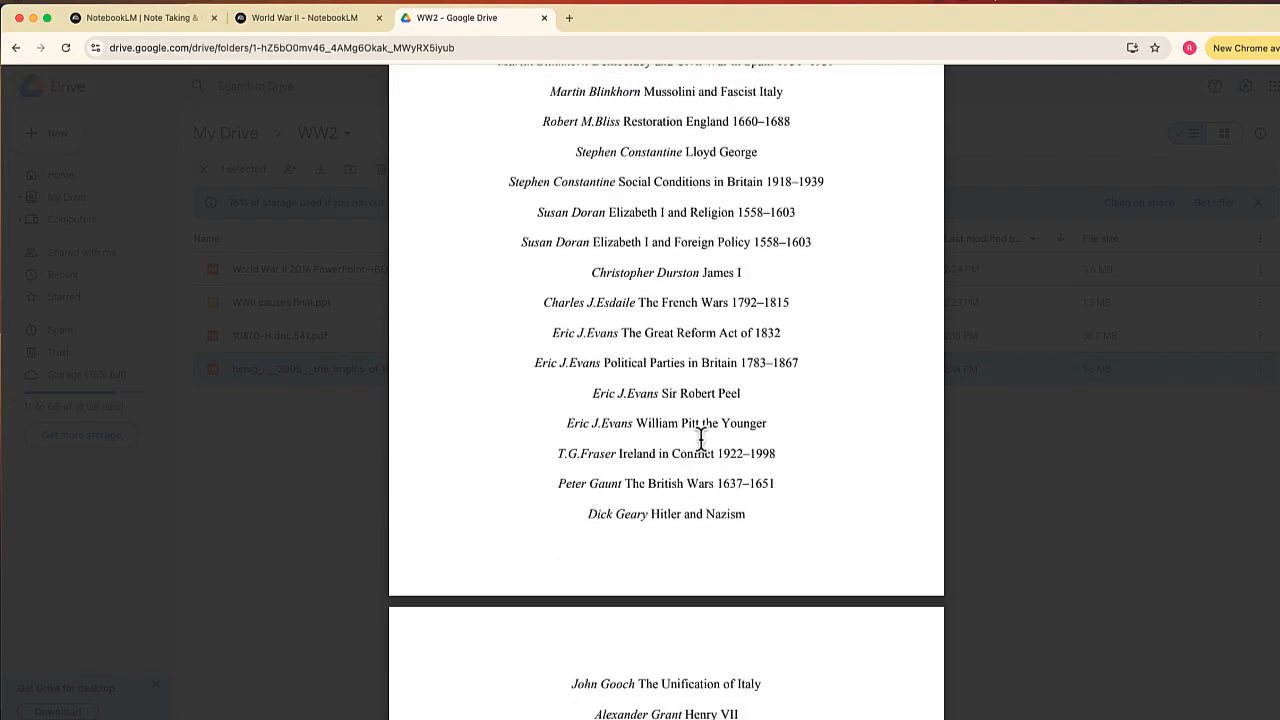
{"action": "scroll", "coordinate": [701, 438], "scroll_direction": "down", "scroll_amount": 15}
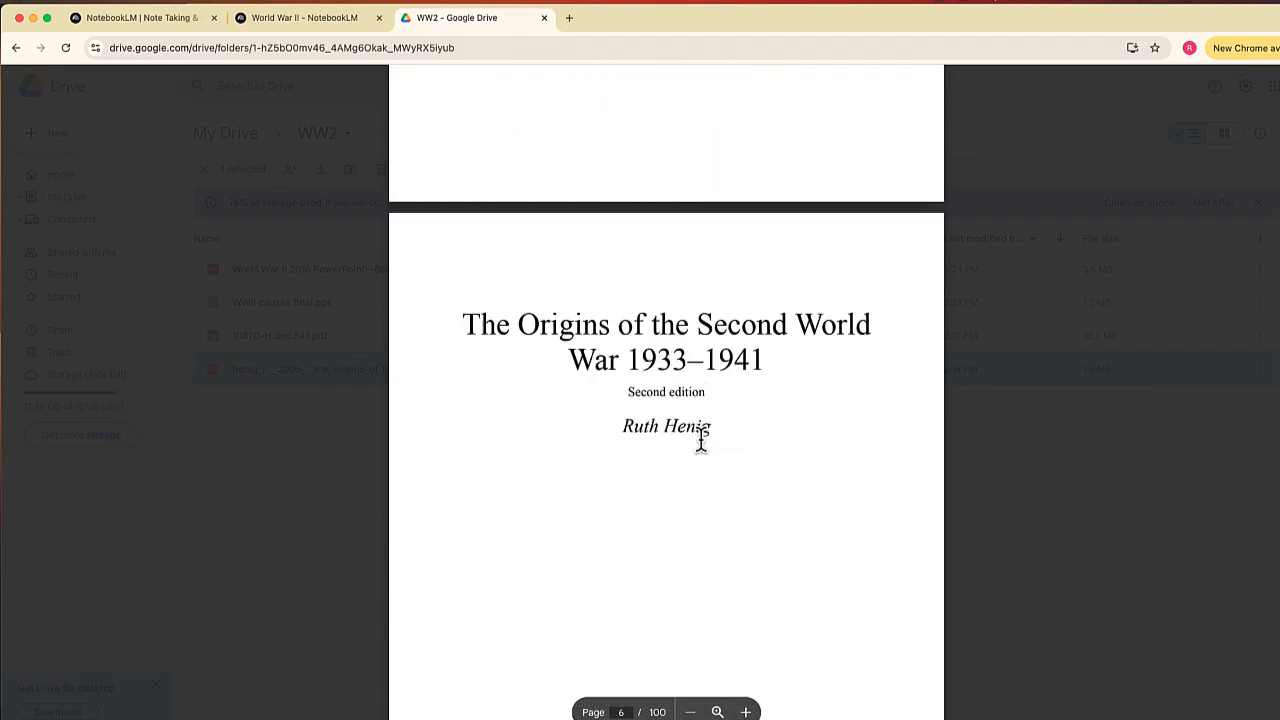
{"action": "scroll", "coordinate": [701, 438], "scroll_direction": "down", "scroll_amount": 5}
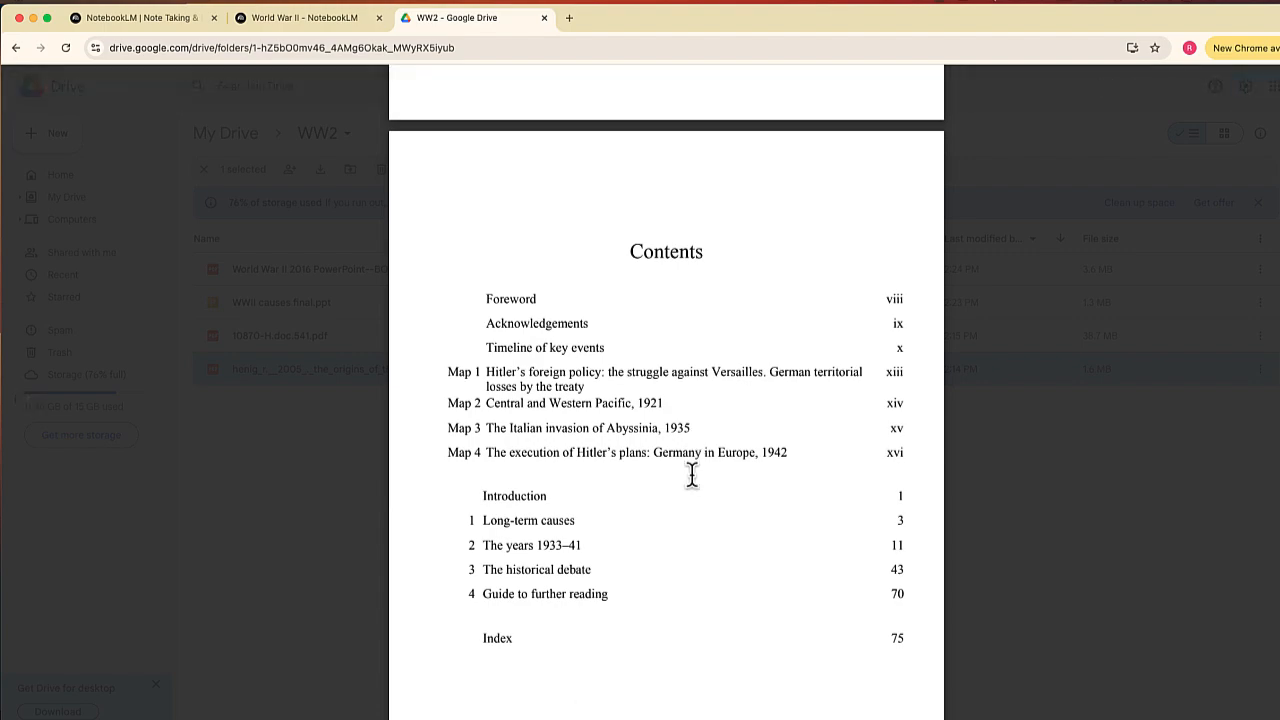
{"action": "scroll", "coordinate": [691, 474], "scroll_direction": "down", "scroll_amount": 10}
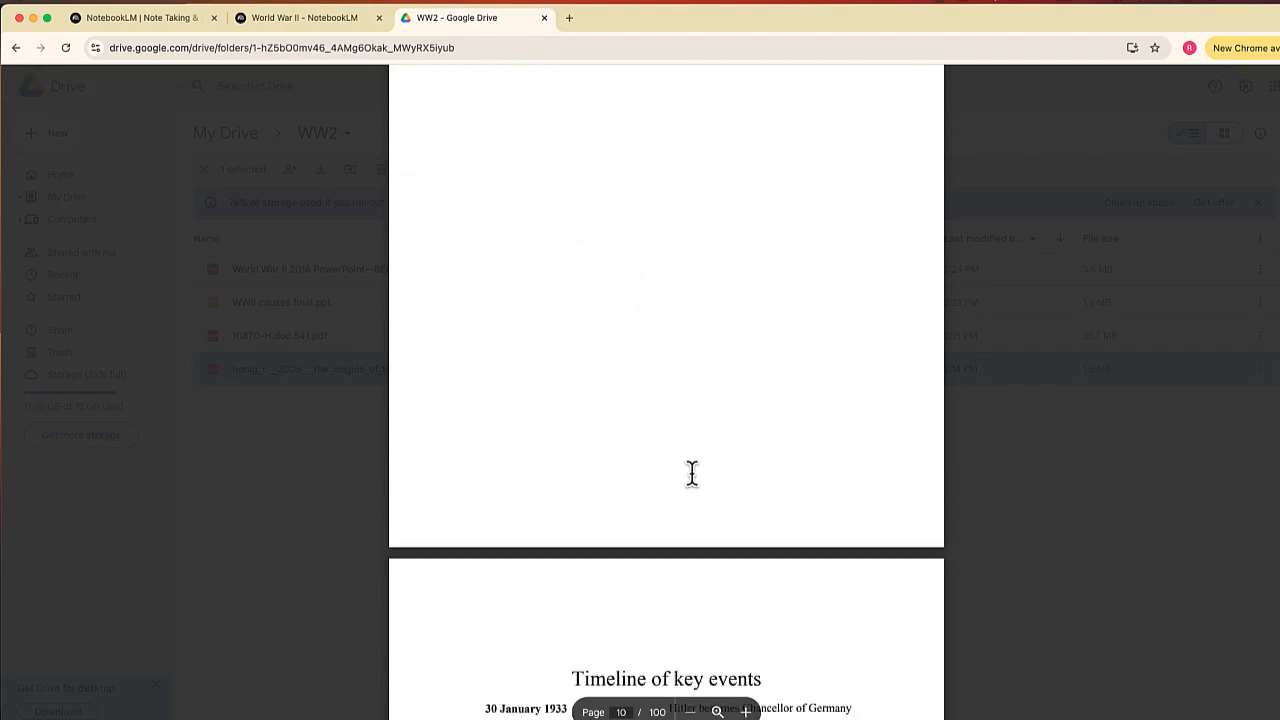
{"action": "scroll", "coordinate": [691, 474], "scroll_direction": "down", "scroll_amount": 12}
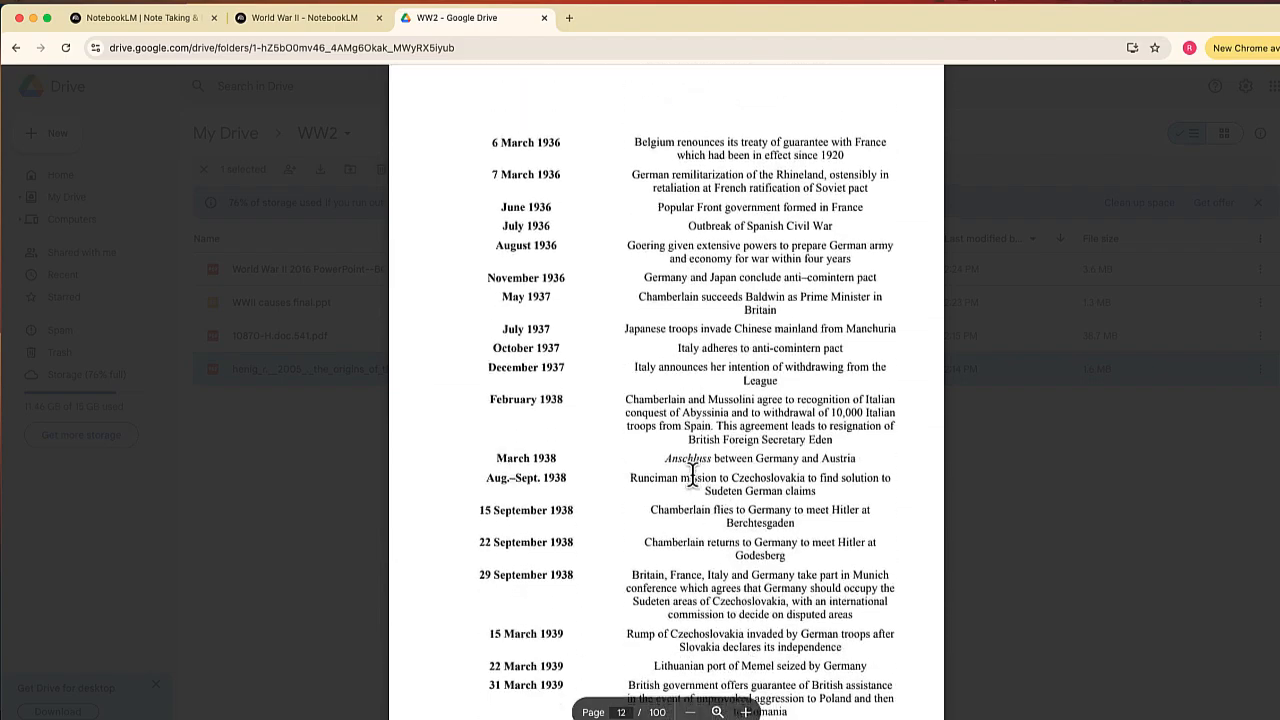
{"action": "scroll", "coordinate": [691, 474], "scroll_direction": "down", "scroll_amount": 12}
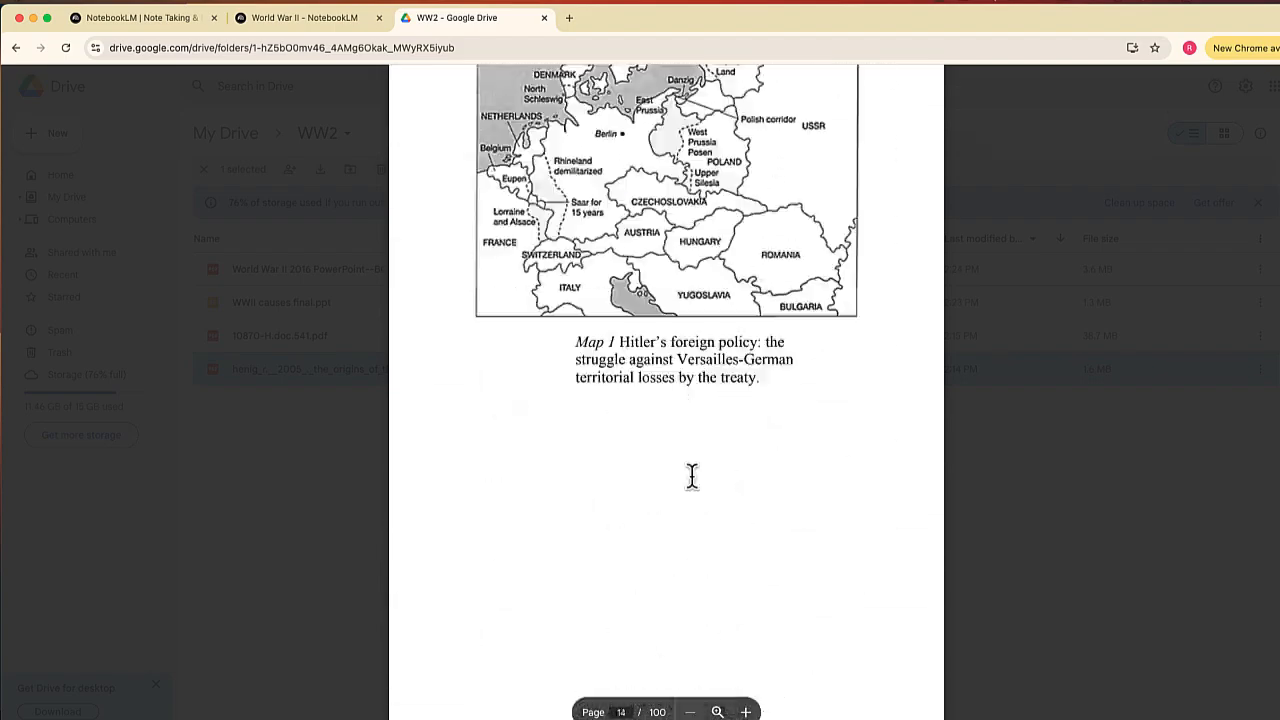
{"action": "scroll", "coordinate": [691, 474], "scroll_direction": "down", "scroll_amount": 15}
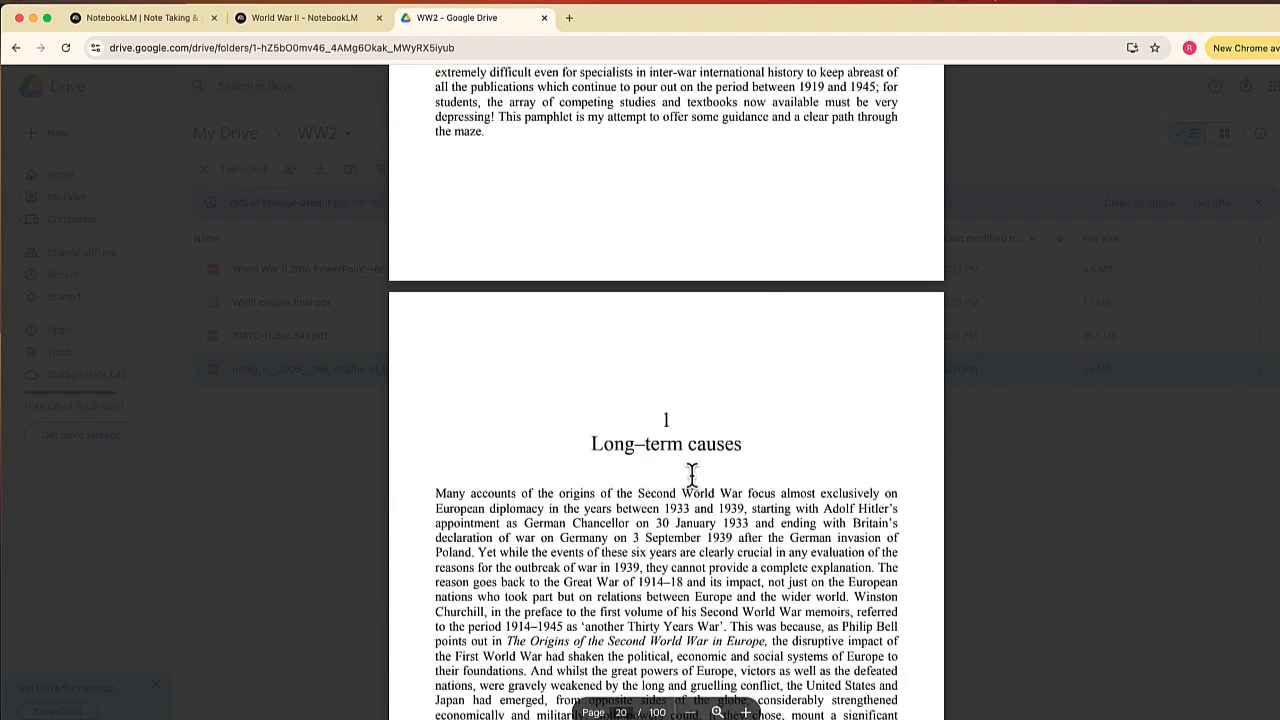
{"action": "scroll", "coordinate": [691, 474], "scroll_direction": "down", "scroll_amount": 12}
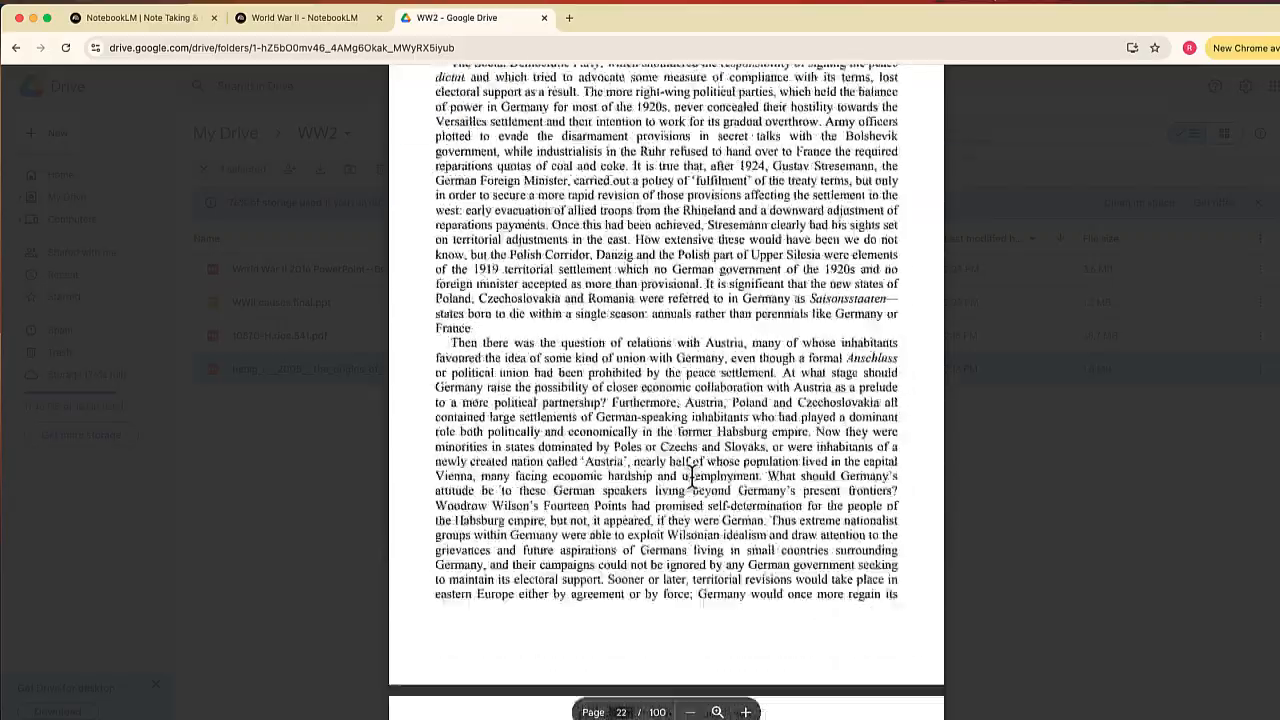
{"action": "scroll", "coordinate": [691, 474], "scroll_direction": "up", "scroll_amount": 12}
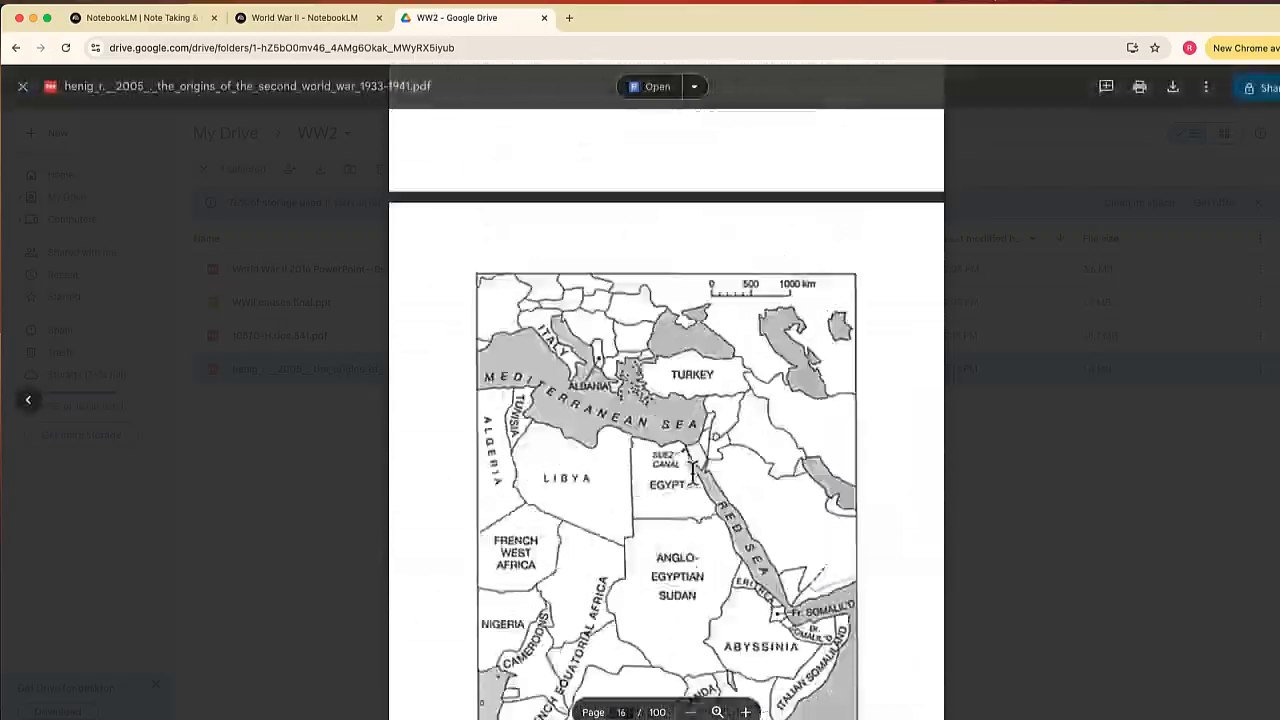
{"action": "scroll", "coordinate": [693, 472], "scroll_direction": "up", "scroll_amount": 8}
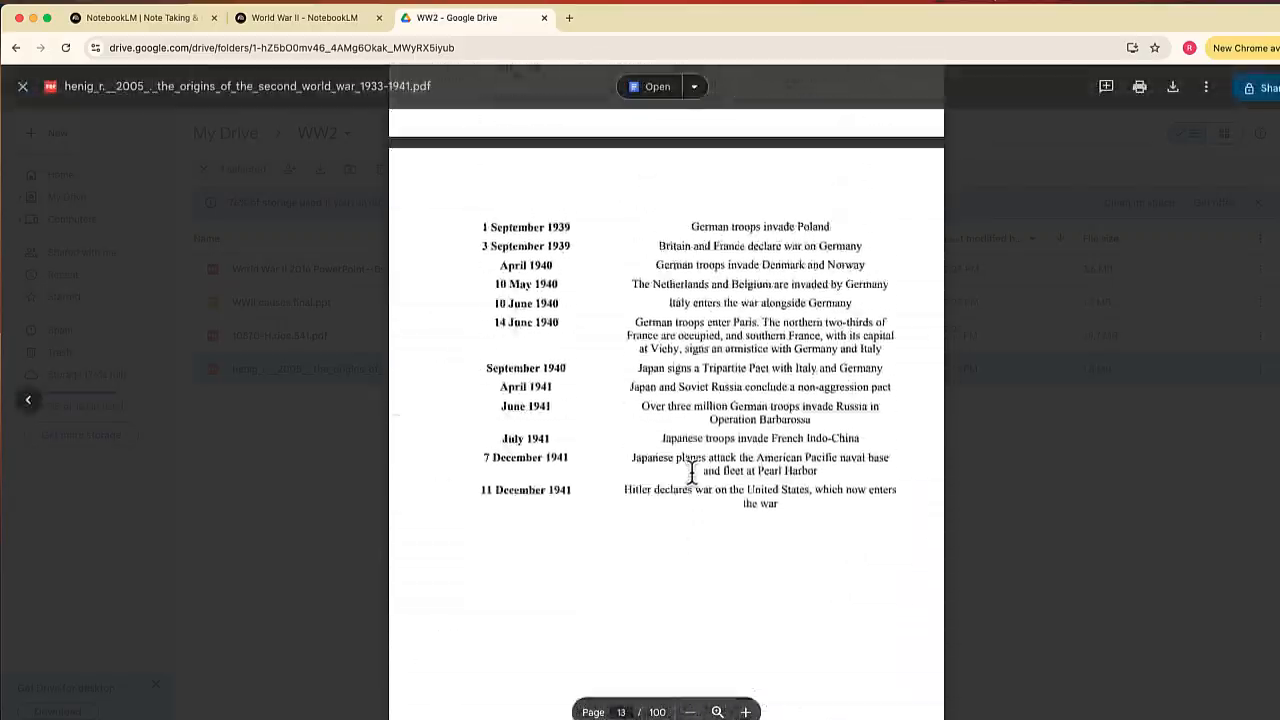
{"action": "scroll", "coordinate": [693, 470], "scroll_direction": "up", "scroll_amount": 12}
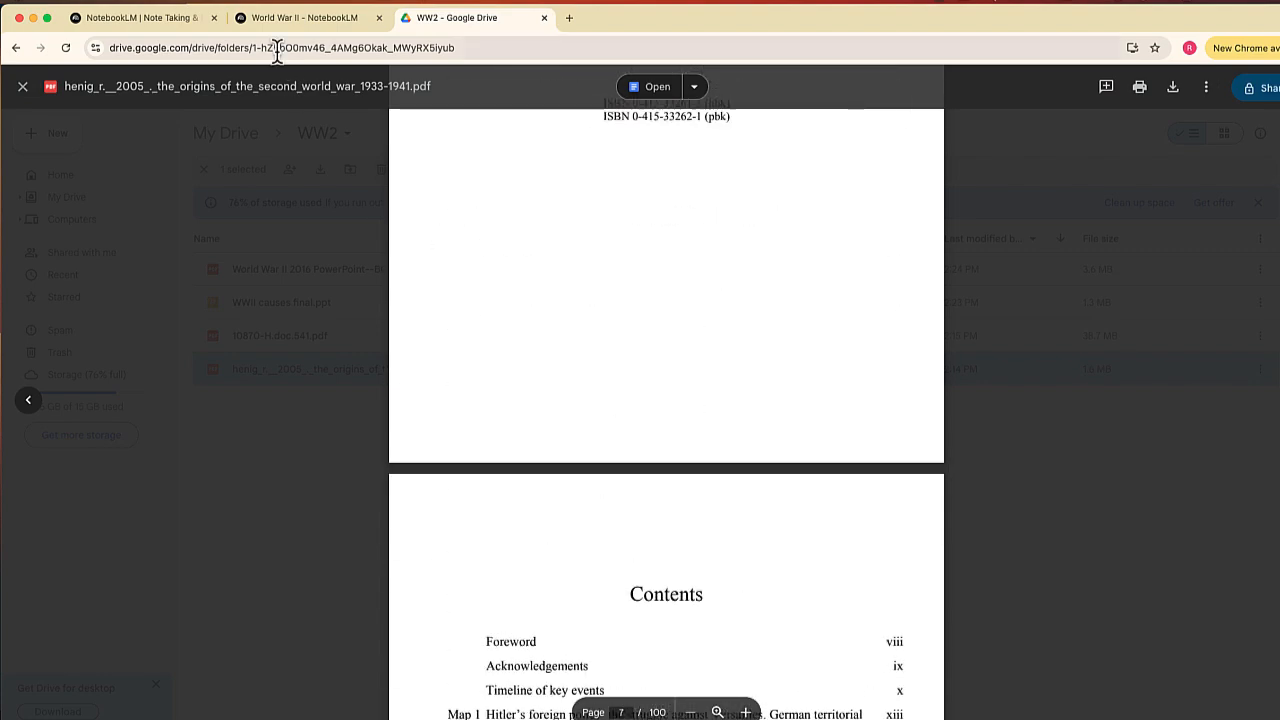
Step: Download the Origins of the Second World War PDF from Drive and upload it as a source in the NotebookLM World War II notebook
{"action": "left_click", "coordinate": [1175, 88]}
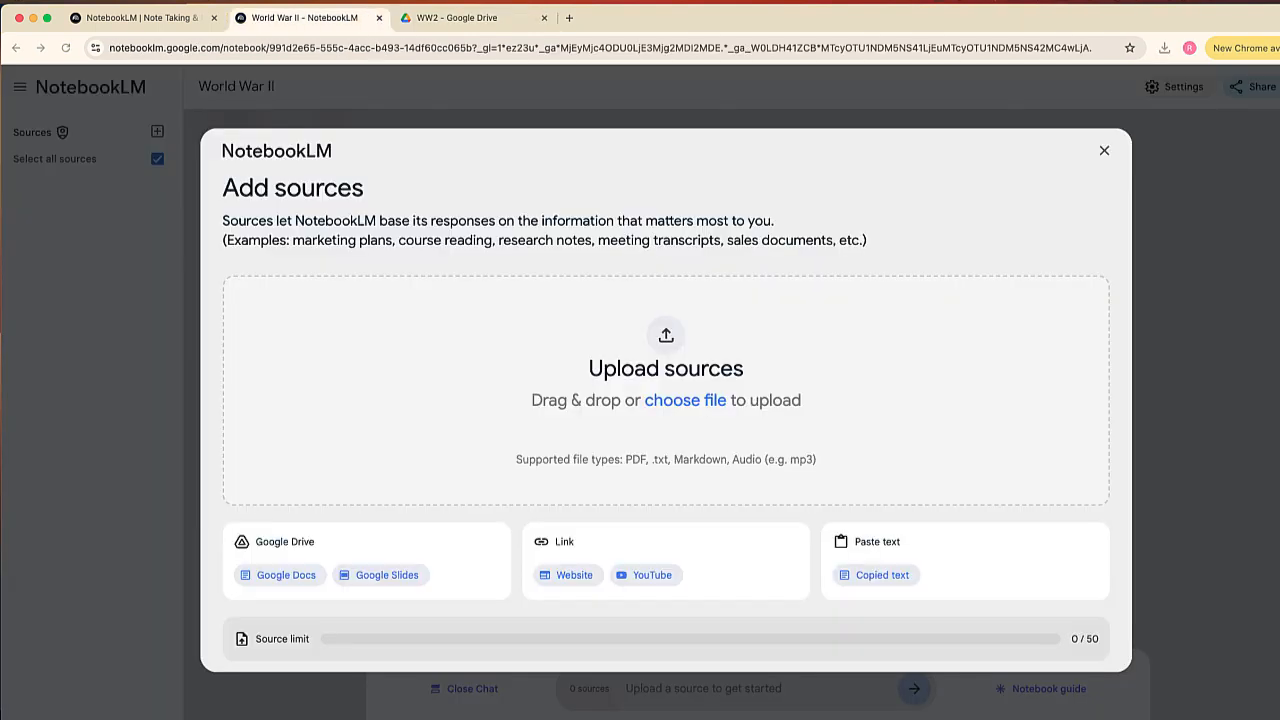
{"action": "left_click_drag", "start_coordinate": [1279, 284], "coordinate": [686, 349]}
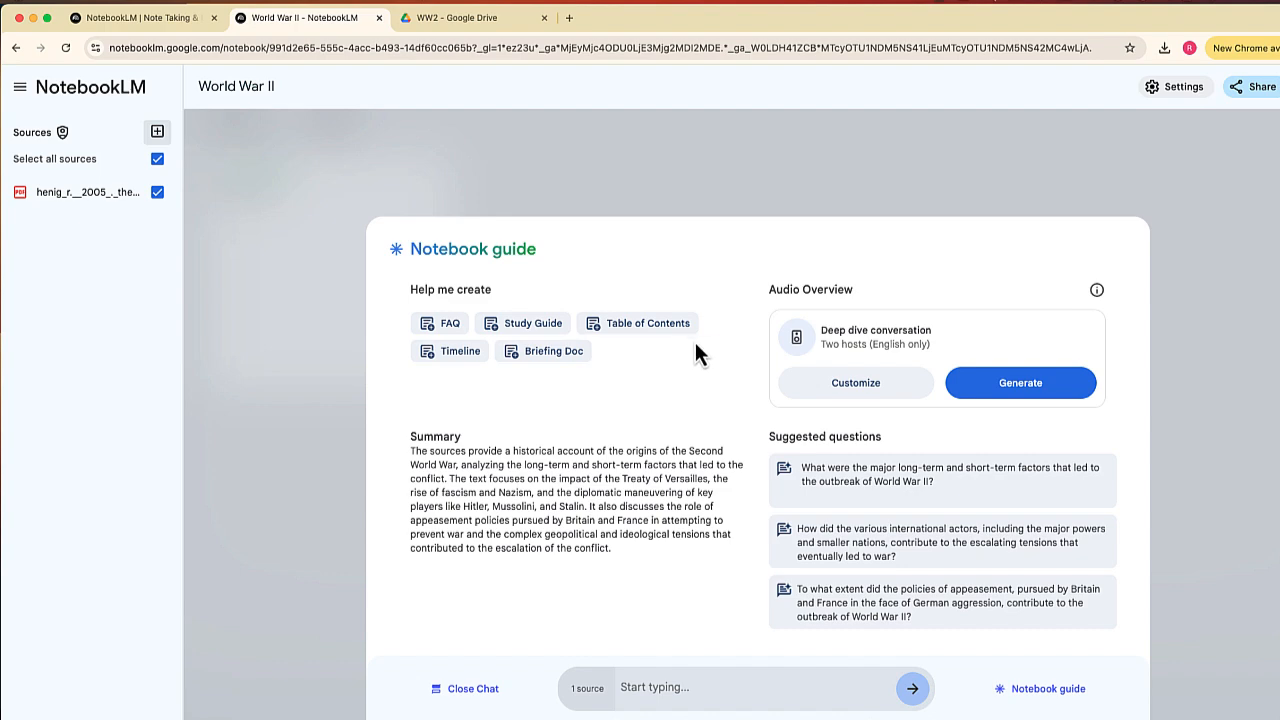
Step: Open the uploaded PDF source and examine its contents list, timeline of key events and source guide
{"action": "left_click", "coordinate": [86, 194]}
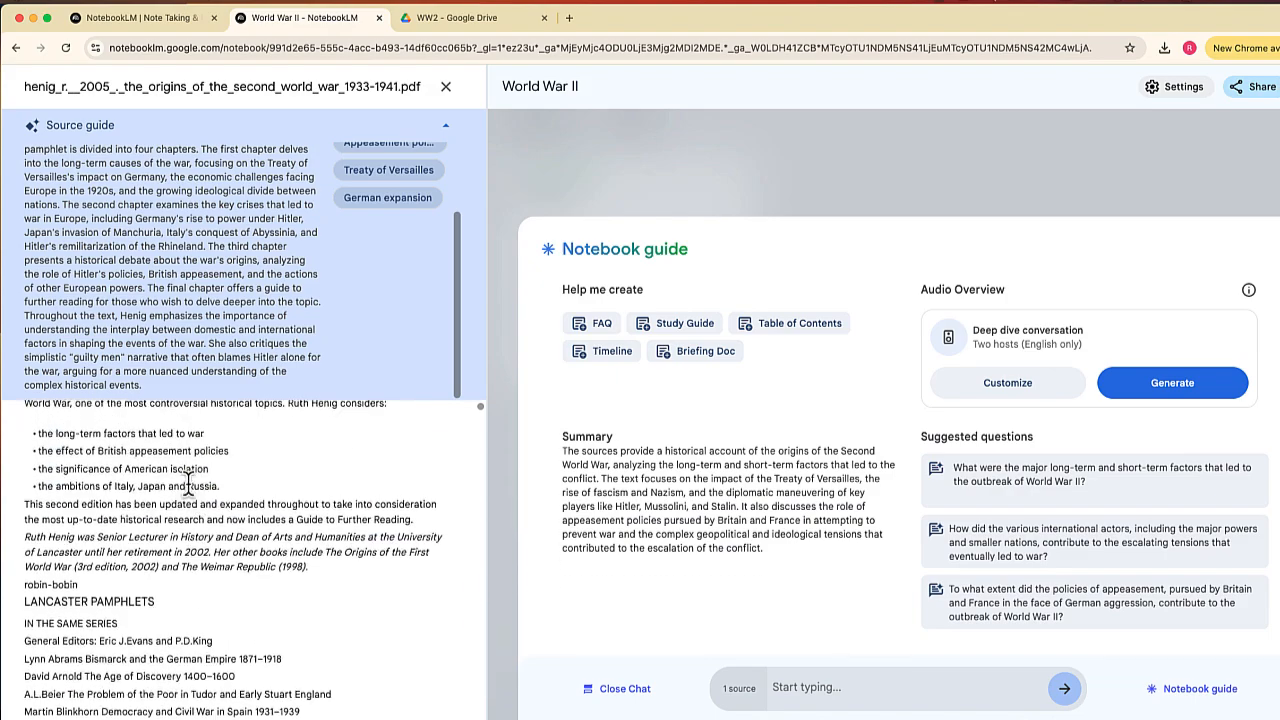
{"action": "scroll", "coordinate": [188, 482], "scroll_direction": "down", "scroll_amount": 10}
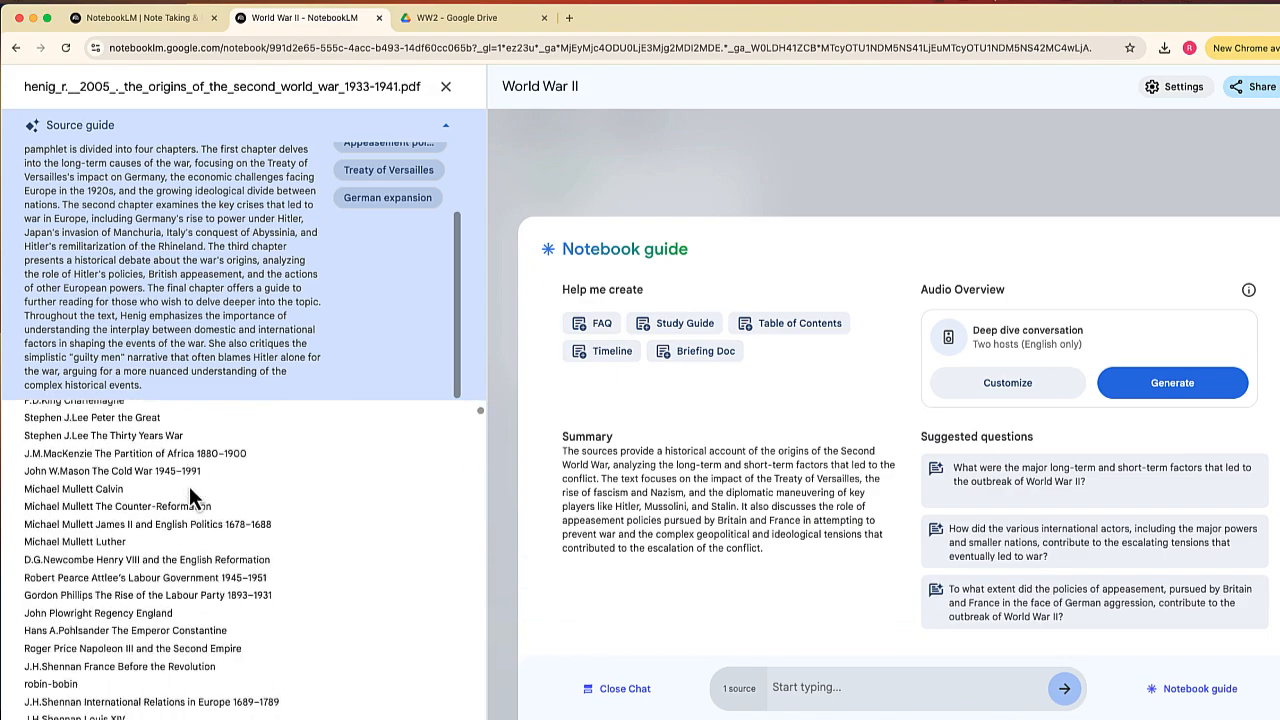
{"action": "scroll", "coordinate": [188, 484], "scroll_direction": "down", "scroll_amount": 15}
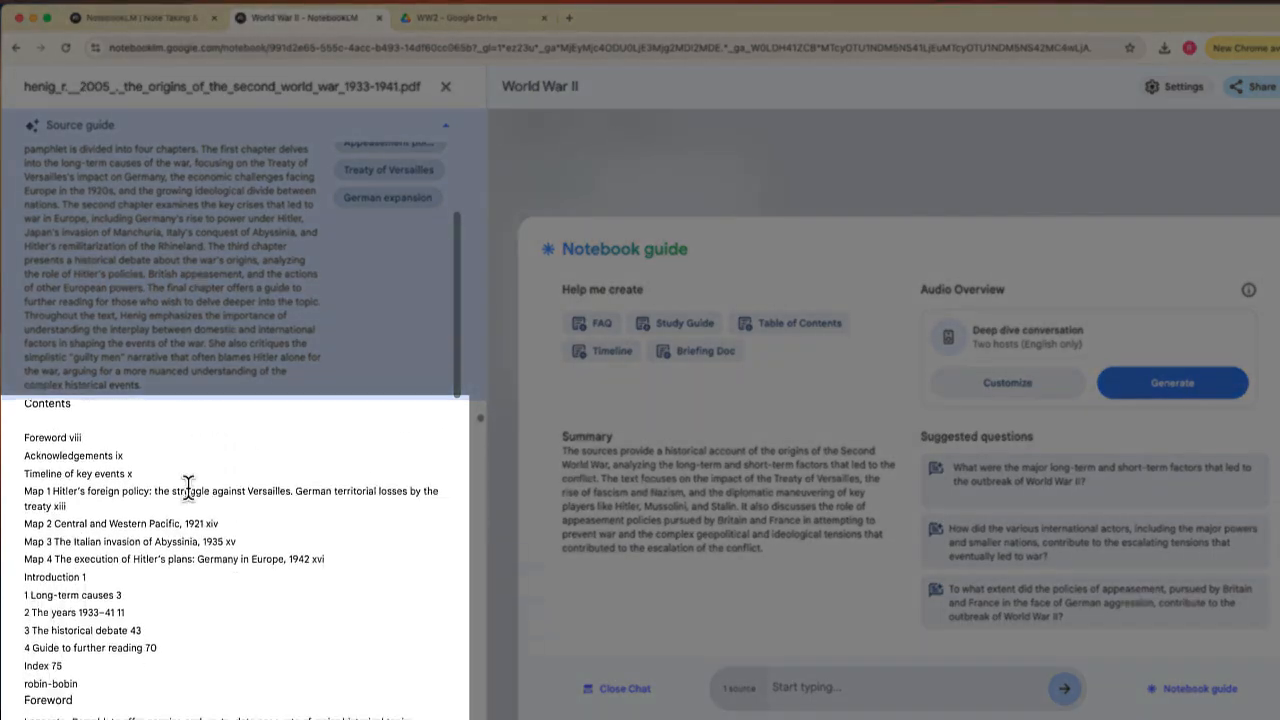
{"action": "scroll", "coordinate": [188, 484], "scroll_direction": "down", "scroll_amount": 10}
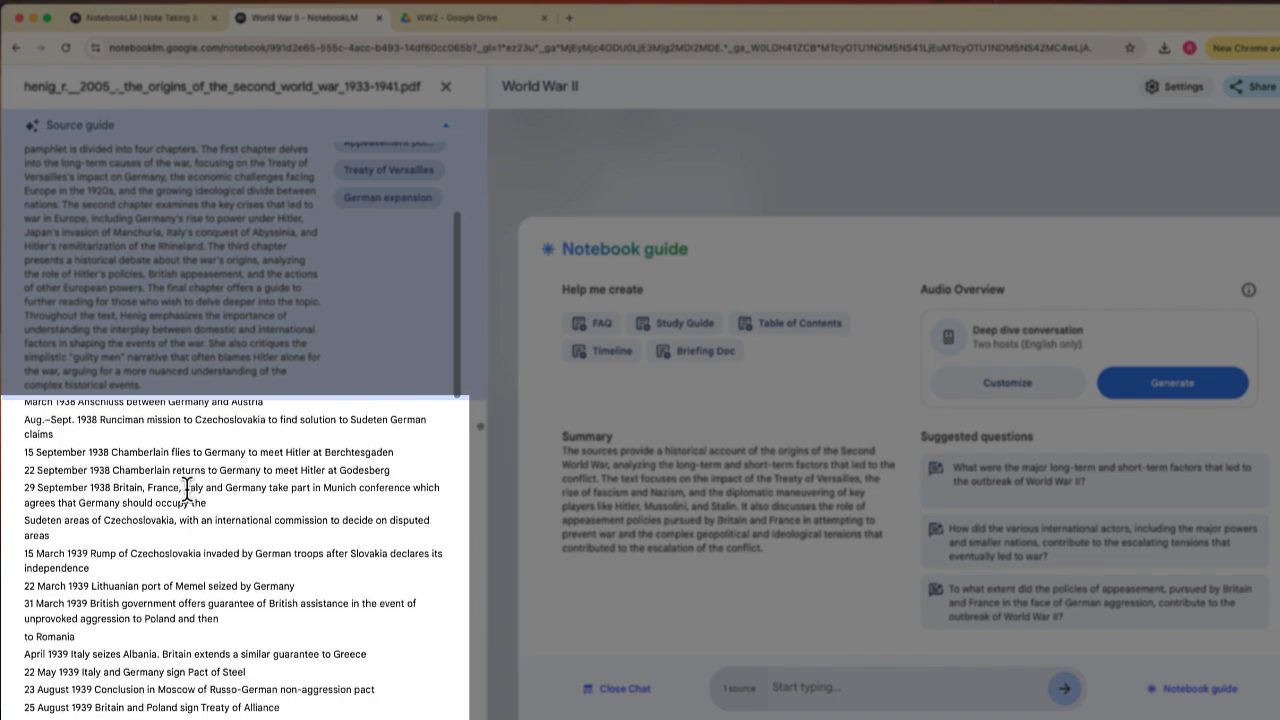
{"action": "scroll", "coordinate": [225, 426], "scroll_direction": "up", "scroll_amount": 10}
{"action": "scroll", "coordinate": [224, 421], "scroll_direction": "up", "scroll_amount": 3}
{"action": "scroll", "coordinate": [140, 287], "scroll_direction": "up", "scroll_amount": 2}
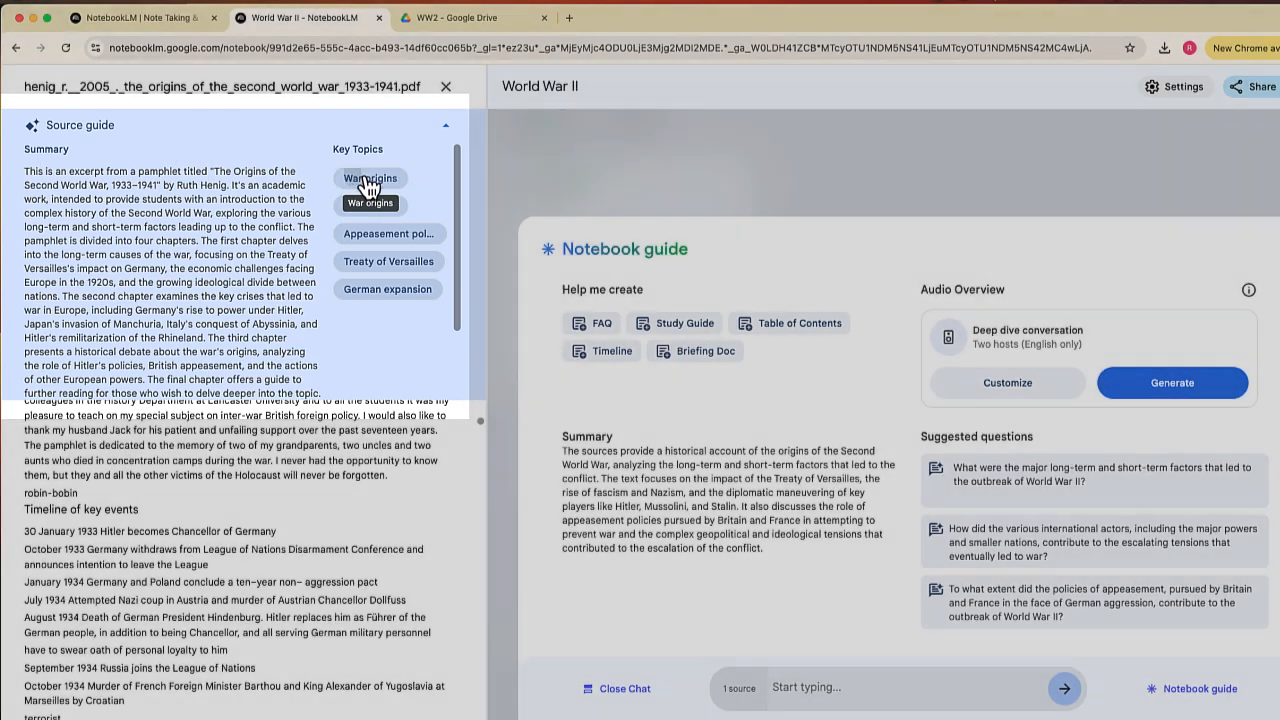
Step: Have the chat discuss the War origins key topic and open citation 7 of the Economic Weakness point in the source text
{"action": "left_click", "coordinate": [368, 182]}
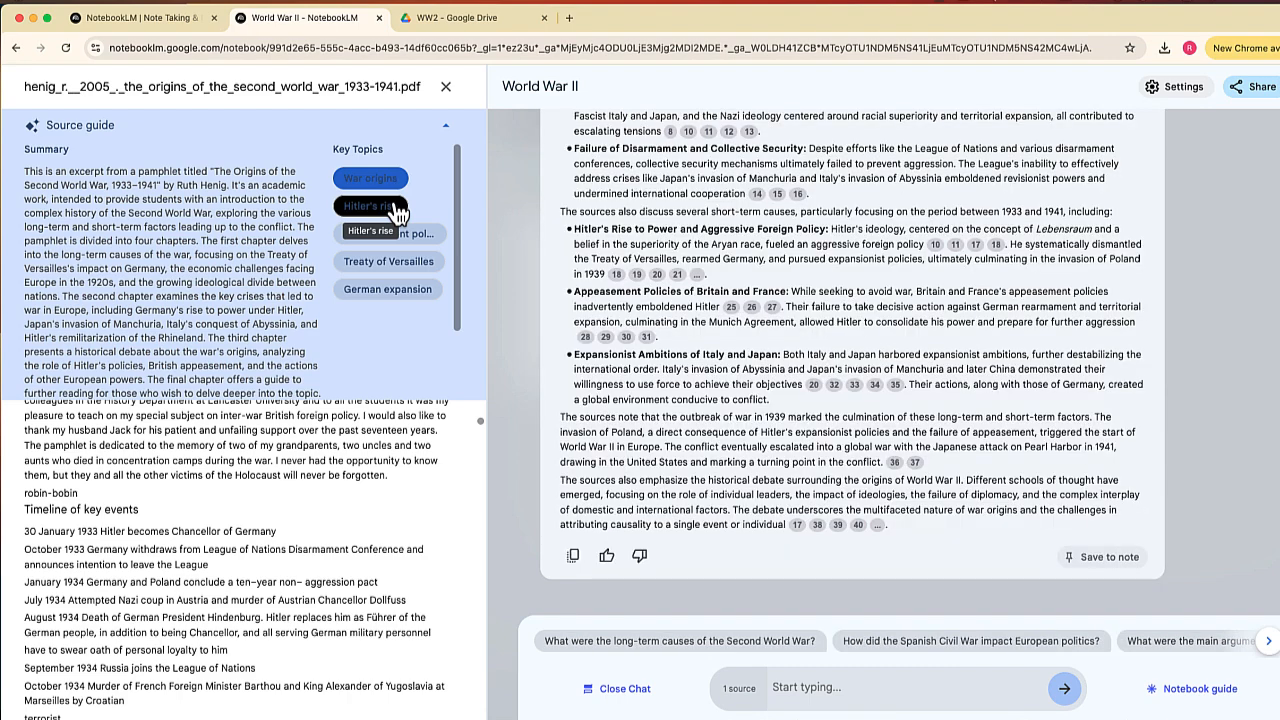
{"action": "scroll", "coordinate": [634, 269], "scroll_direction": "up", "scroll_amount": 5}
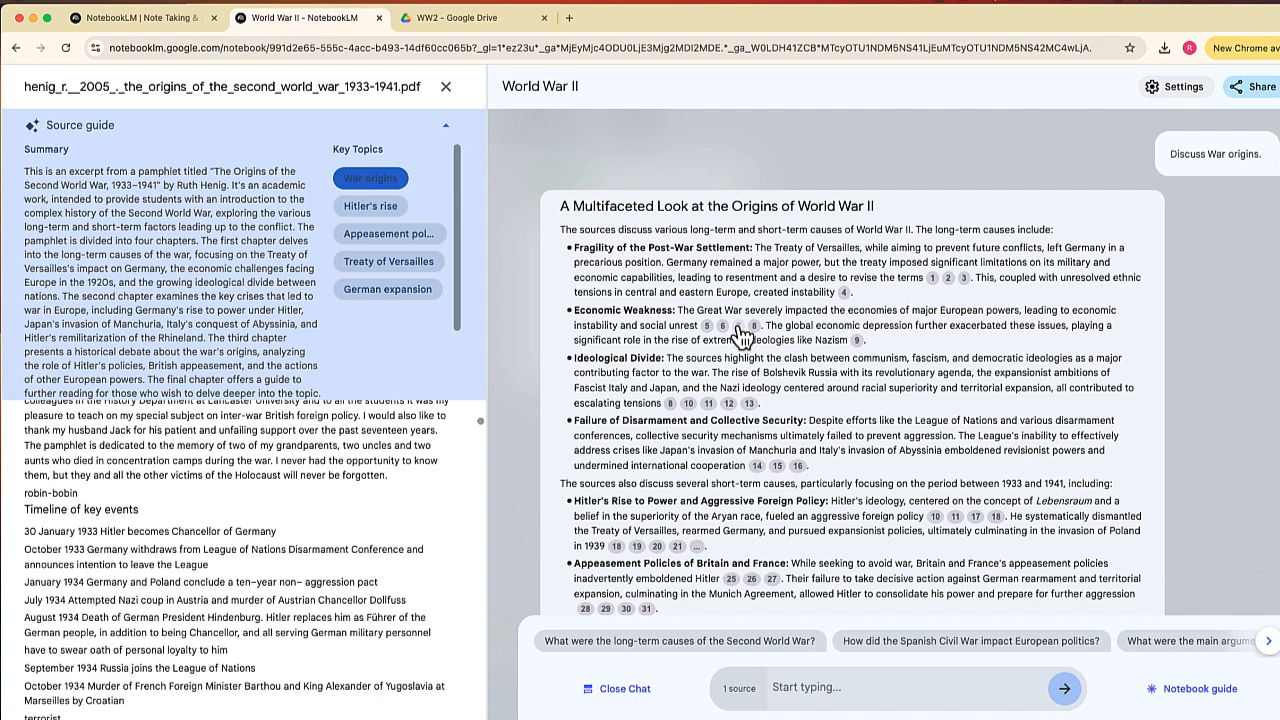
{"action": "mouse_move", "coordinate": [739, 330]}
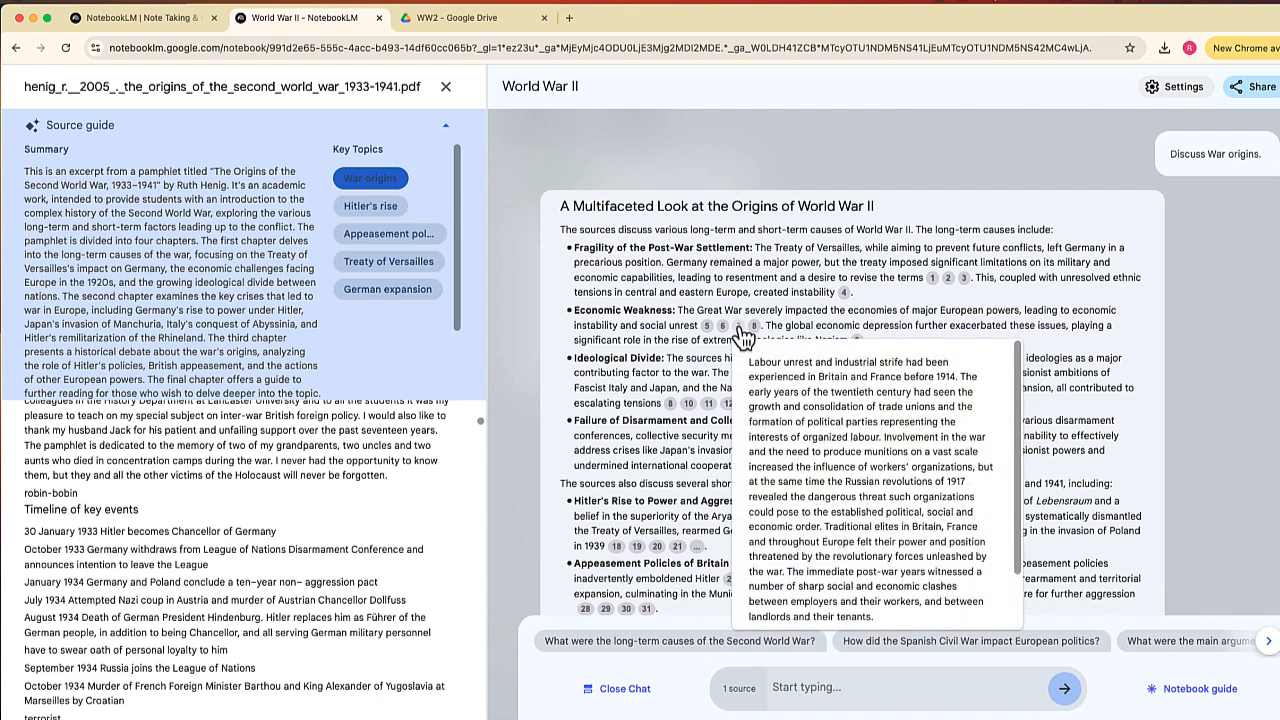
{"action": "left_click", "coordinate": [741, 331]}
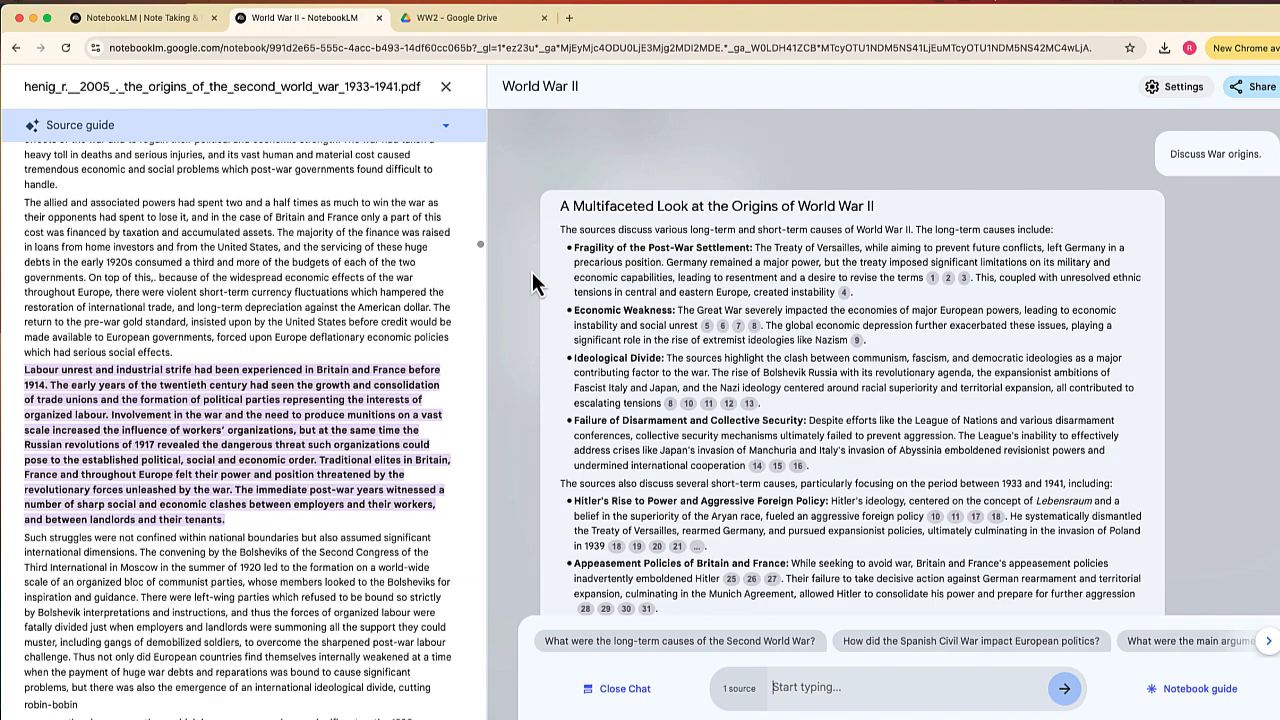
Step: Ask the chat "Who were important people in WW2?" and review the answer from its beginning
{"action": "type", "text": "Who were important people in WW2?"}
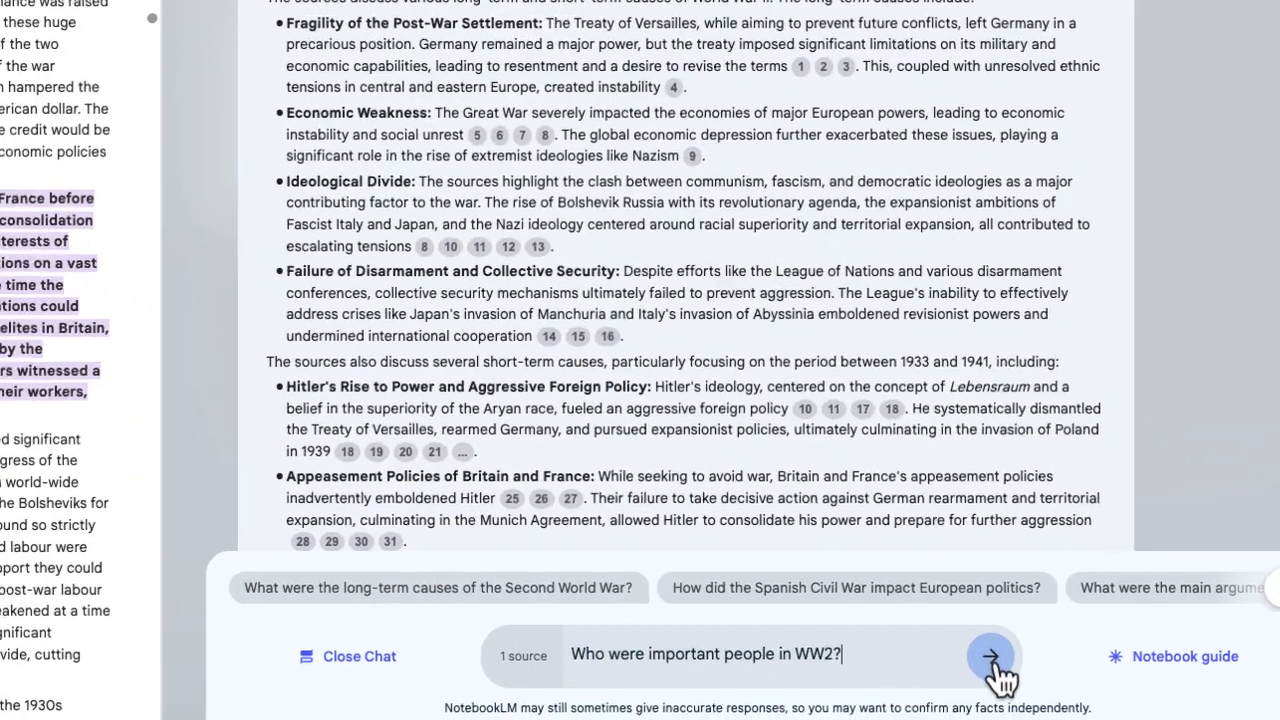
{"action": "left_click", "coordinate": [992, 660]}
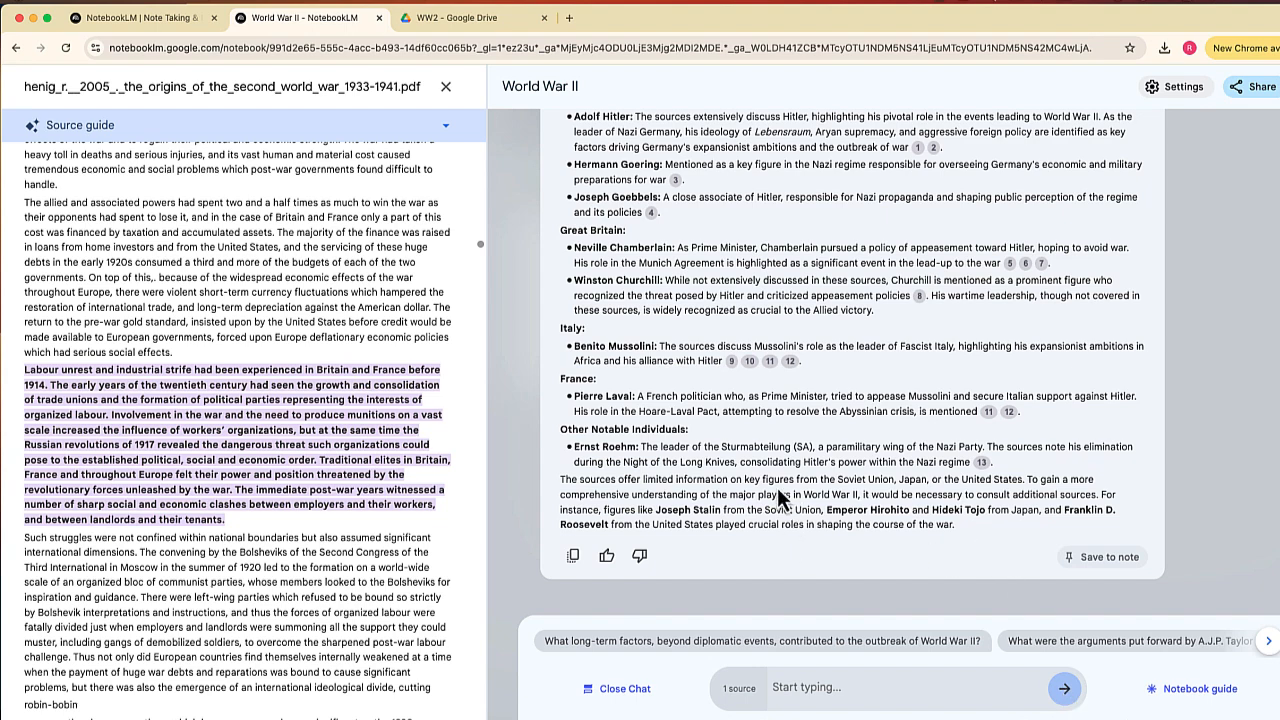
{"action": "scroll", "coordinate": [781, 497], "scroll_direction": "up", "scroll_amount": 5}
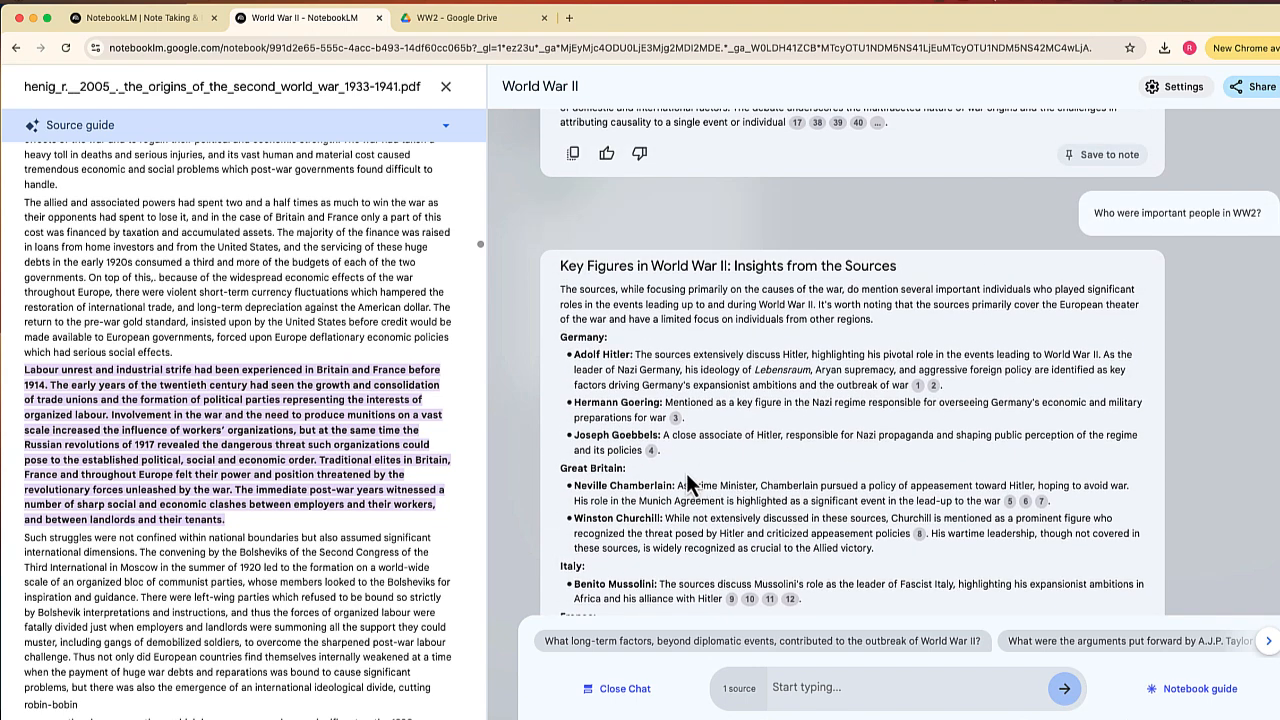
Step: Read the rest of the chat answer on important people and look back at the preceding answer on the war's origins
{"action": "scroll", "coordinate": [690, 480], "scroll_direction": "down", "scroll_amount": 4}
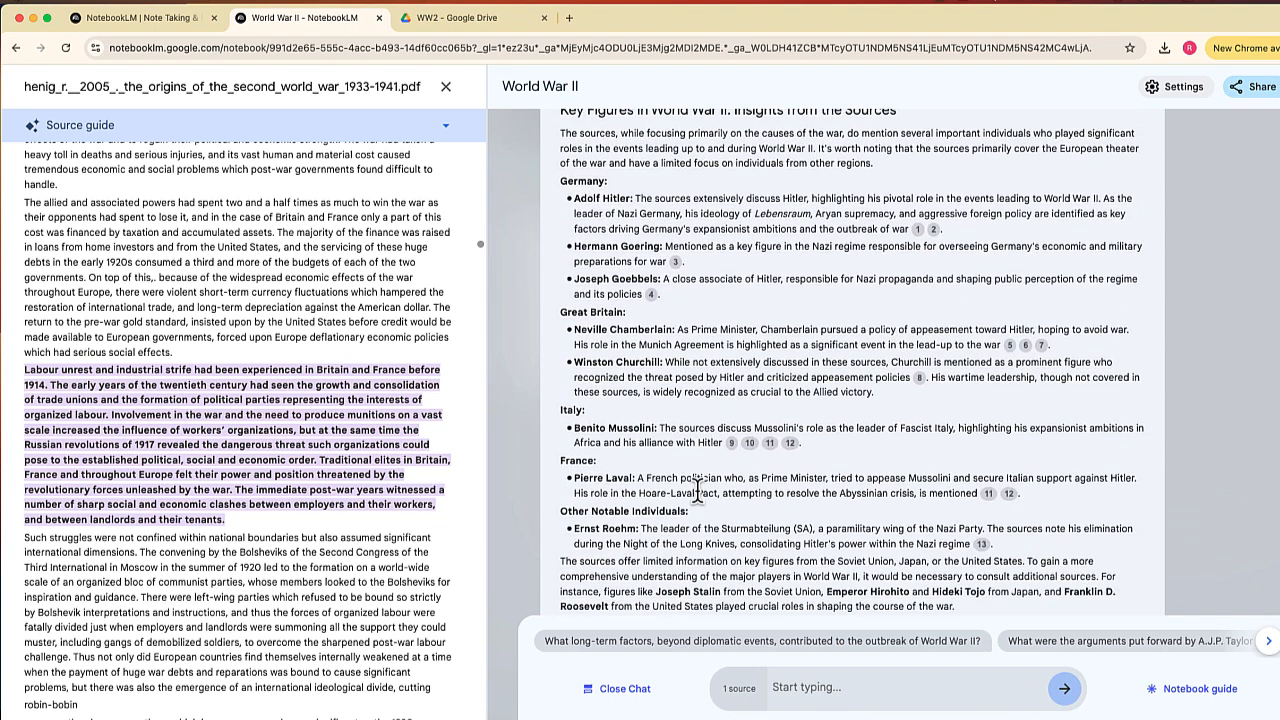
{"action": "scroll", "coordinate": [698, 497], "scroll_direction": "up", "scroll_amount": 10}
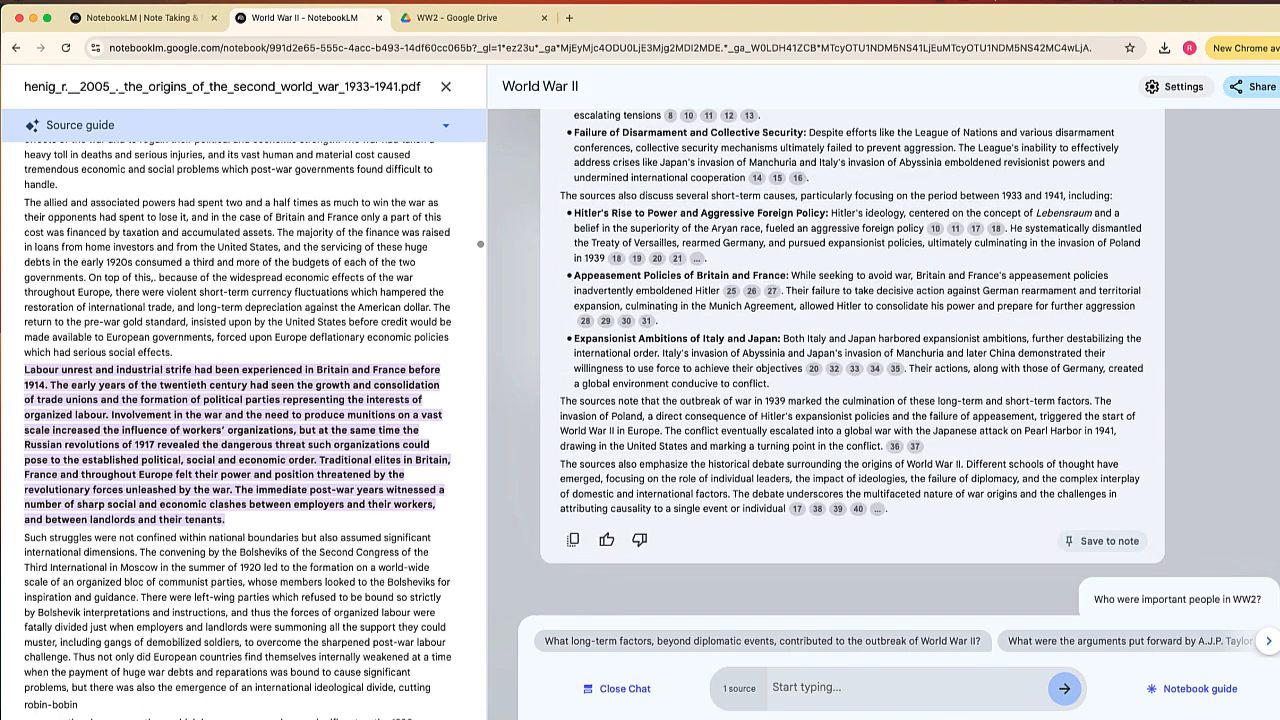
{"action": "left_click", "coordinate": [1270, 160]}
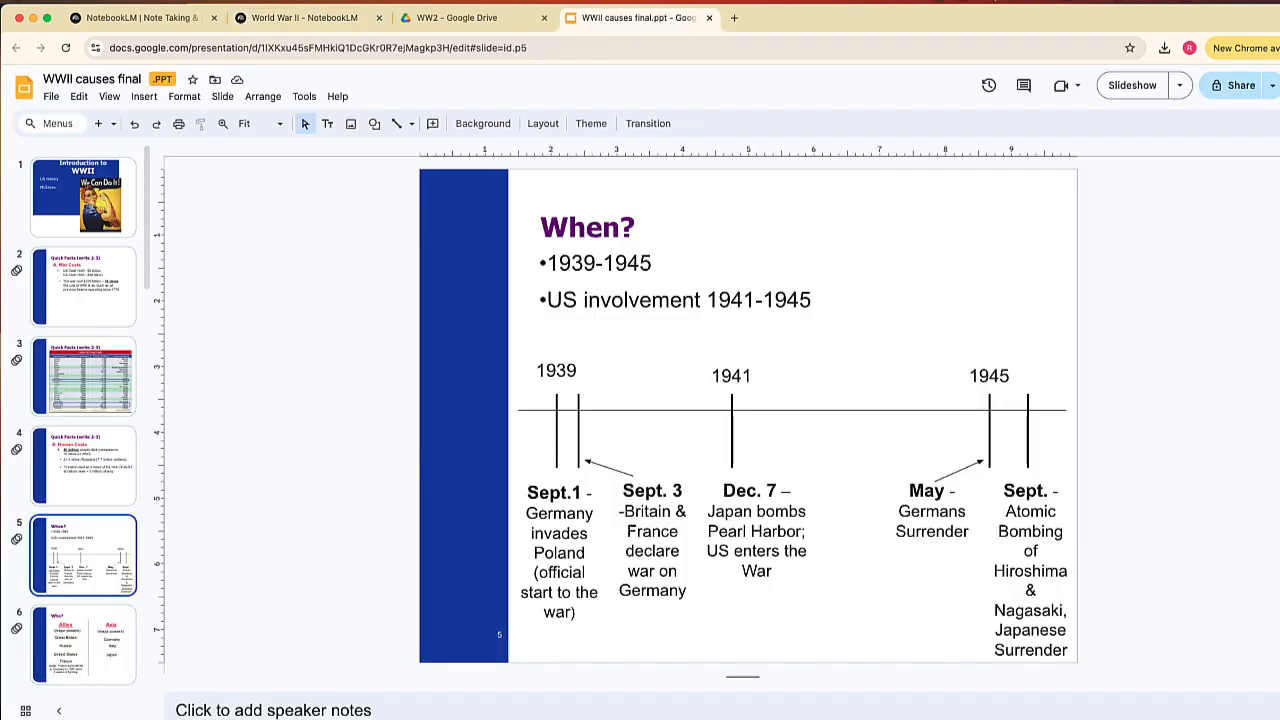
Step: Look through the WWII causes final.ppt presentation, including the Quick Facts, human costs and Major Leaders slides
{"action": "left_click", "coordinate": [69, 295]}
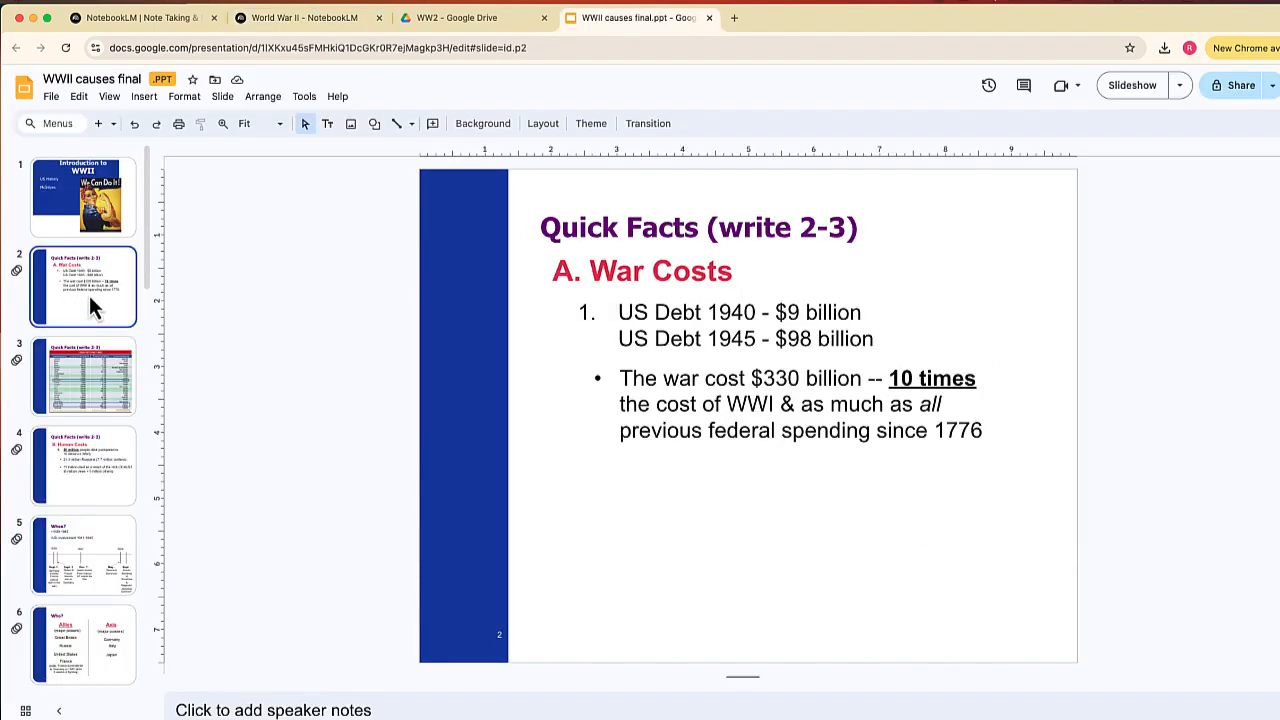
{"action": "left_click", "coordinate": [88, 364]}
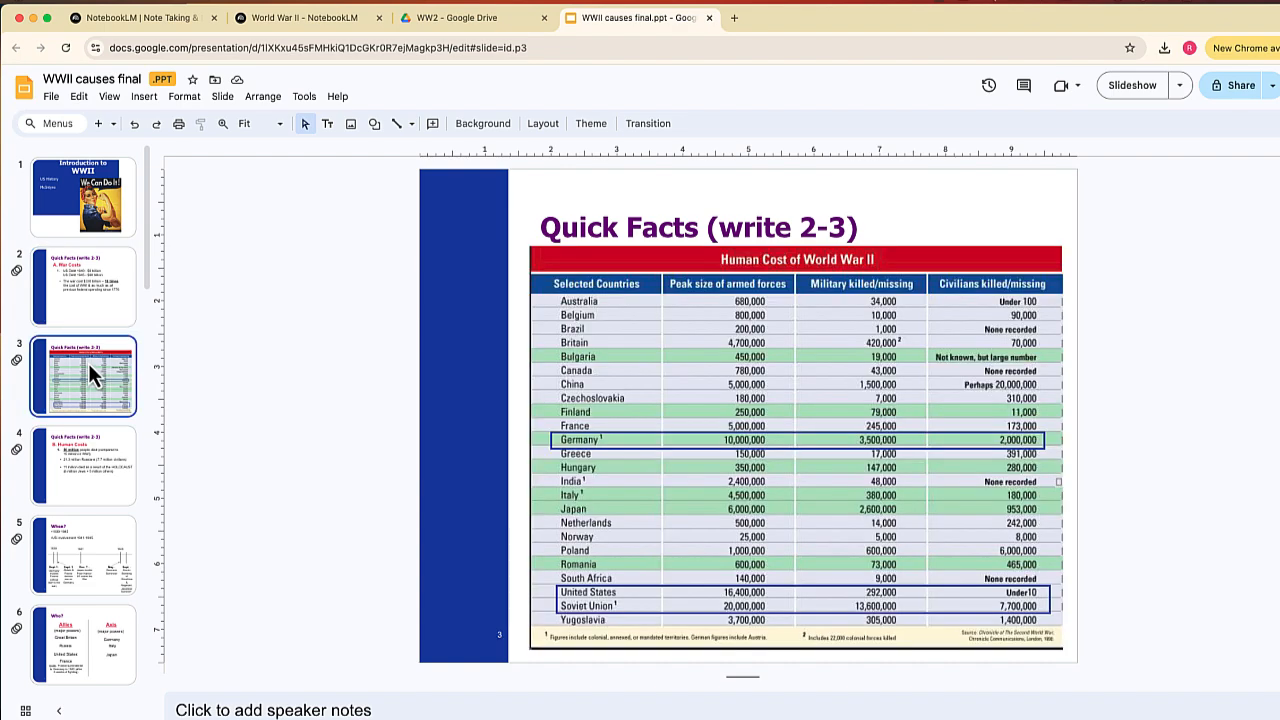
{"action": "left_click", "coordinate": [97, 201]}
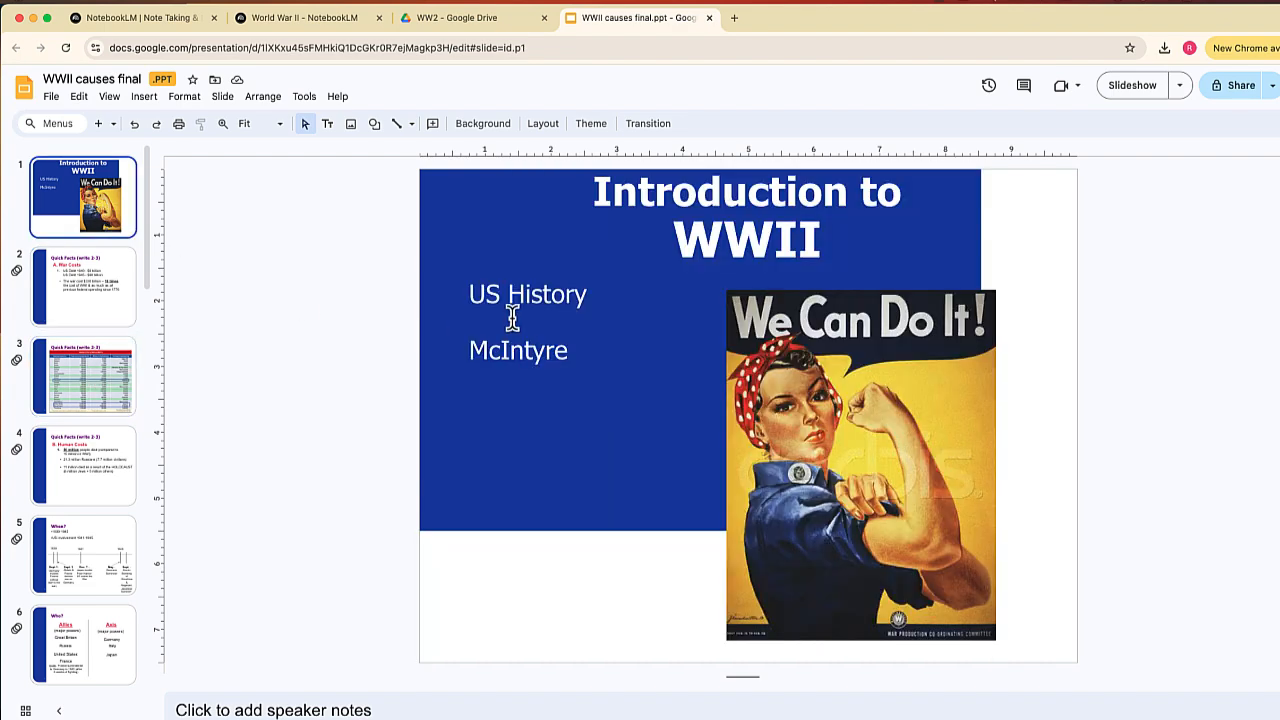
{"action": "scroll", "coordinate": [96, 350], "scroll_direction": "down", "scroll_amount": 1}
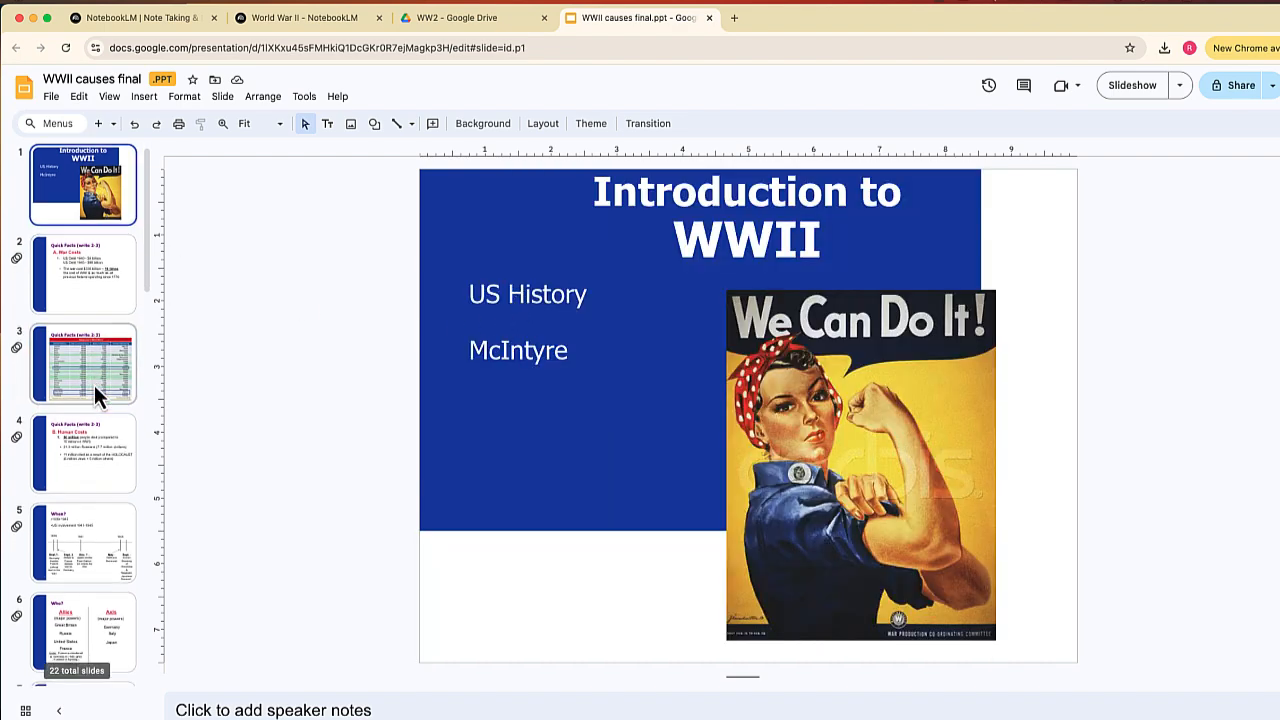
{"action": "left_click", "coordinate": [94, 385]}
{"action": "left_click", "coordinate": [102, 438]}
{"action": "scroll", "coordinate": [102, 440], "scroll_direction": "down", "scroll_amount": 3}
{"action": "left_click", "coordinate": [102, 440]}
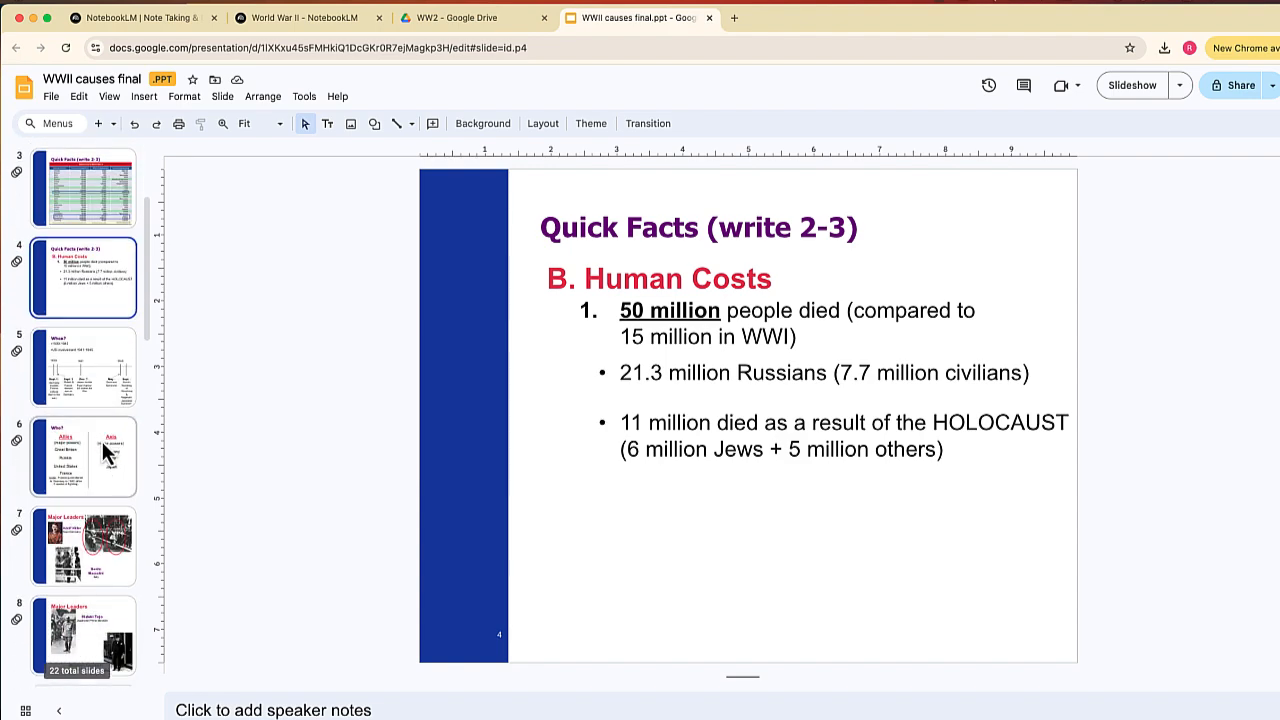
{"action": "left_click", "coordinate": [113, 543]}
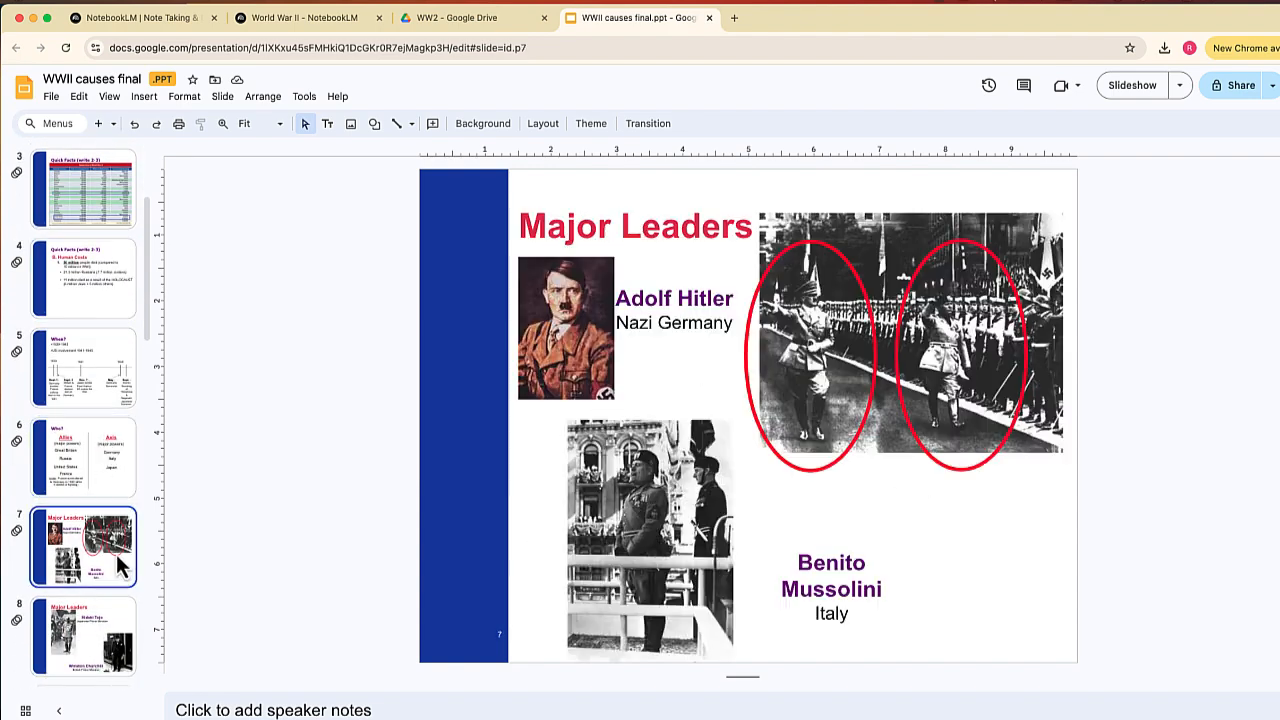
{"action": "scroll", "coordinate": [105, 565], "scroll_direction": "down", "scroll_amount": 3}
{"action": "left_click", "coordinate": [104, 563]}
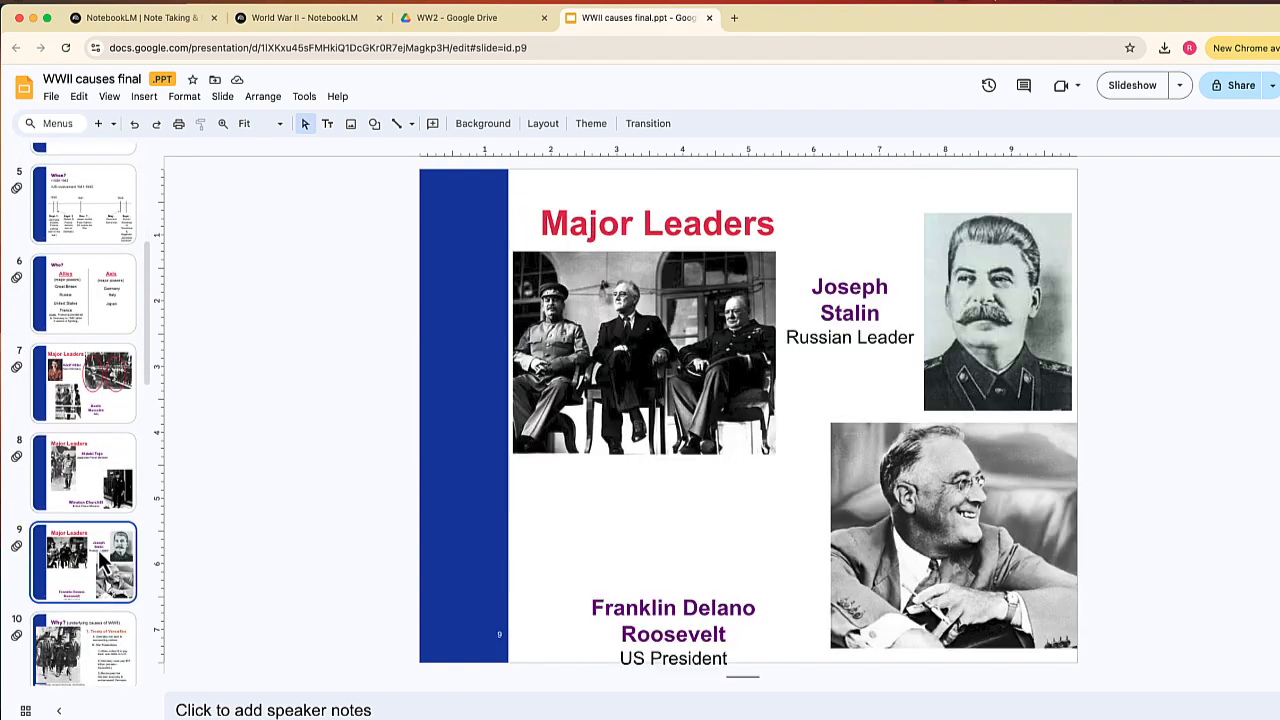
{"action": "scroll", "coordinate": [98, 550], "scroll_direction": "up", "scroll_amount": 5}
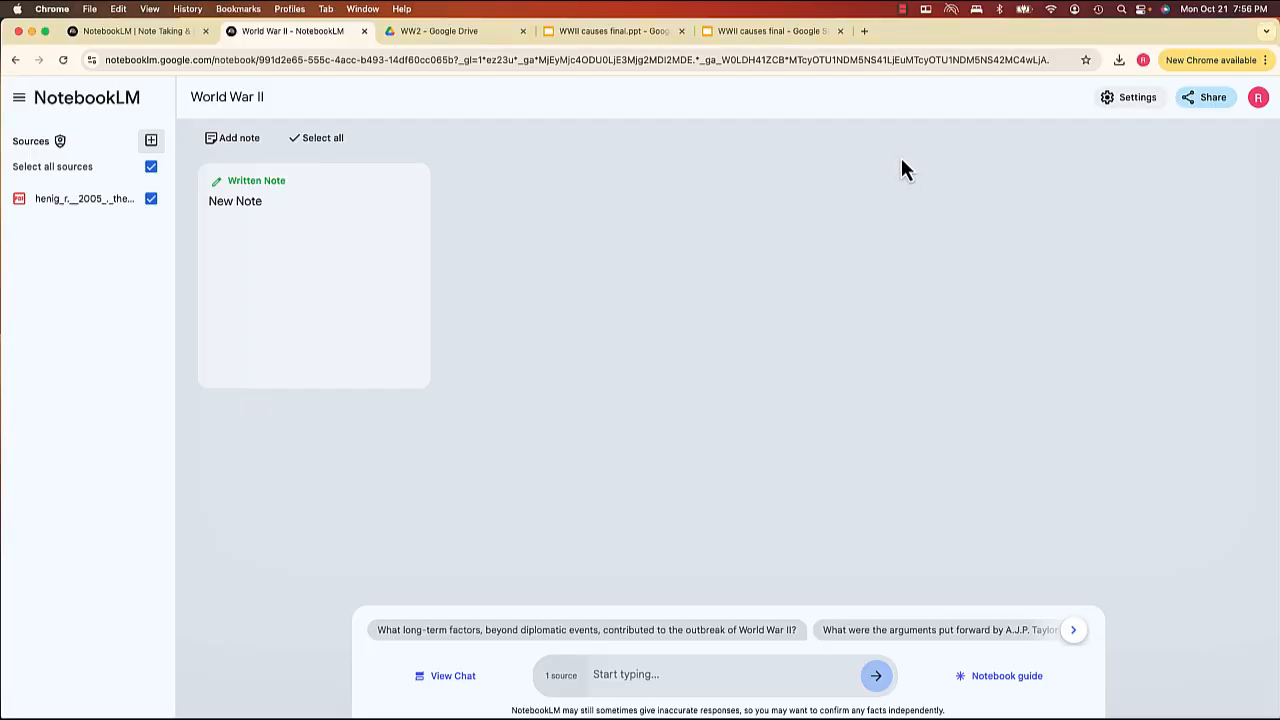
Step: Add the WWII causes final Google Slides presentation from the WW2 Drive folder as a notebook source
{"action": "left_click", "coordinate": [151, 140]}
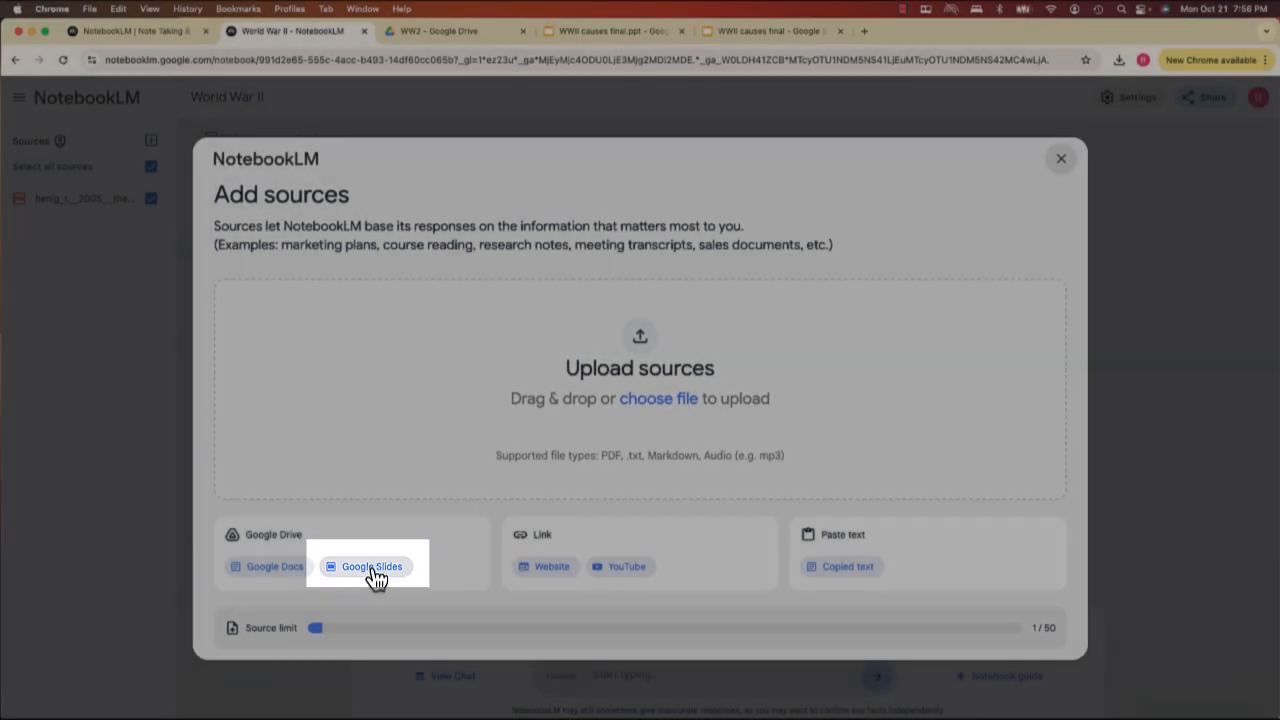
{"action": "left_click", "coordinate": [371, 567]}
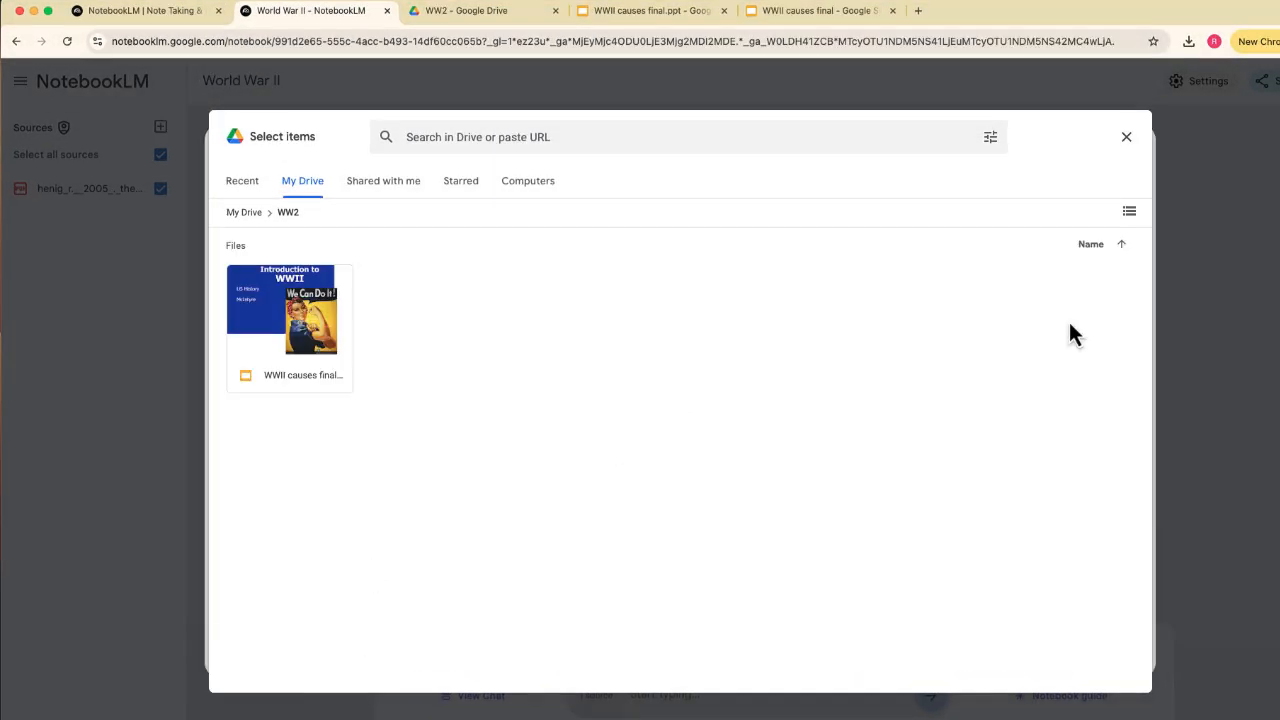
{"action": "left_click", "coordinate": [332, 330]}
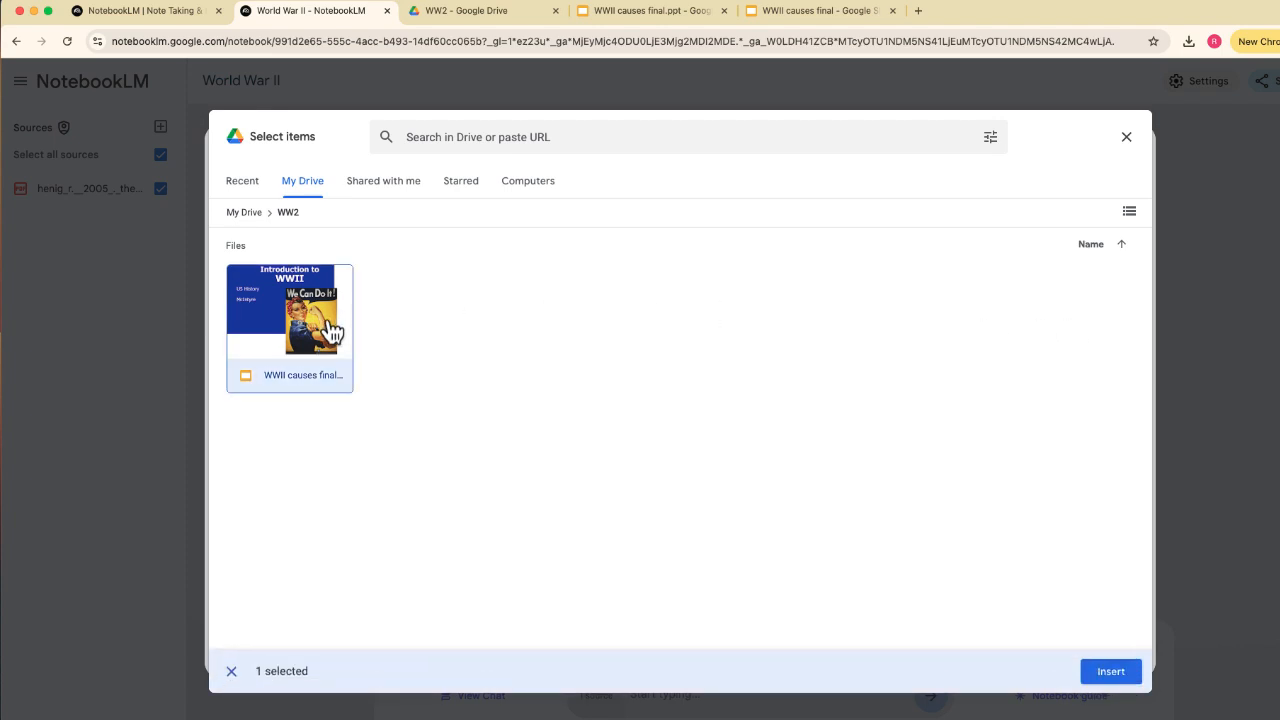
{"action": "left_click", "coordinate": [1105, 673]}
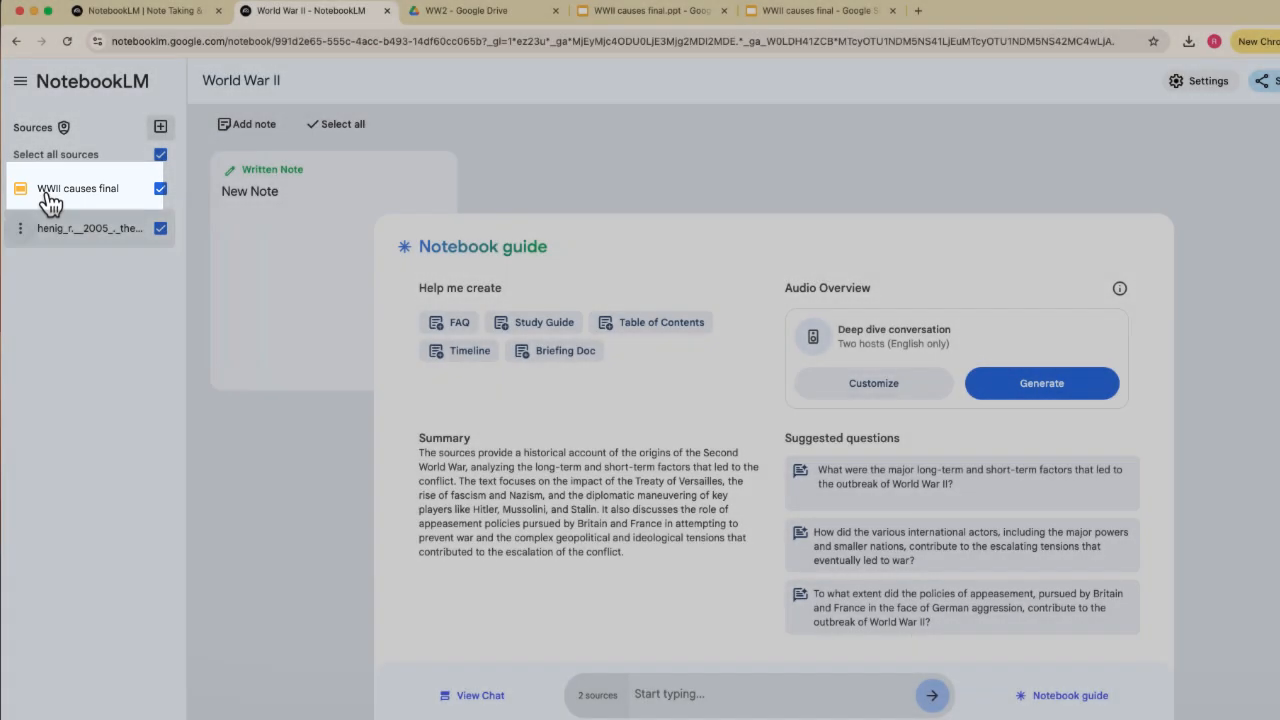
Step: Open the WWII causes final source and examine its slides, source guide summary and key topics
{"action": "left_click", "coordinate": [50, 192]}
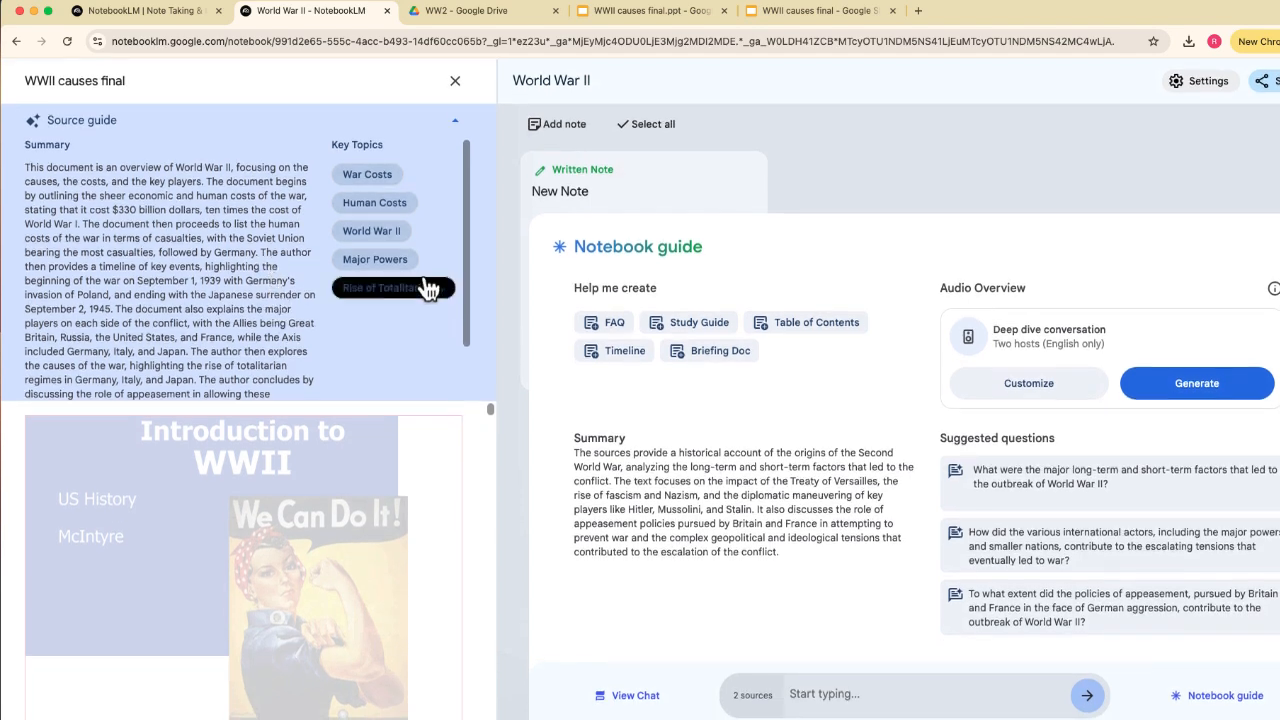
{"action": "scroll", "coordinate": [471, 466], "scroll_direction": "down", "scroll_amount": 5}
{"action": "scroll", "coordinate": [480, 457], "scroll_direction": "down", "scroll_amount": 10}
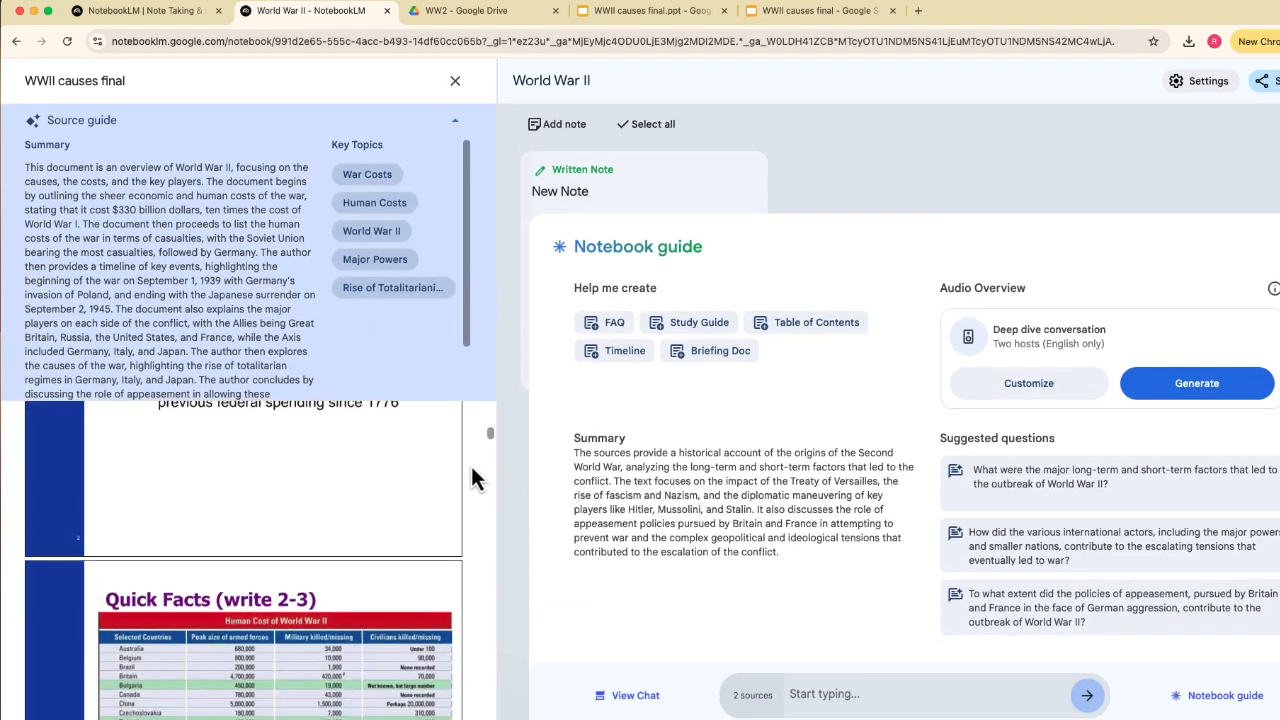
{"action": "scroll", "coordinate": [430, 480], "scroll_direction": "up", "scroll_amount": 5}
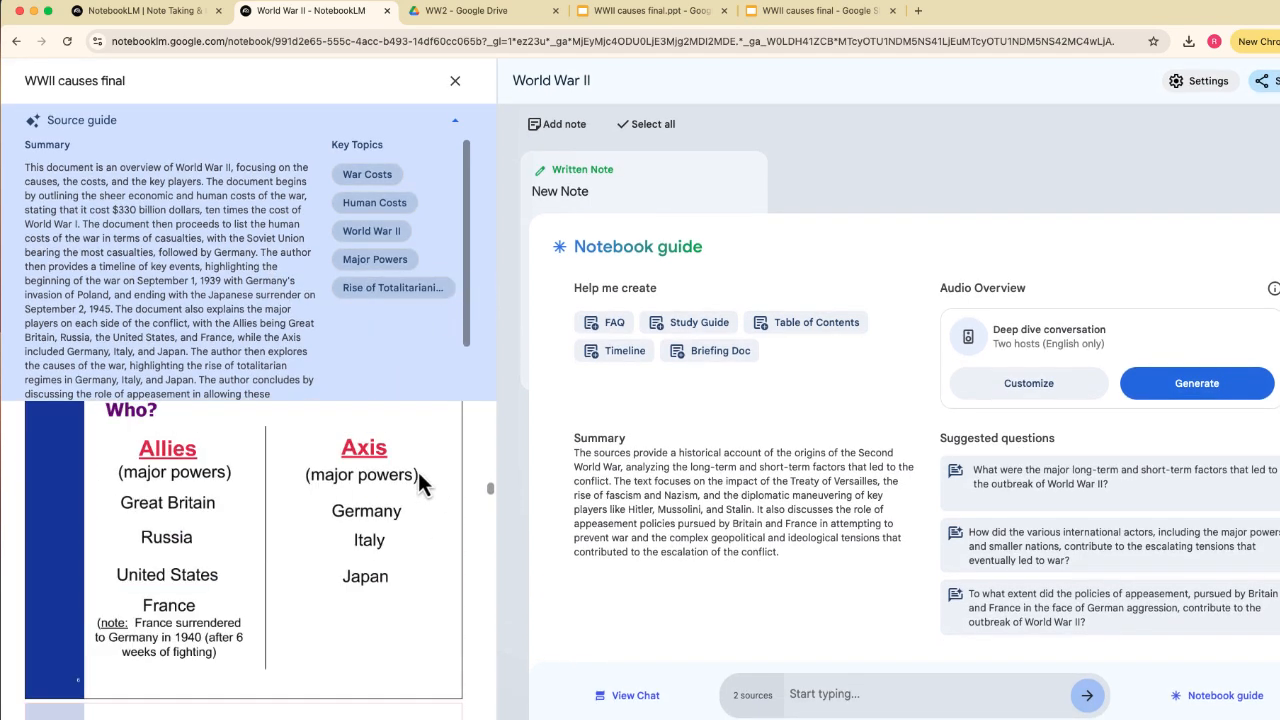
{"action": "scroll", "coordinate": [166, 242], "scroll_direction": "down", "scroll_amount": 2}
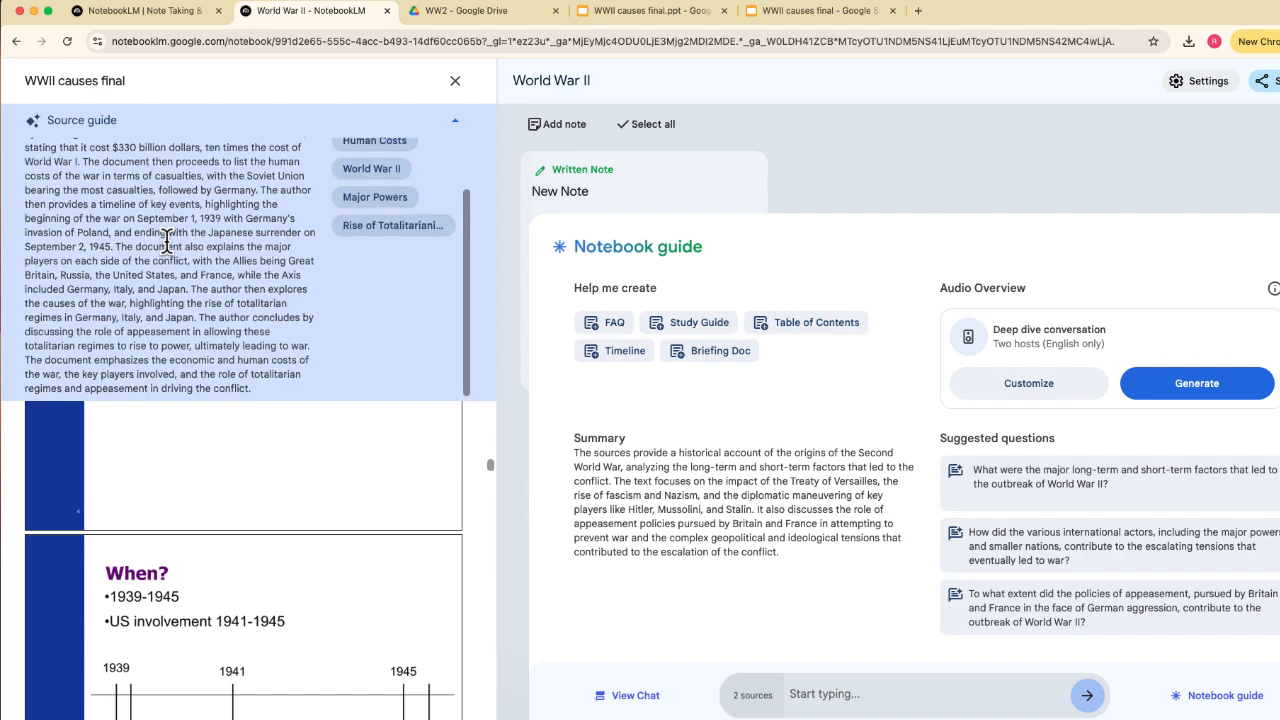
{"action": "scroll", "coordinate": [166, 242], "scroll_direction": "up", "scroll_amount": 2}
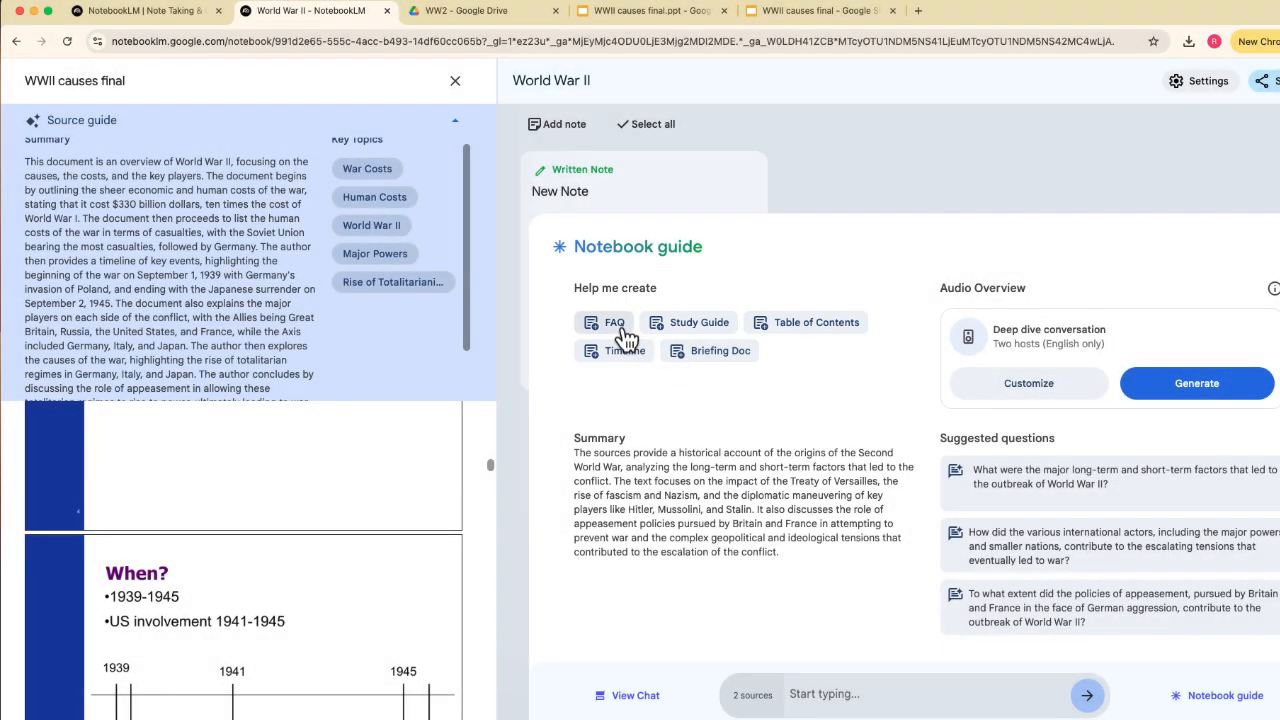
Step: Generate an FAQ note from the notebook guide, open it for viewing, and close both the note and the source view
{"action": "left_click", "coordinate": [618, 327]}
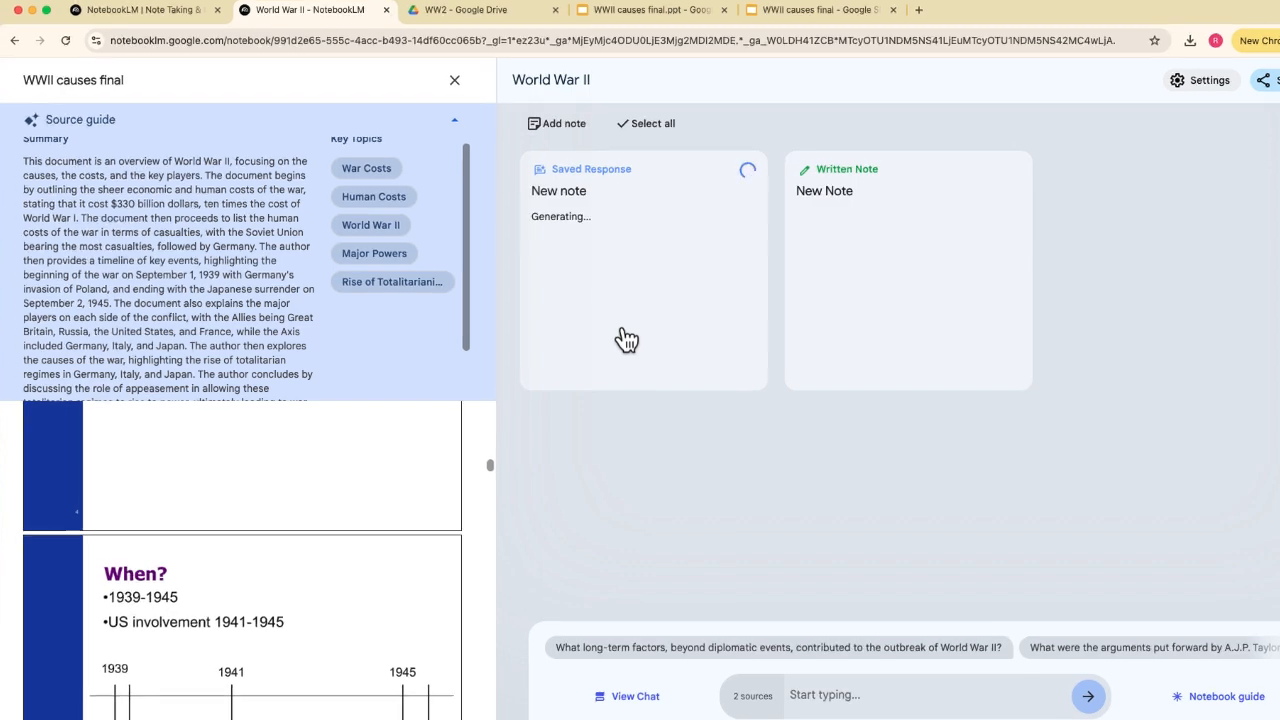
{"action": "left_click", "coordinate": [622, 336]}
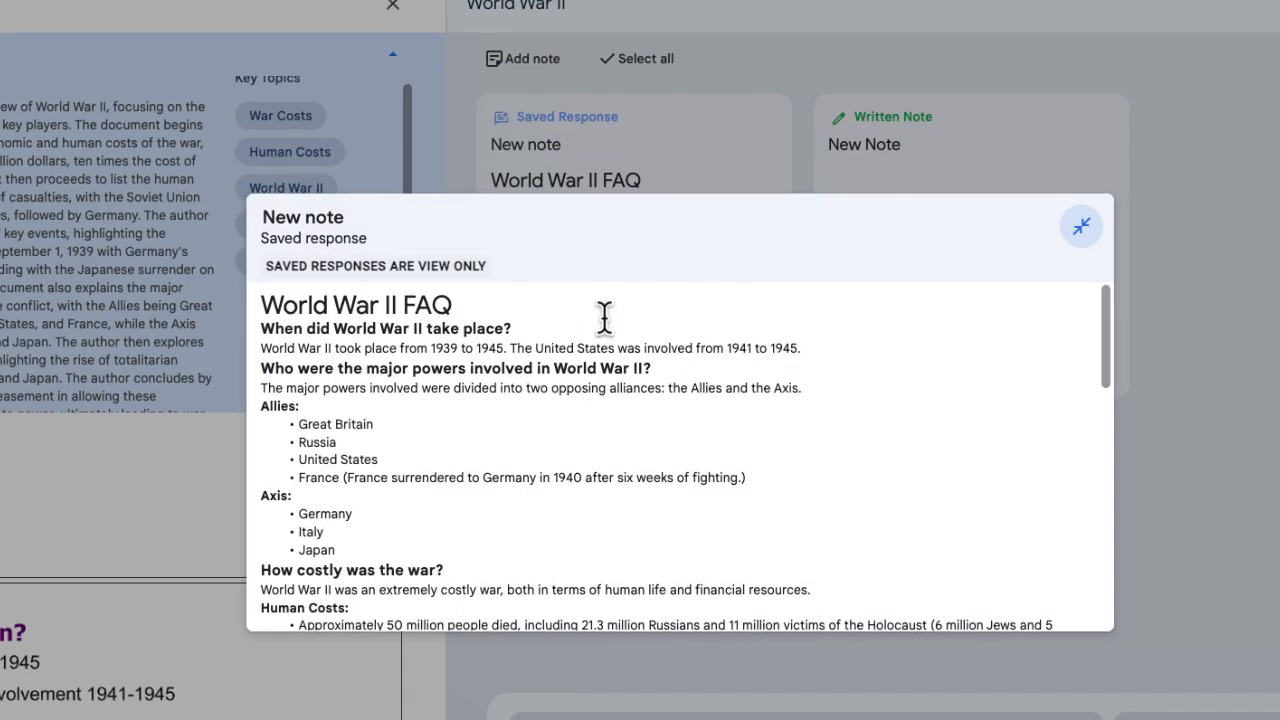
{"action": "left_click_drag", "start_coordinate": [1111, 388], "coordinate": [1234, 357]}
{"action": "left_click", "coordinate": [1234, 360]}
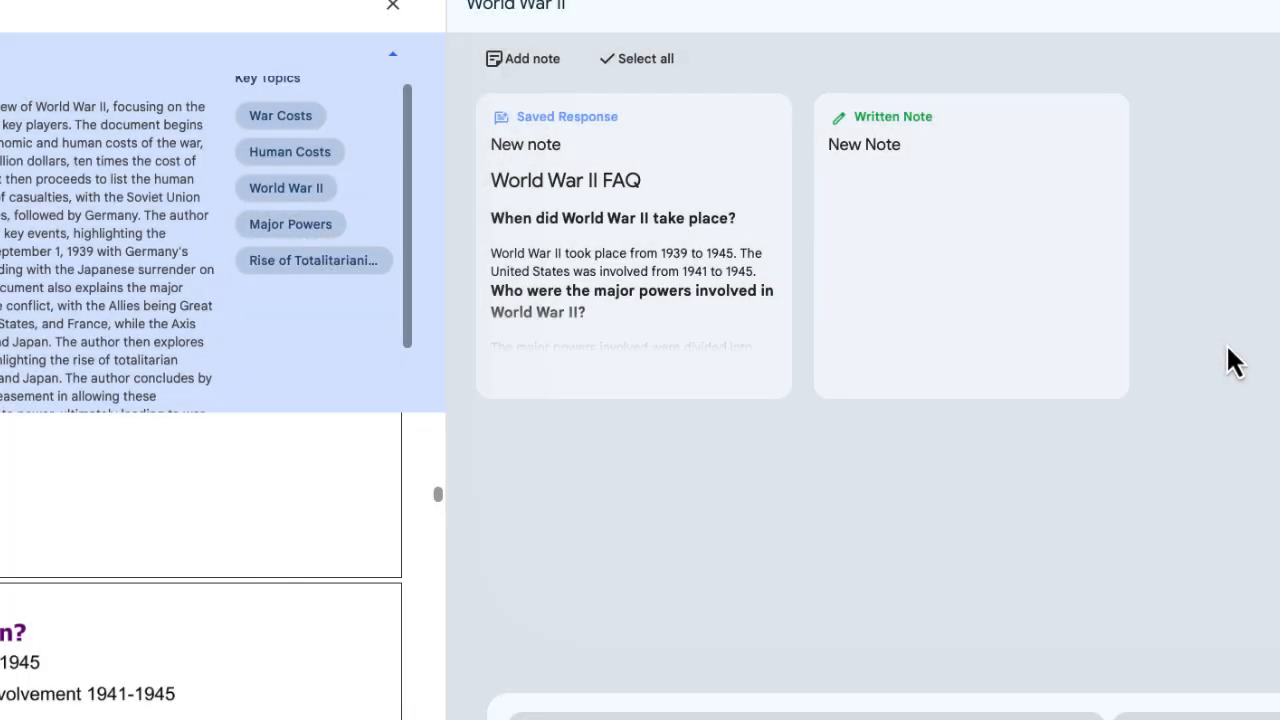
{"action": "left_click", "coordinate": [393, 8]}
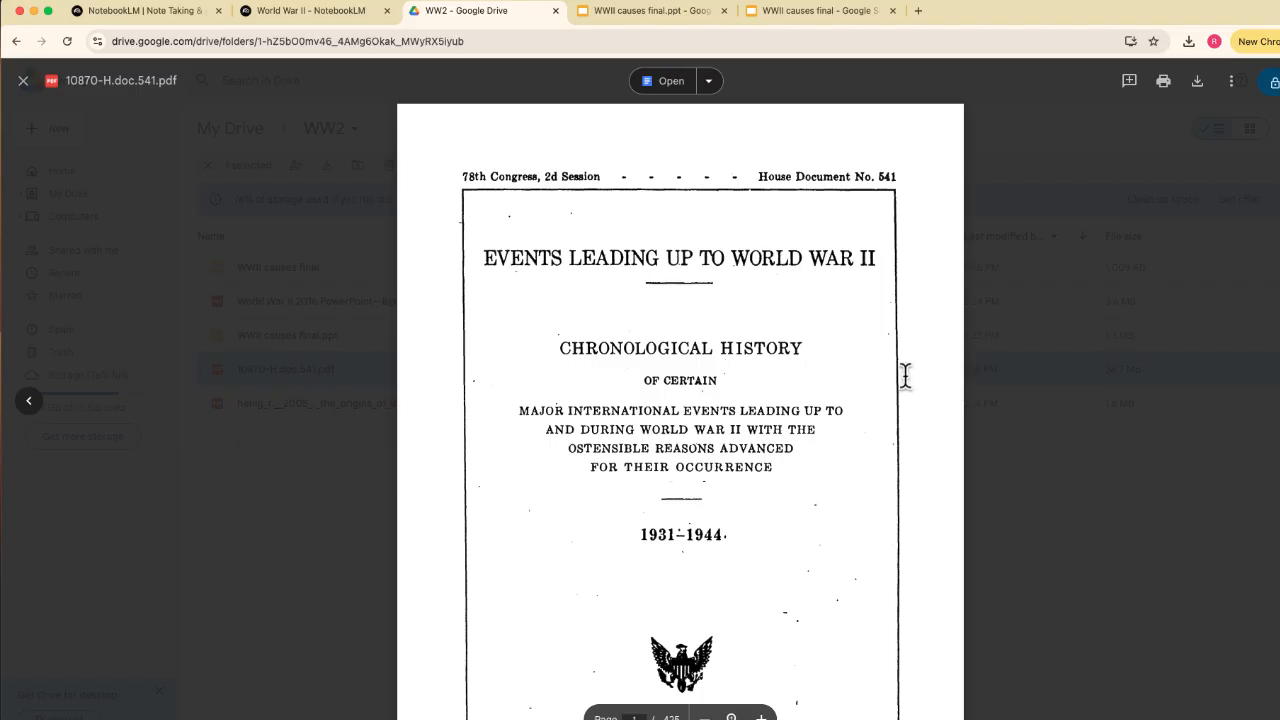
Step: Examine the title page, House resolution, foreword and chronology introduction of 10870-H.doc.541.pdf in the Drive preview
{"action": "scroll", "coordinate": [904, 375], "scroll_direction": "down", "scroll_amount": 5}
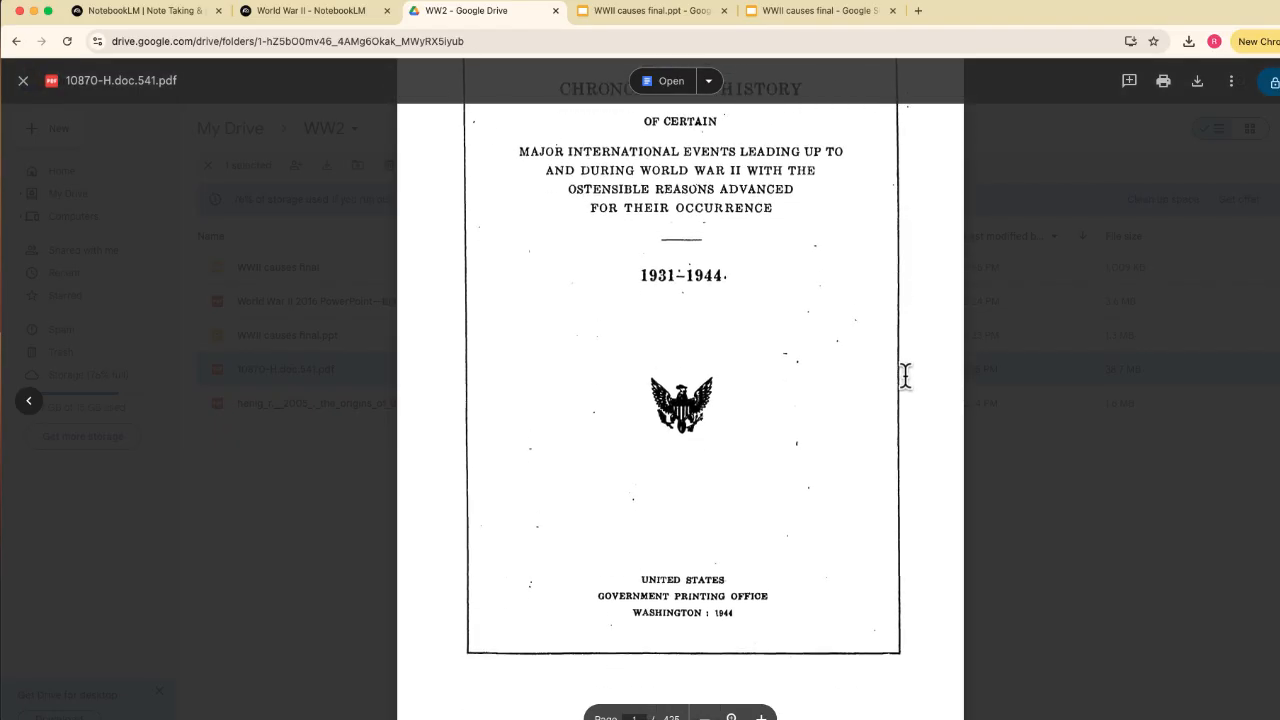
{"action": "scroll", "coordinate": [904, 375], "scroll_direction": "down", "scroll_amount": 10}
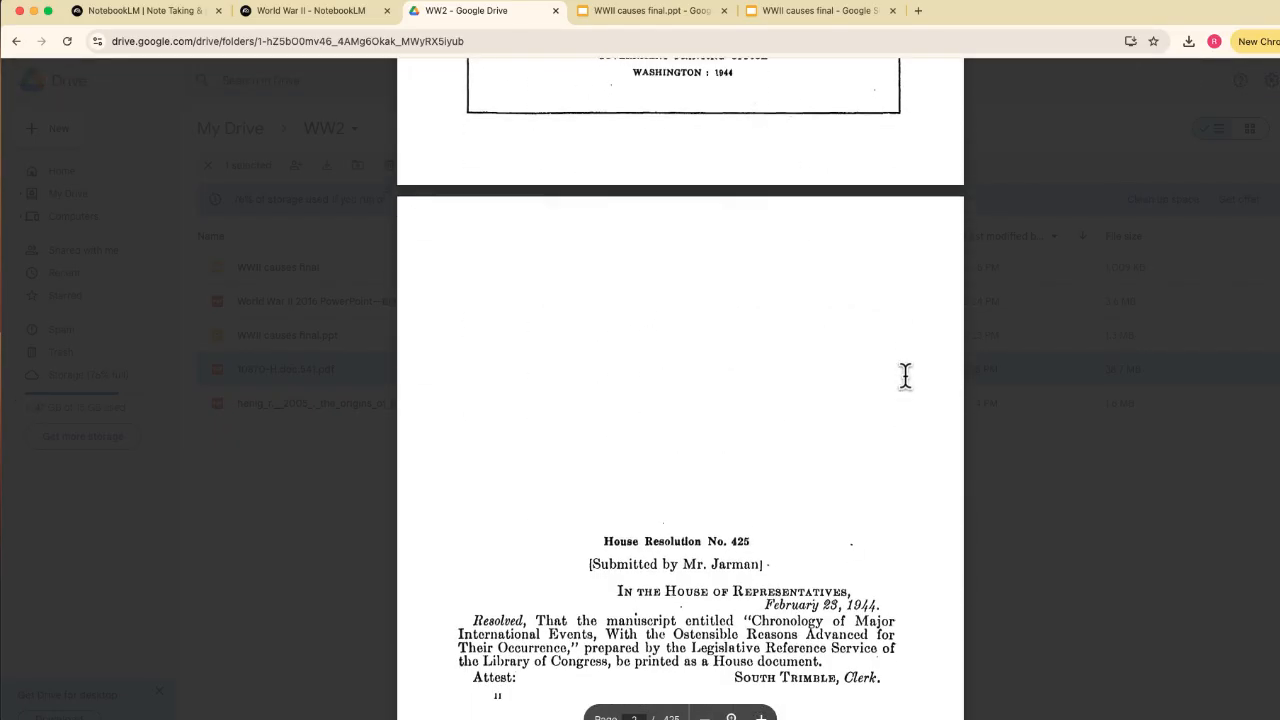
{"action": "scroll", "coordinate": [904, 375], "scroll_direction": "down", "scroll_amount": 2}
{"action": "scroll", "coordinate": [904, 375], "scroll_direction": "up", "scroll_amount": 10}
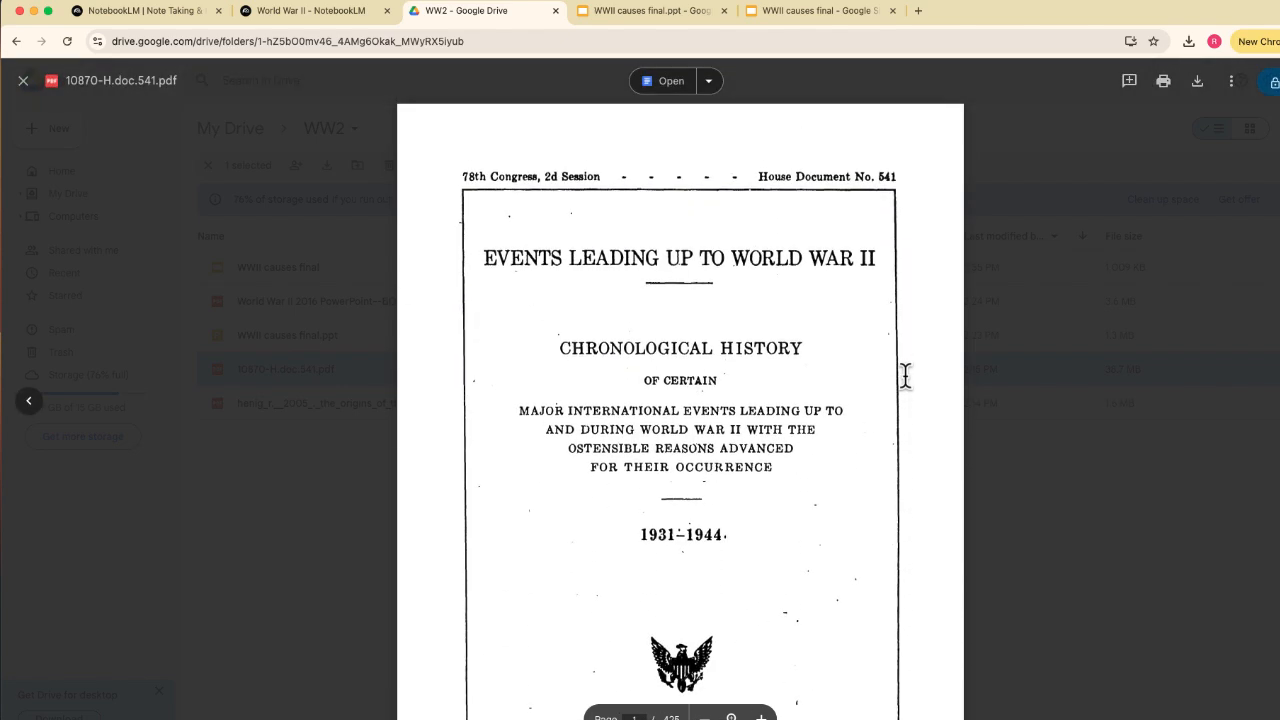
{"action": "scroll", "coordinate": [904, 375], "scroll_direction": "down", "scroll_amount": 2}
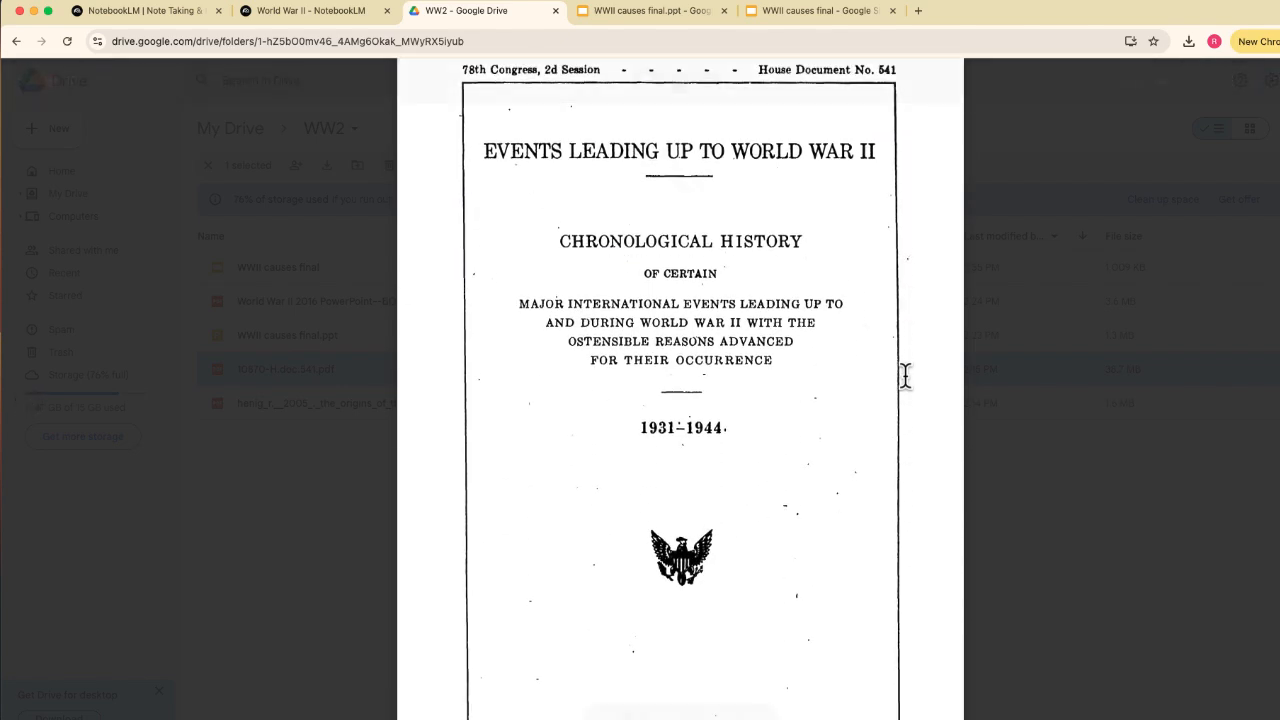
{"action": "scroll", "coordinate": [904, 375], "scroll_direction": "down", "scroll_amount": 15}
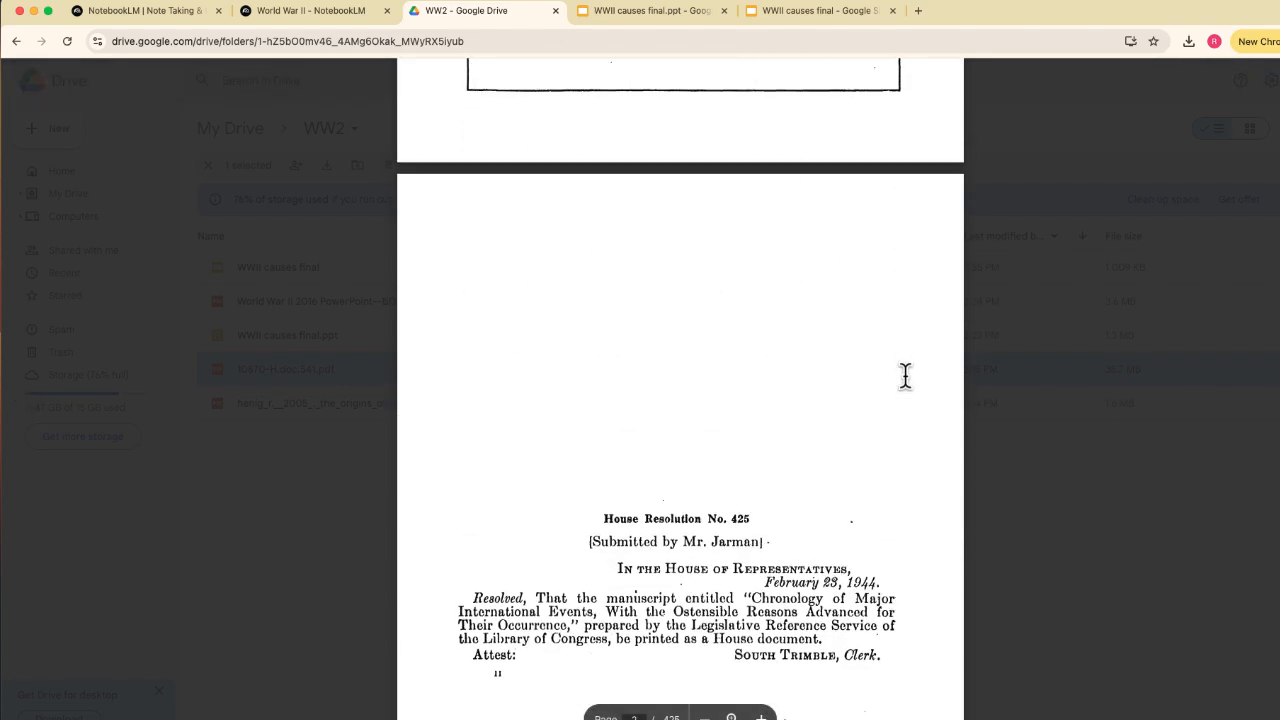
{"action": "scroll", "coordinate": [905, 375], "scroll_direction": "down", "scroll_amount": 20}
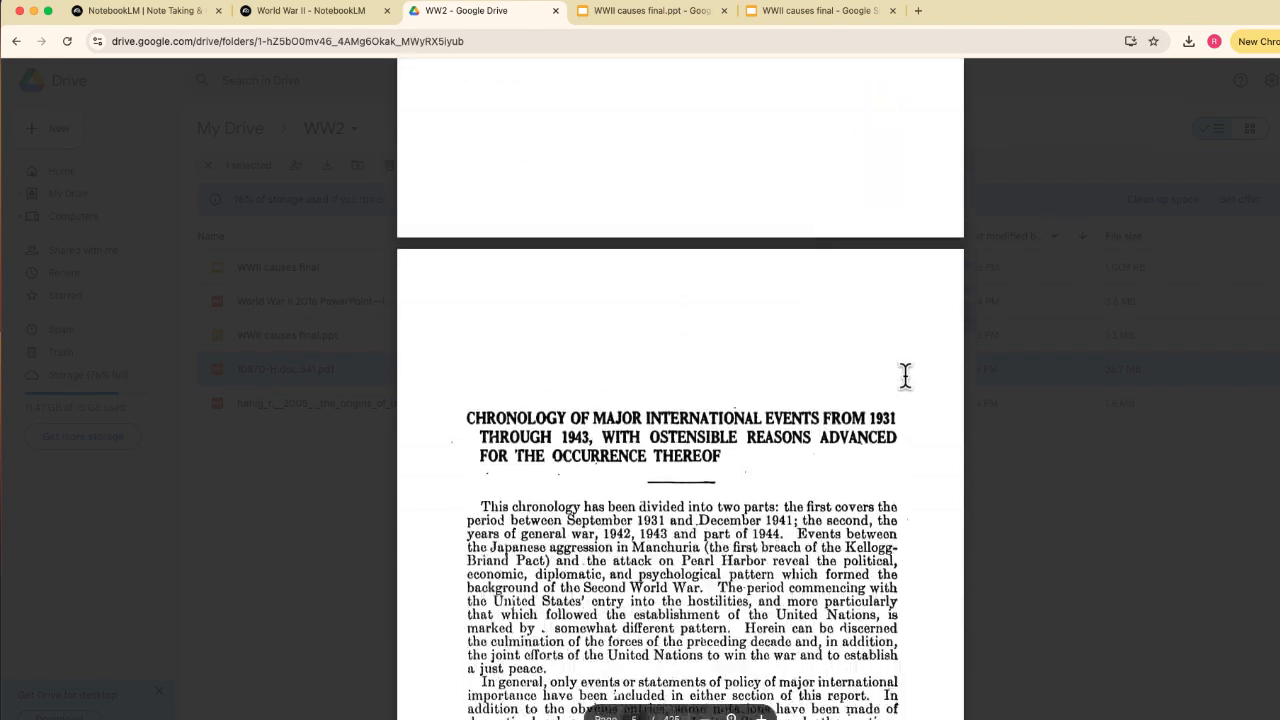
{"action": "scroll", "coordinate": [906, 378], "scroll_direction": "down", "scroll_amount": 8}
{"action": "scroll", "coordinate": [905, 375], "scroll_direction": "up", "scroll_amount": 20}
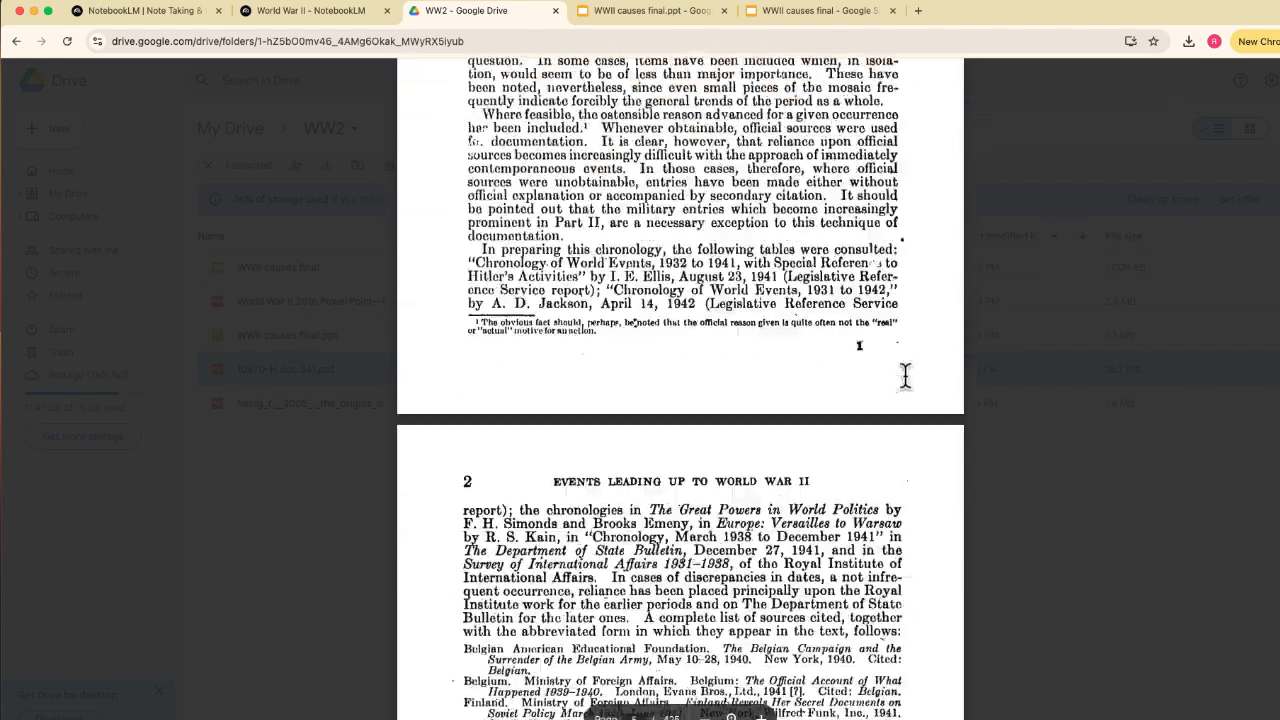
{"action": "scroll", "coordinate": [905, 375], "scroll_direction": "up", "scroll_amount": 15}
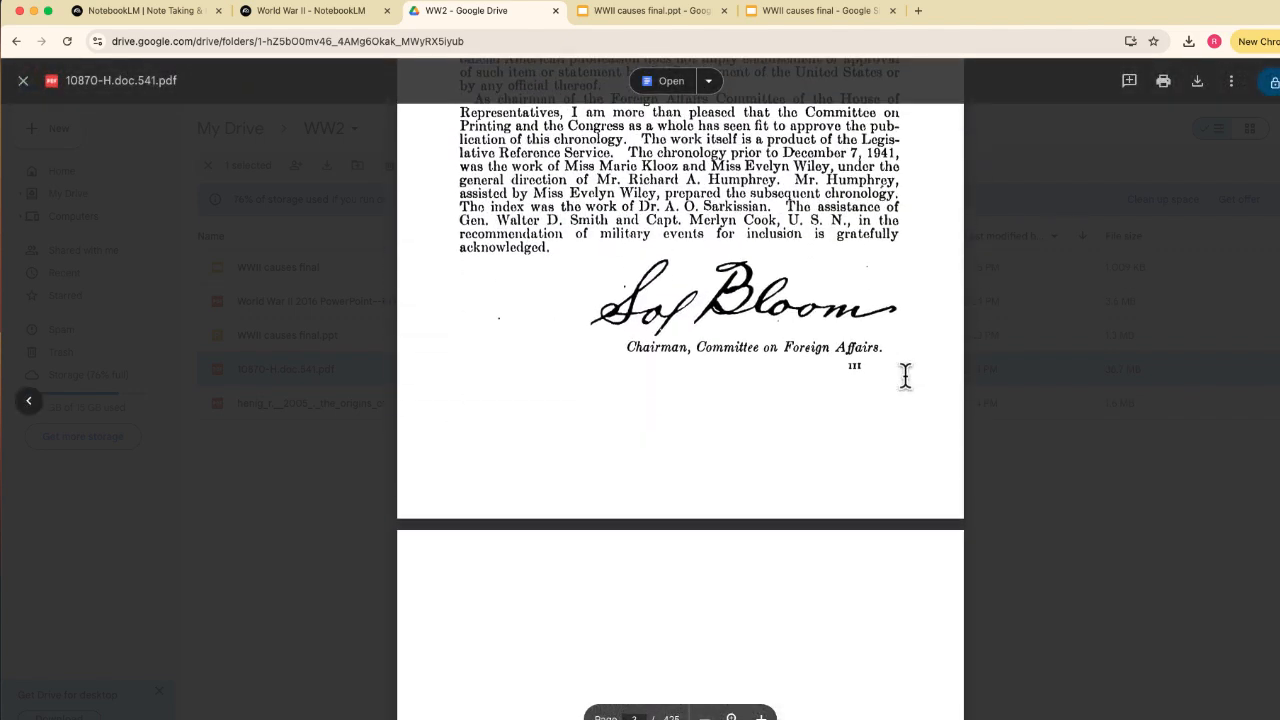
{"action": "scroll", "coordinate": [905, 375], "scroll_direction": "up", "scroll_amount": 6}
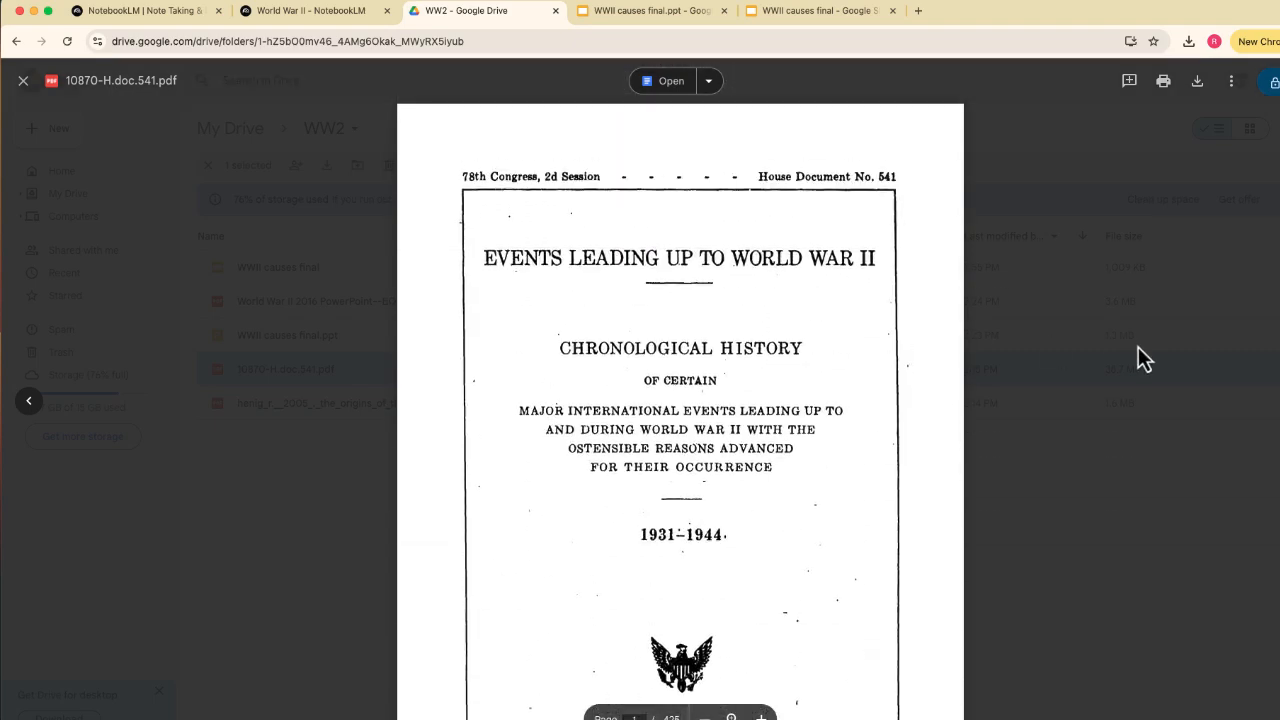
Step: Switch the Drive preview to the World War II 2016 PowerPoint PDF and look through its slides on the rise of fascism
{"action": "key", "text": "Left"}
{"action": "scroll", "coordinate": [651, 363], "scroll_direction": "down", "scroll_amount": 2}
{"action": "scroll", "coordinate": [651, 363], "scroll_direction": "down", "scroll_amount": 8}
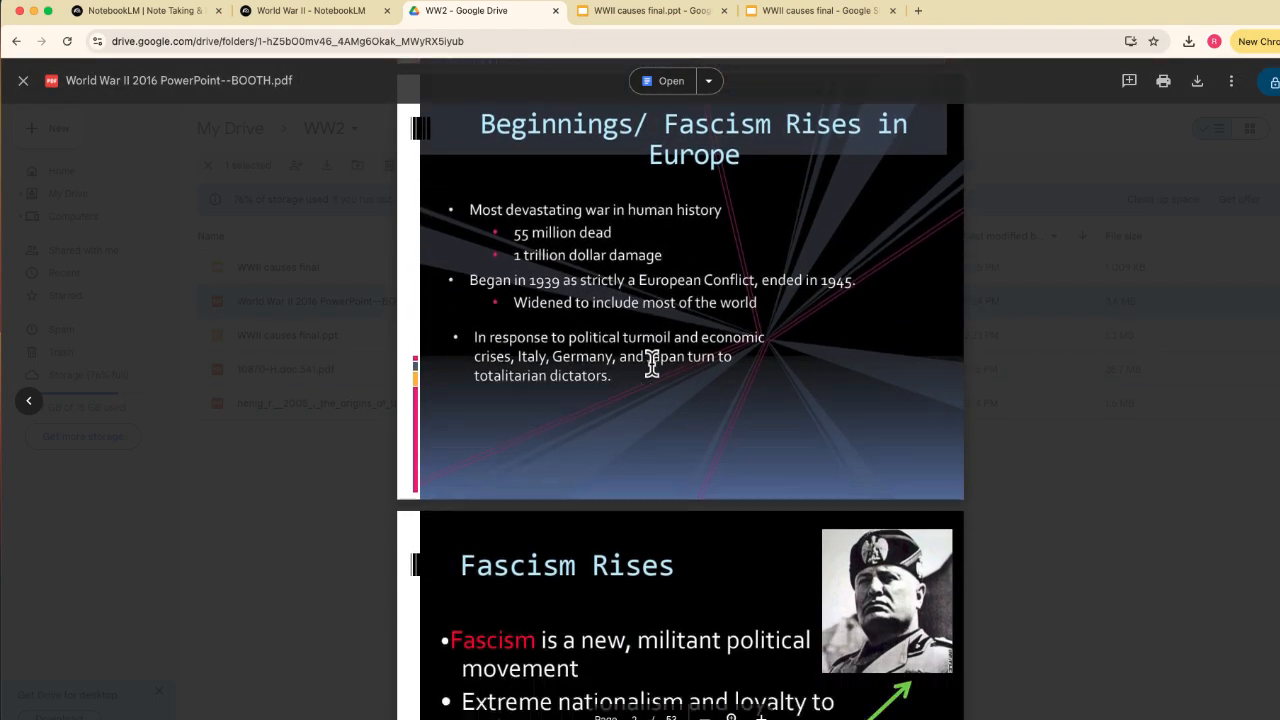
{"action": "scroll", "coordinate": [651, 363], "scroll_direction": "down", "scroll_amount": 10}
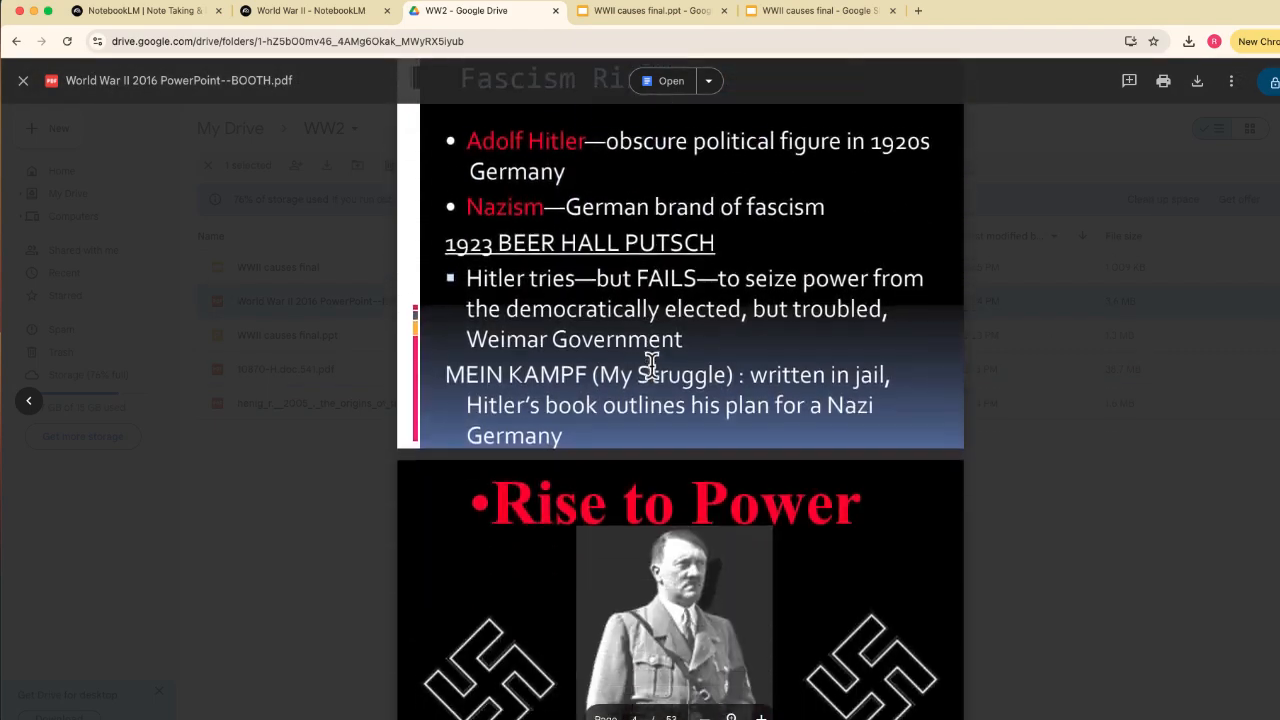
Step: Look through the World War II 2016 PowerPoint slides on Hitler's rise, background and the swastika's origins
{"action": "scroll", "coordinate": [651, 365], "scroll_direction": "down", "scroll_amount": 10}
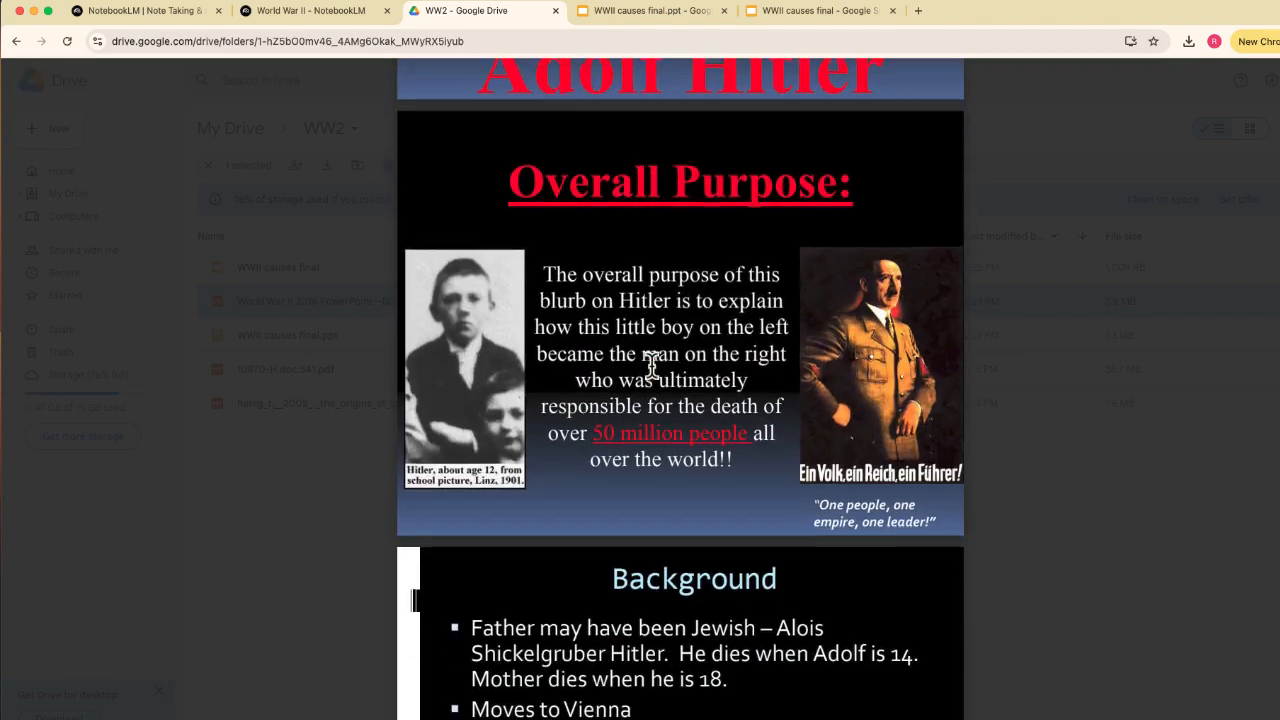
{"action": "scroll", "coordinate": [652, 375], "scroll_direction": "down", "scroll_amount": 8}
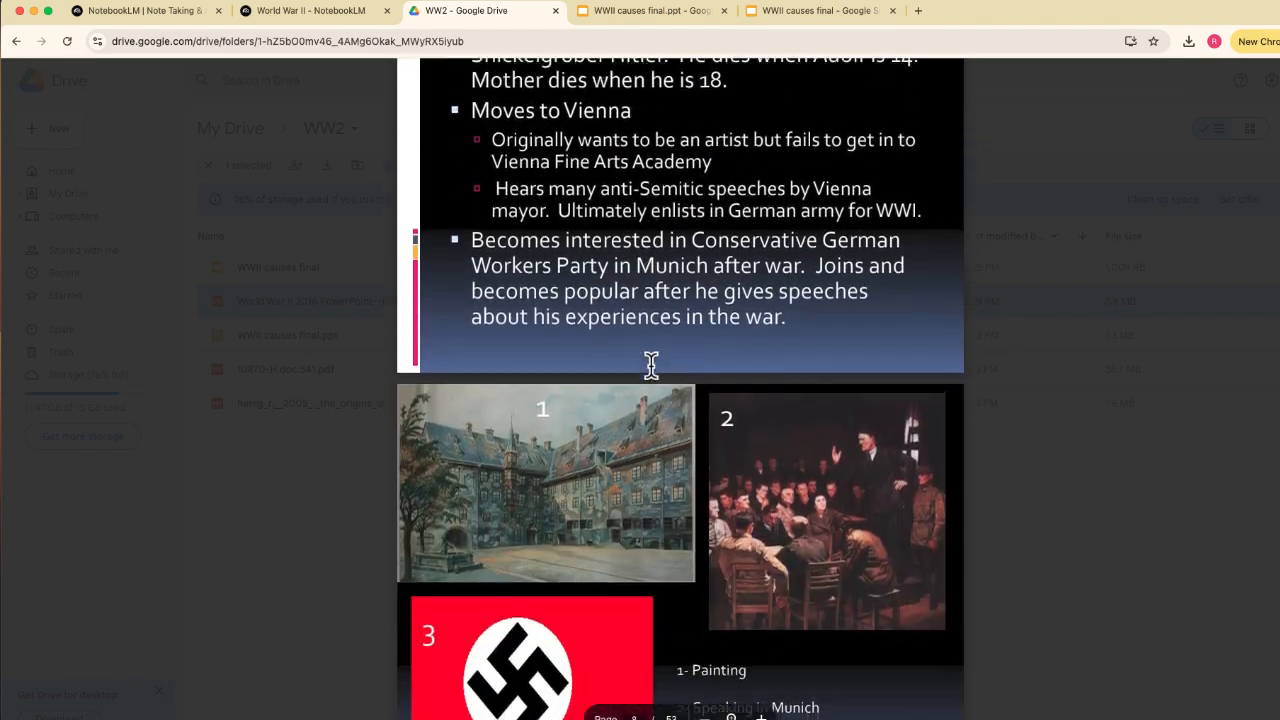
{"action": "scroll", "coordinate": [651, 365], "scroll_direction": "down", "scroll_amount": 3}
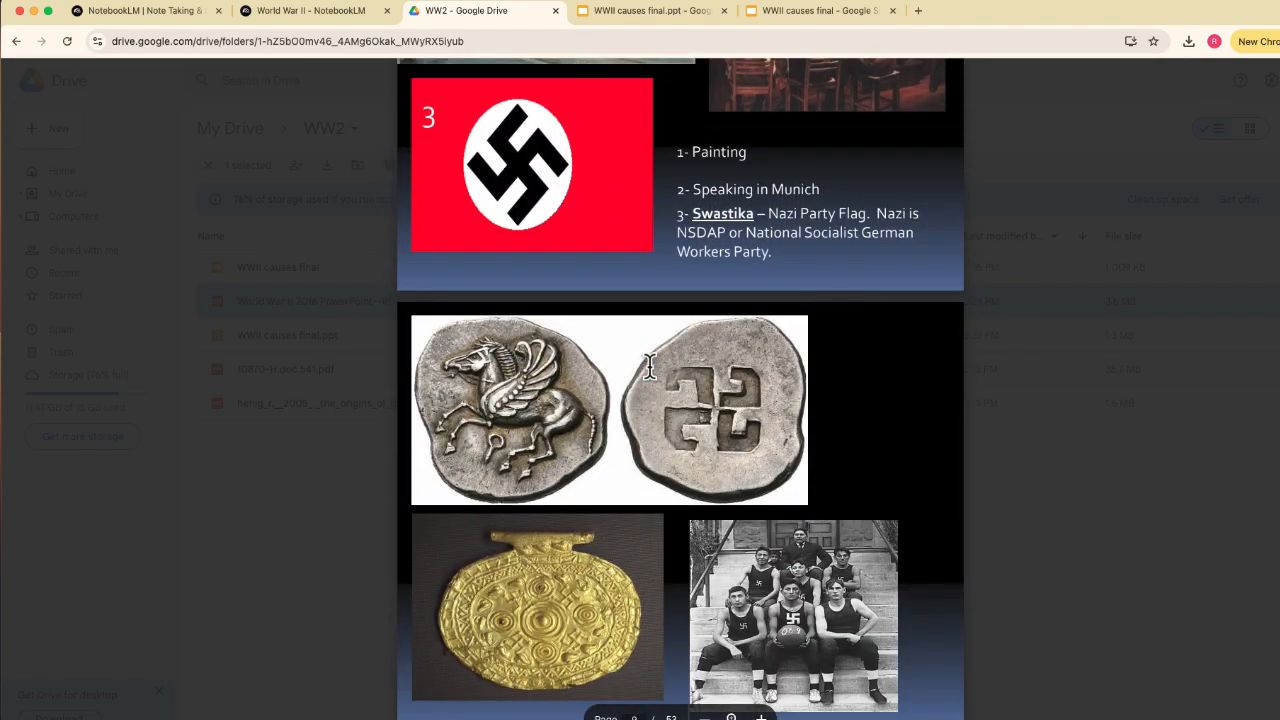
{"action": "scroll", "coordinate": [651, 365], "scroll_direction": "up", "scroll_amount": 15}
{"action": "scroll", "coordinate": [1022, 429], "scroll_direction": "up", "scroll_amount": 10}
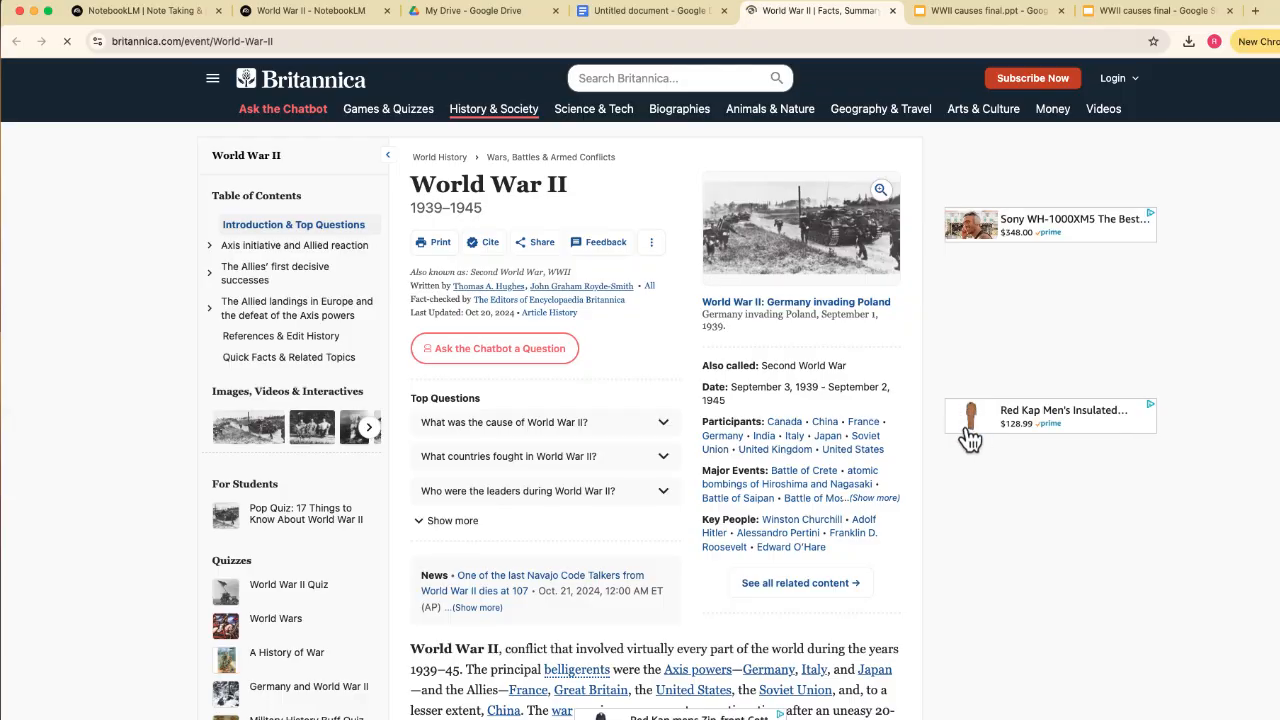
Step: Skim Britannica's World War II article through the section on the outbreak of war
{"action": "scroll", "coordinate": [614, 487], "scroll_direction": "down", "scroll_amount": 5}
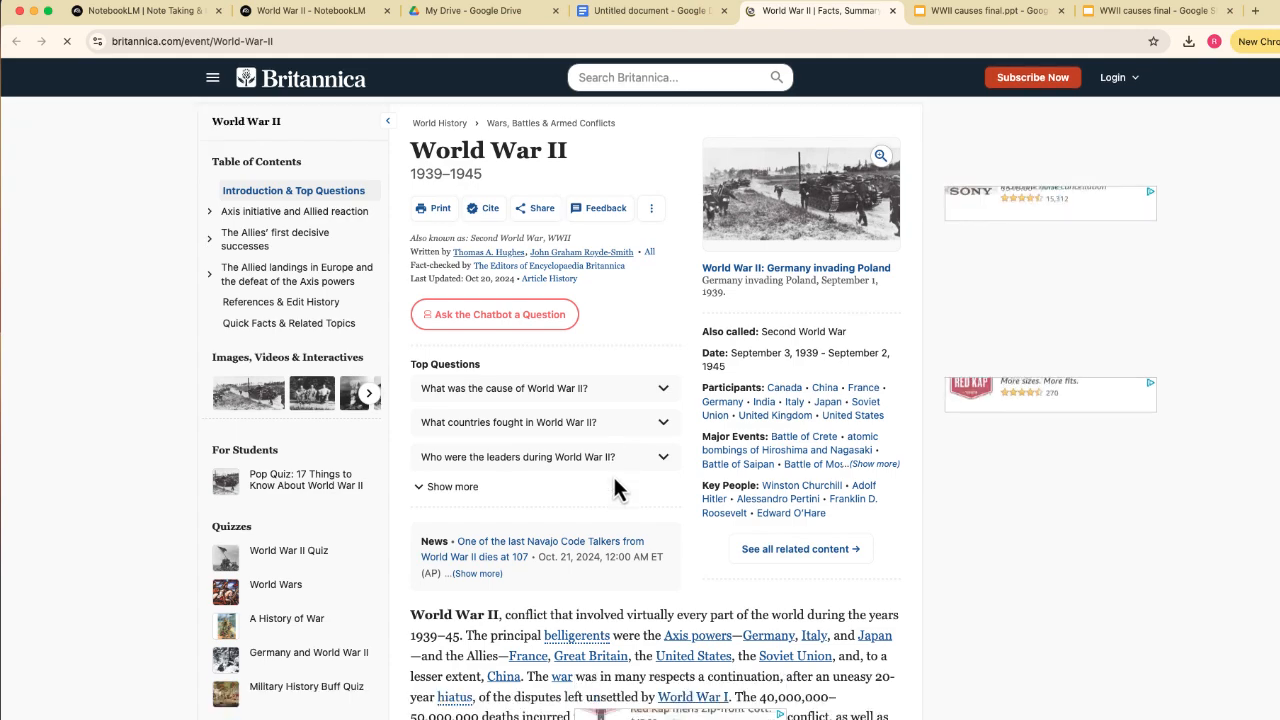
{"action": "scroll", "coordinate": [614, 487], "scroll_direction": "down", "scroll_amount": 10}
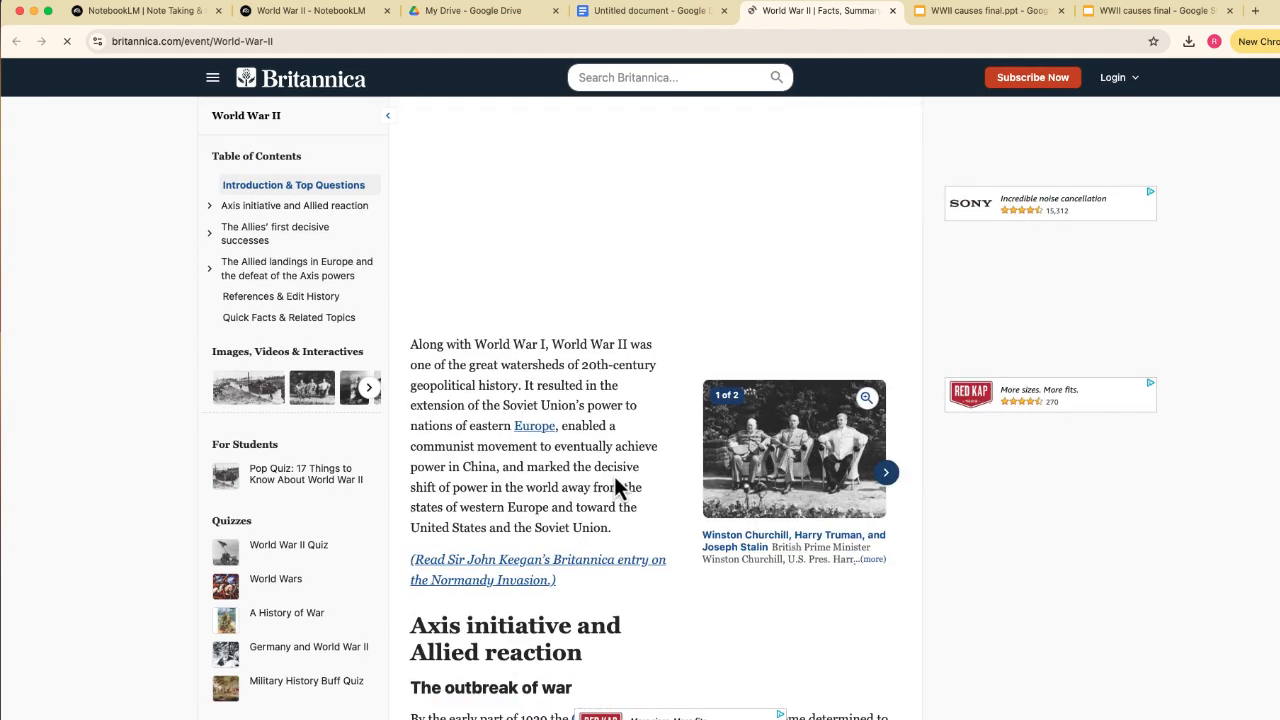
{"action": "scroll", "coordinate": [614, 487], "scroll_direction": "down", "scroll_amount": 3}
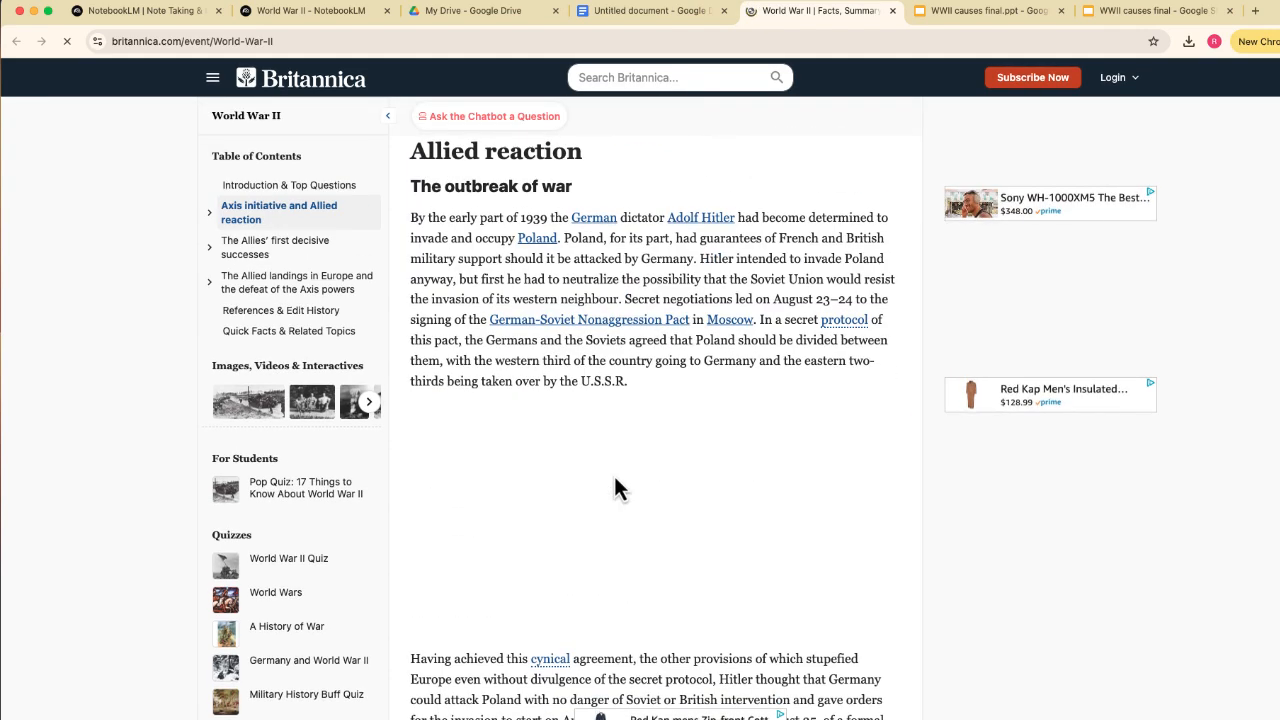
{"action": "scroll", "coordinate": [617, 488], "scroll_direction": "up", "scroll_amount": 13}
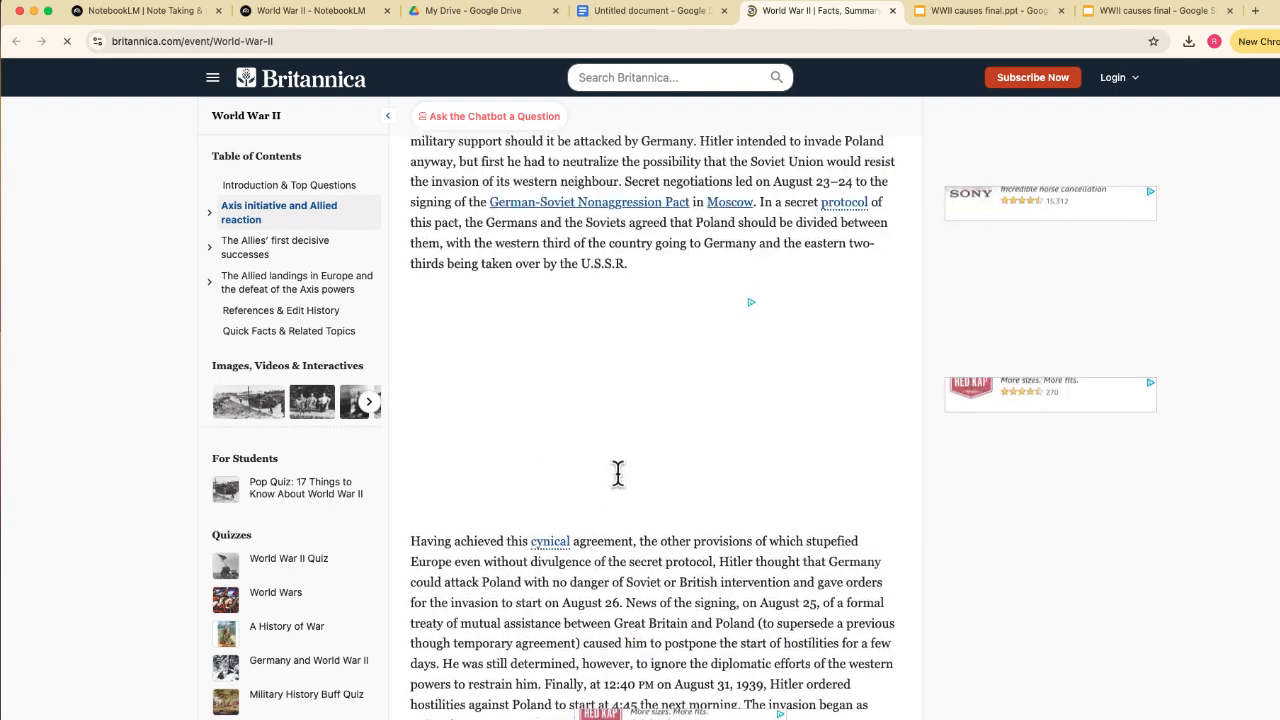
{"action": "scroll", "coordinate": [617, 470], "scroll_direction": "up", "scroll_amount": 3}
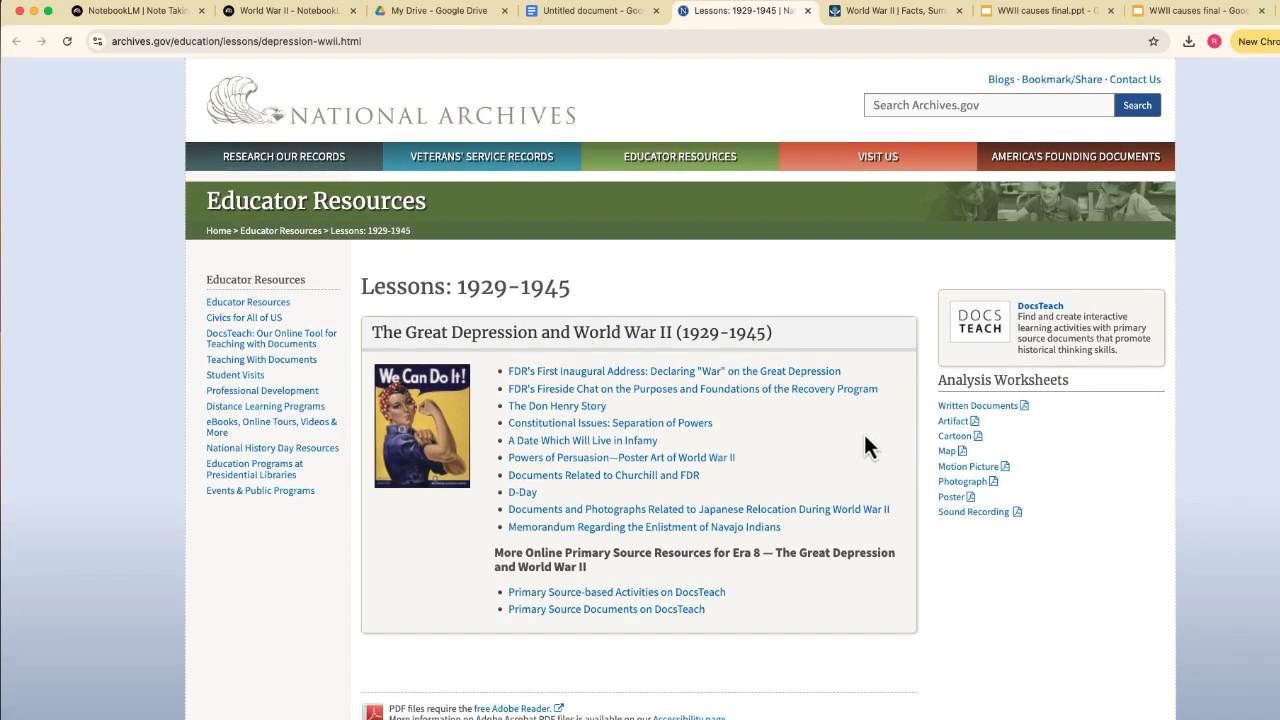
Step: Open the National Archives lesson on FDR's First Inaugural Address and look through its background text and documents
{"action": "left_click", "coordinate": [712, 372]}
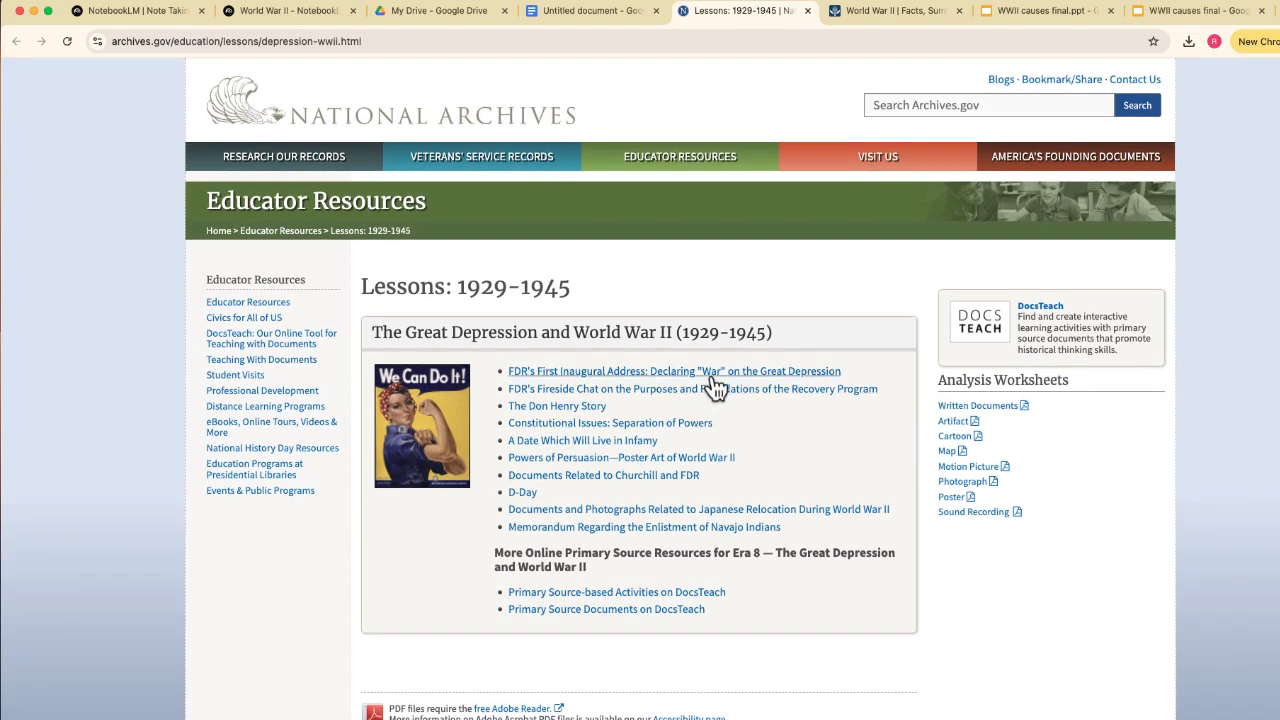
{"action": "scroll", "coordinate": [711, 390], "scroll_direction": "down", "scroll_amount": 6}
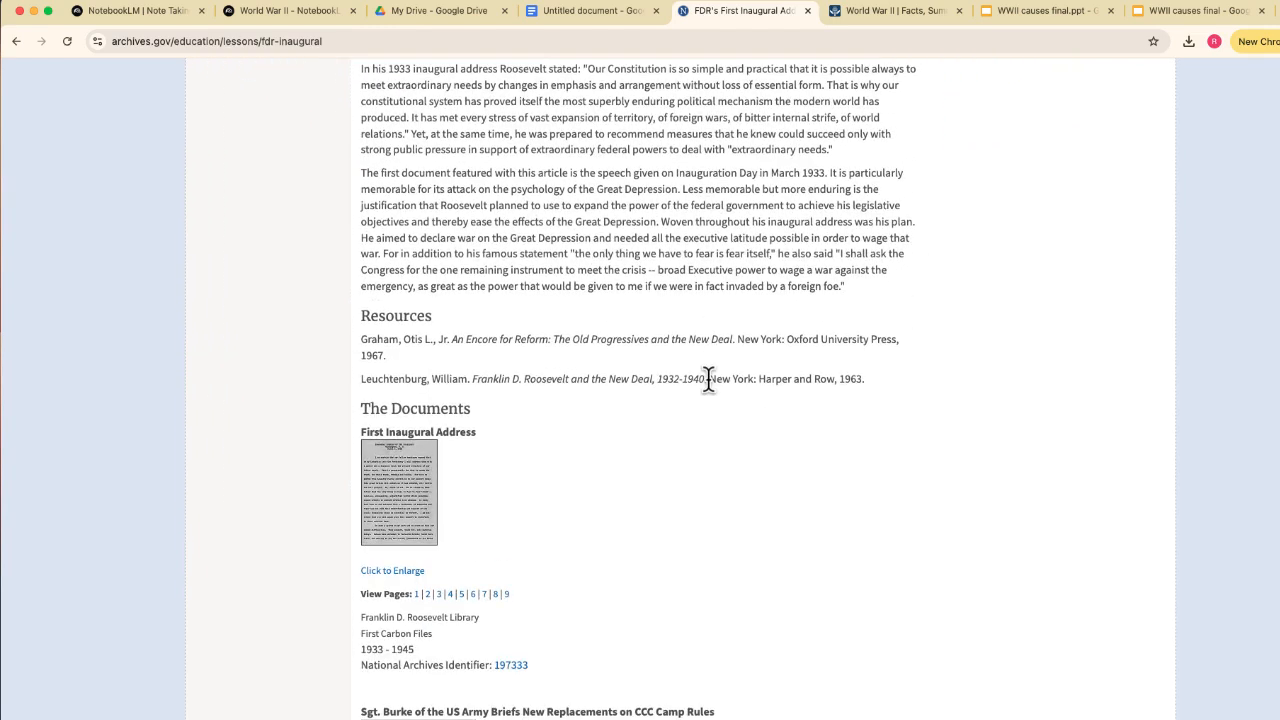
{"action": "scroll", "coordinate": [709, 390], "scroll_direction": "down", "scroll_amount": 3}
{"action": "scroll", "coordinate": [540, 409], "scroll_direction": "up", "scroll_amount": 10}
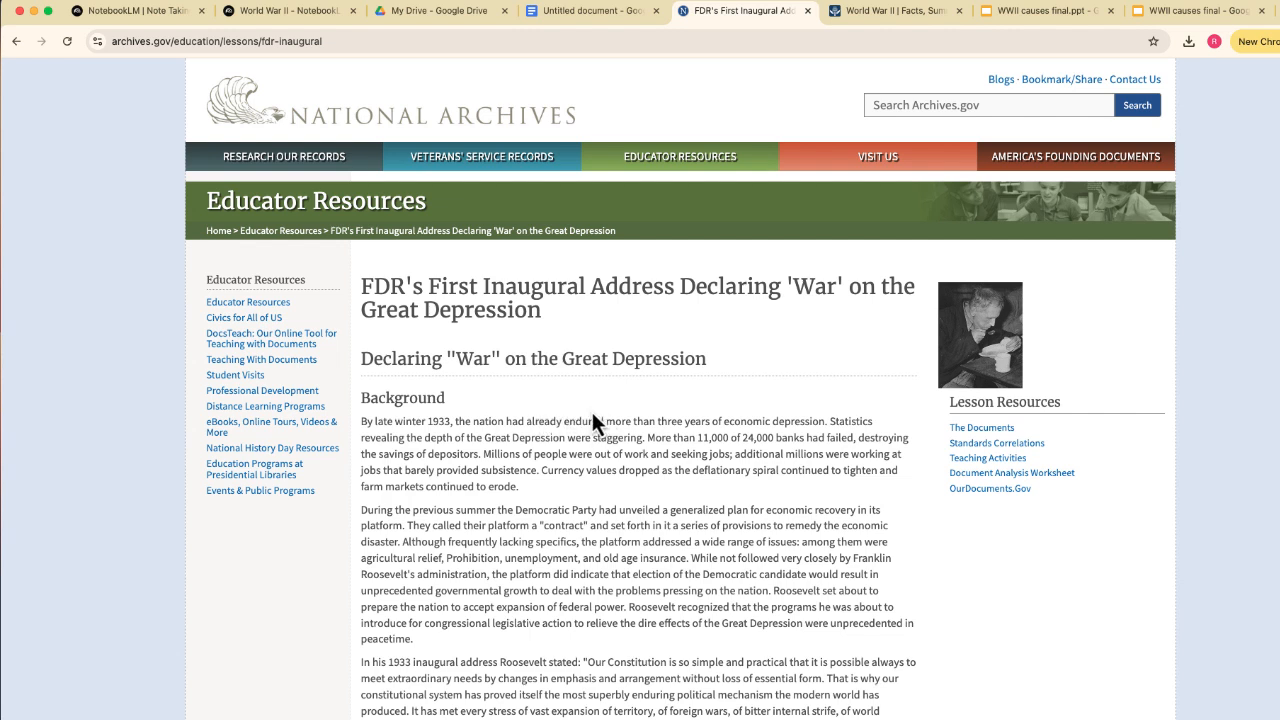
Step: Switch to the World War II notebook and upload 10870-H.doc.541.pdf and the World War II 2016 PowerPoint PDF as sources
{"action": "key", "text": "super+2"}
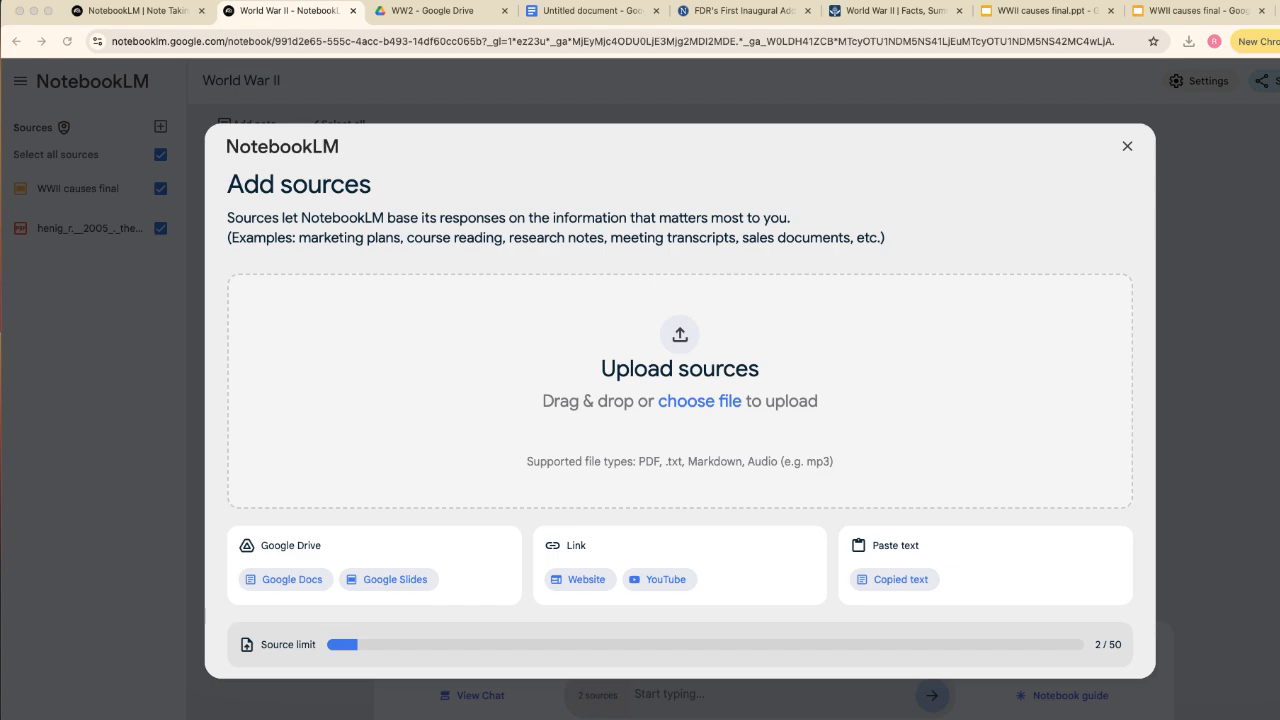
{"action": "left_click_drag", "start_coordinate": [1270, 400], "coordinate": [669, 353]}
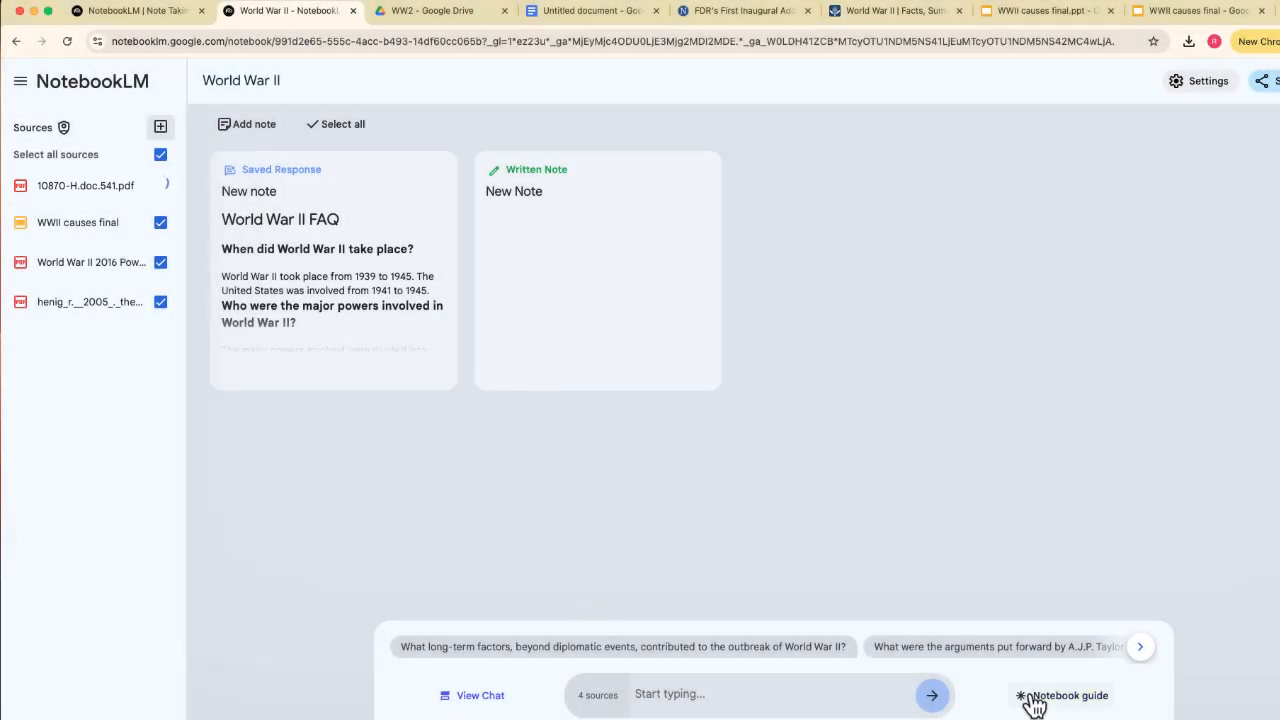
{"action": "left_click", "coordinate": [161, 130]}
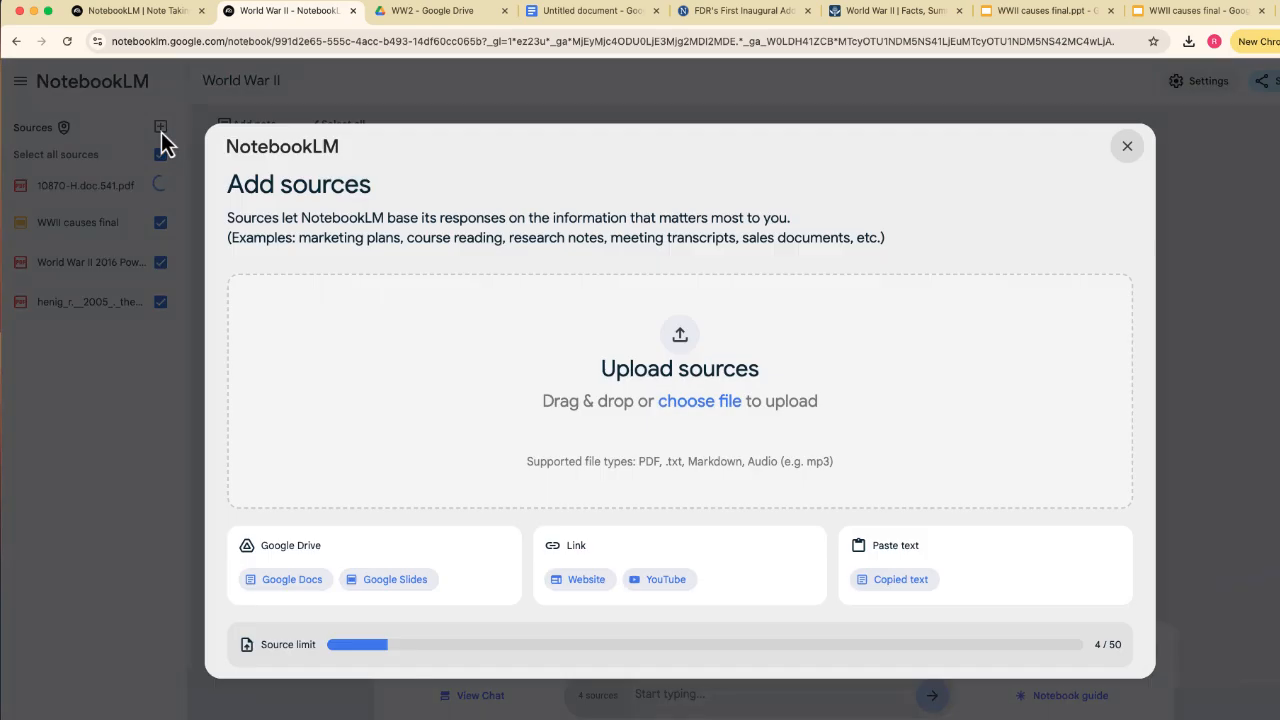
{"action": "left_click", "coordinate": [586, 581]}
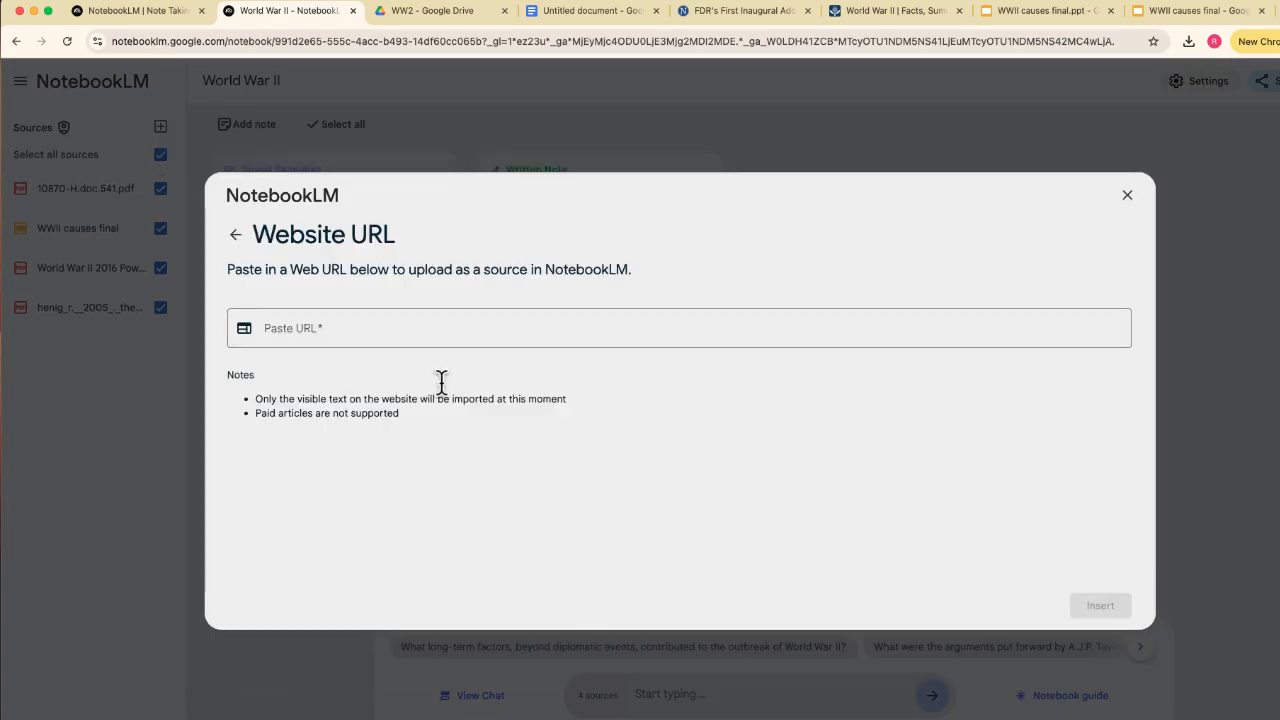
{"action": "left_click", "coordinate": [346, 325]}
{"action": "type", "text": "https://www.britannica.com/event/World-War-II"}
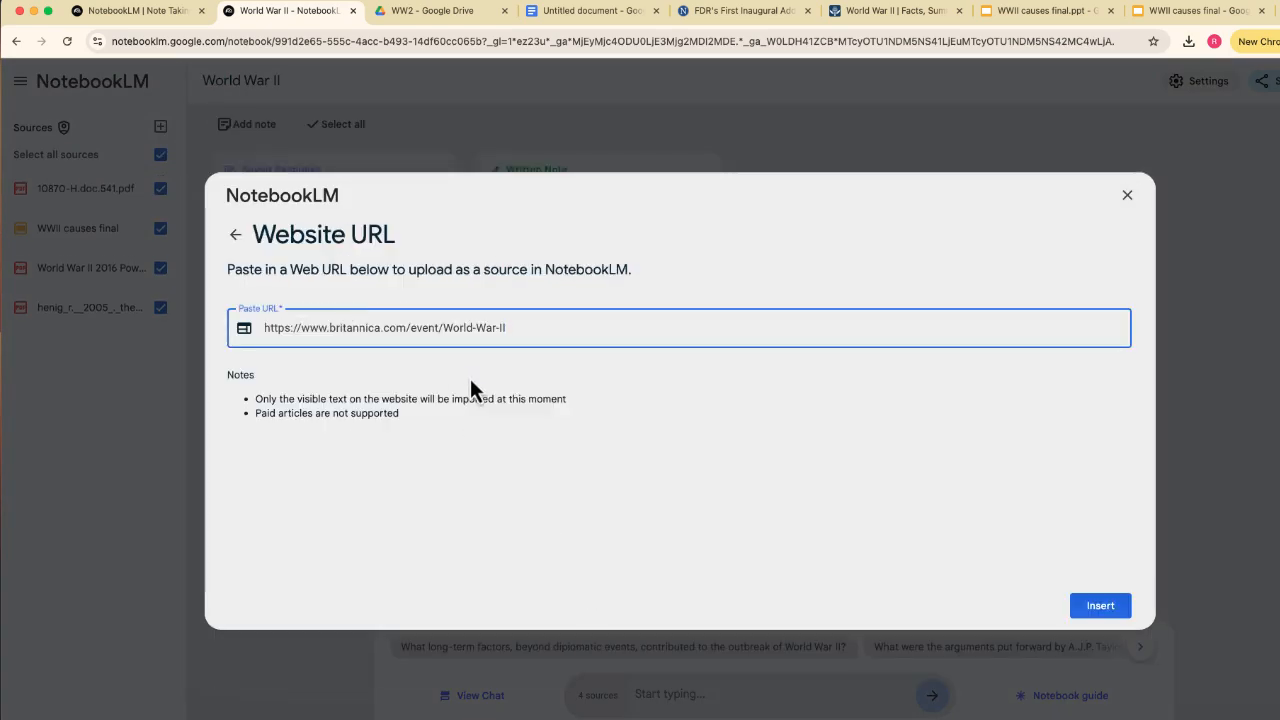
{"action": "left_click", "coordinate": [1102, 605]}
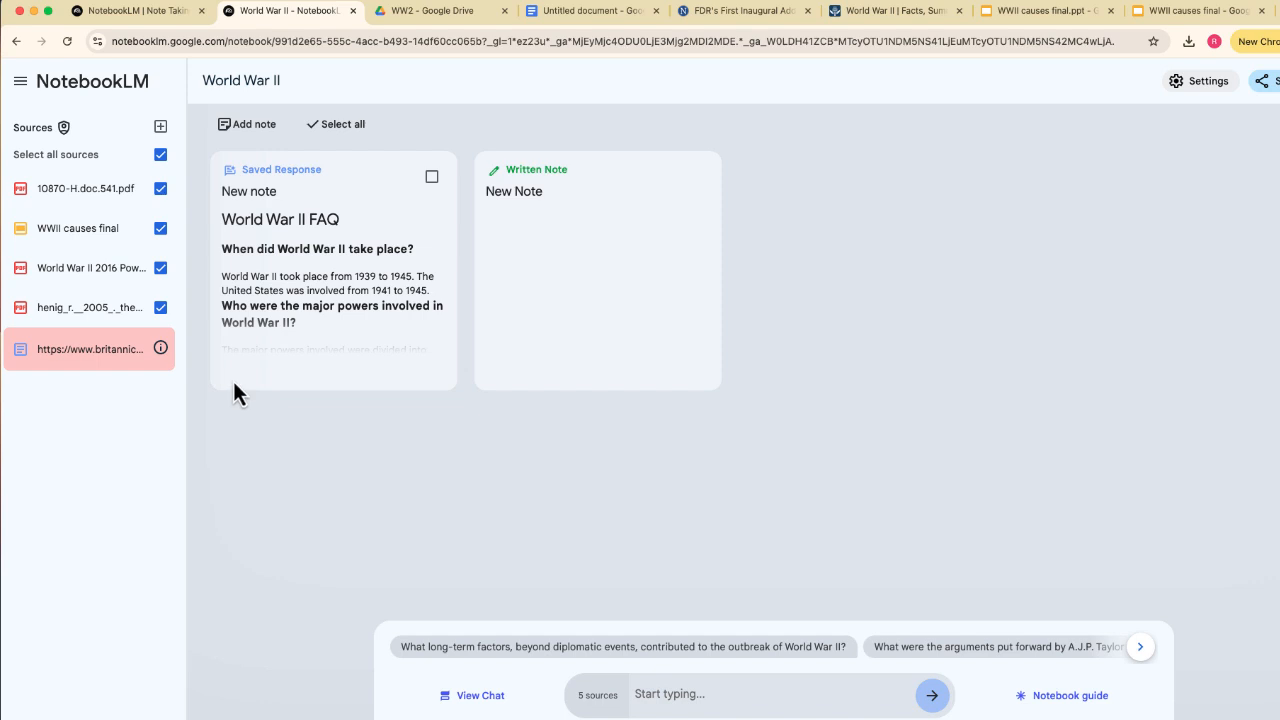
{"action": "mouse_move", "coordinate": [160, 350]}
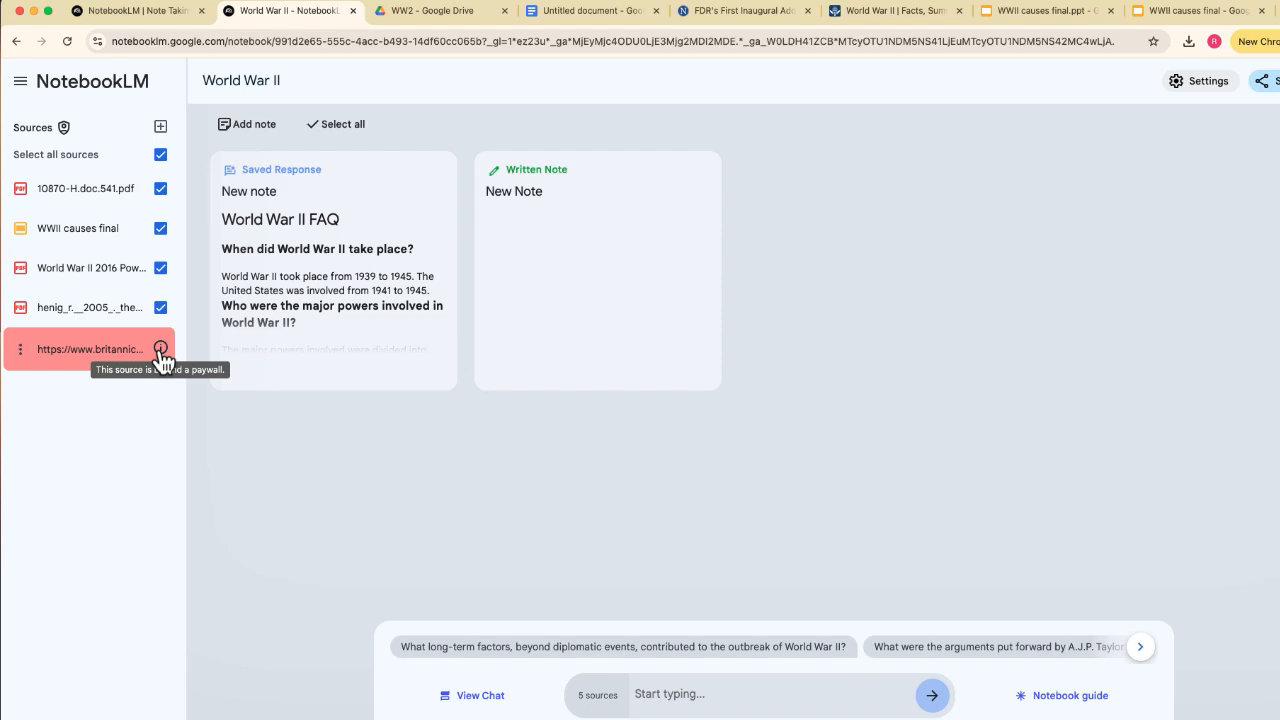
Step: Check the Britannica World War II page for access restrictions and return to the notebook
{"action": "left_click", "coordinate": [885, 14]}
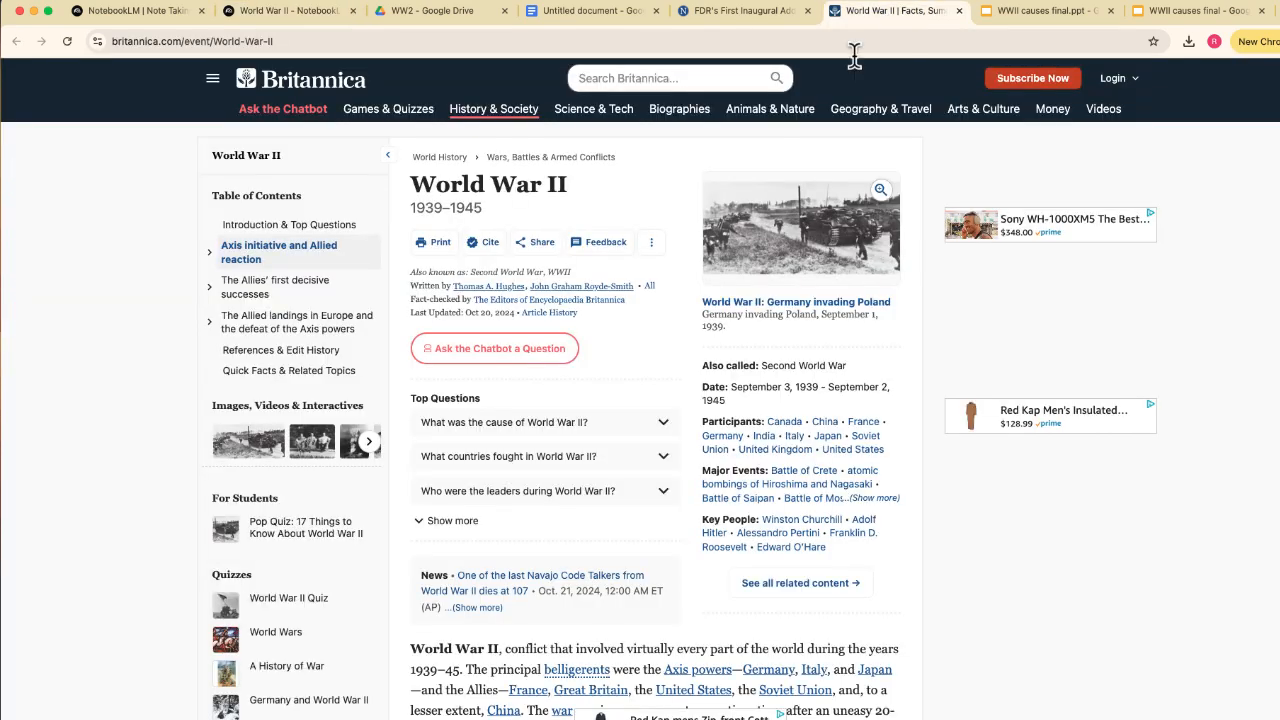
{"action": "scroll", "coordinate": [711, 277], "scroll_direction": "down", "scroll_amount": 3}
{"action": "scroll", "coordinate": [709, 268], "scroll_direction": "up", "scroll_amount": 3}
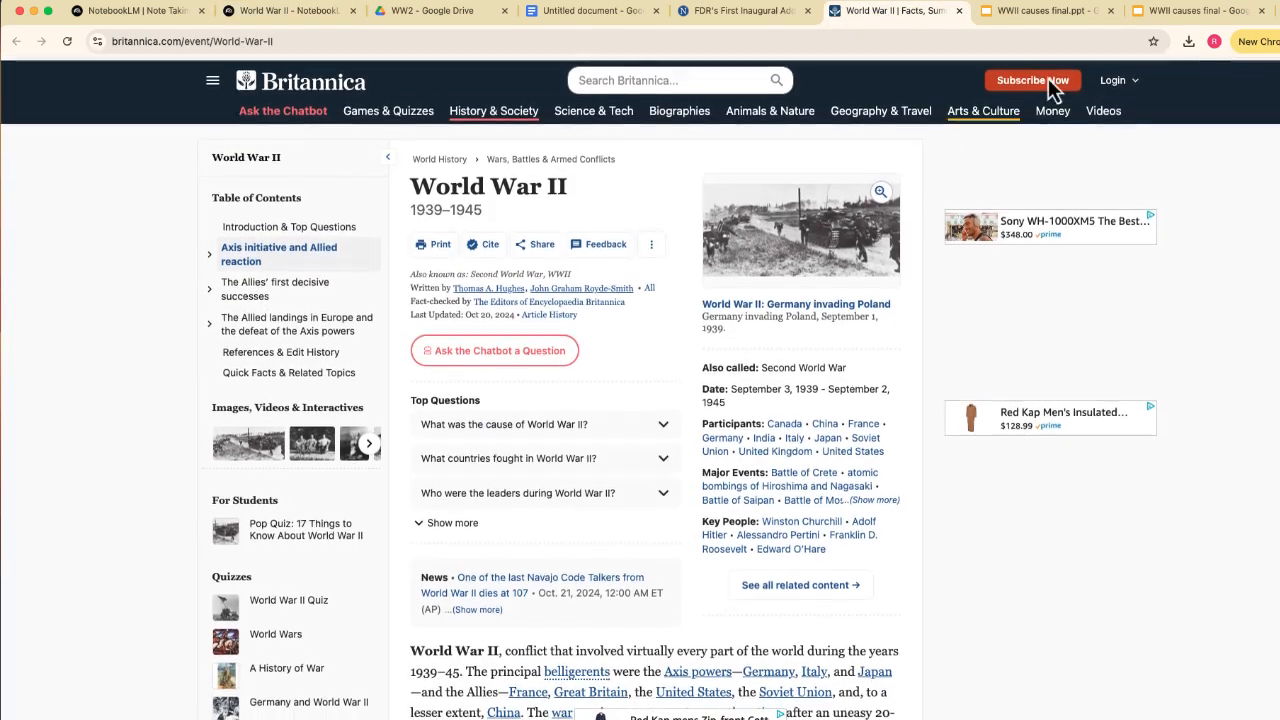
{"action": "left_click", "coordinate": [290, 12]}
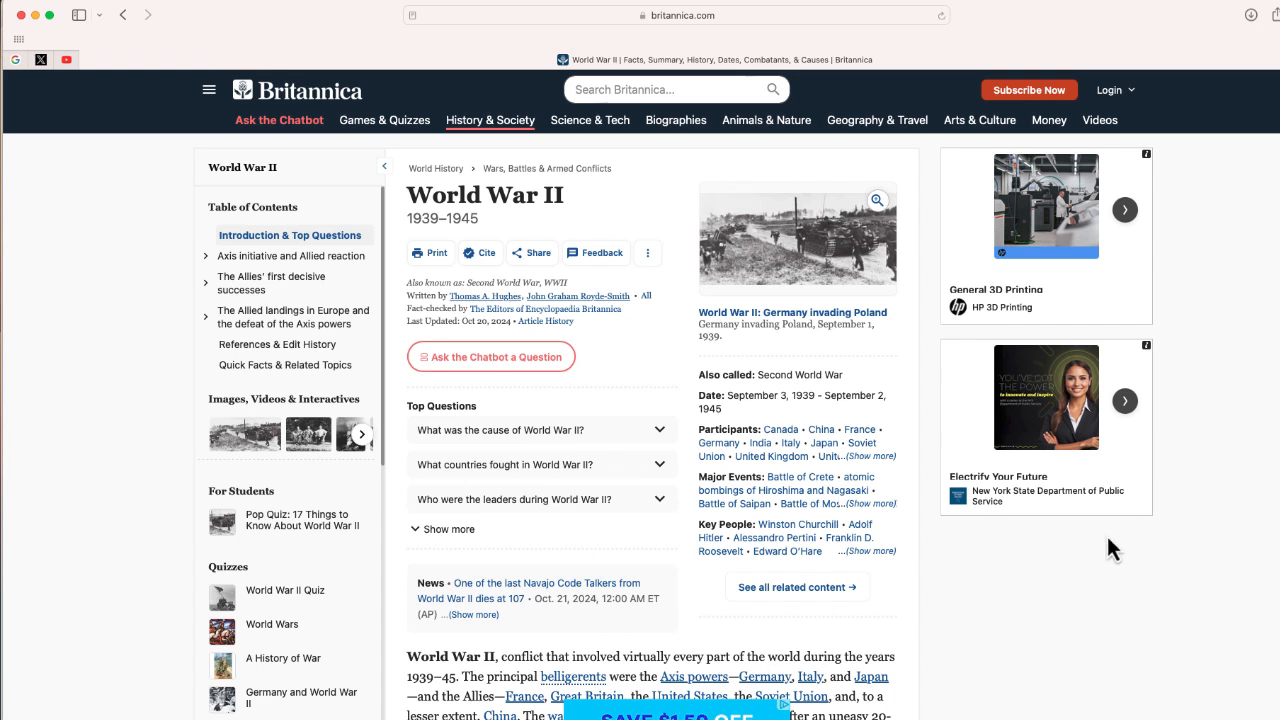
Step: Show the Britannica article in Safari's Reader view, copy its text from the title through "World War II had begun.", and close the window
{"action": "left_click", "coordinate": [412, 20]}
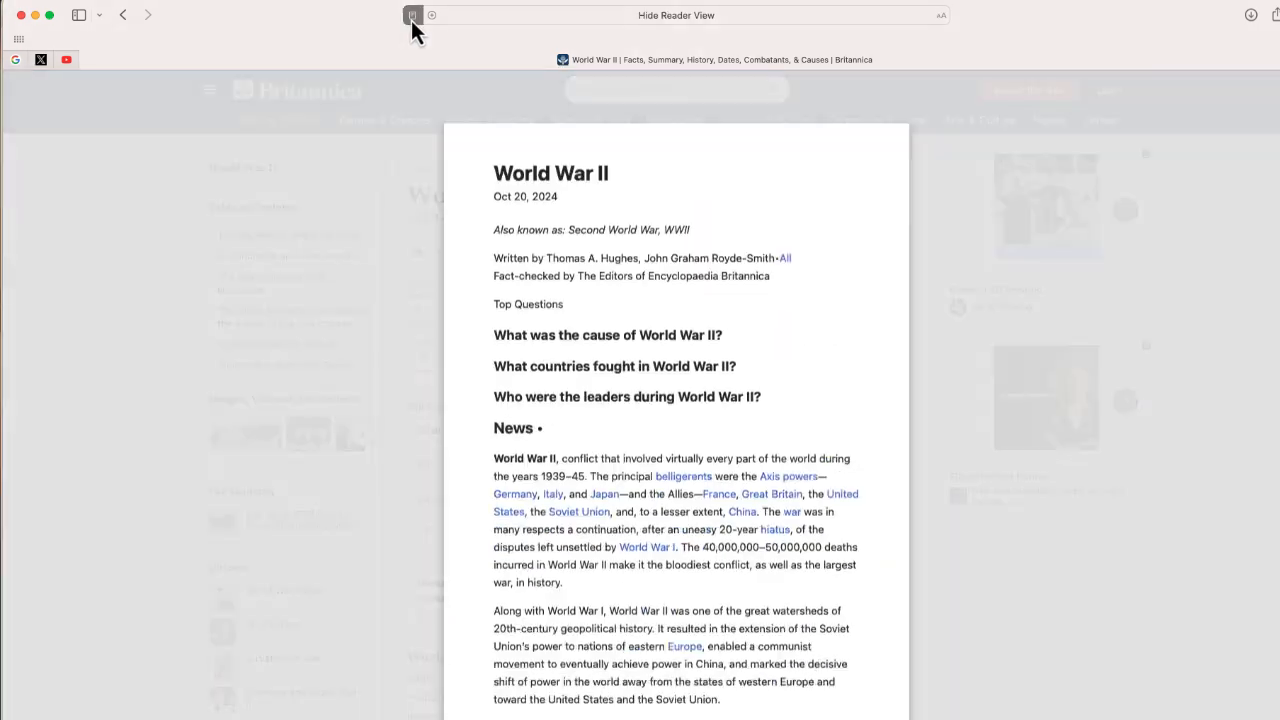
{"action": "scroll", "coordinate": [537, 208], "scroll_direction": "down", "scroll_amount": 10}
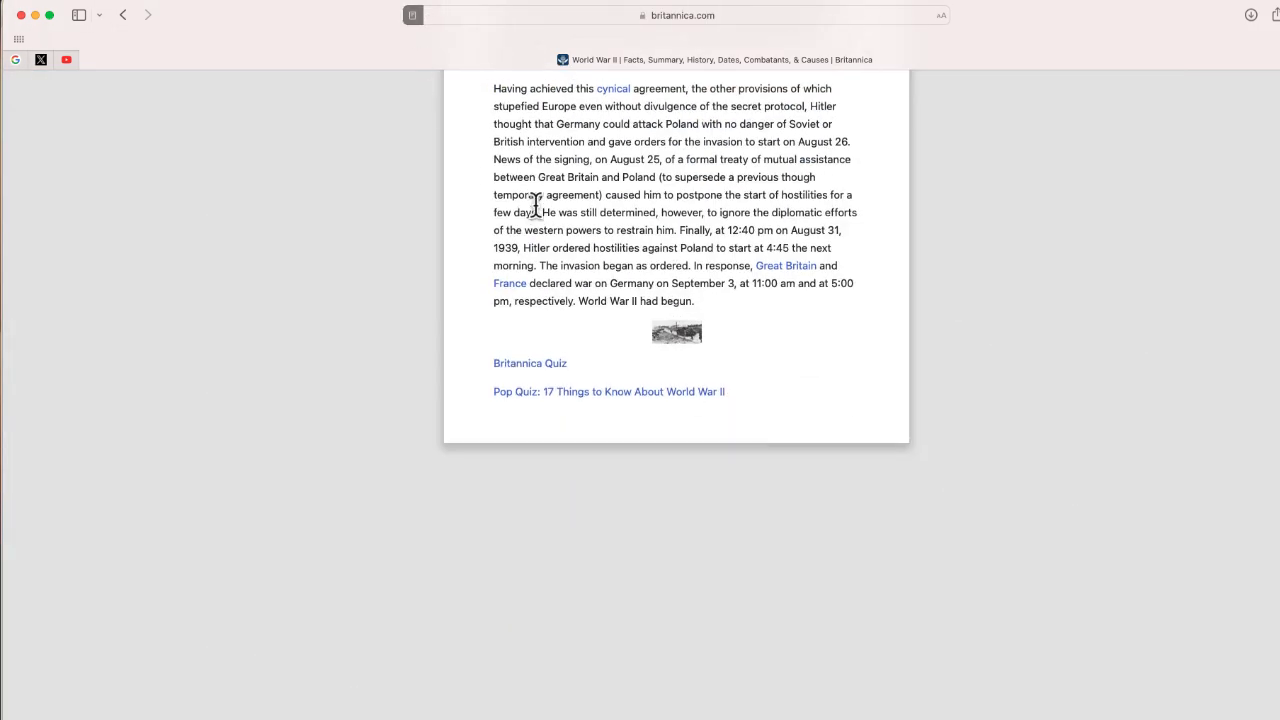
{"action": "scroll", "coordinate": [537, 210], "scroll_direction": "up", "scroll_amount": 10}
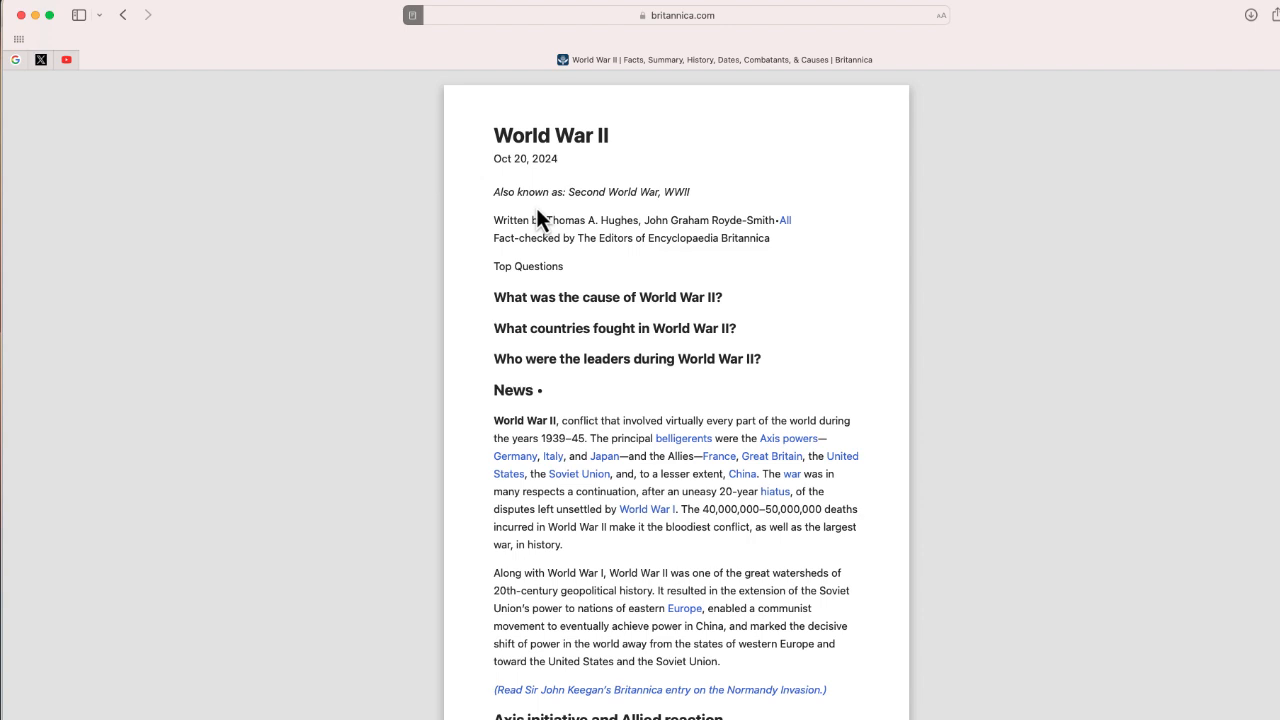
{"action": "left_click_drag", "start_coordinate": [491, 134], "coordinate": [841, 605]}
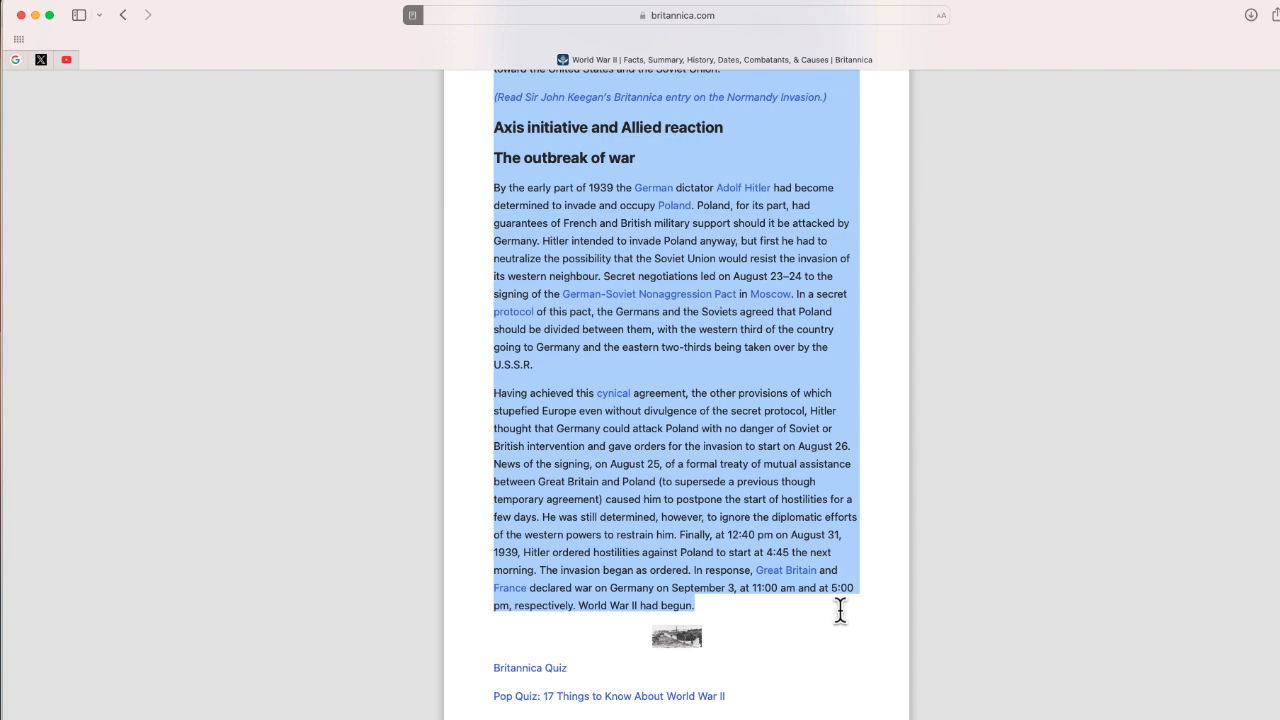
{"action": "left_click", "coordinate": [23, 18]}
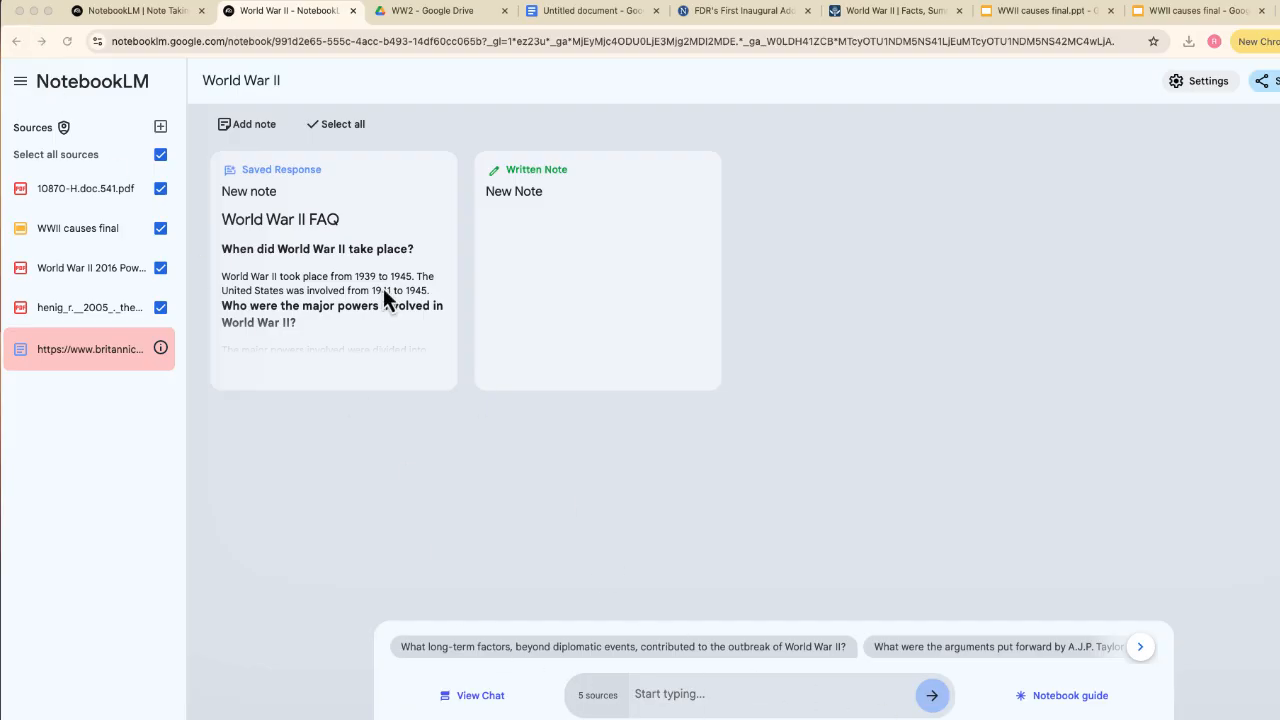
Step: Add the copied Britannica article text to the notebook as a pasted-text source
{"action": "left_click", "coordinate": [160, 128]}
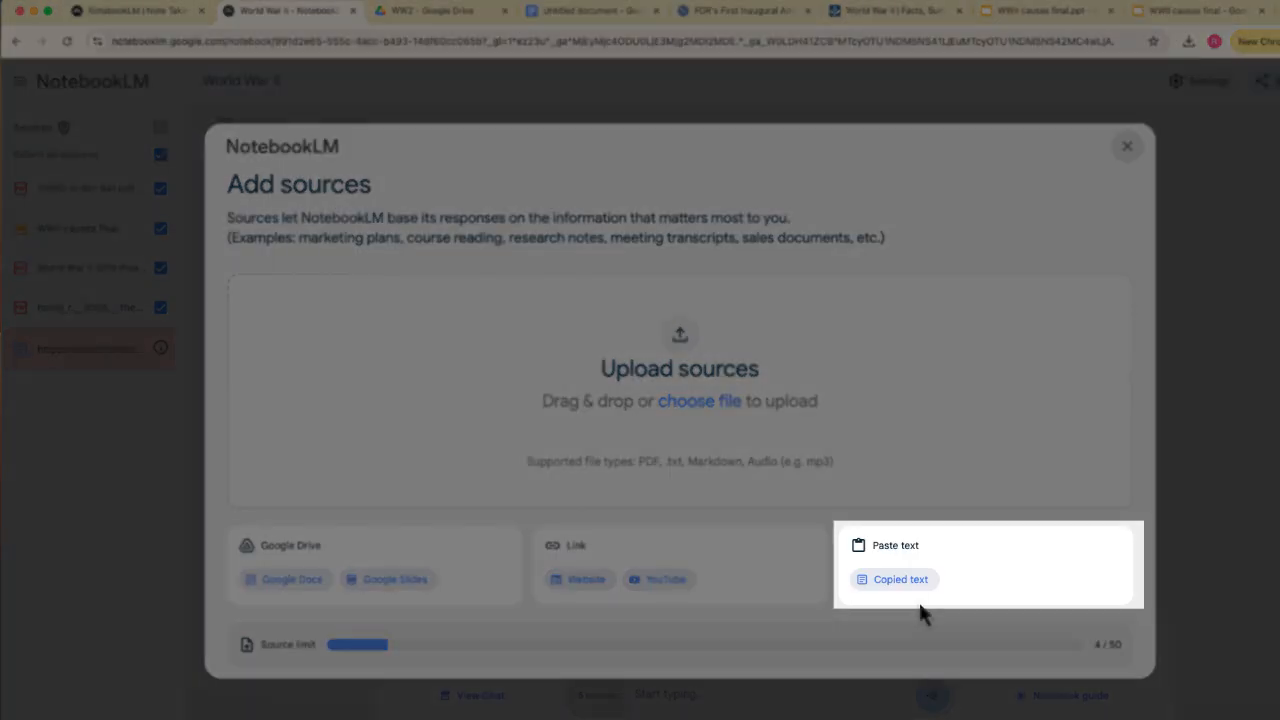
{"action": "left_click", "coordinate": [902, 580]}
{"action": "left_click", "coordinate": [371, 378]}
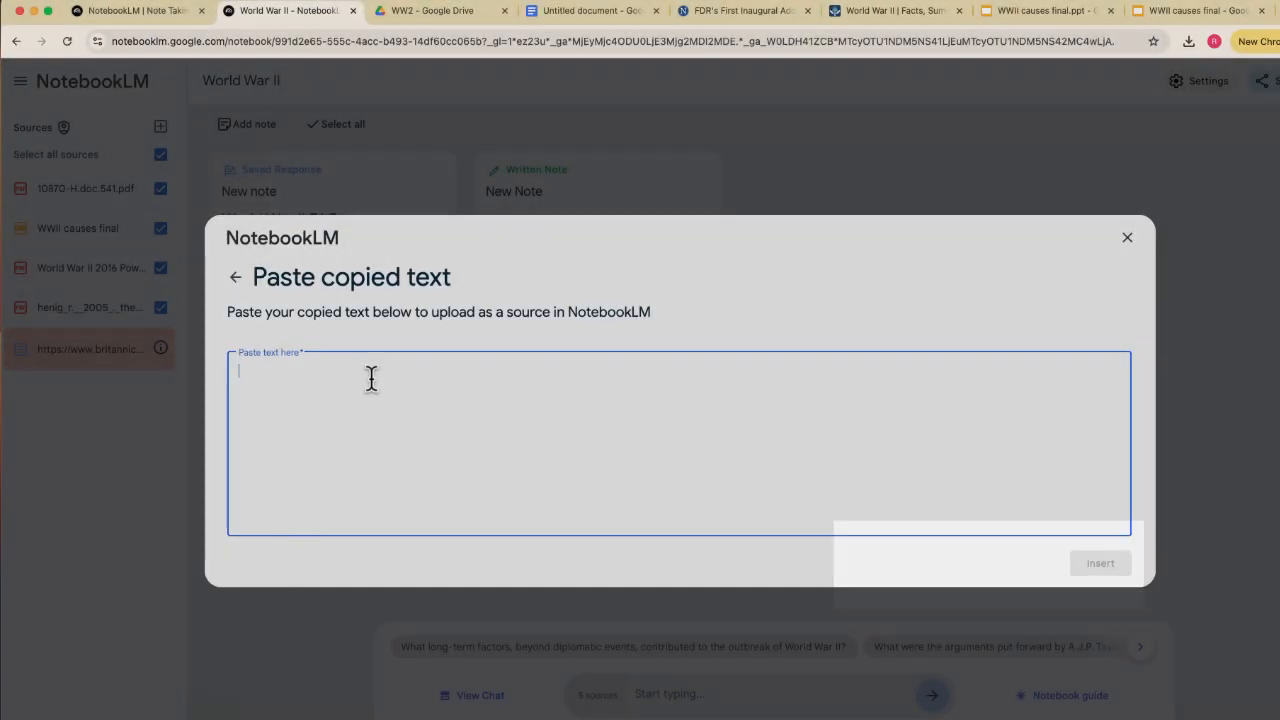
{"action": "key", "text": "super+v"}
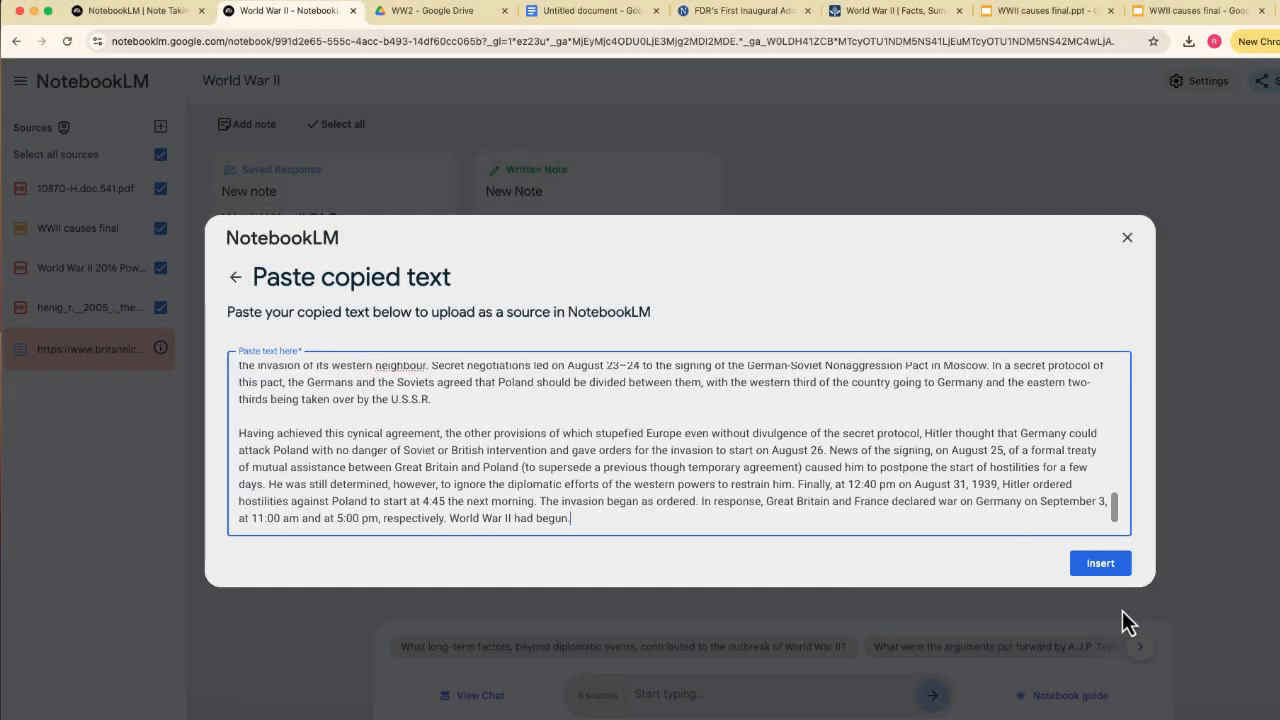
{"action": "left_click", "coordinate": [1102, 564]}
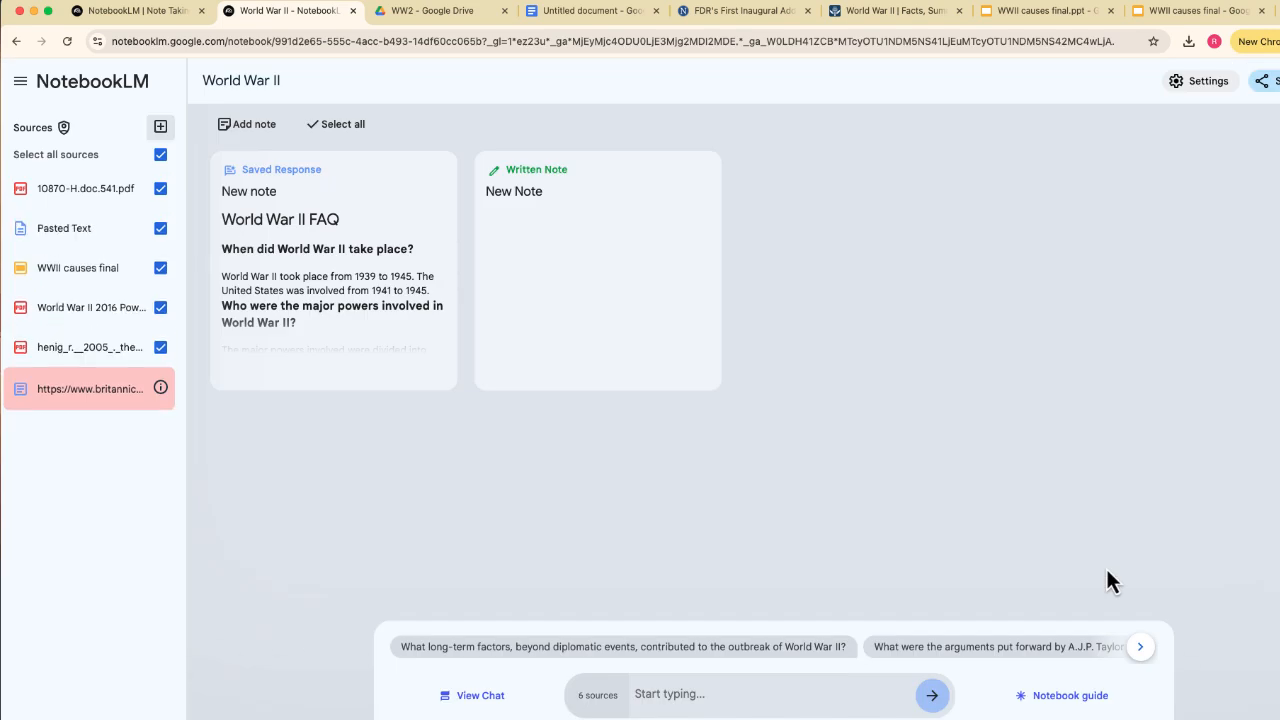
Step: Remove the Britannica website source from the notebook and confirm its deletion
{"action": "mouse_move", "coordinate": [130, 400]}
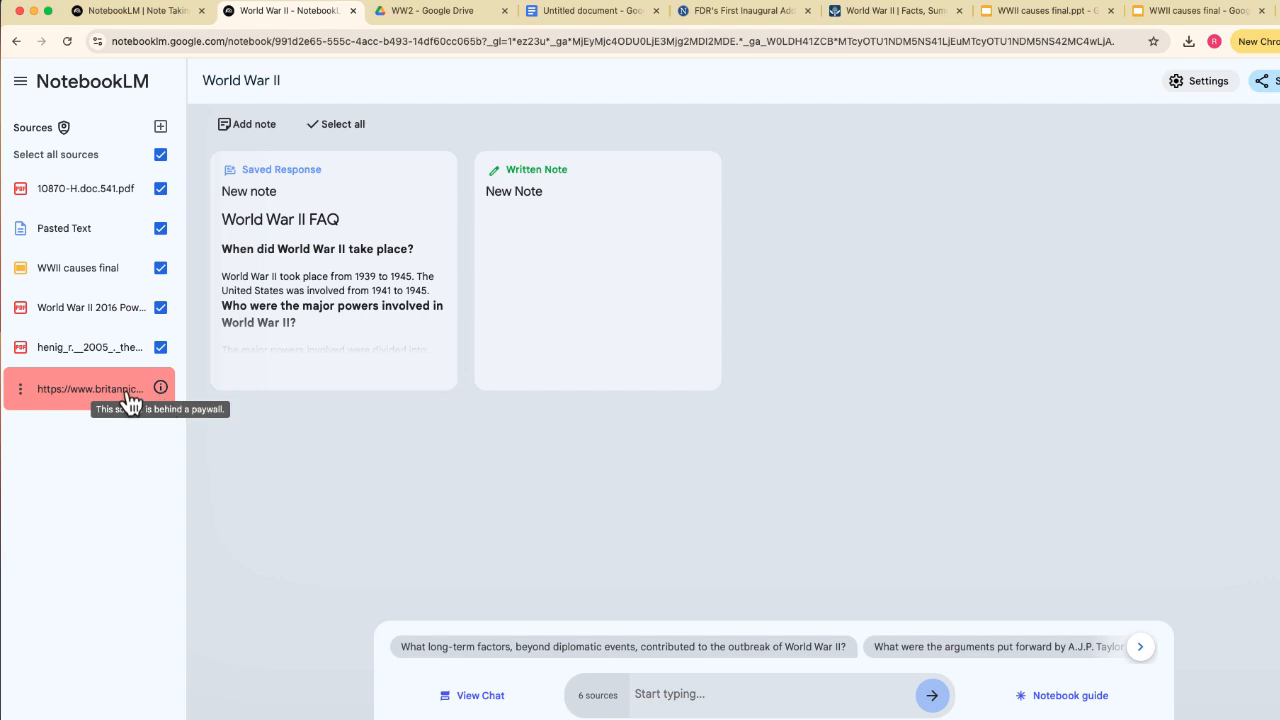
{"action": "left_click", "coordinate": [22, 391]}
{"action": "left_click", "coordinate": [58, 431]}
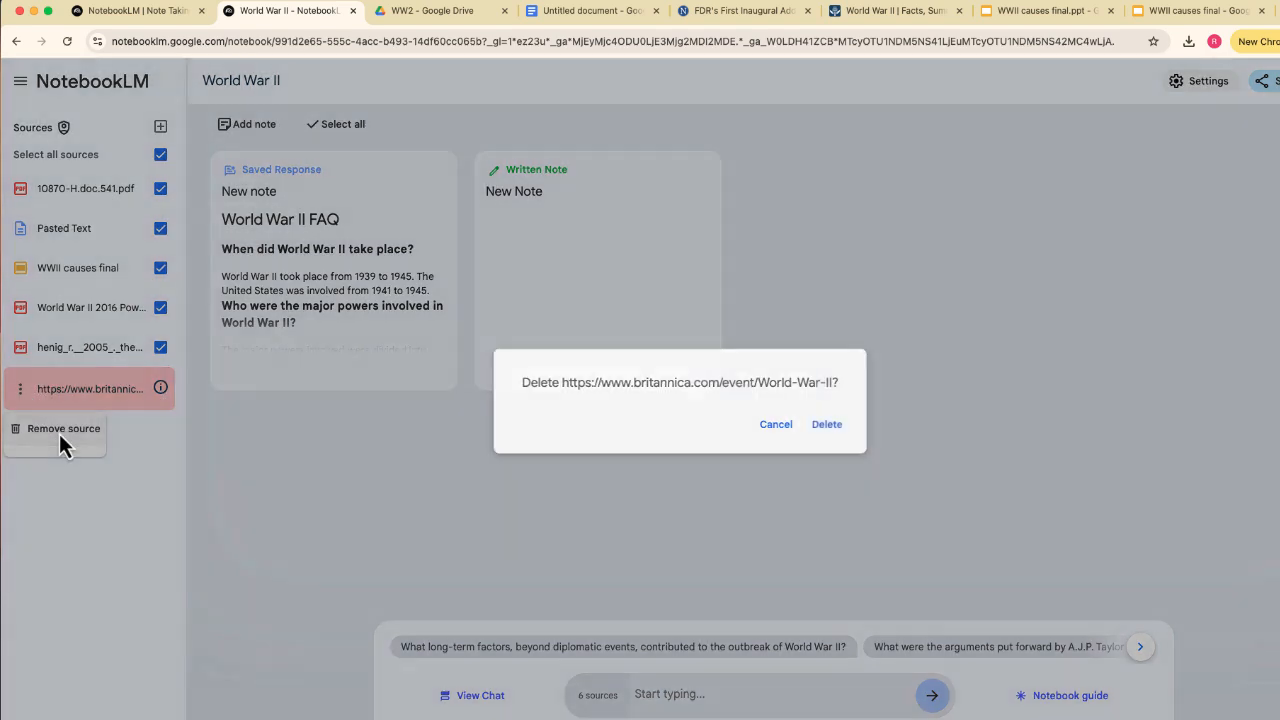
{"action": "left_click", "coordinate": [829, 426]}
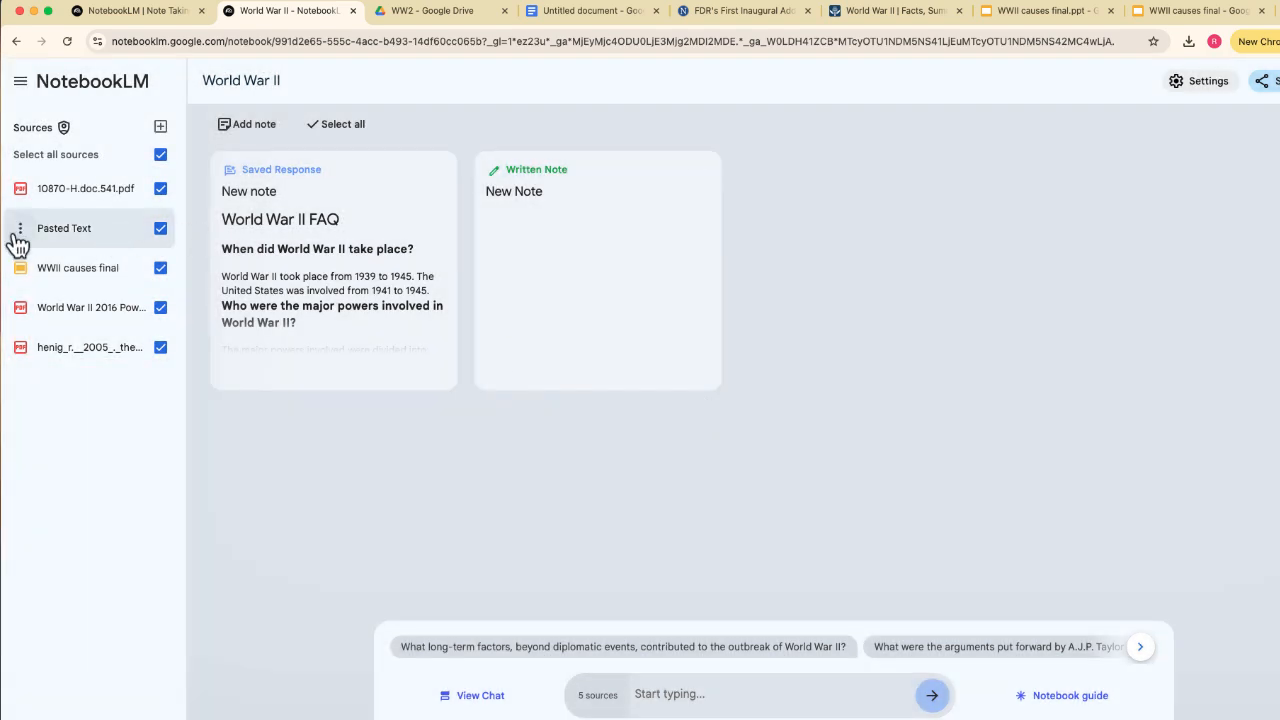
Step: Rename the Pasted Text source as Britannica
{"action": "left_click", "coordinate": [19, 232]}
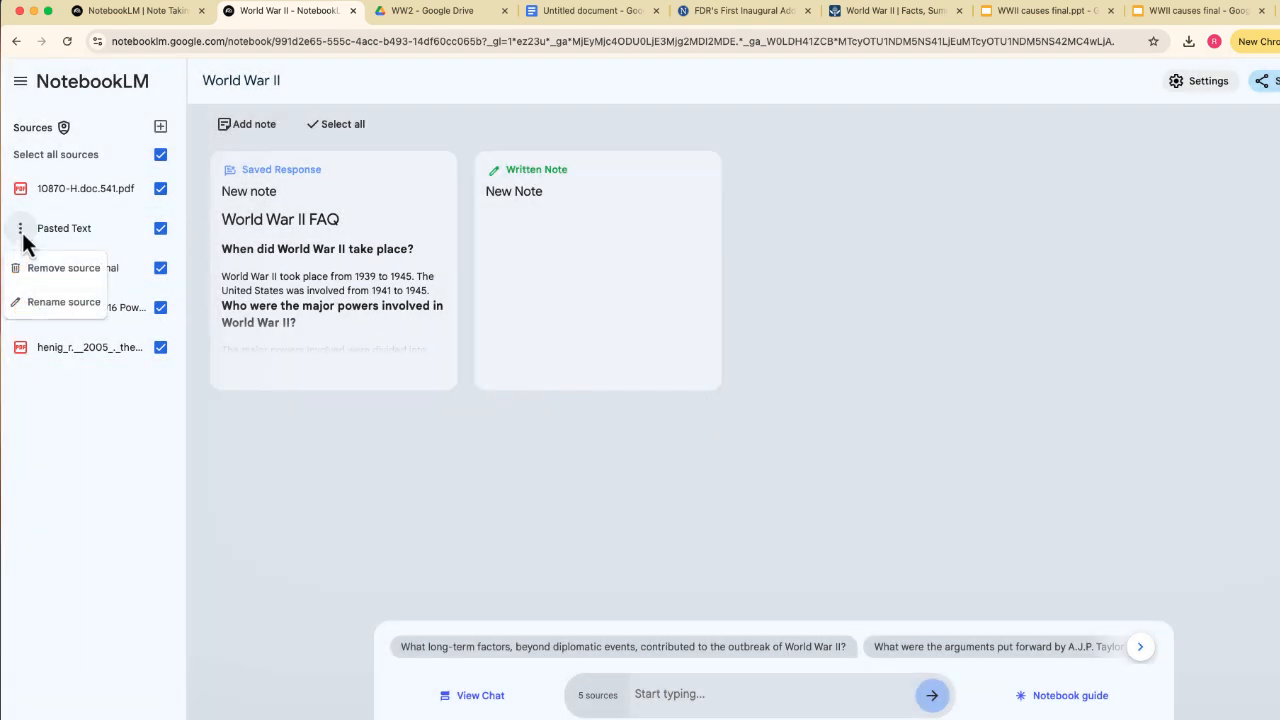
{"action": "left_click", "coordinate": [50, 305]}
{"action": "left_click_drag", "start_coordinate": [680, 392], "coordinate": [604, 394]}
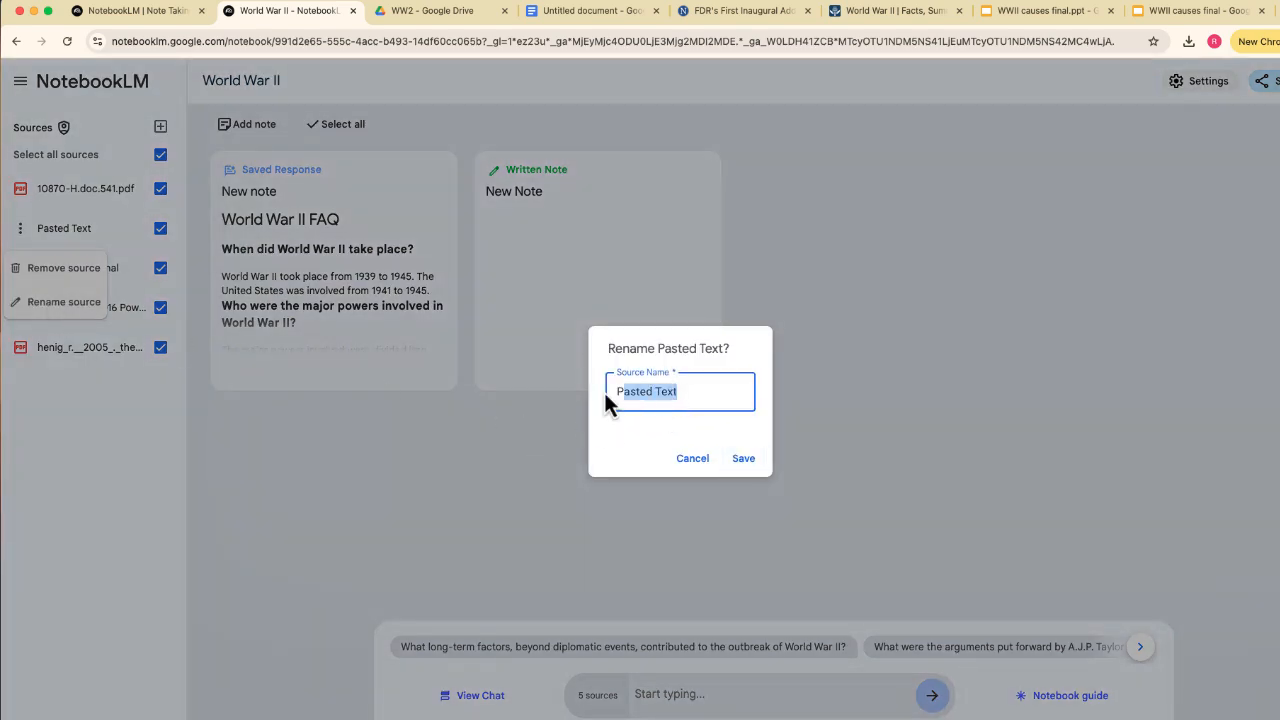
{"action": "type", "text": "Britt"}
{"action": "key", "text": "BackSpace"}
{"action": "key", "text": "BackSpace"}
{"action": "type", "text": "annica"}
{"action": "left_click", "coordinate": [745, 464]}
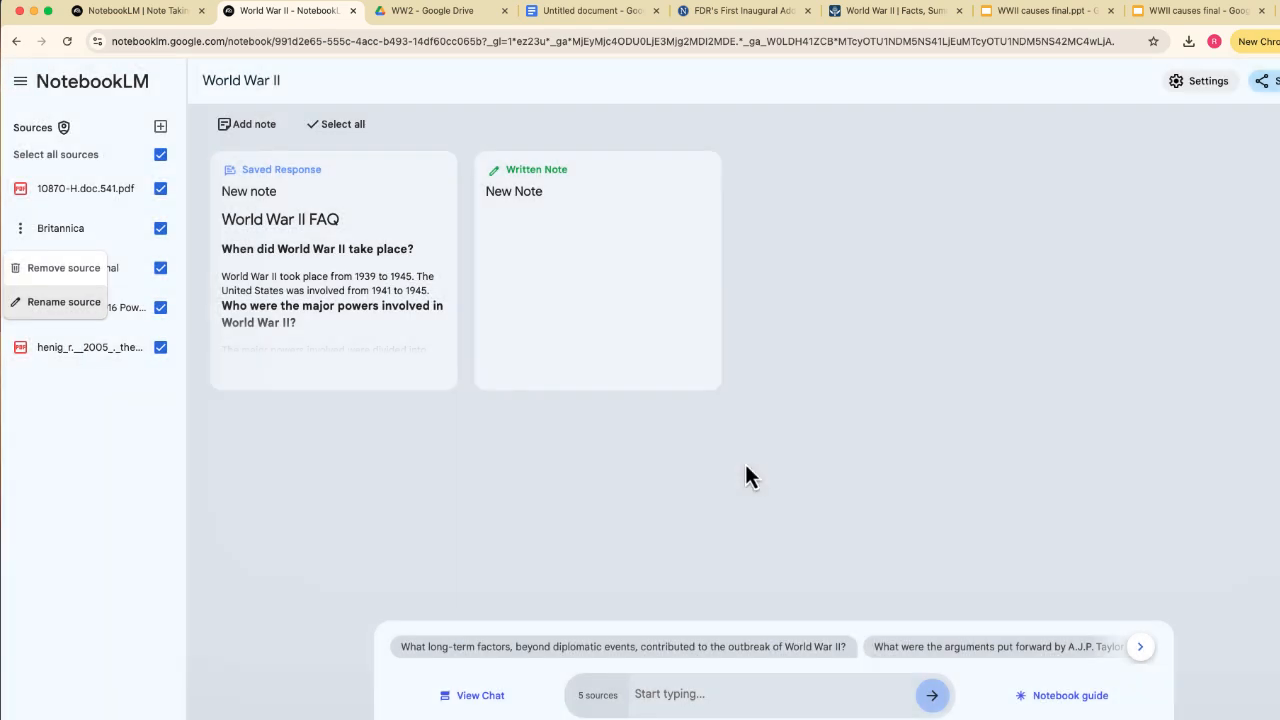
{"action": "left_click", "coordinate": [101, 437]}
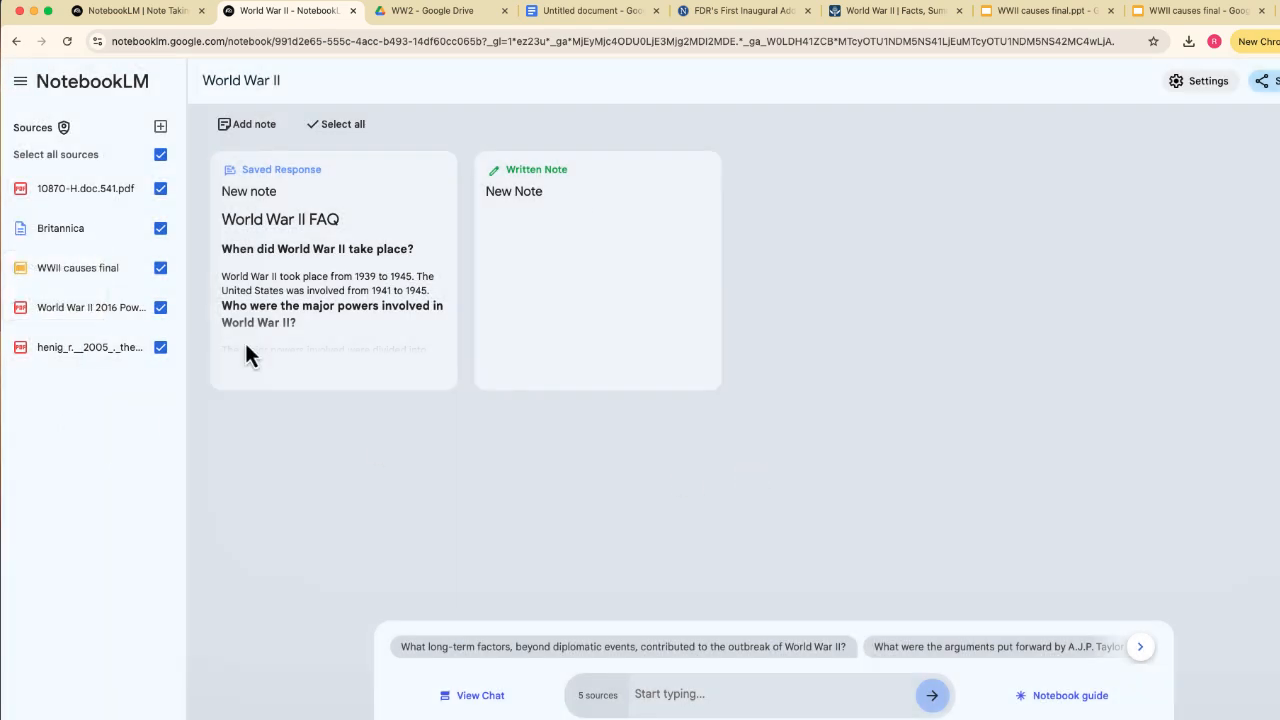
Step: Copy the web address of the National Archives page on FDR's First Inaugural Address
{"action": "left_click", "coordinate": [771, 11]}
{"action": "scroll", "coordinate": [595, 300], "scroll_direction": "down", "scroll_amount": 3}
{"action": "scroll", "coordinate": [470, 240], "scroll_direction": "up", "scroll_amount": 5}
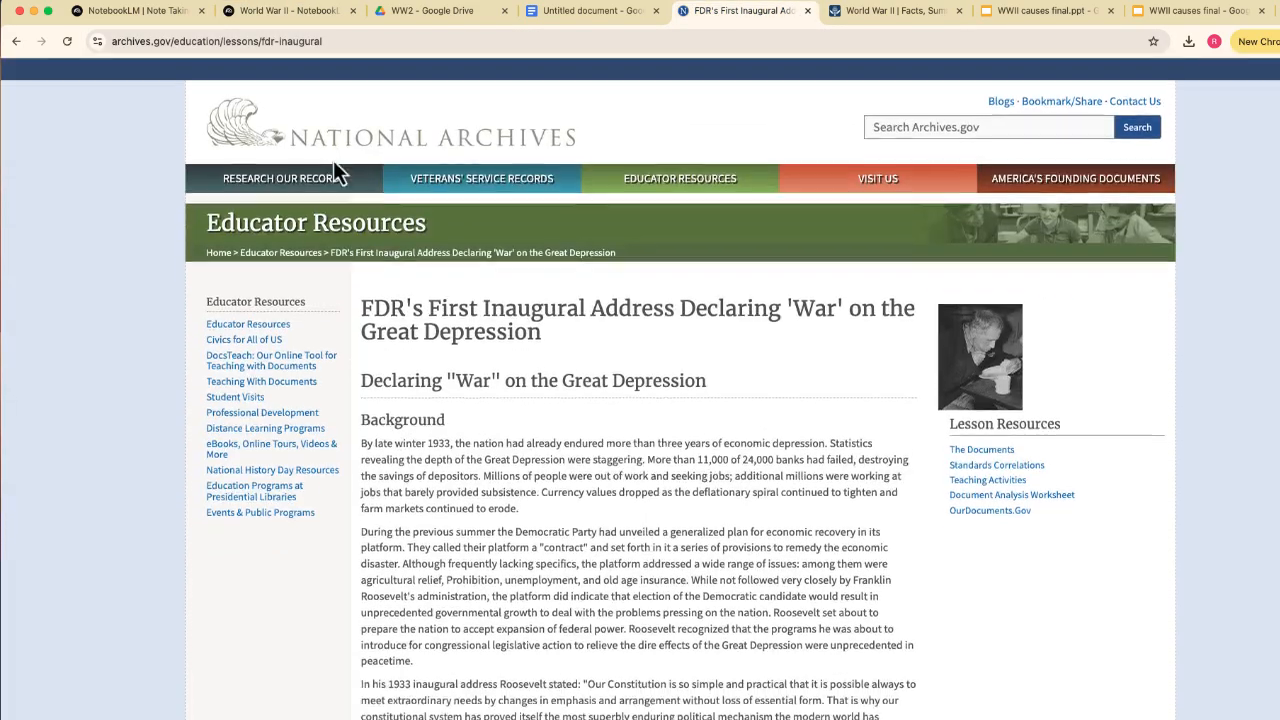
{"action": "left_click", "coordinate": [297, 44]}
{"action": "key", "text": "super+c"}
{"action": "key", "text": "BackSpace"}
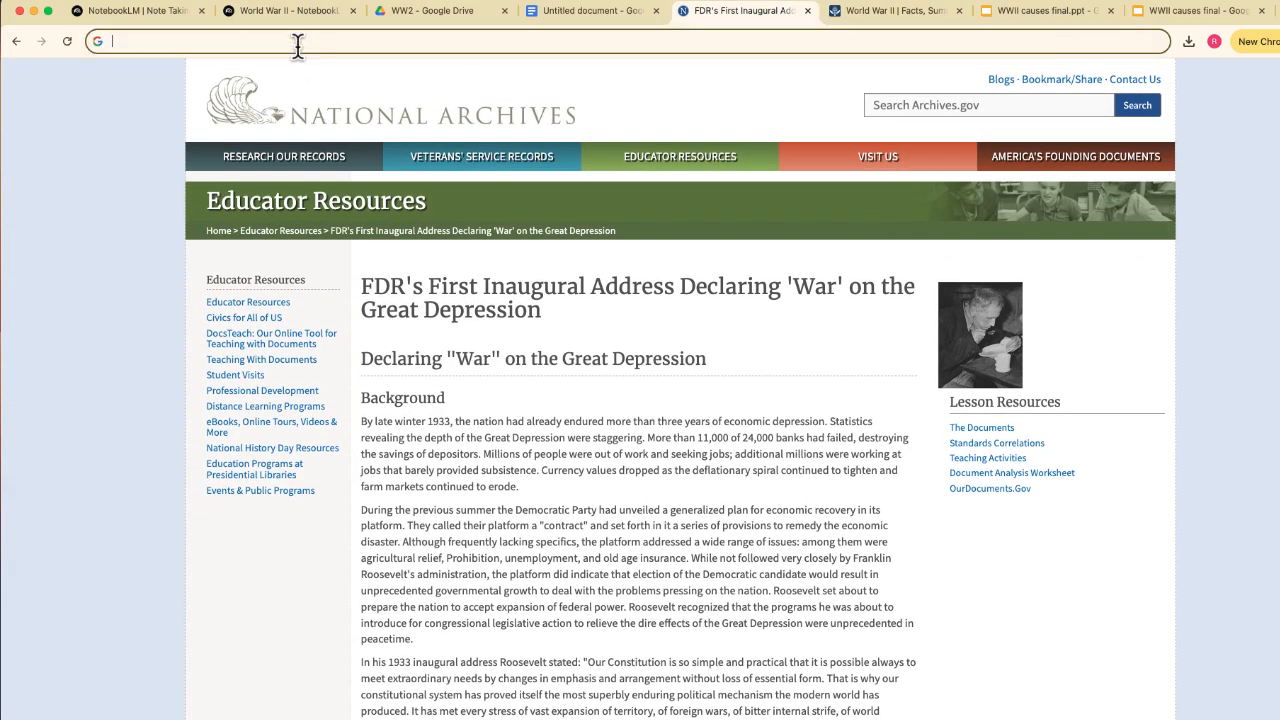
Step: Add the copied archives.gov/education/lessons/fdr-inaugural address to the World War II notebook as a website source
{"action": "left_click", "coordinate": [318, 18]}
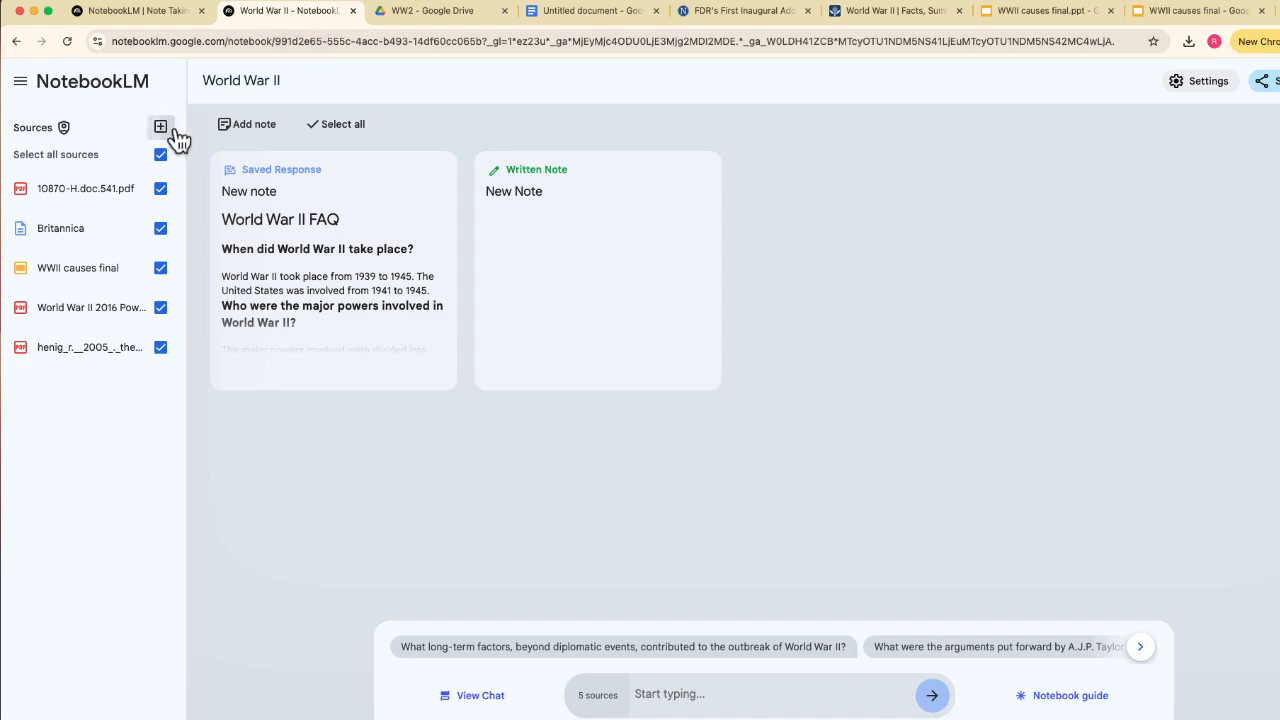
{"action": "left_click", "coordinate": [162, 128]}
{"action": "left_click", "coordinate": [577, 580]}
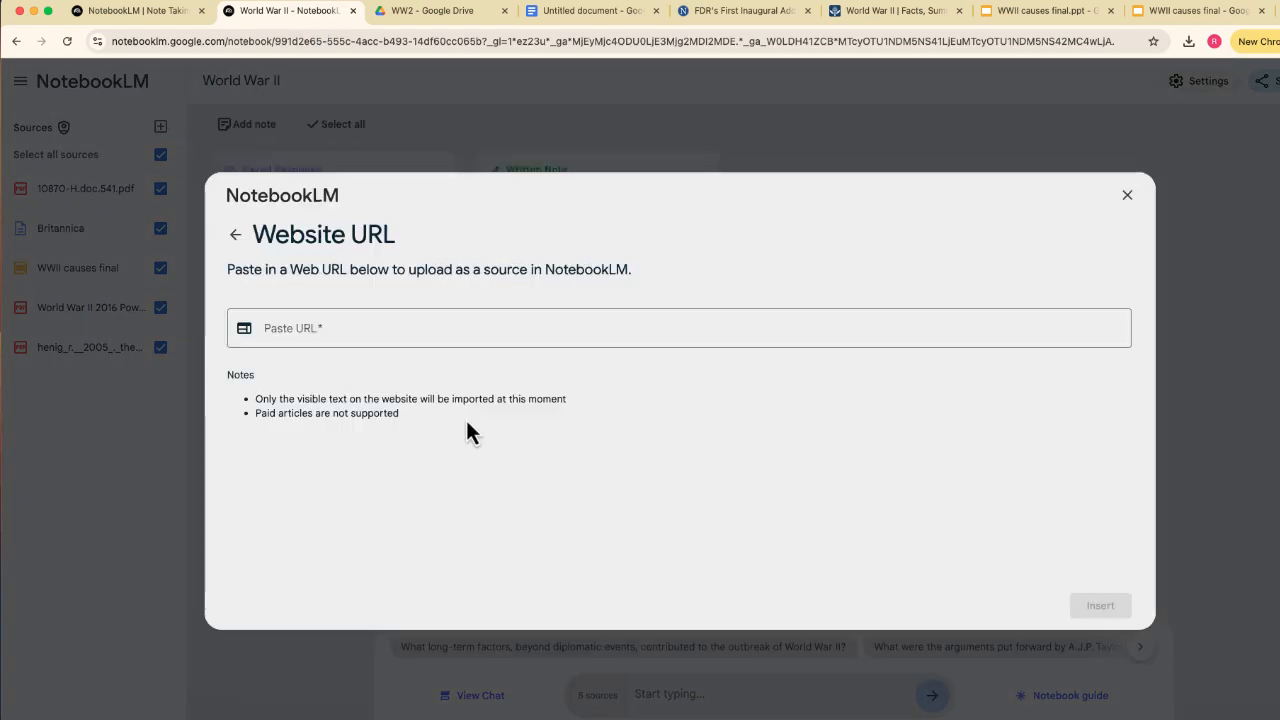
{"action": "left_click", "coordinate": [390, 334]}
{"action": "key", "text": "super+v"}
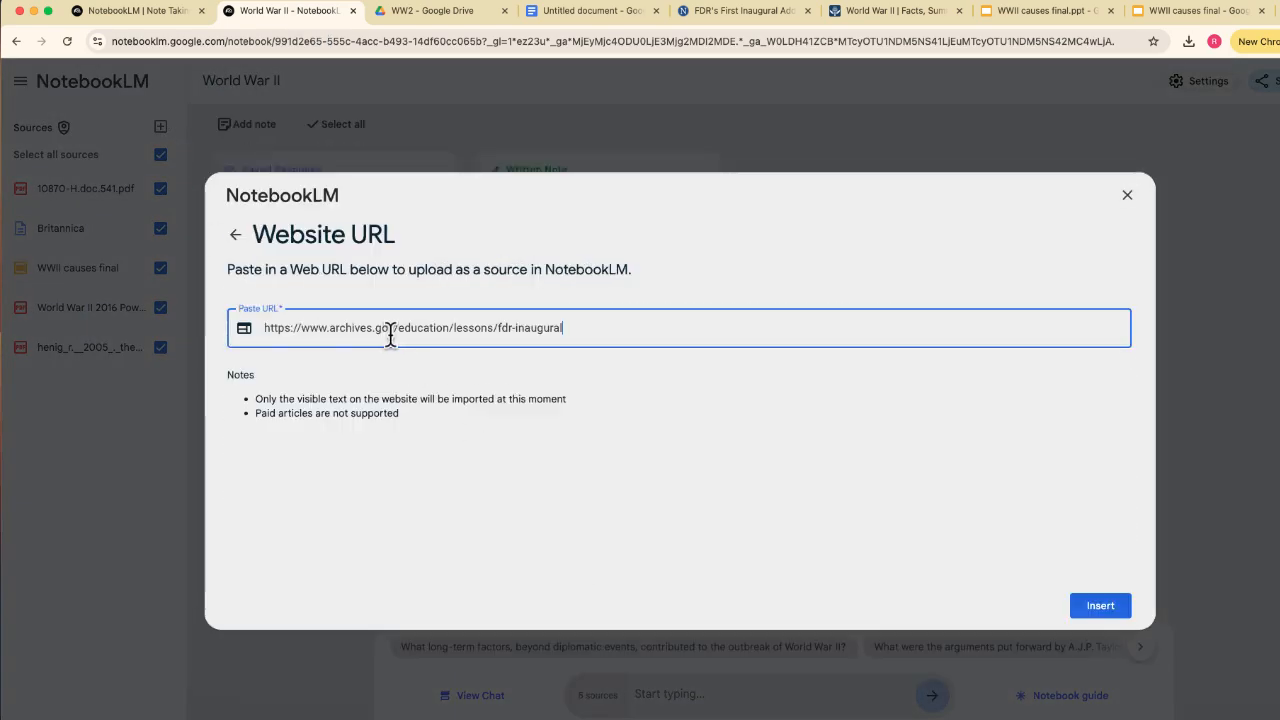
{"action": "left_click", "coordinate": [1104, 606]}
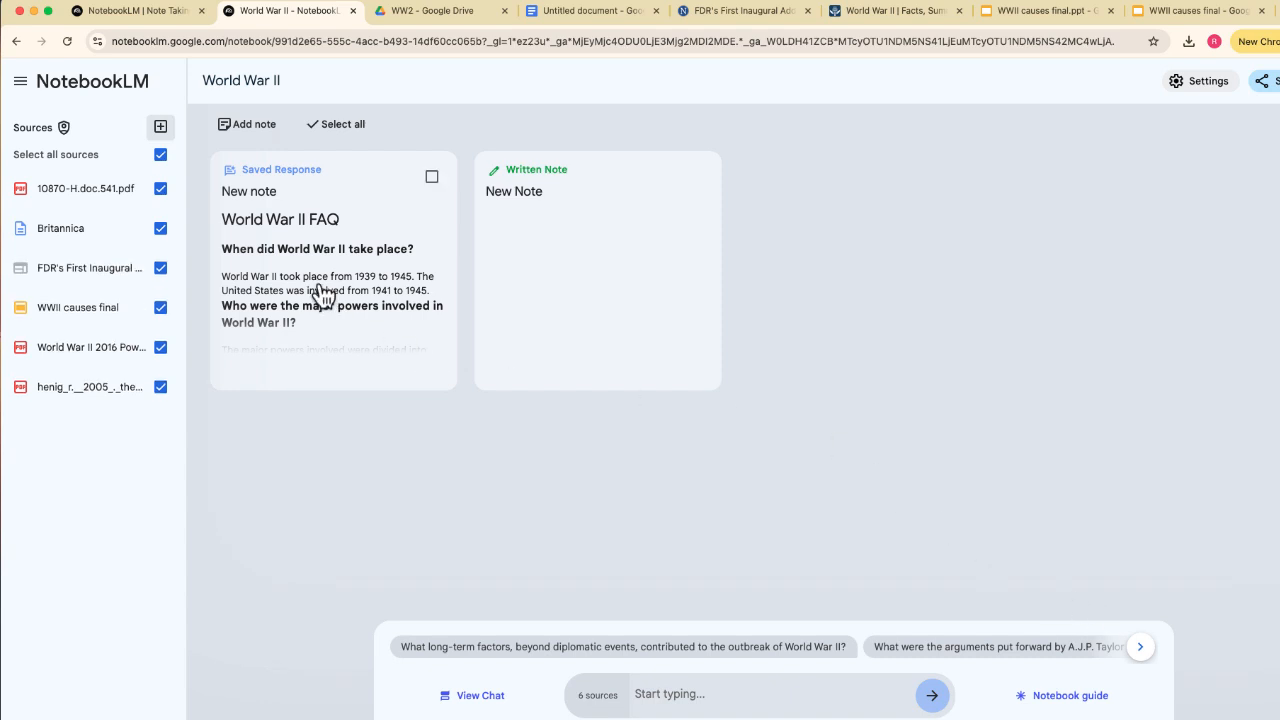
Step: View the source guide of the PDF on the origins of the Second World War 1933-1941 and close it
{"action": "left_click", "coordinate": [80, 372]}
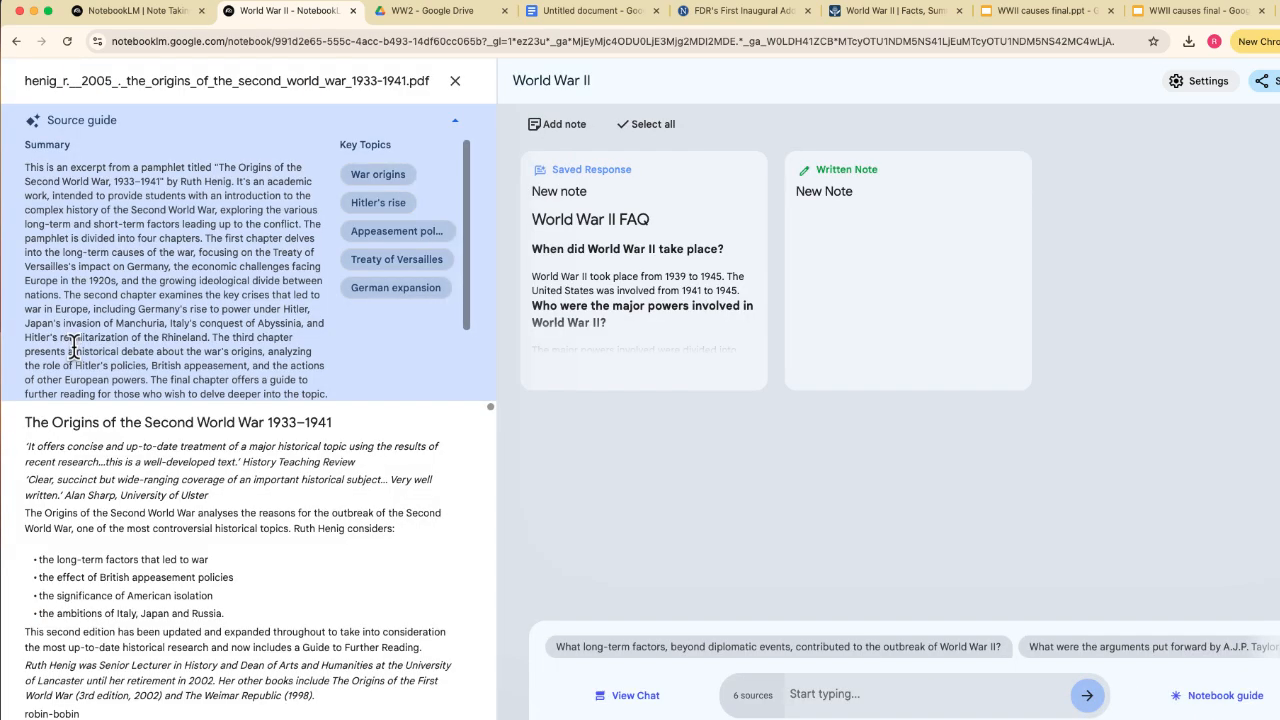
{"action": "left_click", "coordinate": [455, 84]}
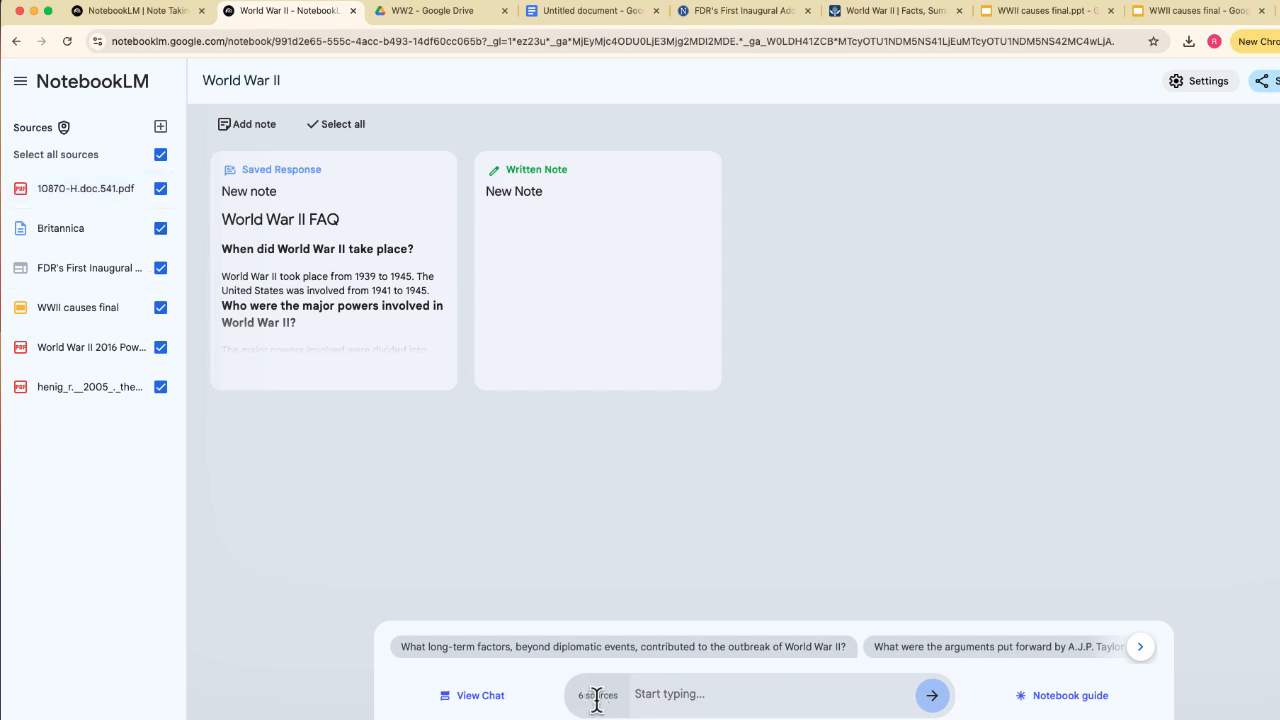
Step: Ask the notebook "What role did Italy play?" and read through the answer with its citations
{"action": "left_click", "coordinate": [667, 695]}
{"action": "type", "text": "What role did Italy play?"}
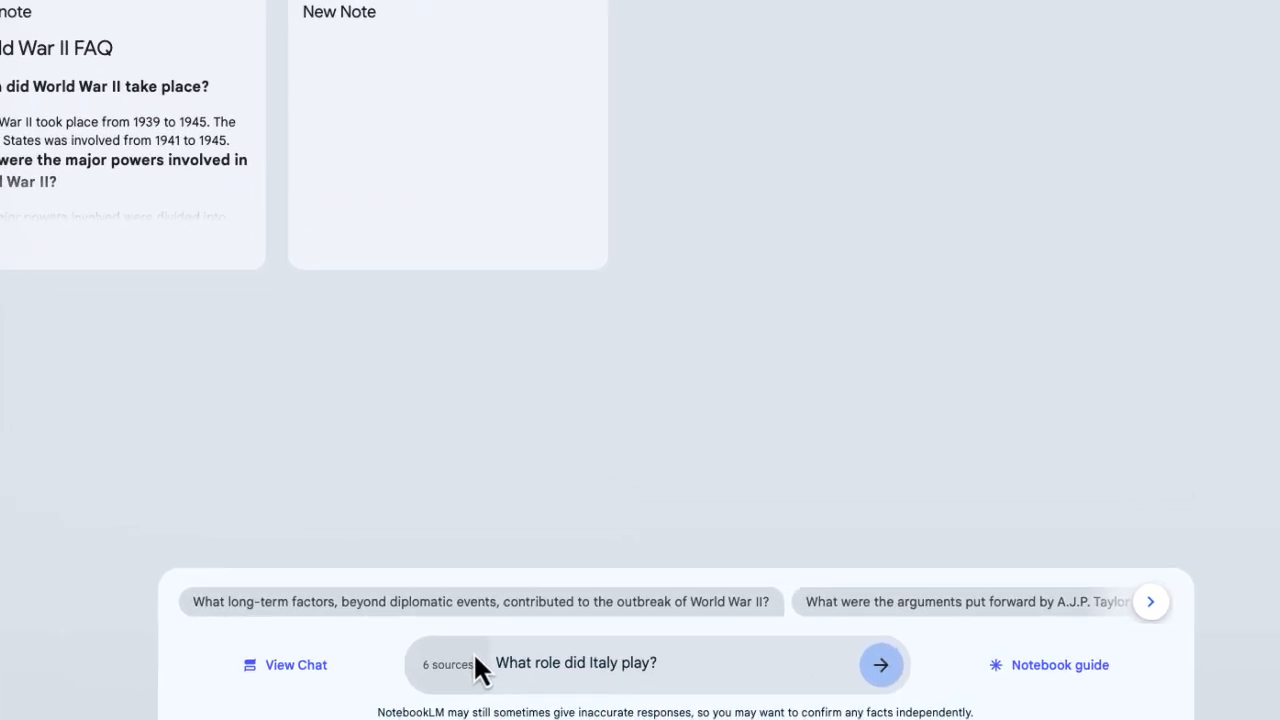
{"action": "left_click", "coordinate": [882, 672]}
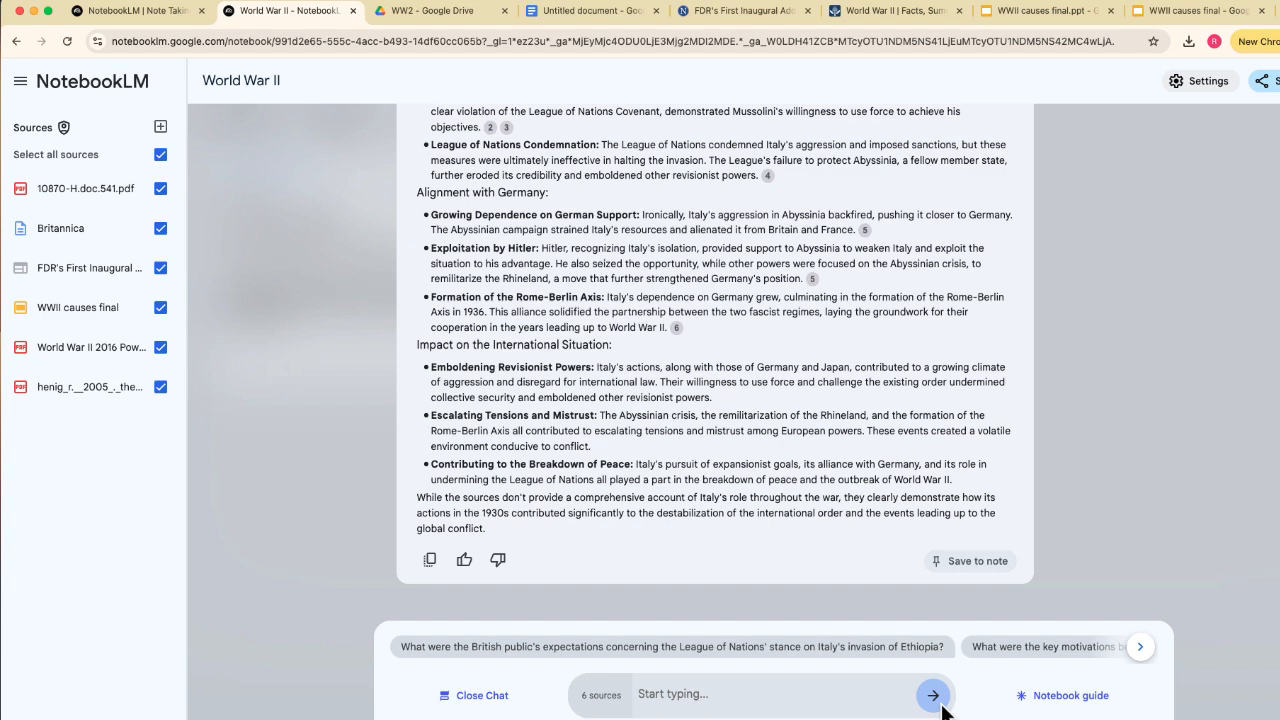
{"action": "scroll", "coordinate": [573, 451], "scroll_direction": "up", "scroll_amount": 5}
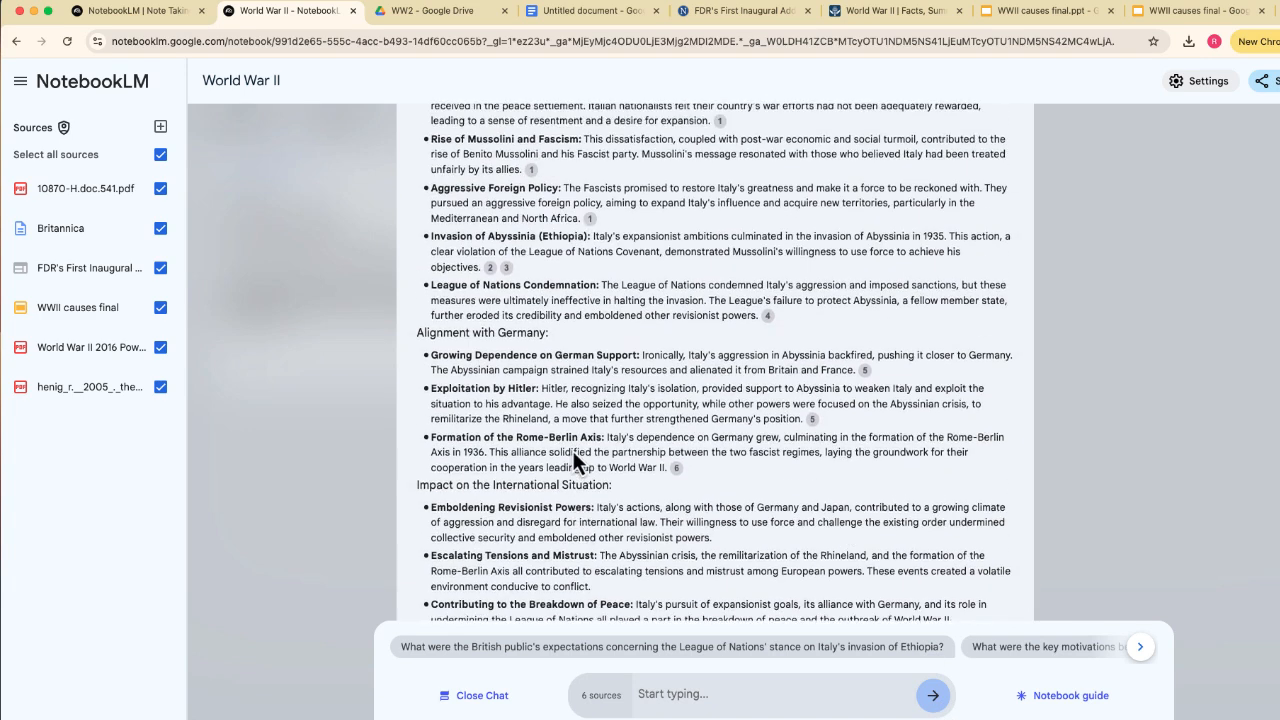
{"action": "scroll", "coordinate": [573, 451], "scroll_direction": "up", "scroll_amount": 1}
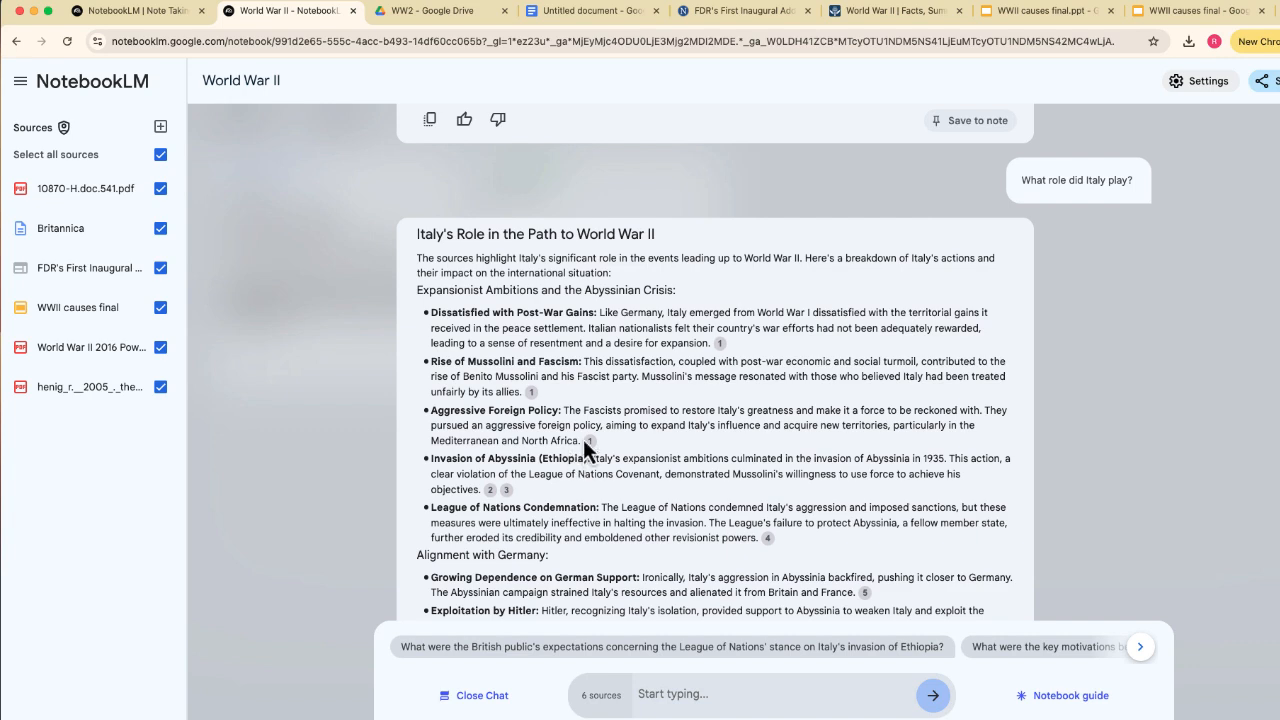
{"action": "scroll", "coordinate": [582, 447], "scroll_direction": "down", "scroll_amount": 3}
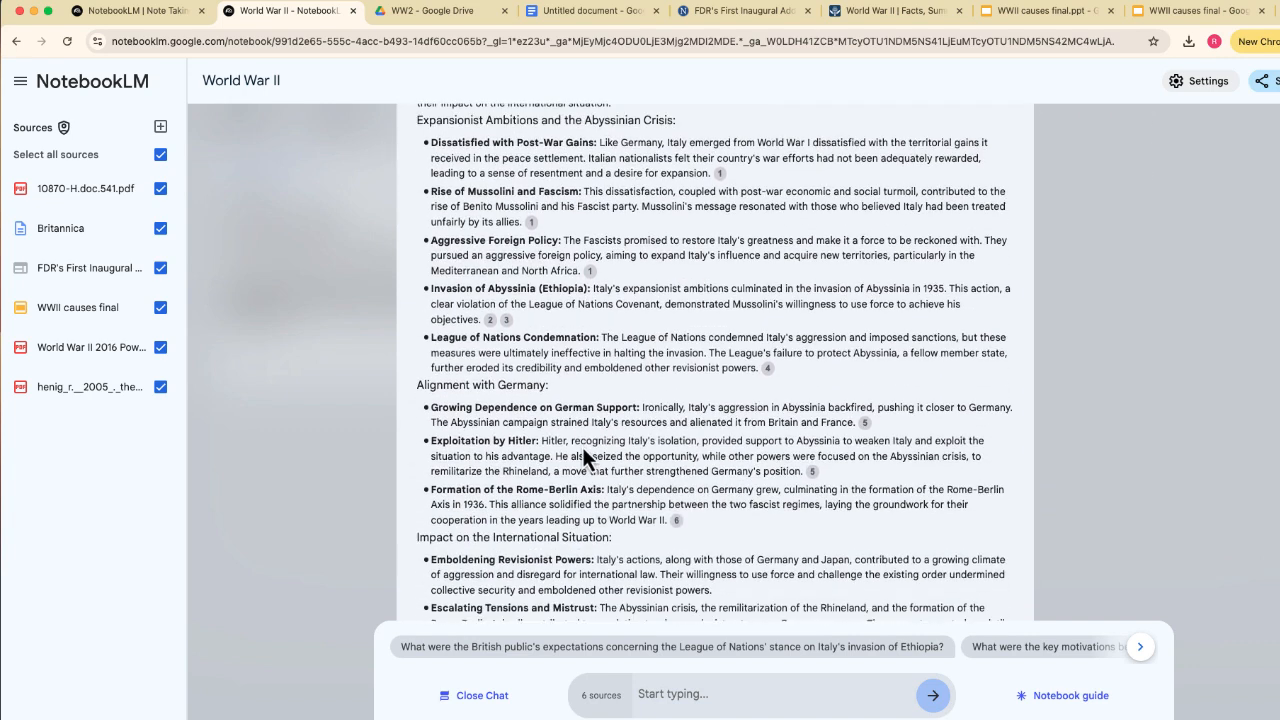
Step: Check the source passage cited for the Rome-Berlin Axis point, save the Italy answer as a note, and close the source
{"action": "left_click", "coordinate": [677, 521]}
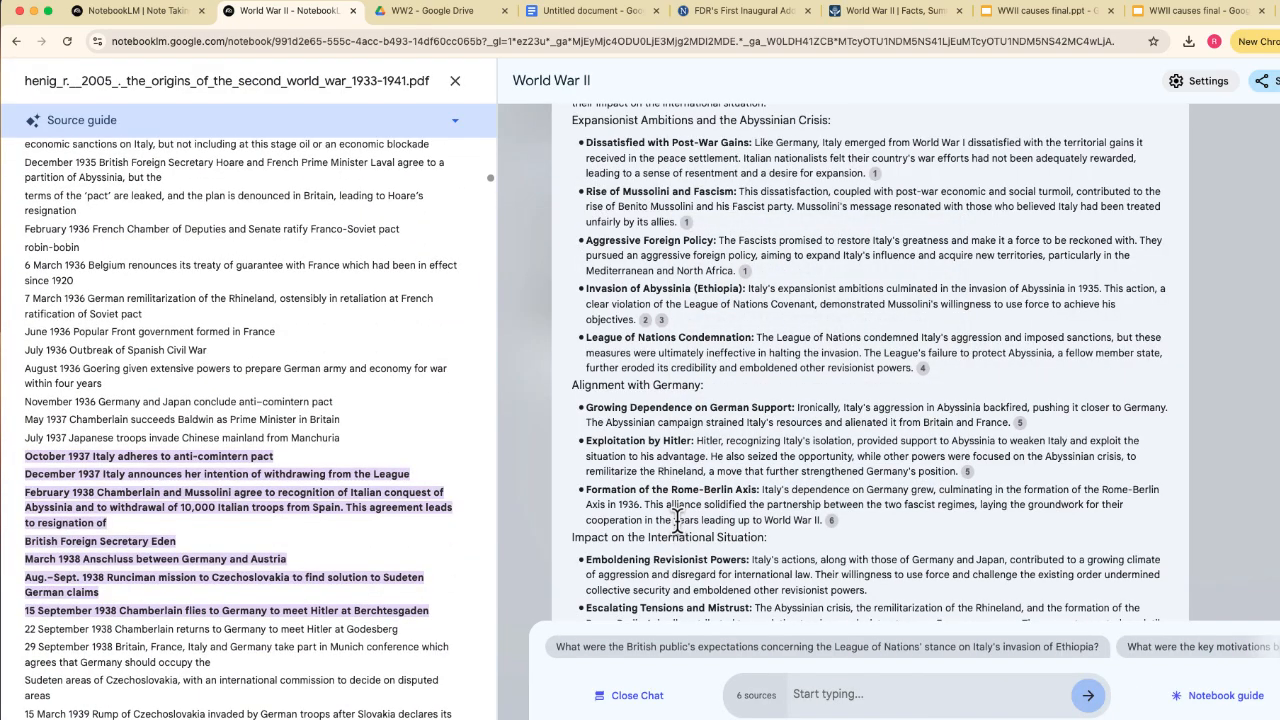
{"action": "scroll", "coordinate": [1134, 530], "scroll_direction": "down", "scroll_amount": 3}
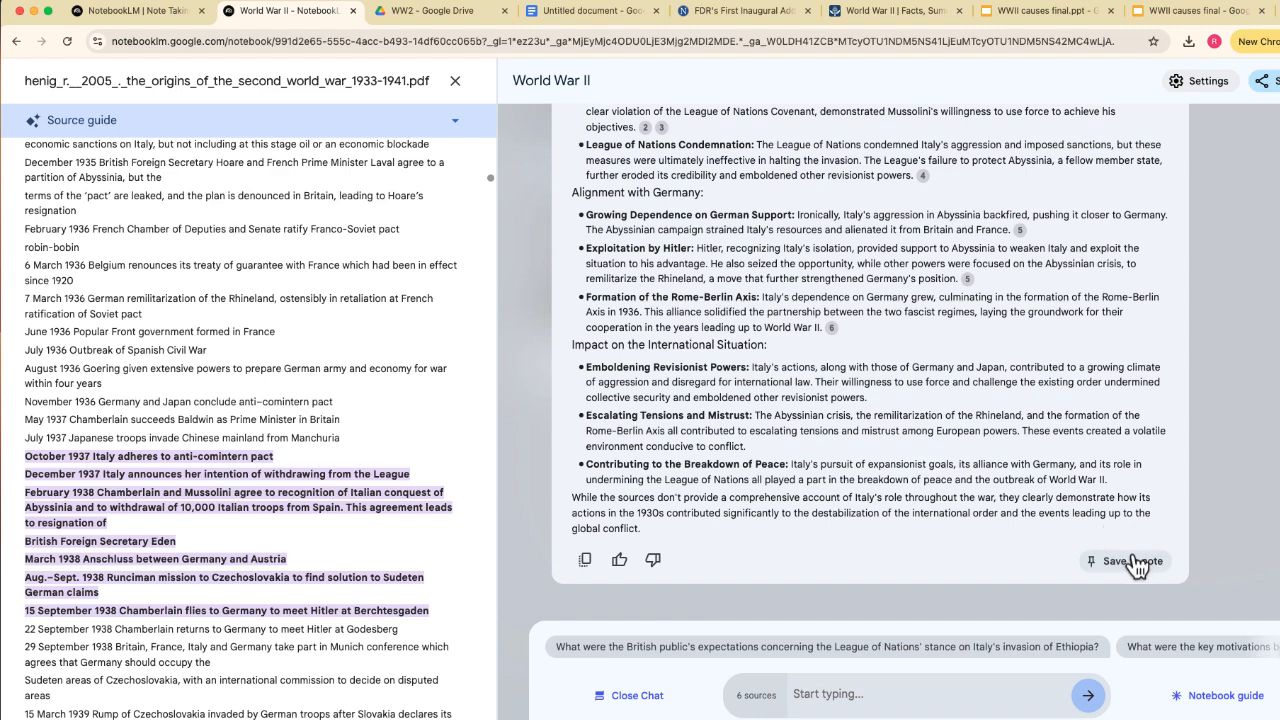
{"action": "left_click", "coordinate": [1133, 563]}
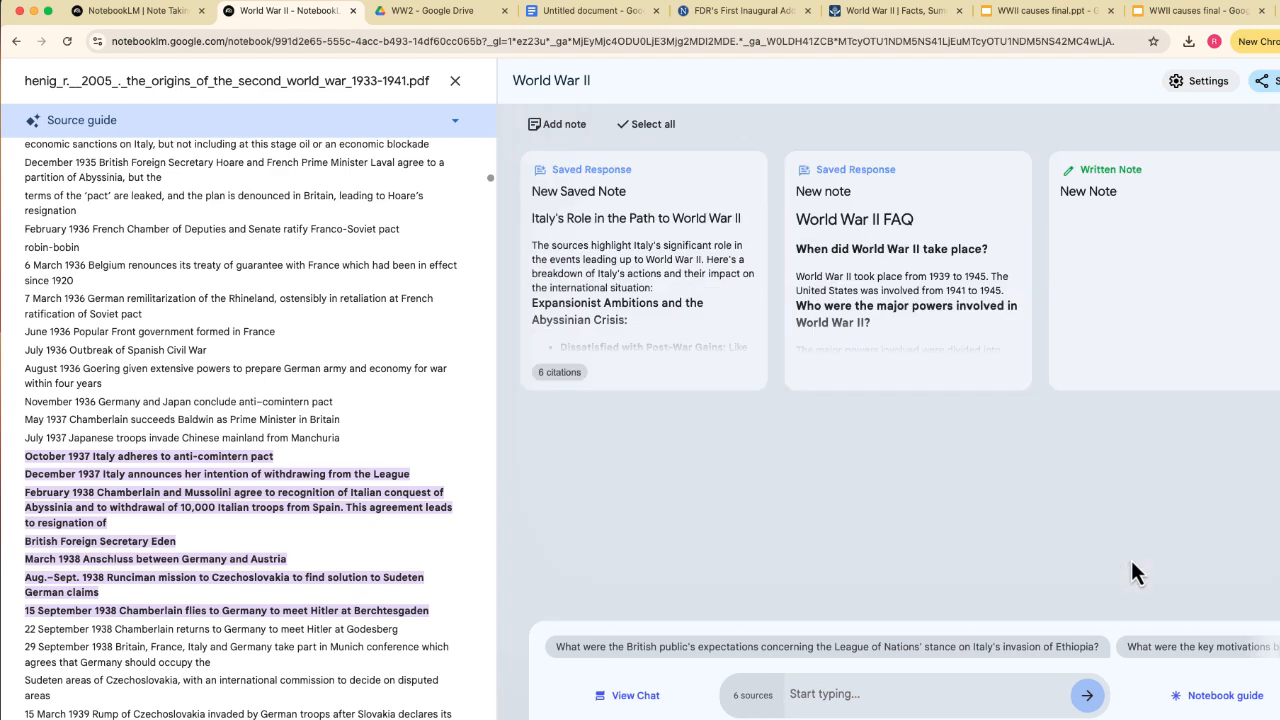
{"action": "left_click", "coordinate": [455, 84]}
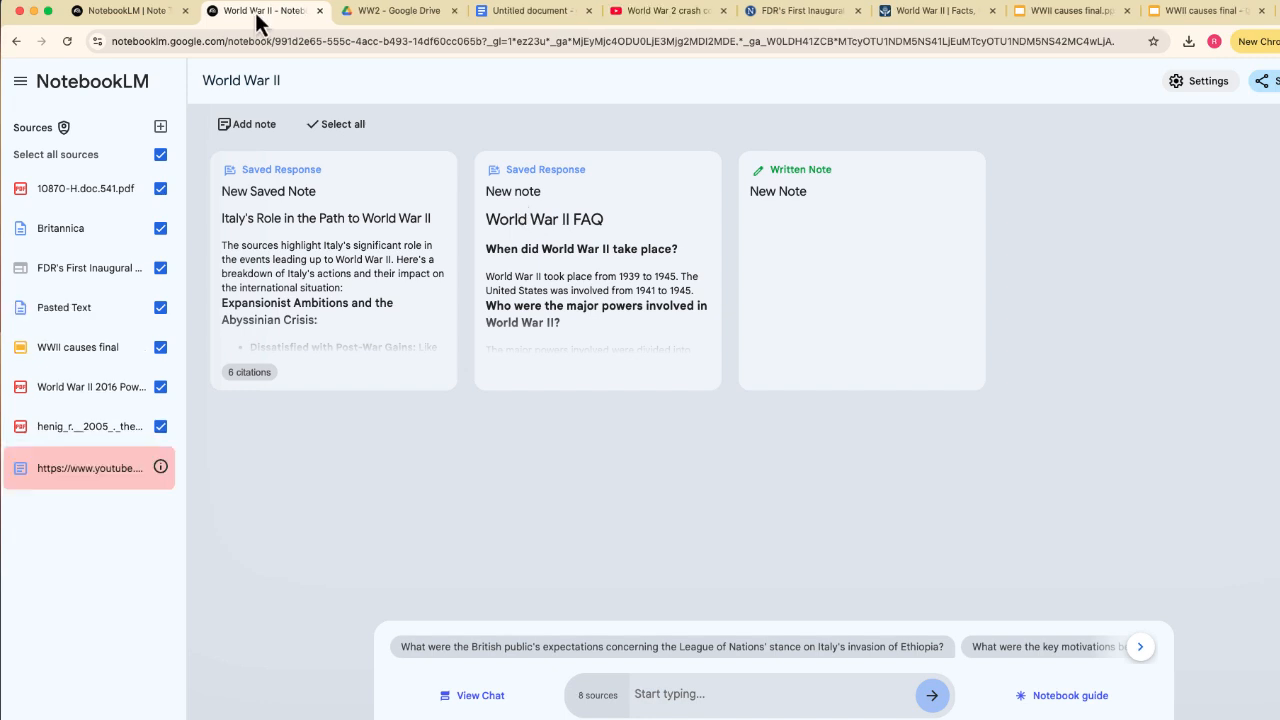
Step: Open the YouTube video "World War II: Crash Course European History #38", pause it, and copy its web address
{"action": "left_click", "coordinate": [647, 20]}
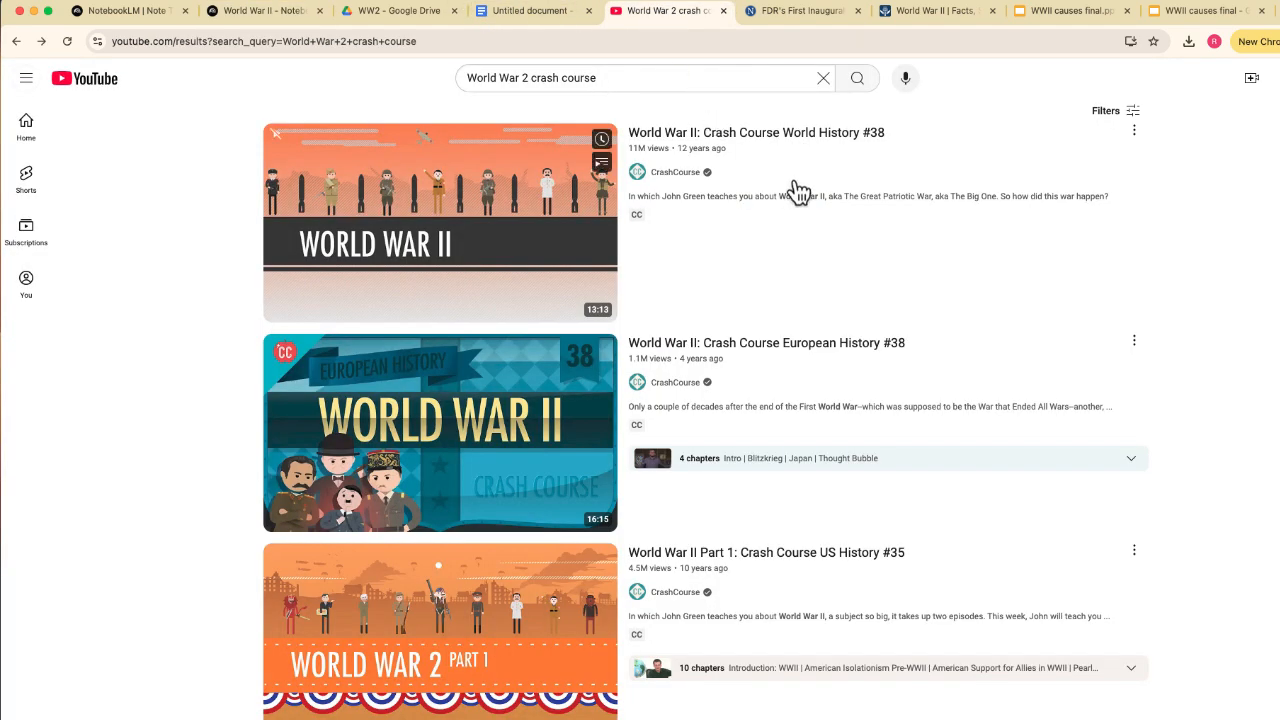
{"action": "left_click", "coordinate": [777, 343]}
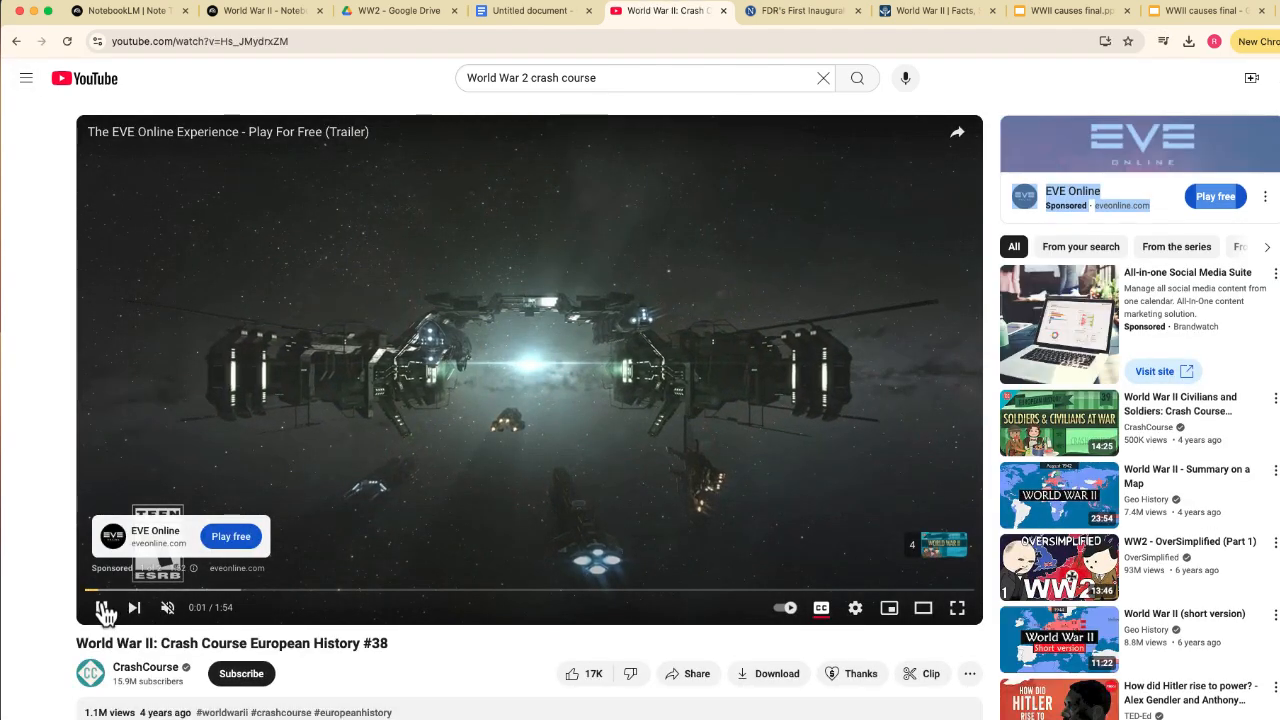
{"action": "scroll", "coordinate": [446, 688], "scroll_direction": "down", "scroll_amount": 1}
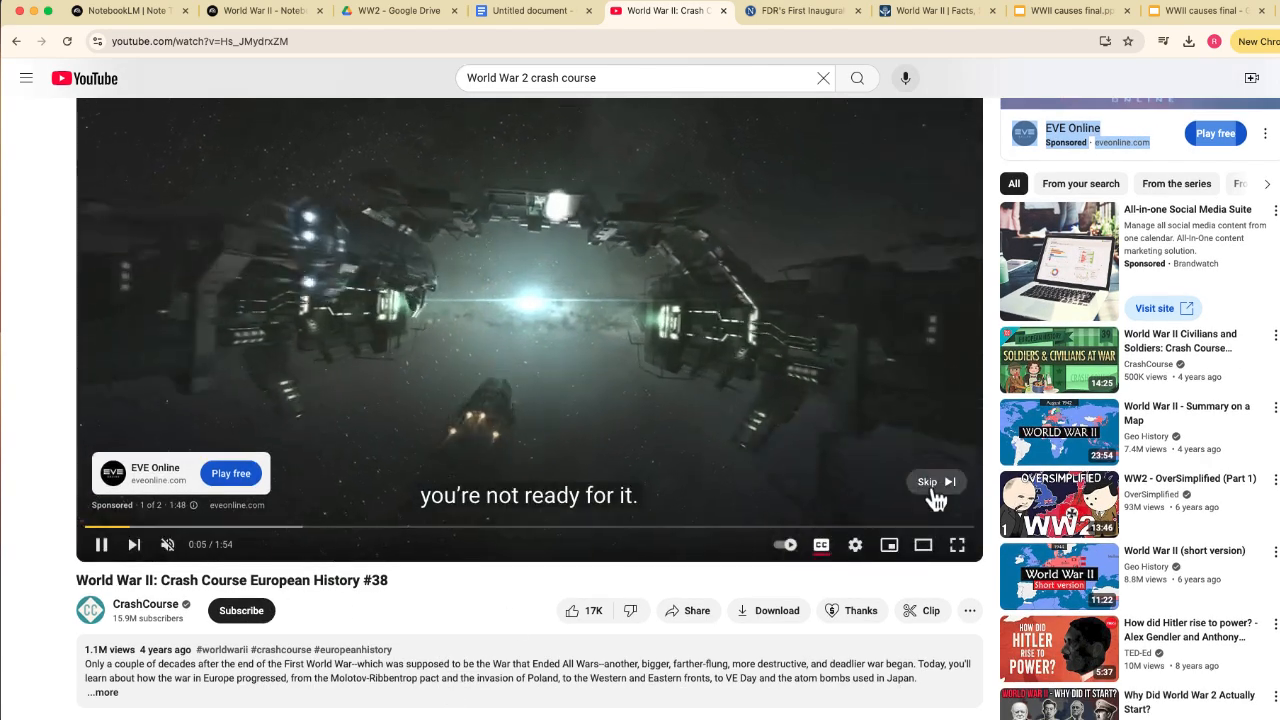
{"action": "left_click", "coordinate": [934, 494]}
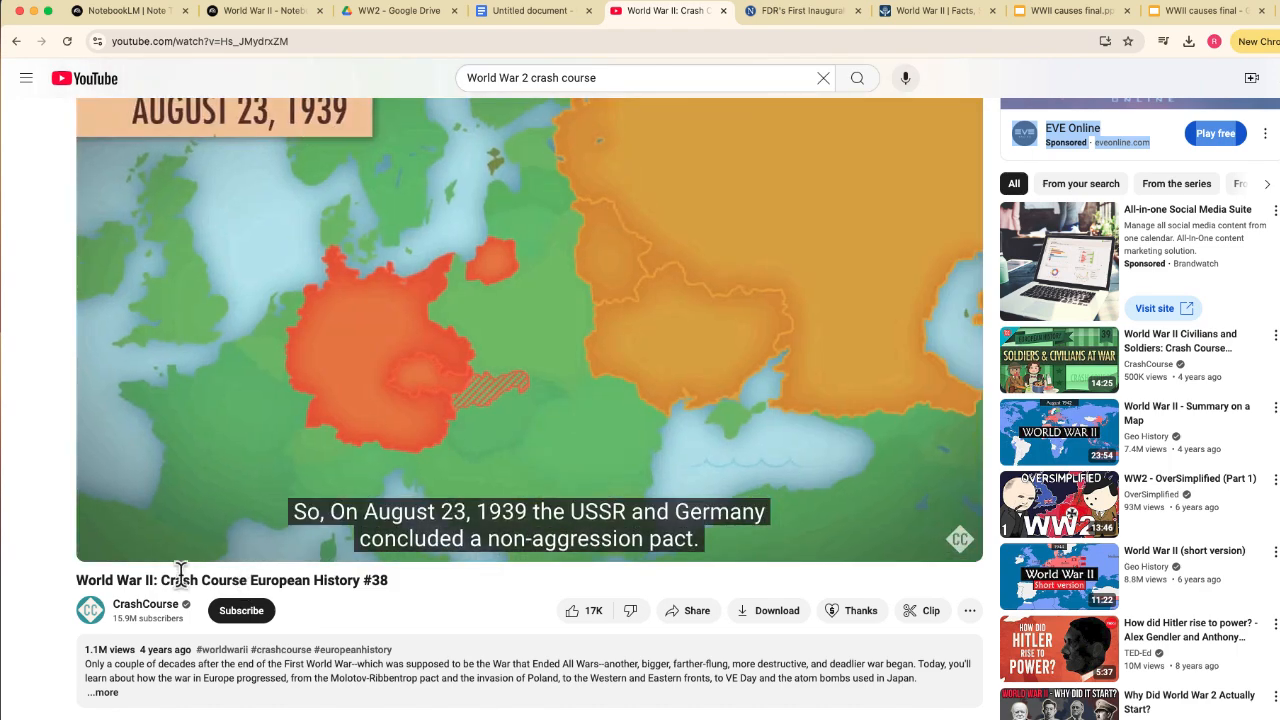
{"action": "left_click", "coordinate": [102, 545]}
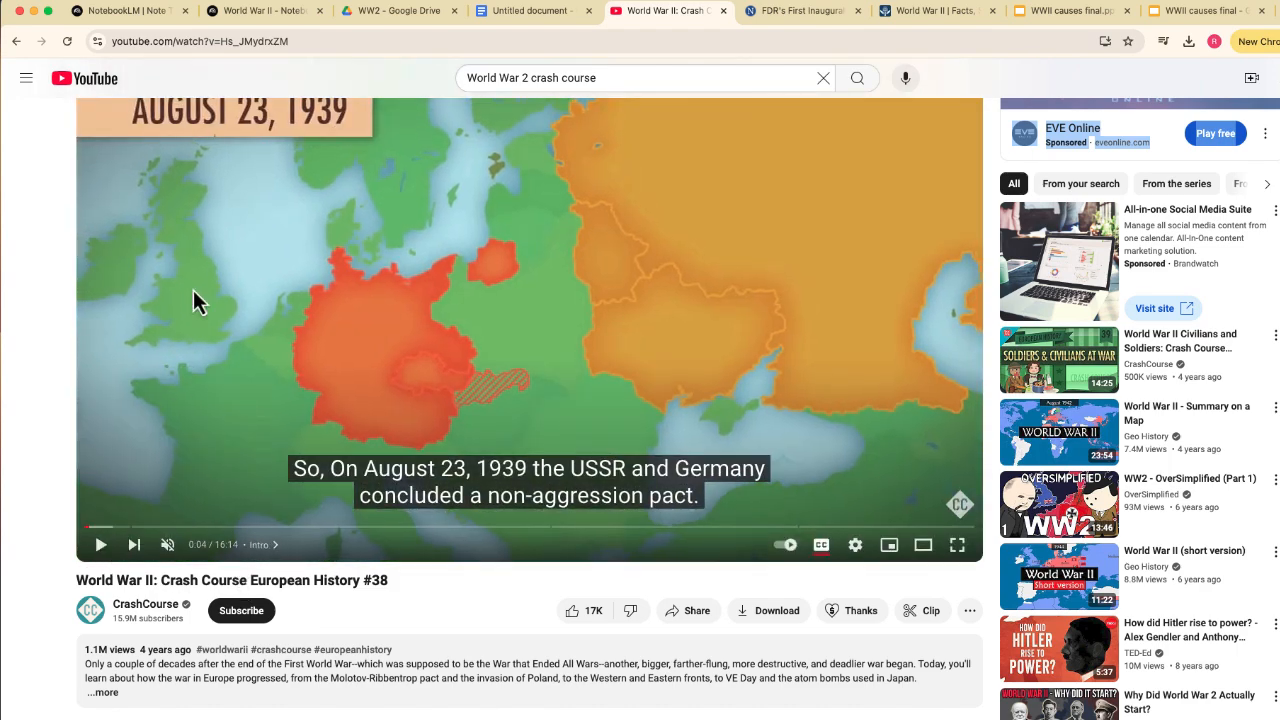
{"action": "left_click", "coordinate": [186, 40]}
{"action": "key", "text": "super+c"}
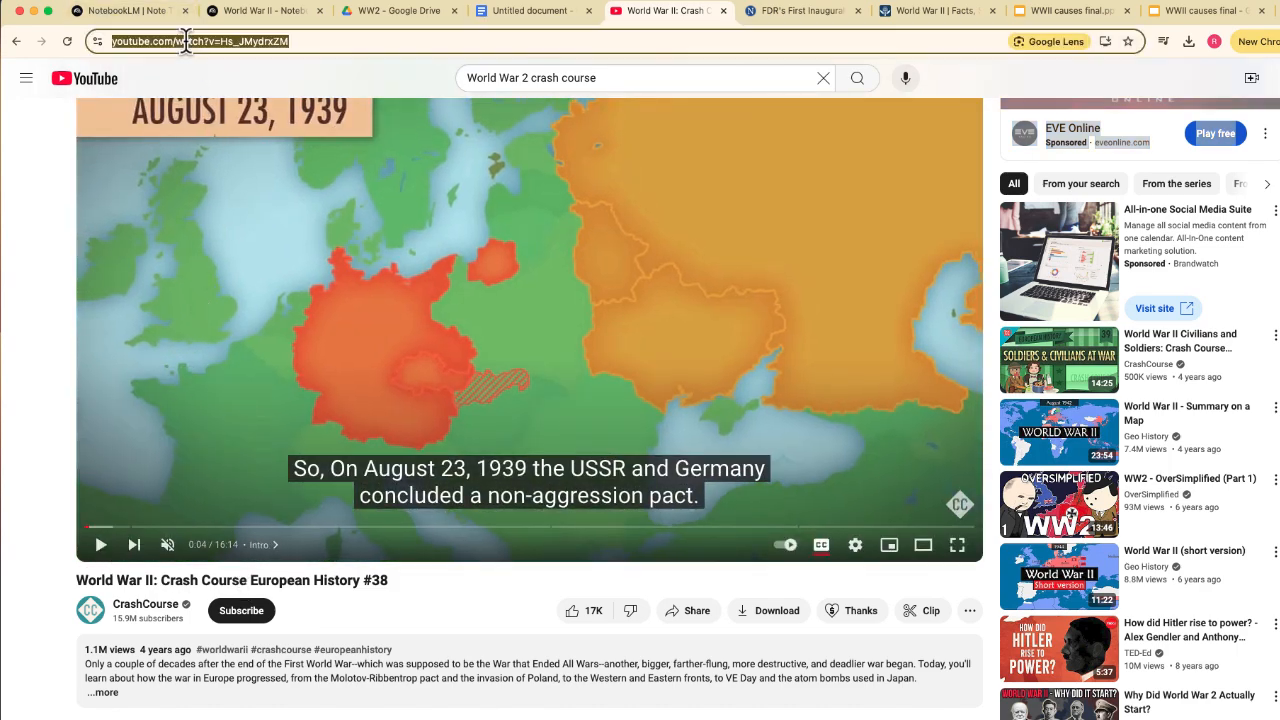
Step: Try to add the copied Crash Course video link to the World War II notebook as a YouTube source
{"action": "left_click", "coordinate": [240, 14]}
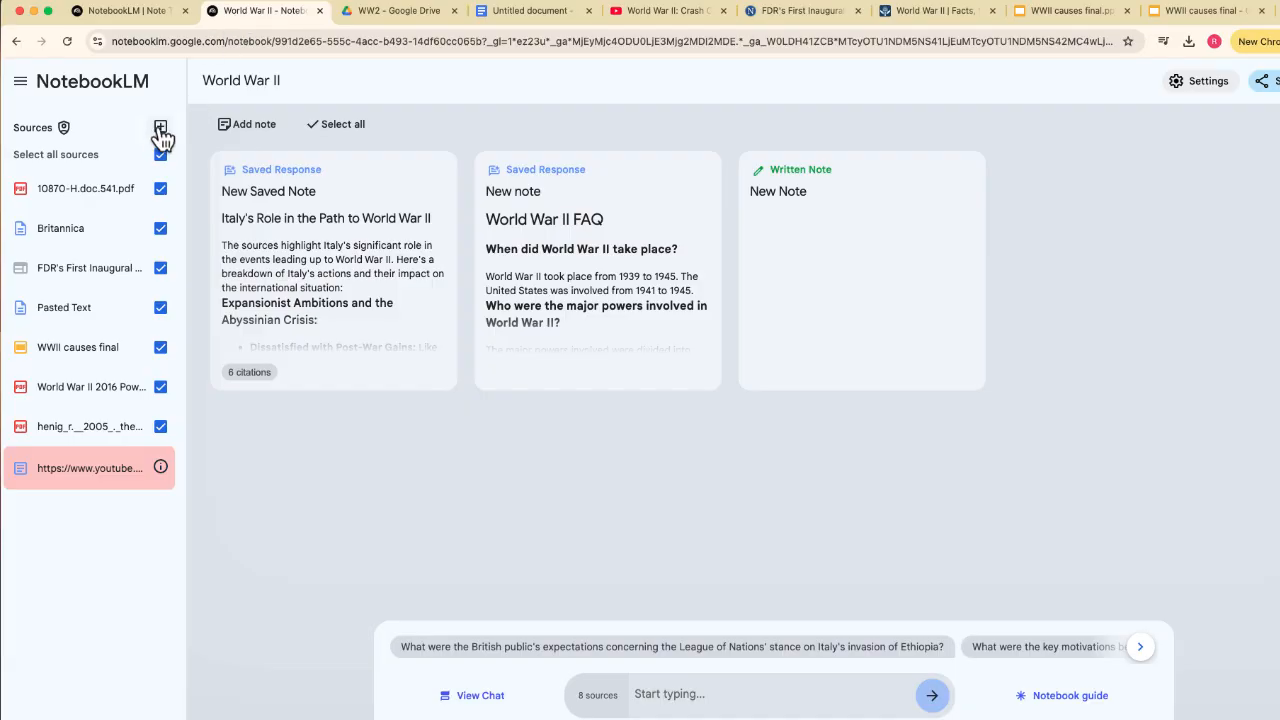
{"action": "left_click", "coordinate": [160, 128]}
{"action": "left_click", "coordinate": [633, 585]}
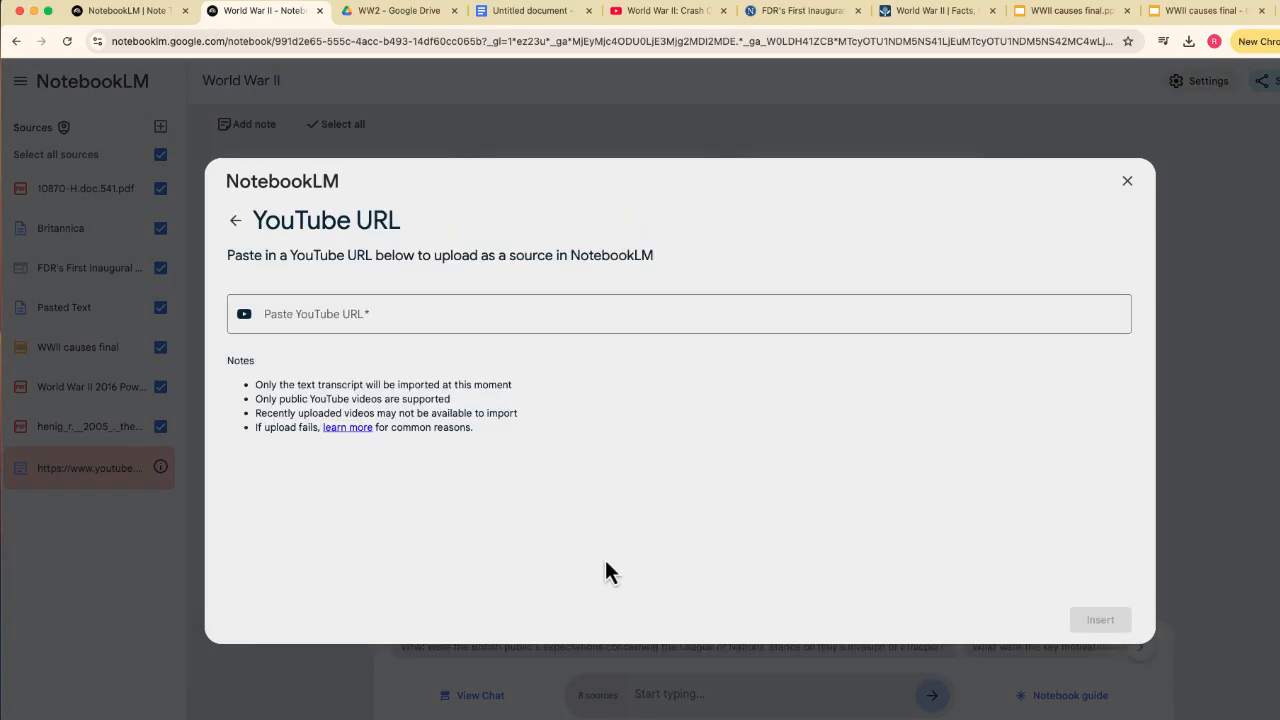
{"action": "left_click", "coordinate": [236, 225]}
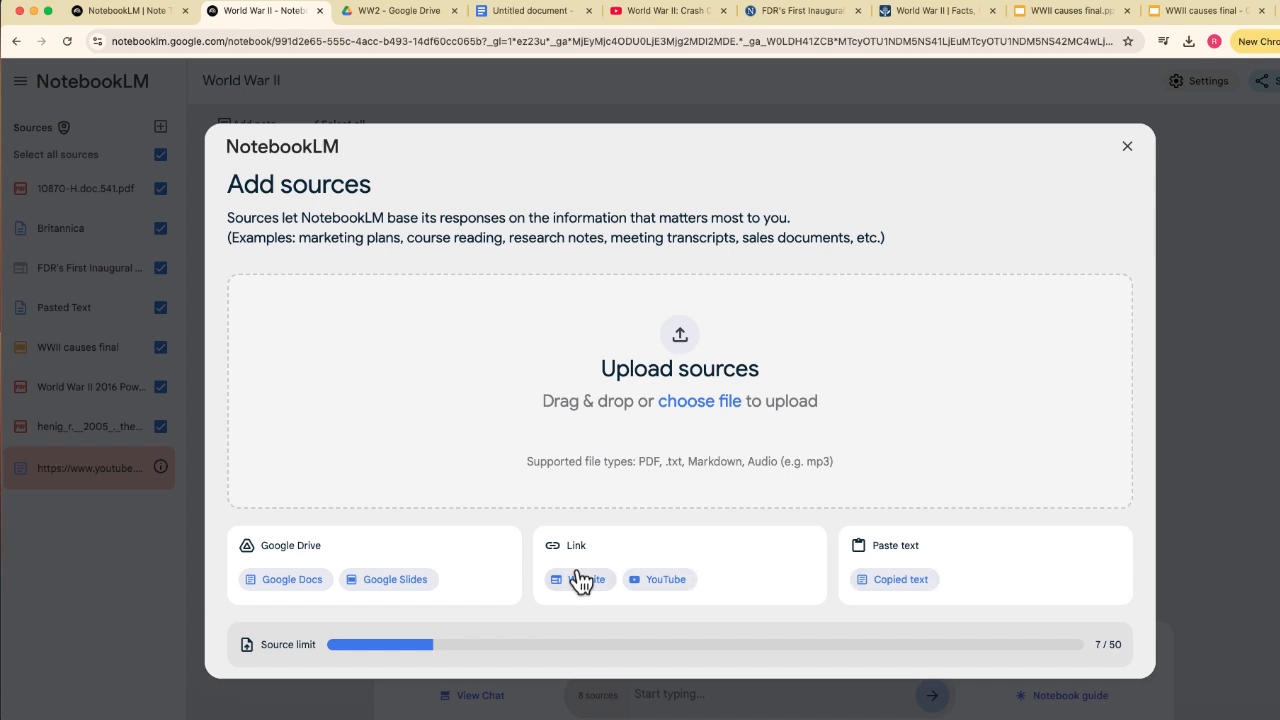
{"action": "left_click", "coordinate": [667, 592]}
{"action": "left_click", "coordinate": [322, 321]}
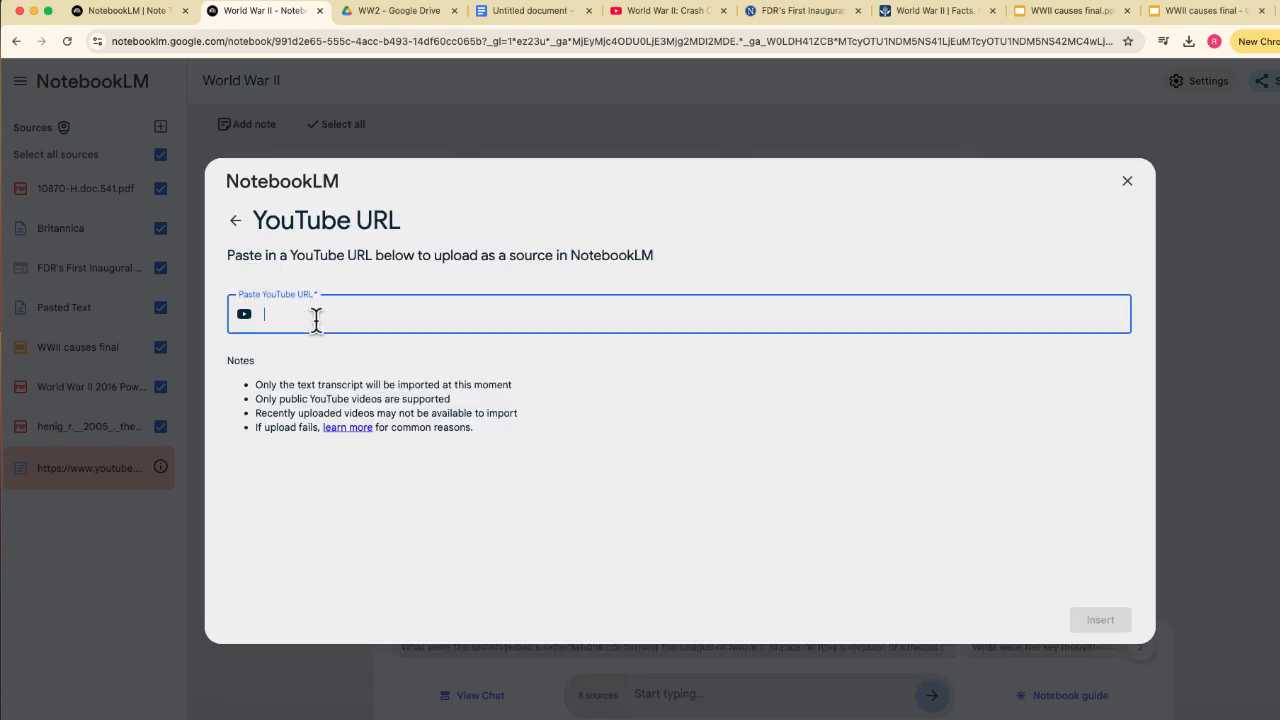
{"action": "key", "text": "super+v"}
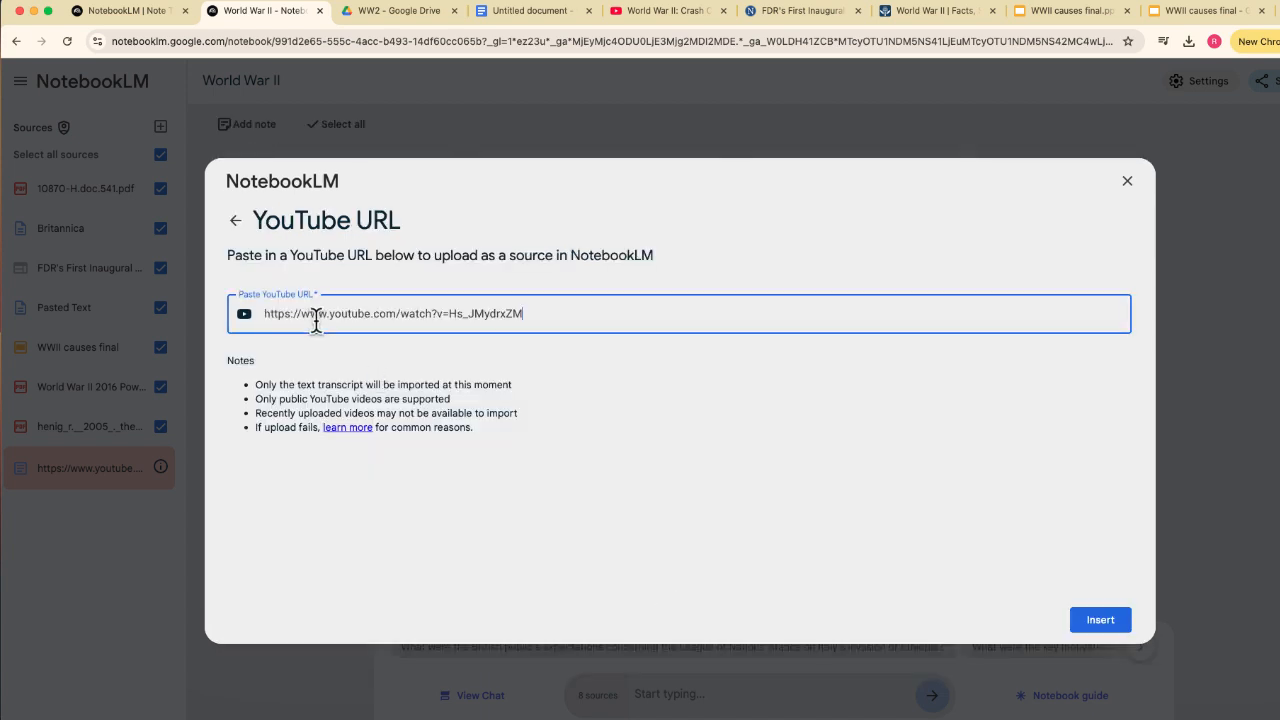
{"action": "left_click", "coordinate": [1108, 620]}
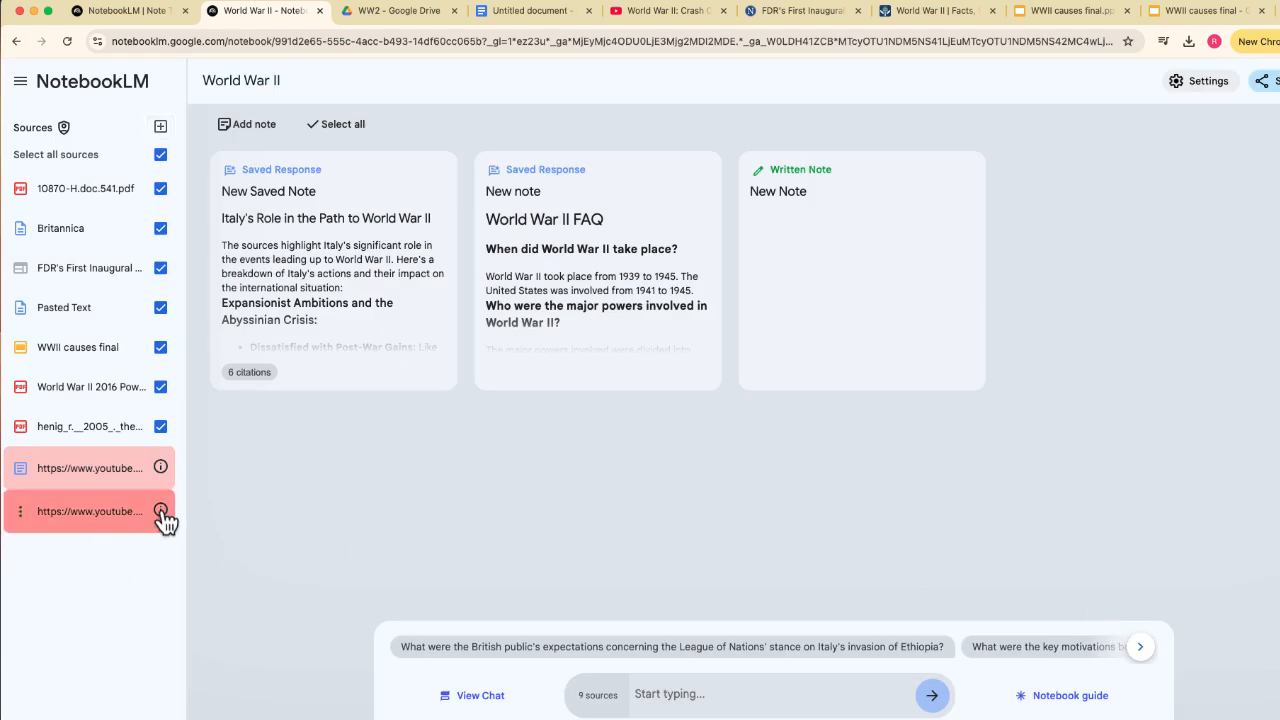
Step: Check the import error on the Crash Course YouTube link and remove both failed YouTube sources from the notebook
{"action": "mouse_move", "coordinate": [163, 508]}
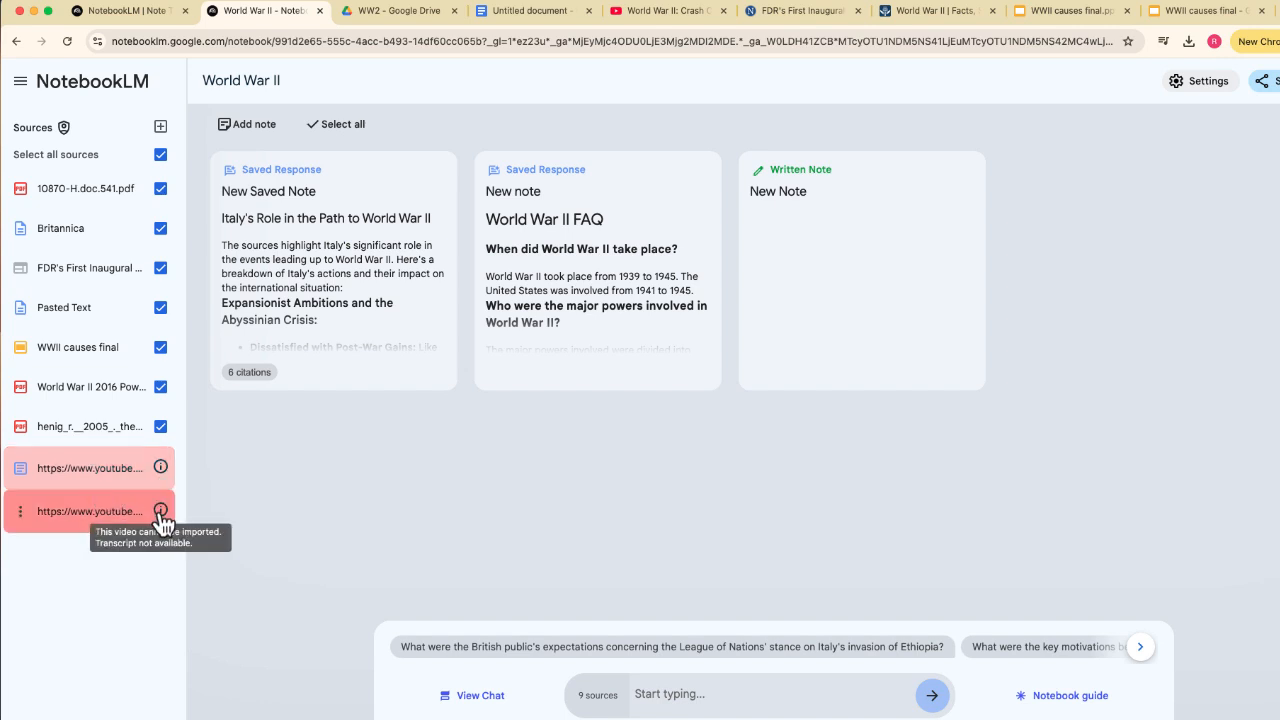
{"action": "left_click", "coordinate": [20, 511]}
{"action": "left_click", "coordinate": [35, 551]}
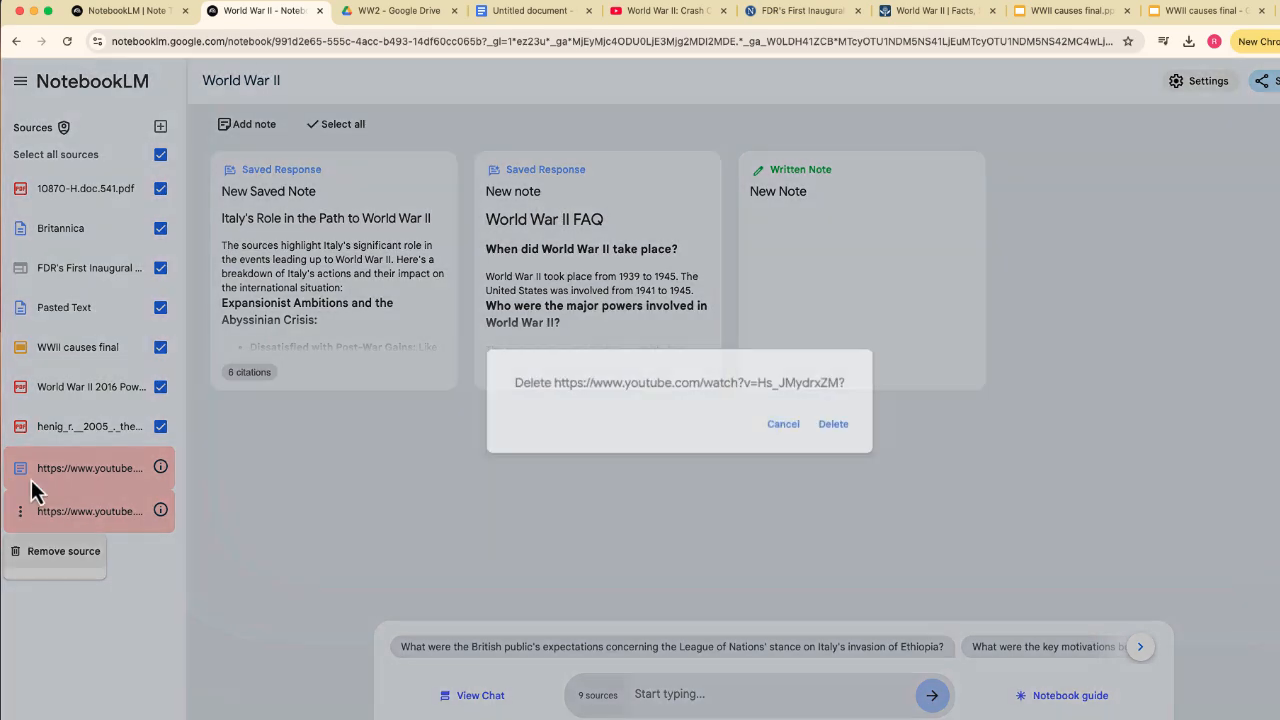
{"action": "left_click", "coordinate": [852, 424]}
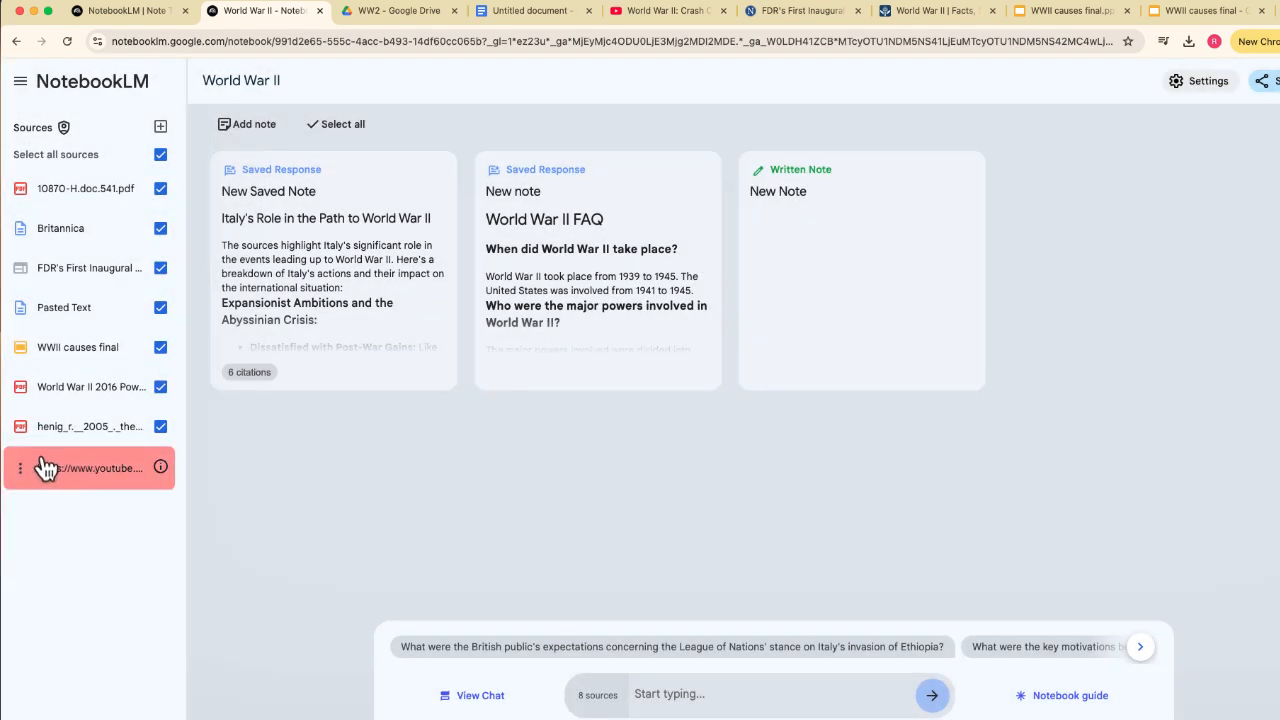
{"action": "left_click", "coordinate": [20, 468]}
{"action": "left_click", "coordinate": [58, 510]}
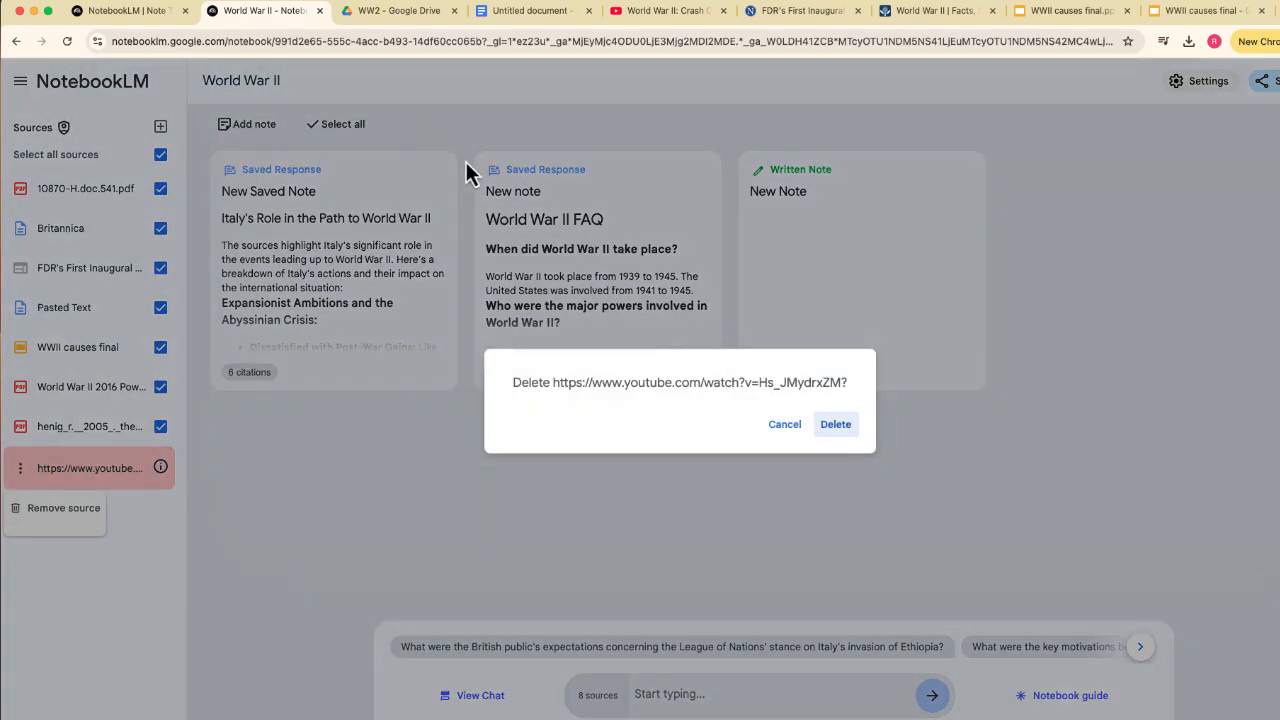
{"action": "left_click", "coordinate": [836, 426]}
Step: Return to the Crash Course video on YouTube, show its transcript, and copy the whole transcript text from 0:00 to the end
{"action": "left_click", "coordinate": [630, 12]}
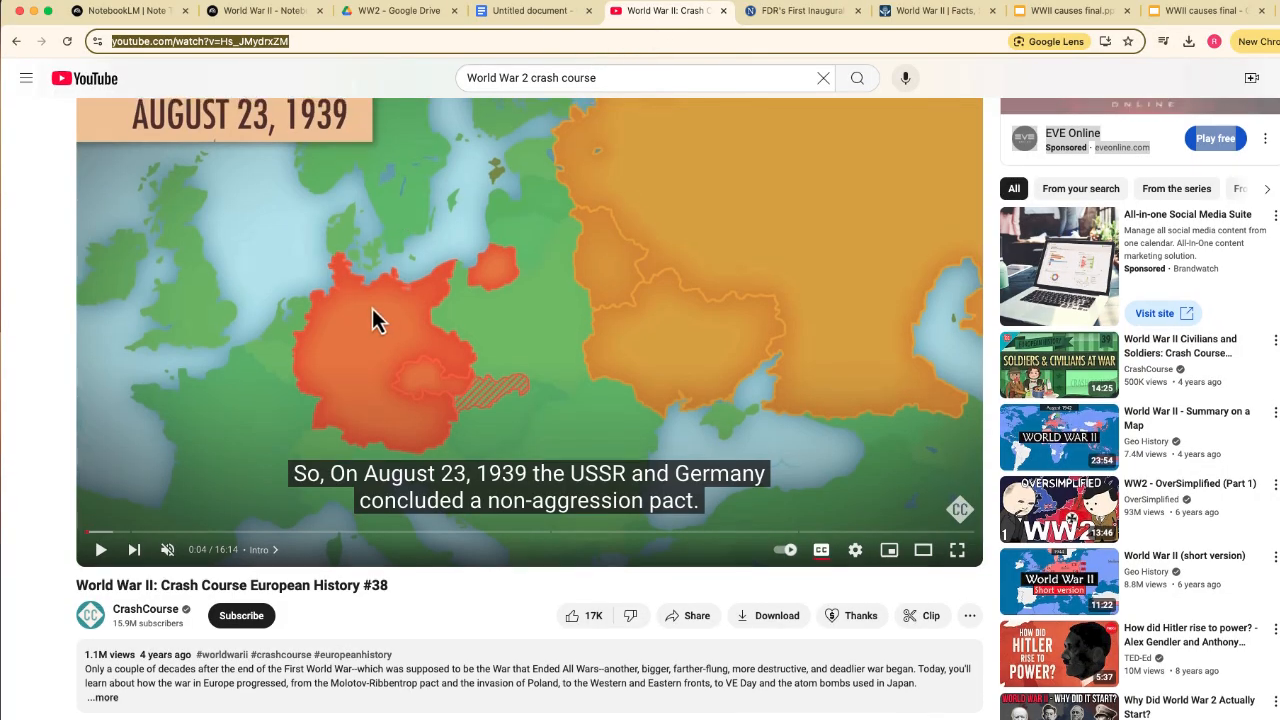
{"action": "scroll", "coordinate": [372, 313], "scroll_direction": "up", "scroll_amount": 1}
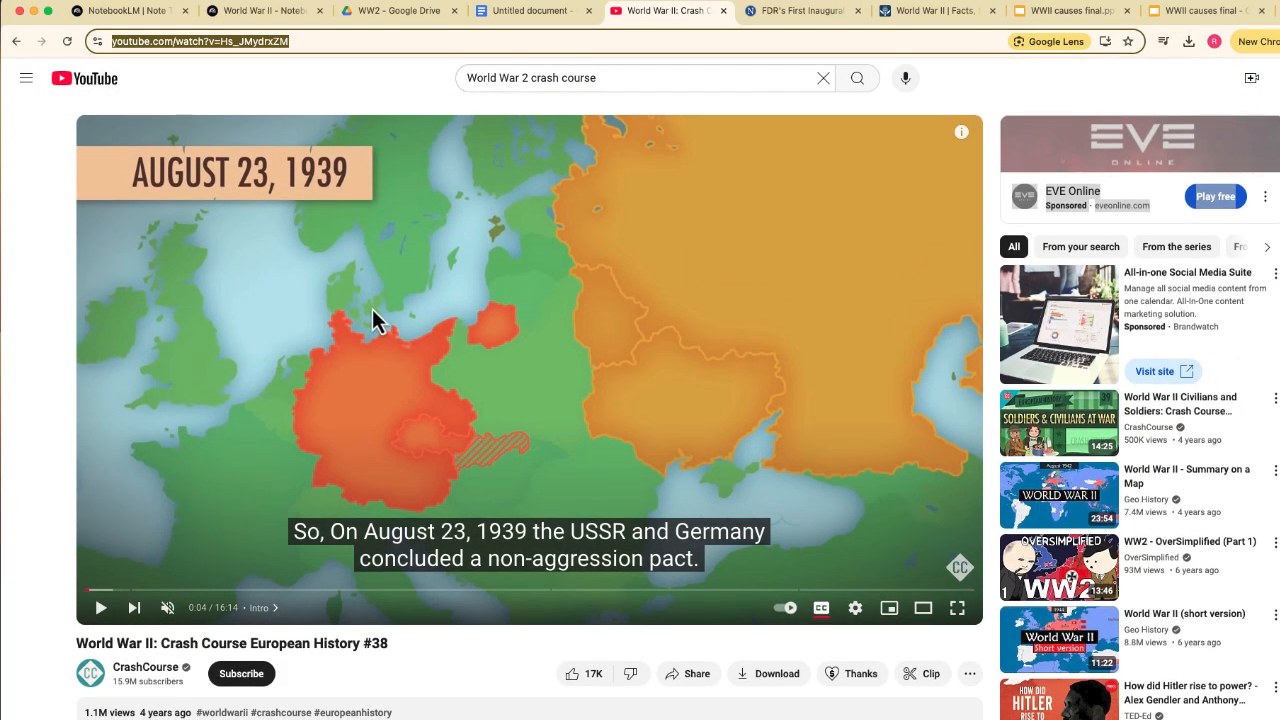
{"action": "scroll", "coordinate": [487, 360], "scroll_direction": "down", "scroll_amount": 5}
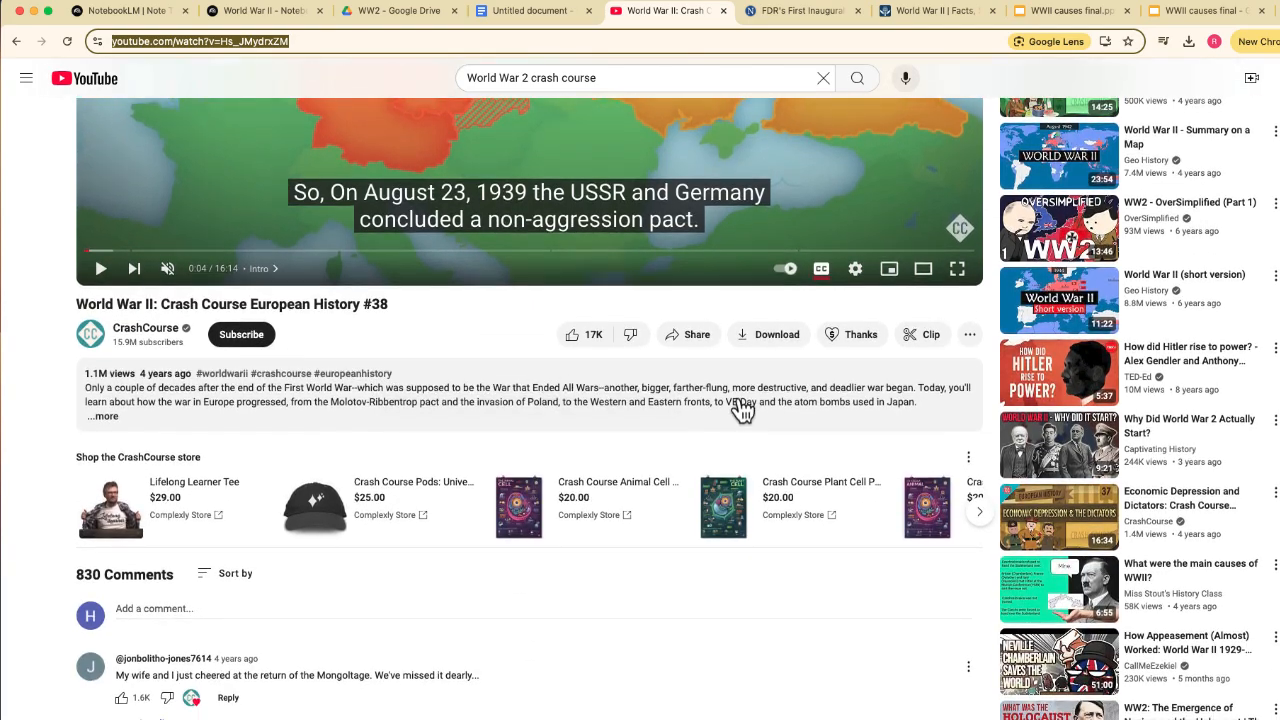
{"action": "left_click", "coordinate": [741, 410]}
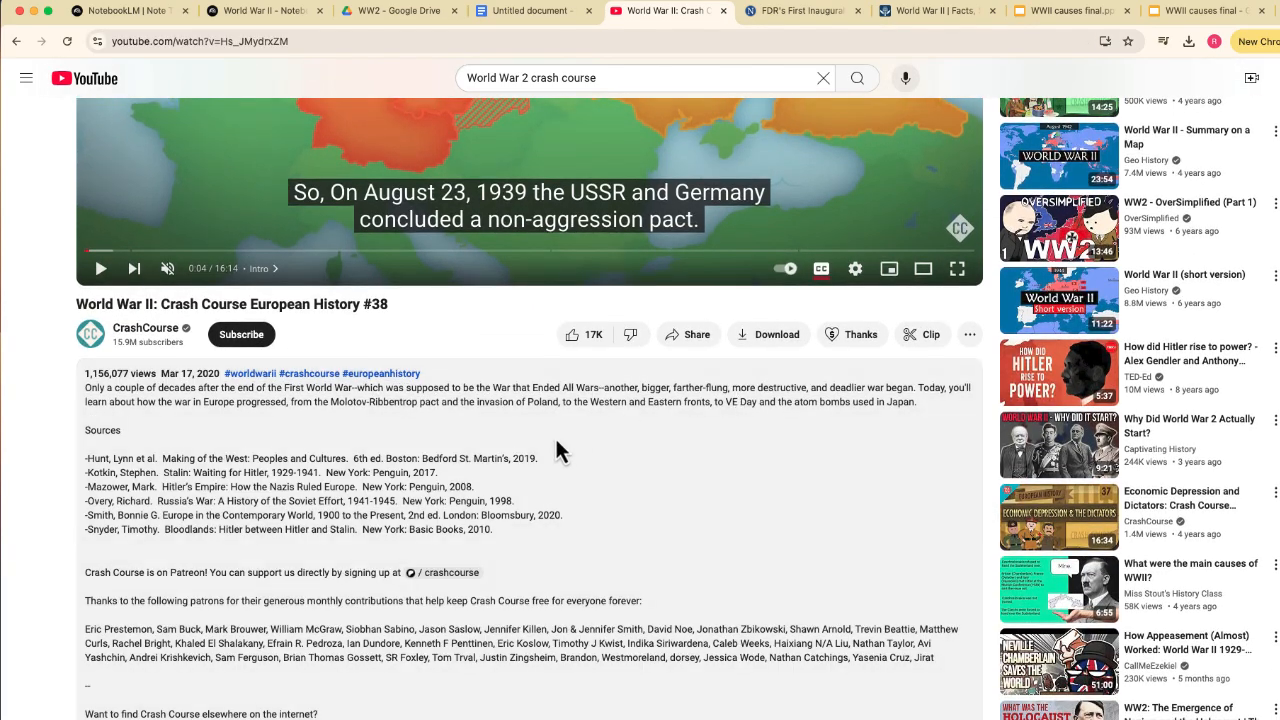
{"action": "scroll", "coordinate": [555, 436], "scroll_direction": "down", "scroll_amount": 4}
{"action": "scroll", "coordinate": [557, 449], "scroll_direction": "down", "scroll_amount": 5}
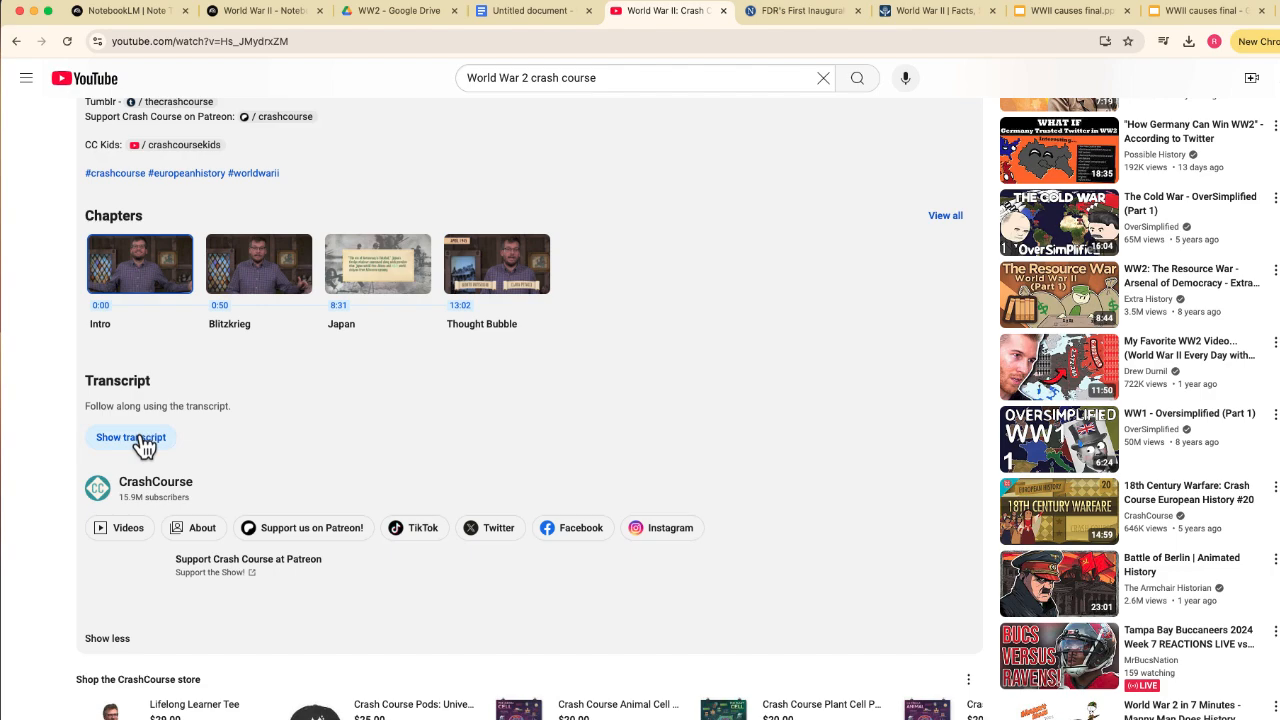
{"action": "left_click", "coordinate": [141, 440]}
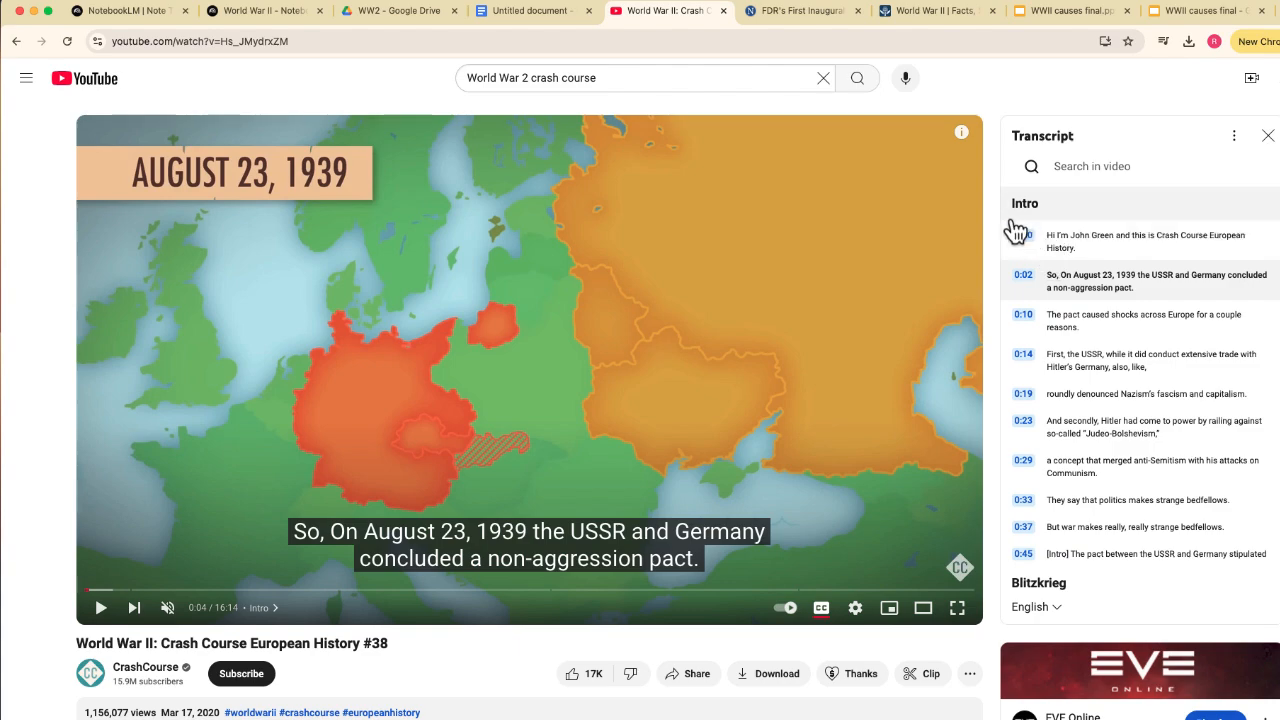
{"action": "left_click_drag", "start_coordinate": [1015, 232], "coordinate": [1132, 626]}
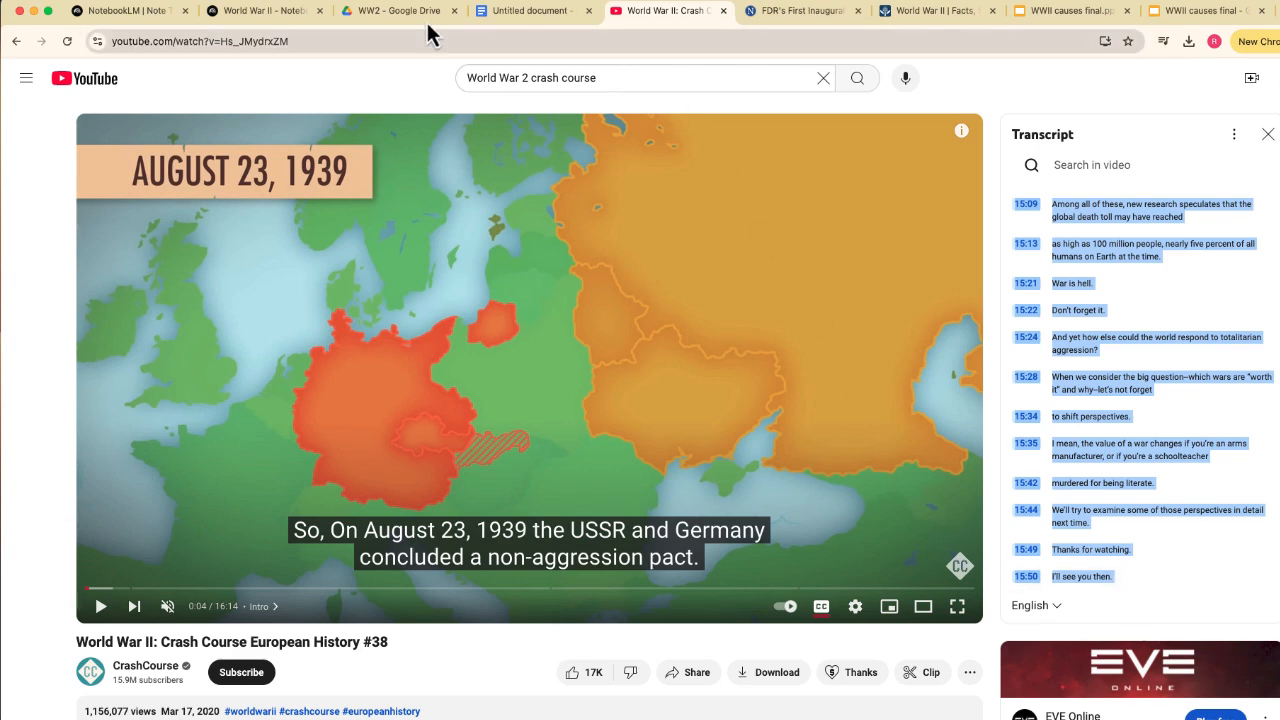
Step: Add the copied video transcript to the World War II notebook as a copied-text source
{"action": "left_click", "coordinate": [258, 15]}
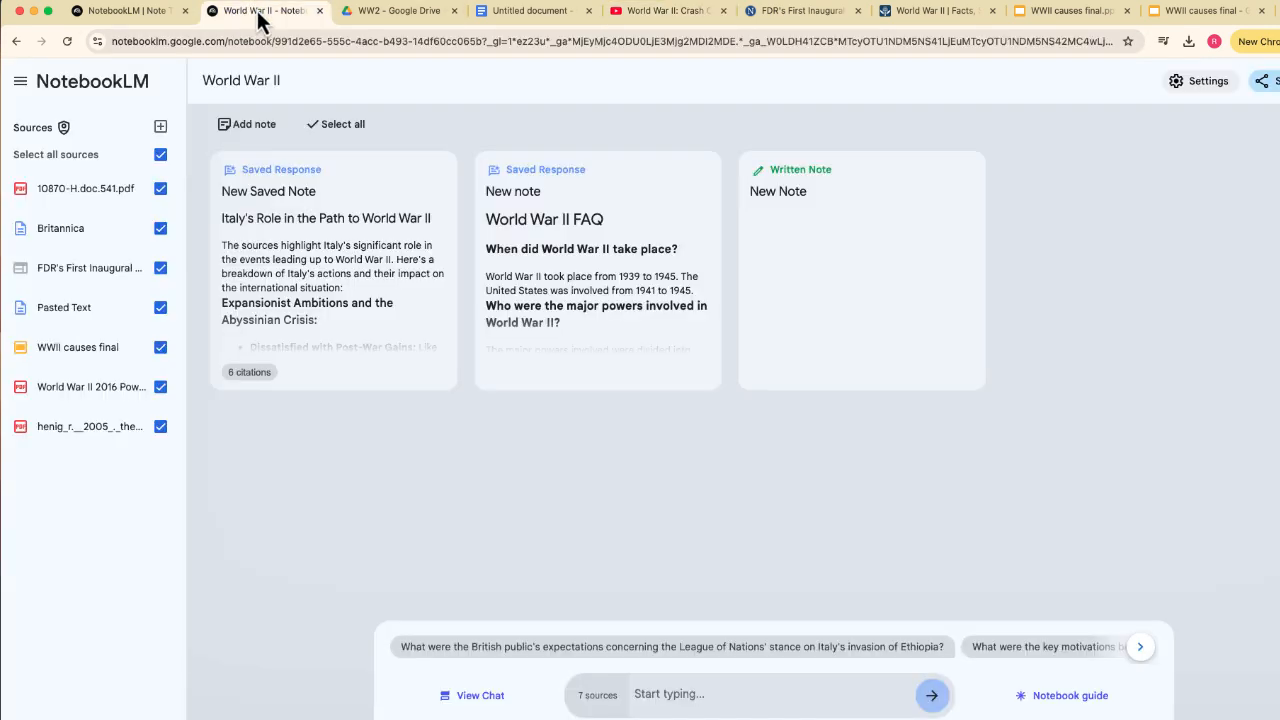
{"action": "left_click", "coordinate": [159, 127]}
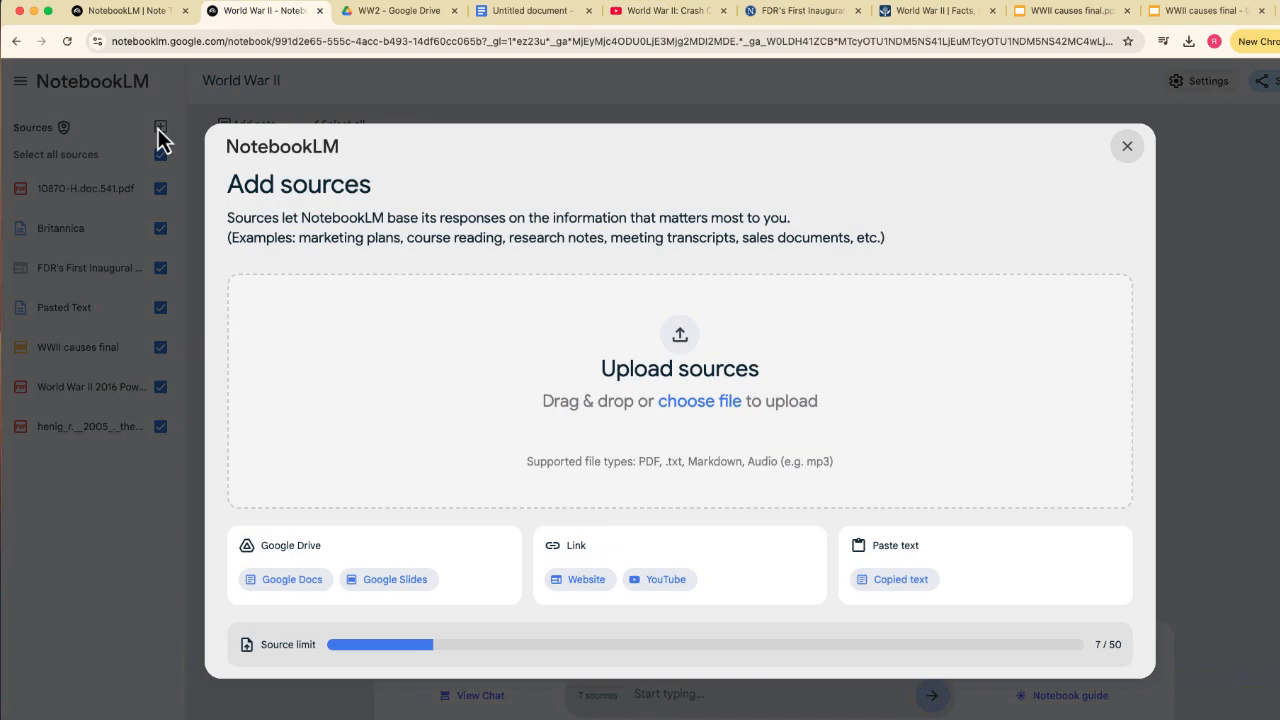
{"action": "left_click", "coordinate": [903, 579]}
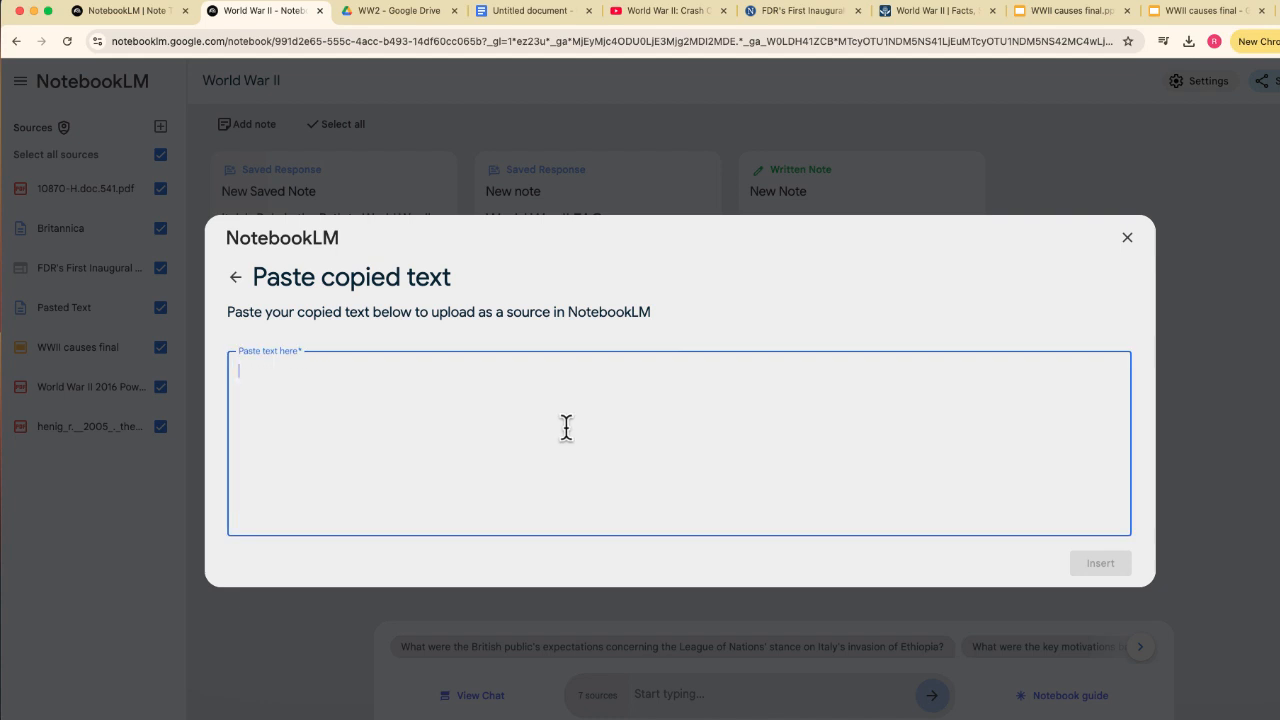
{"action": "key", "text": "super+v"}
{"action": "left_click", "coordinate": [1100, 565]}
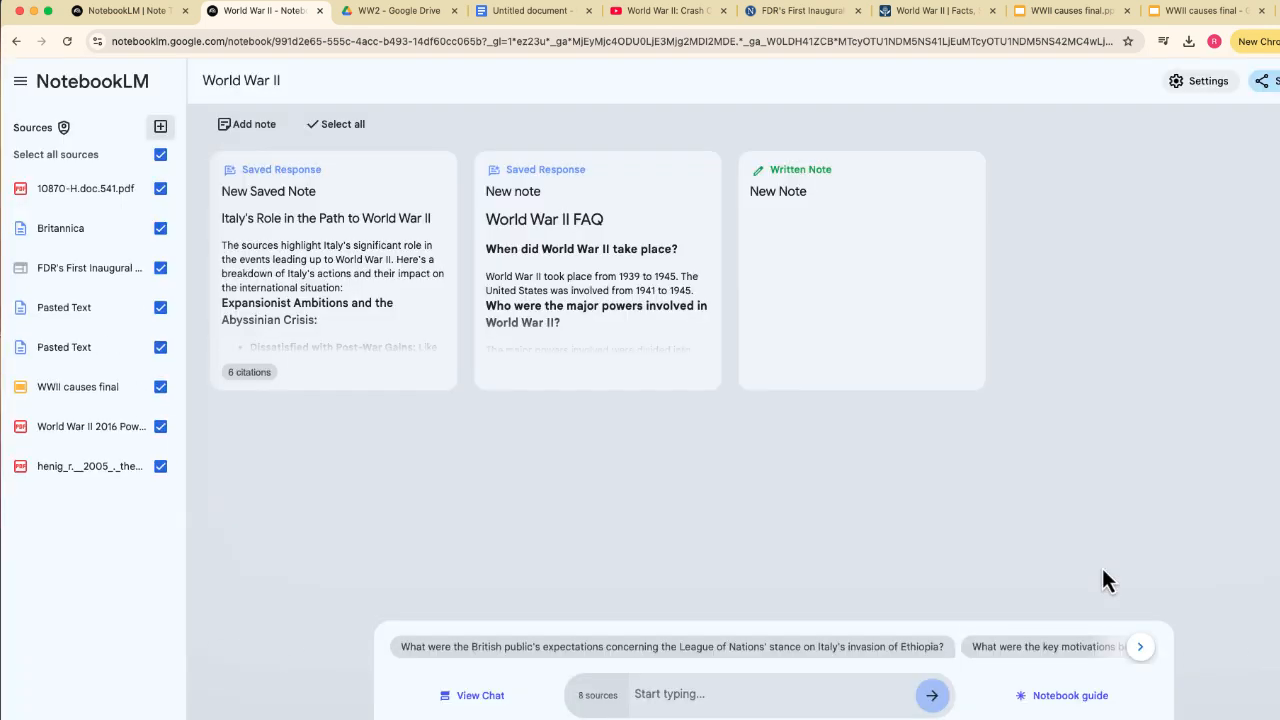
Step: Open the pasted transcript source, review its source guide summary and time-stamped text, and close it
{"action": "left_click", "coordinate": [78, 307]}
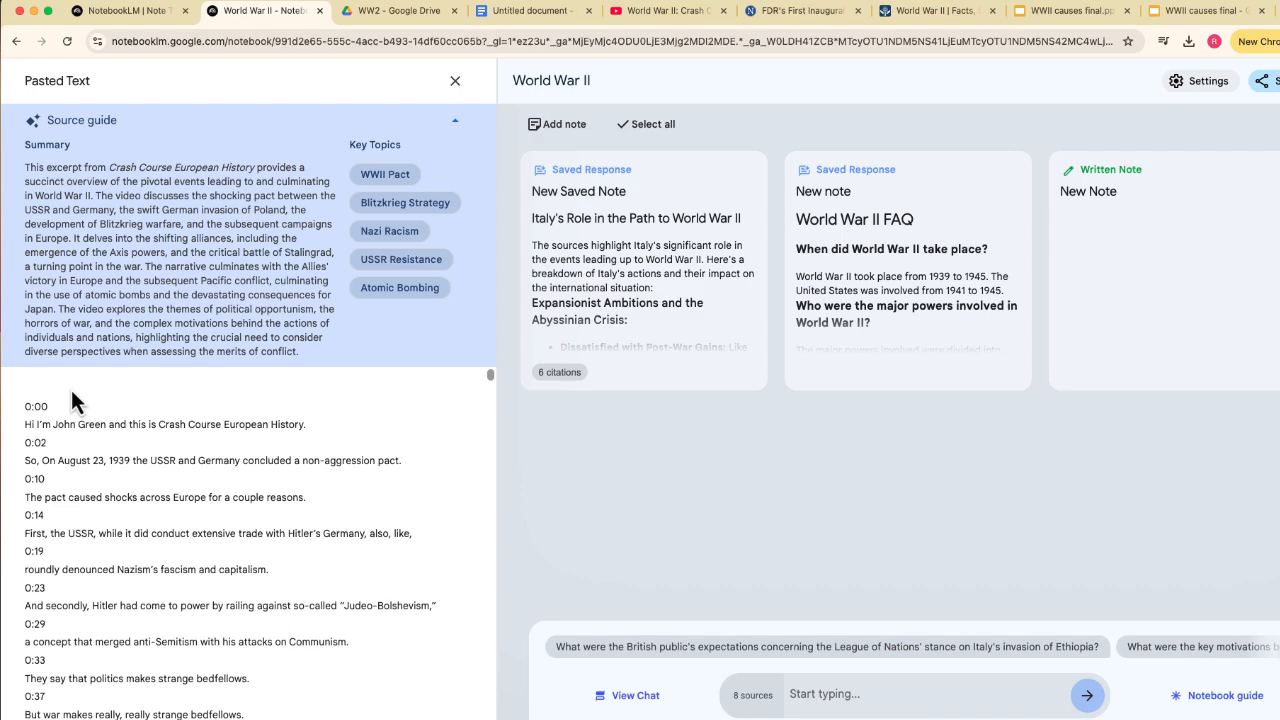
{"action": "scroll", "coordinate": [164, 533], "scroll_direction": "down", "scroll_amount": 7}
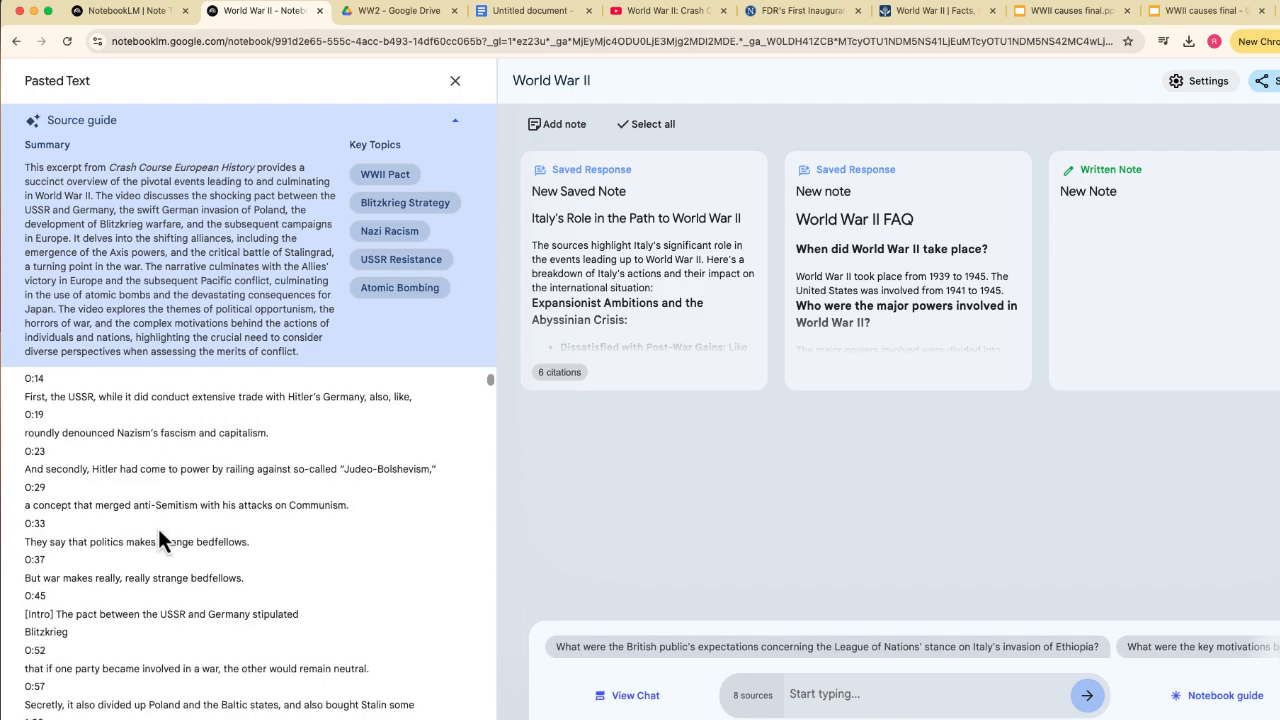
{"action": "scroll", "coordinate": [160, 526], "scroll_direction": "down", "scroll_amount": 20}
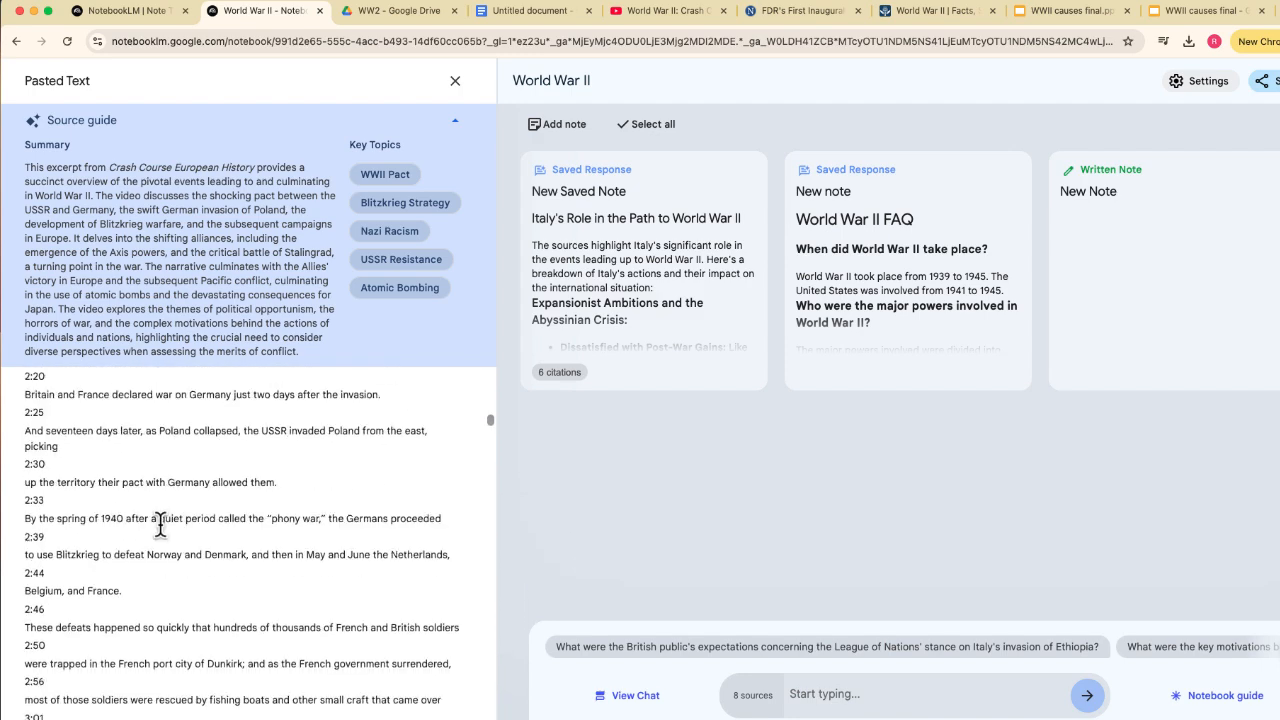
{"action": "scroll", "coordinate": [164, 526], "scroll_direction": "down", "scroll_amount": 20}
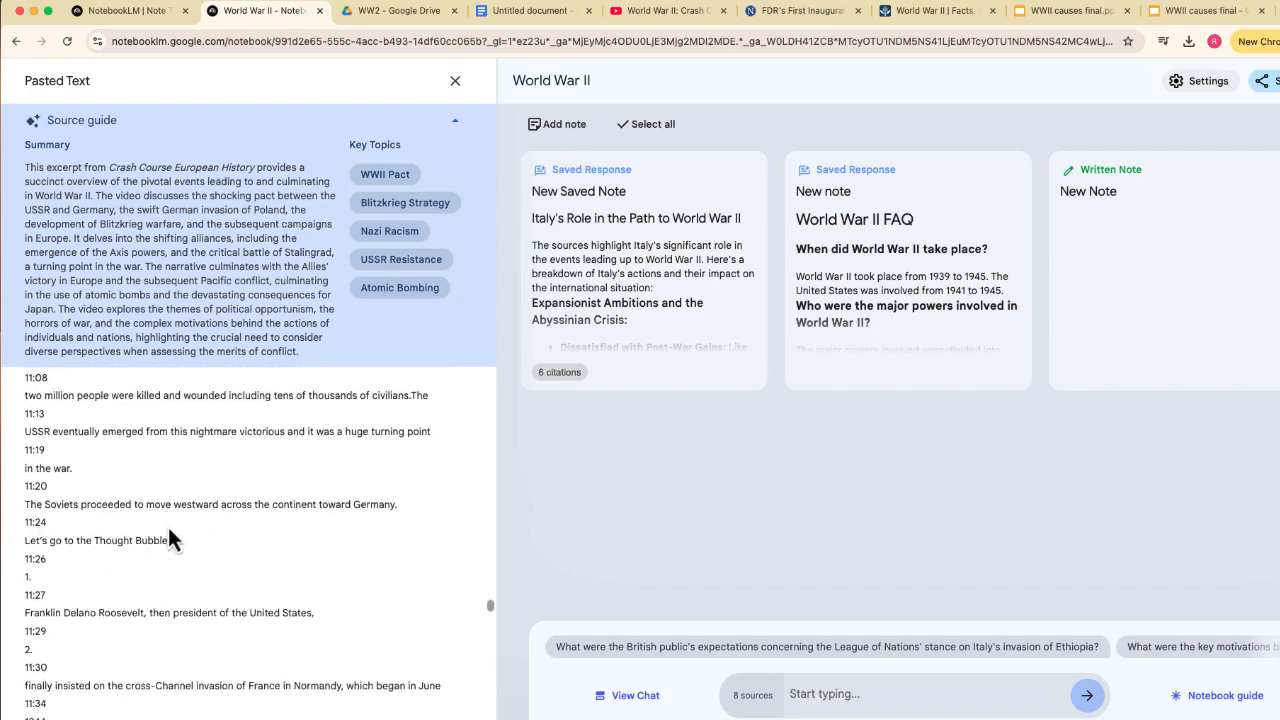
{"action": "scroll", "coordinate": [168, 530], "scroll_direction": "up", "scroll_amount": 20}
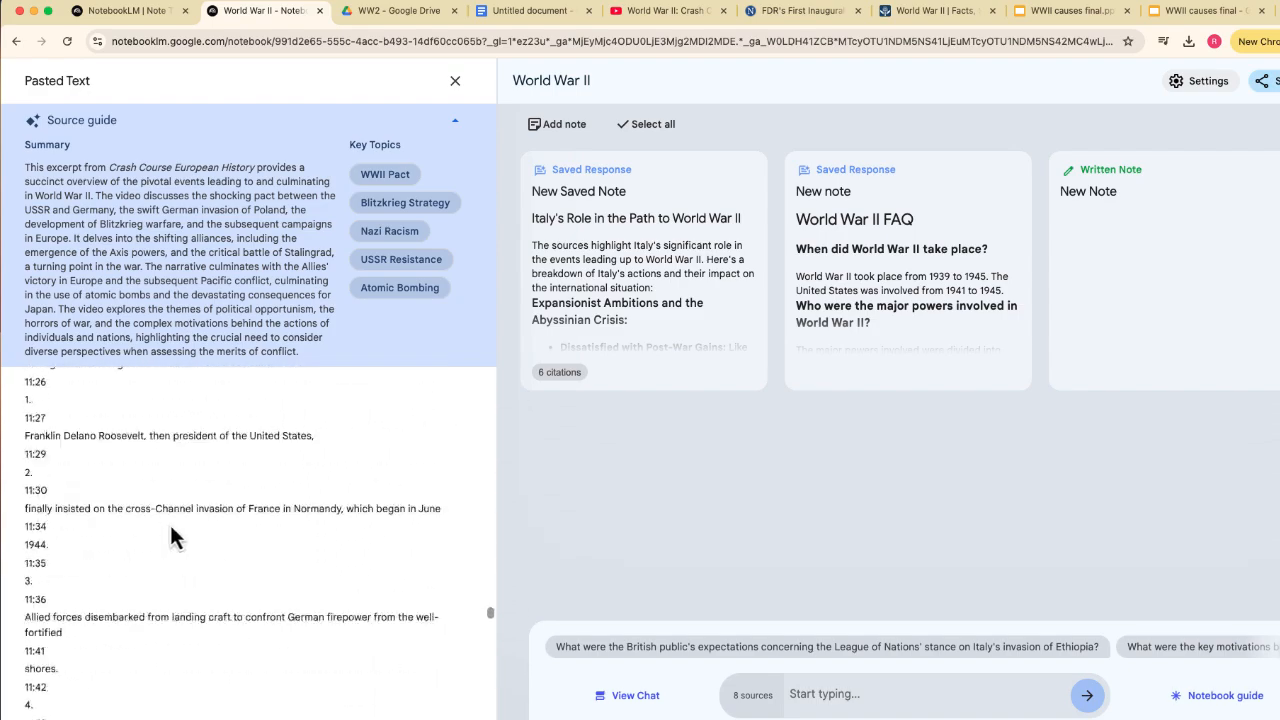
{"action": "scroll", "coordinate": [169, 526], "scroll_direction": "up", "scroll_amount": 20}
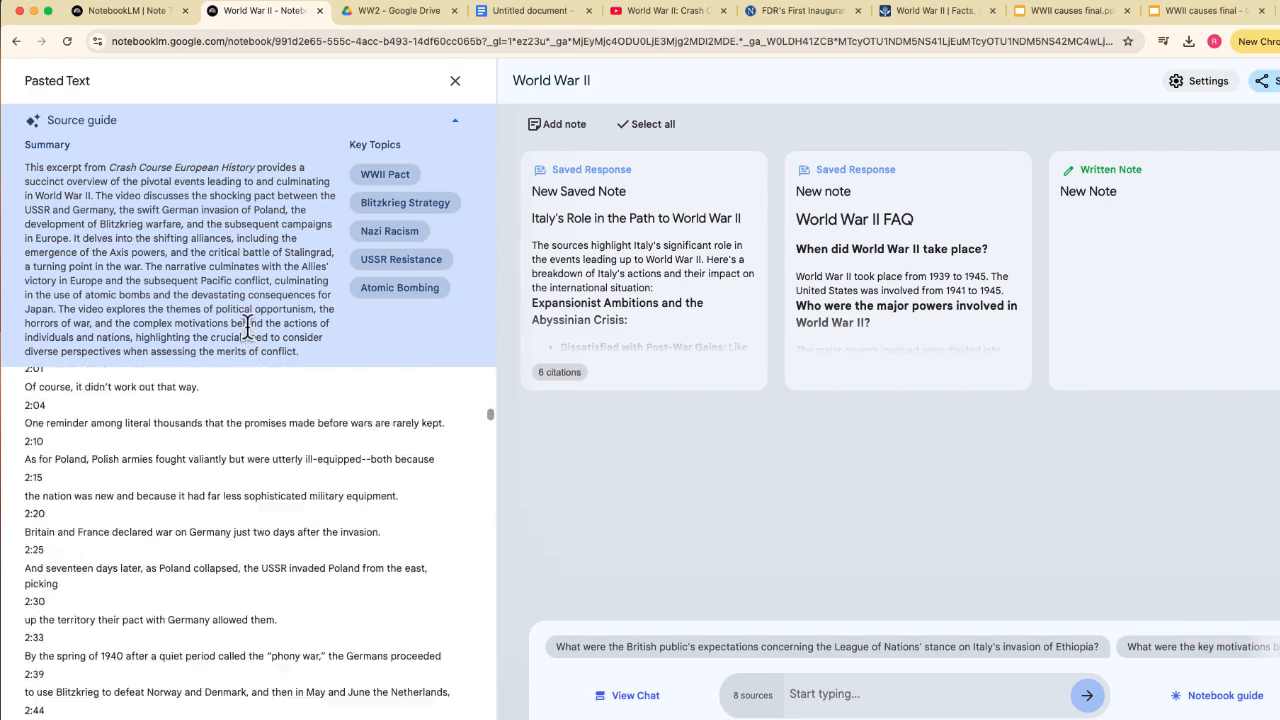
{"action": "left_click", "coordinate": [455, 81]}
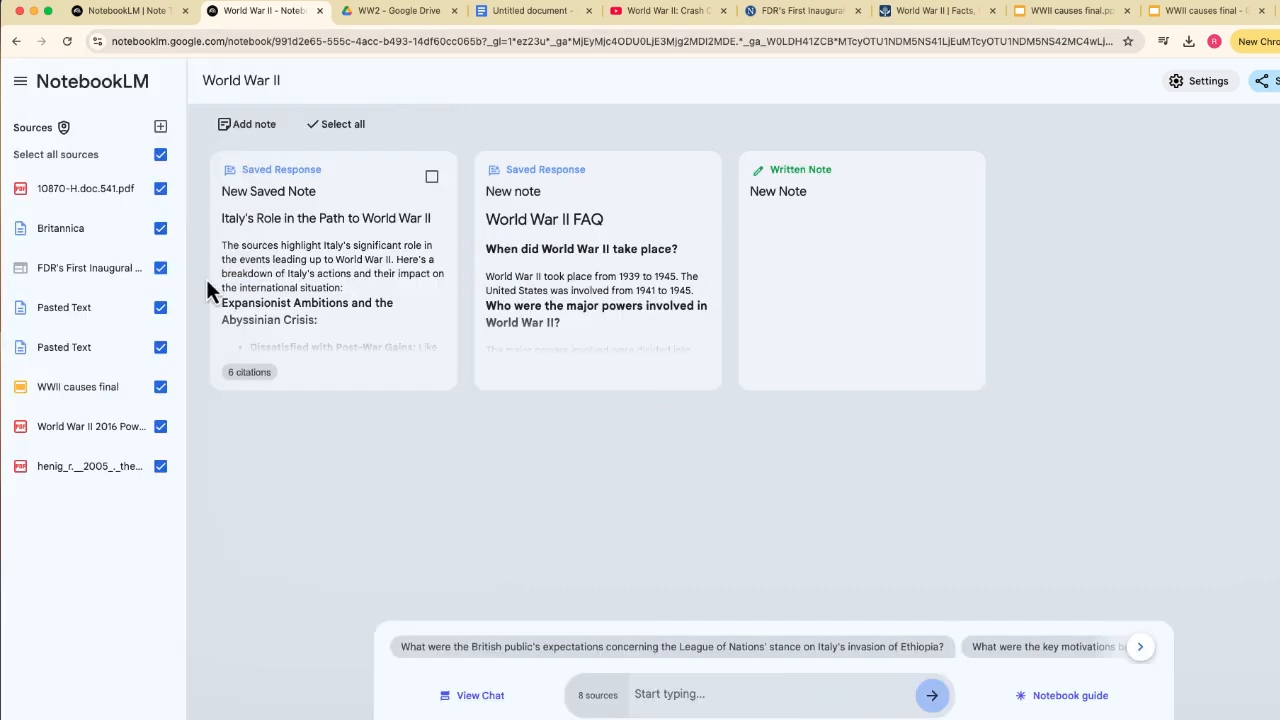
Step: Rename the pasted transcript source to "Crash Course"
{"action": "left_click", "coordinate": [21, 312]}
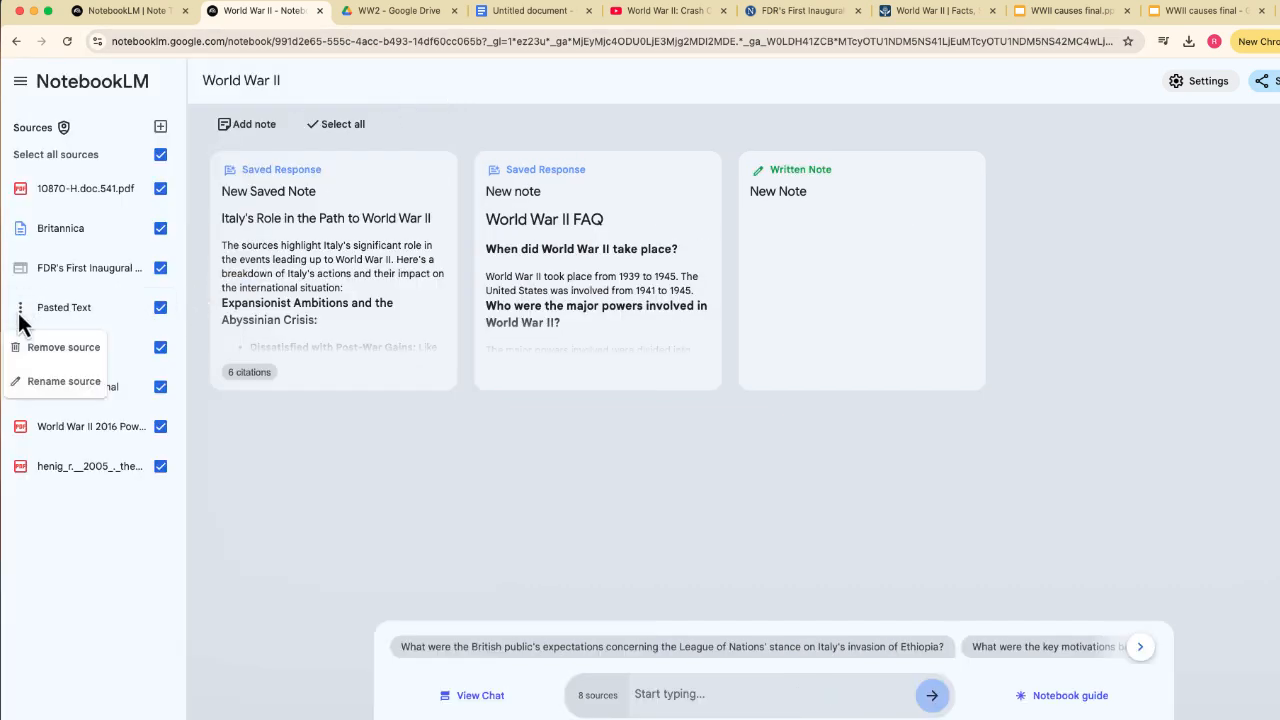
{"action": "left_click", "coordinate": [45, 385]}
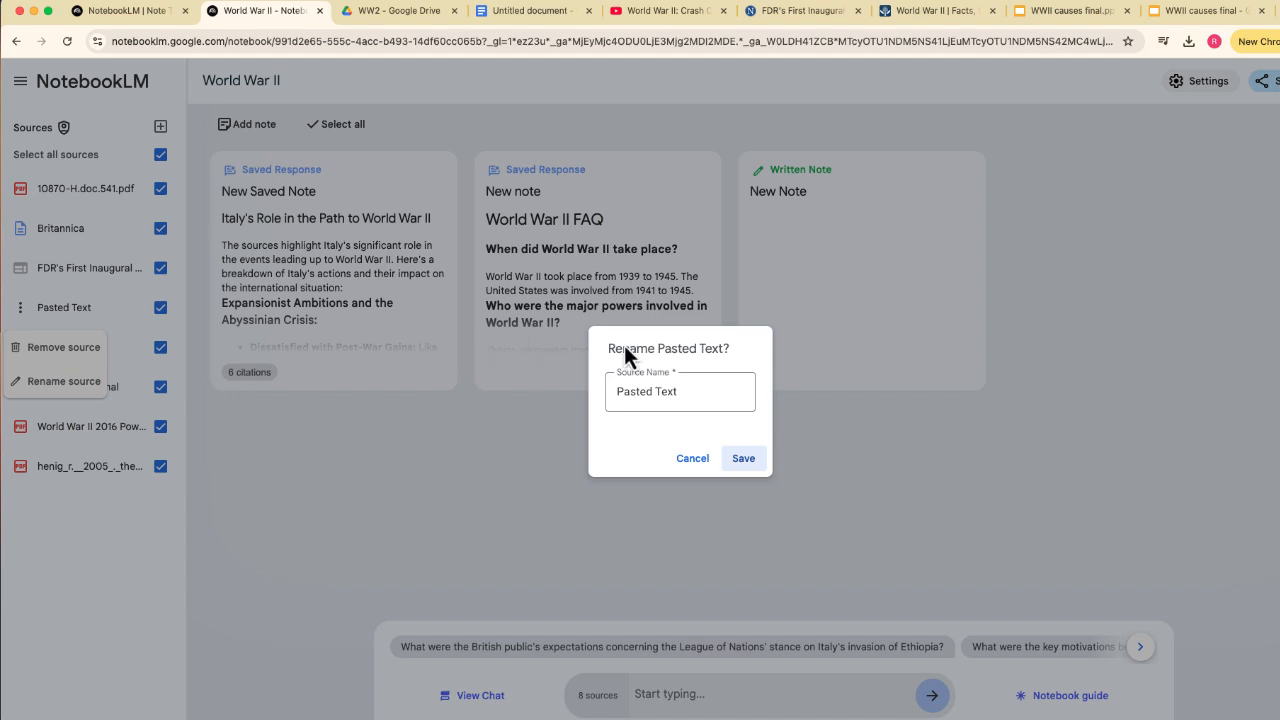
{"action": "left_click", "coordinate": [640, 391]}
{"action": "key", "text": "super+a"}
{"action": "type", "text": "Crash"}
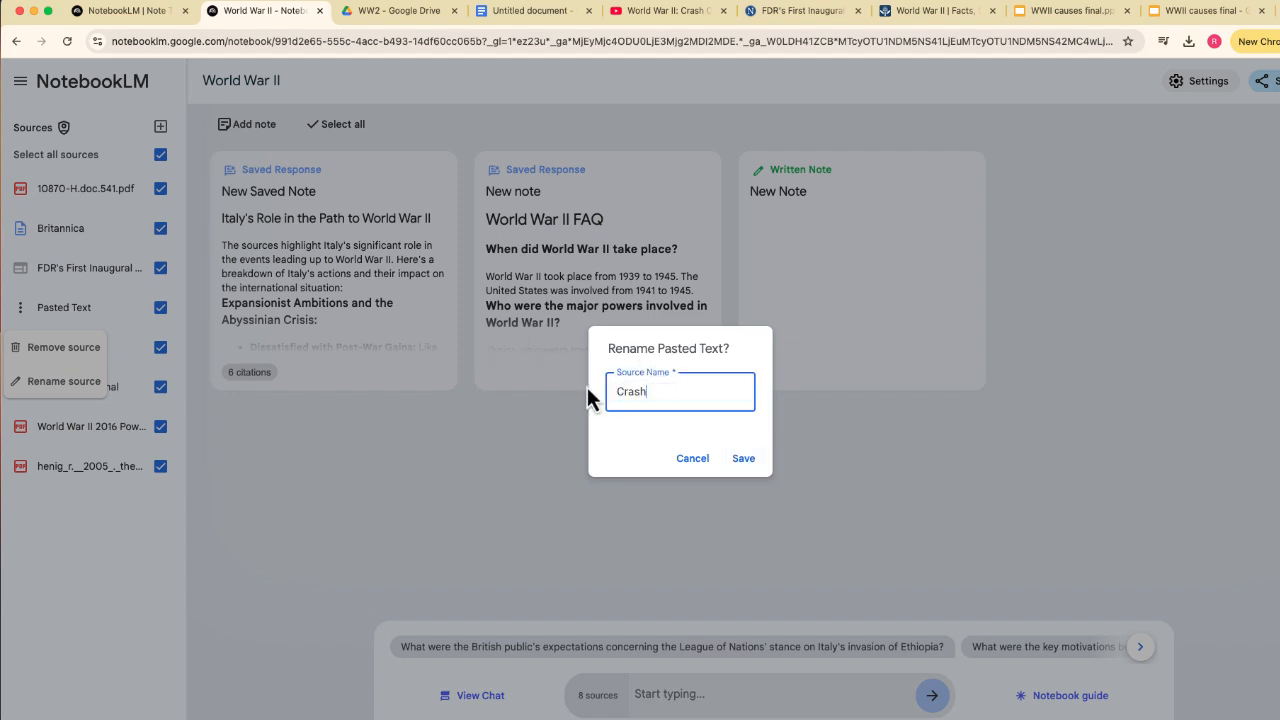
{"action": "type", "text": " Course"}
{"action": "left_click", "coordinate": [743, 459]}
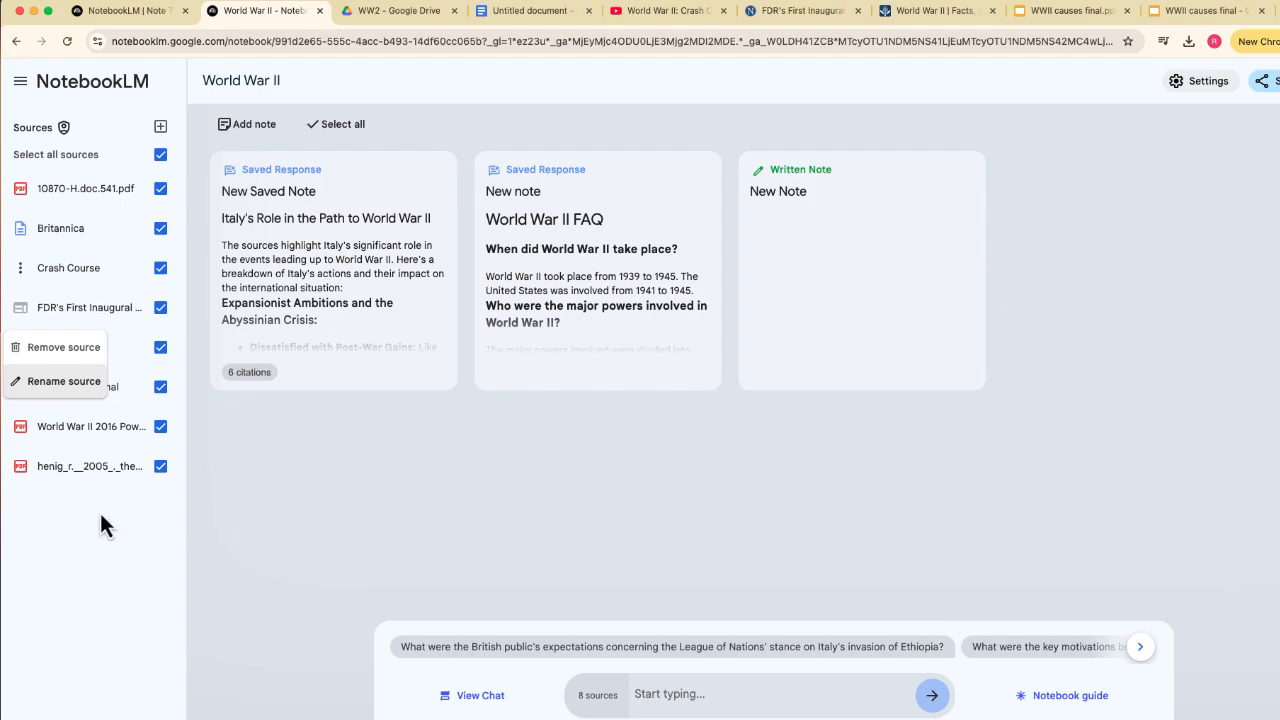
Step: Go back on YouTube to "WORLD WAR 2 Full Movie (1930s - 1945) - A Complete Overview", pause it, and copy its web address
{"action": "left_click", "coordinate": [640, 12]}
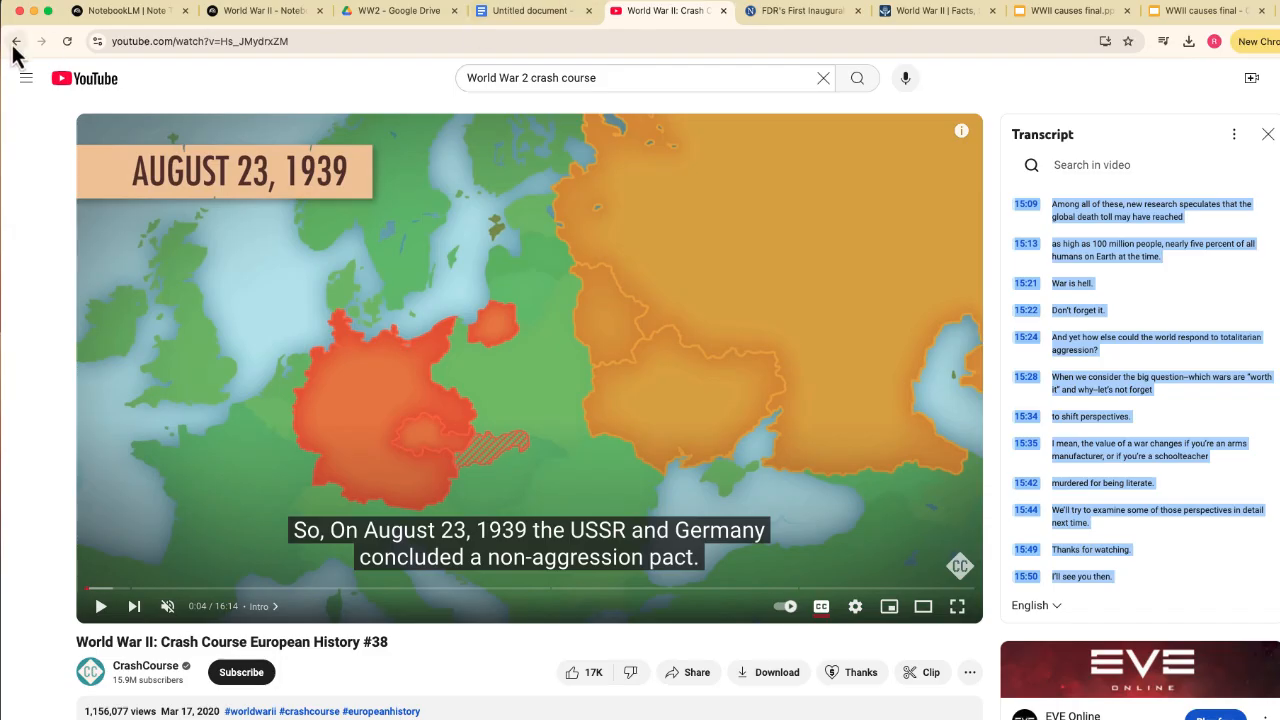
{"action": "left_click", "coordinate": [16, 41]}
{"action": "left_click", "coordinate": [16, 42]}
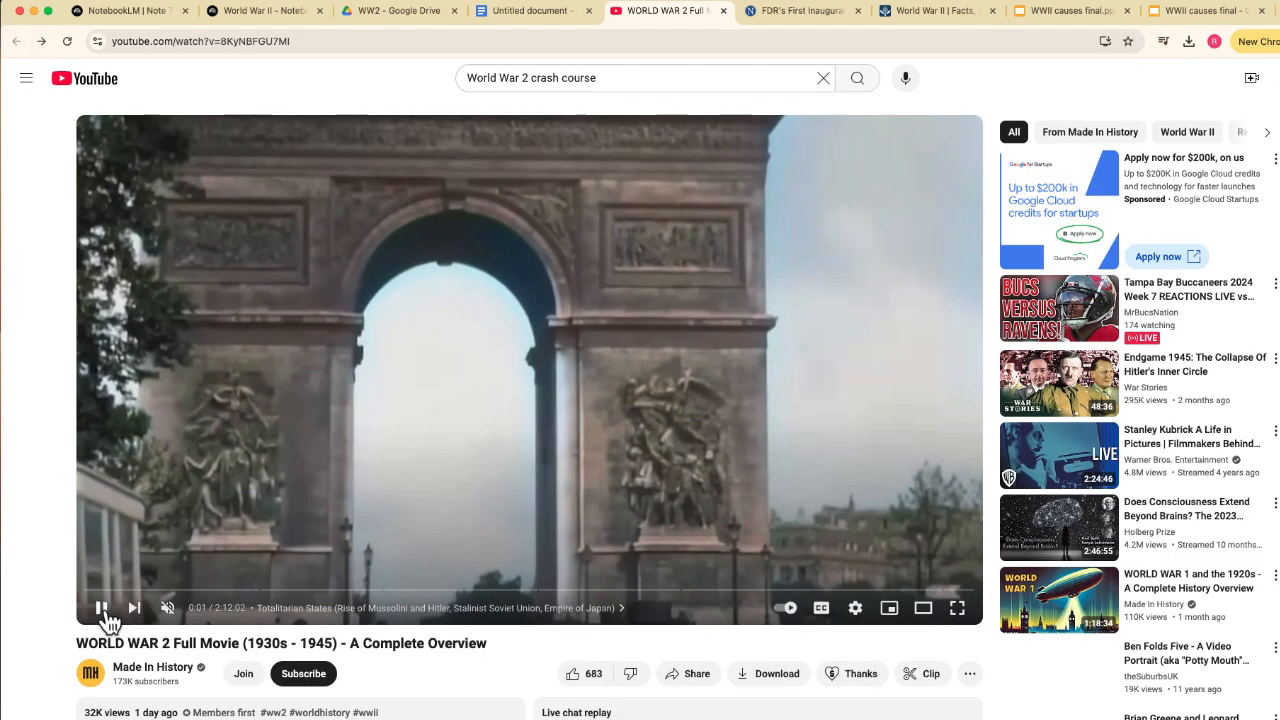
{"action": "left_click", "coordinate": [102, 609]}
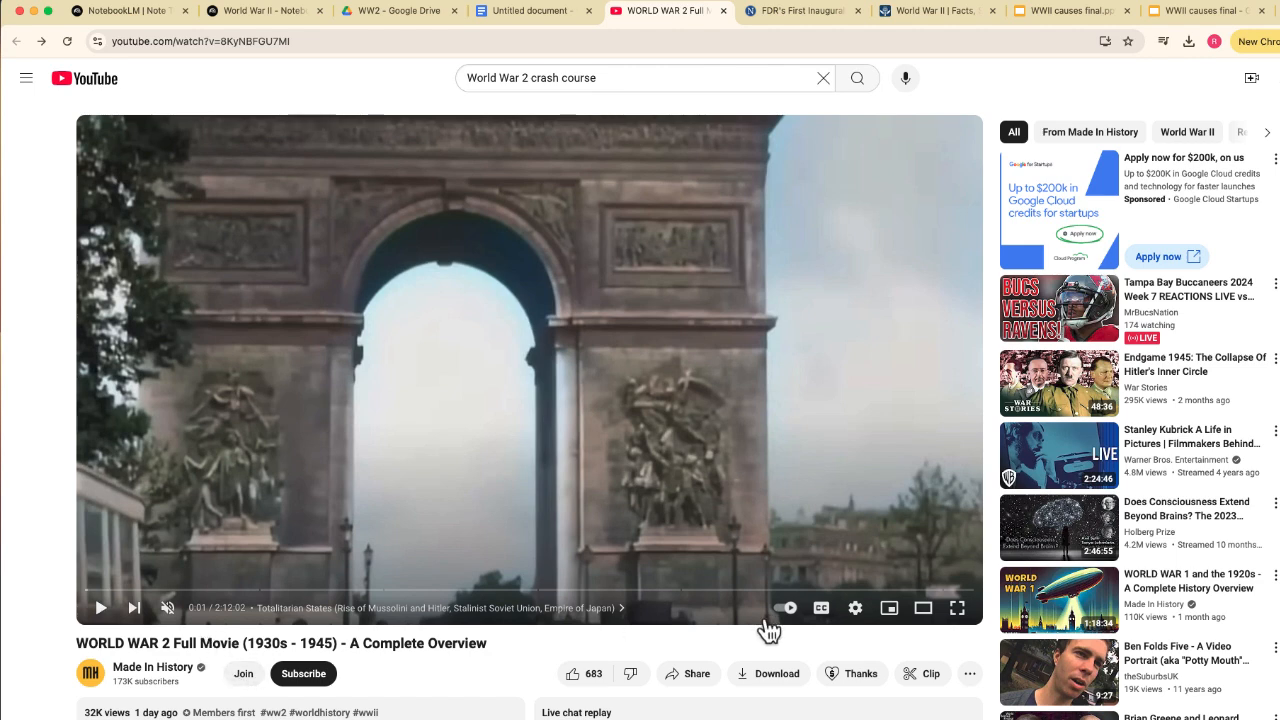
{"action": "left_click", "coordinate": [214, 41]}
{"action": "key", "text": "super+c"}
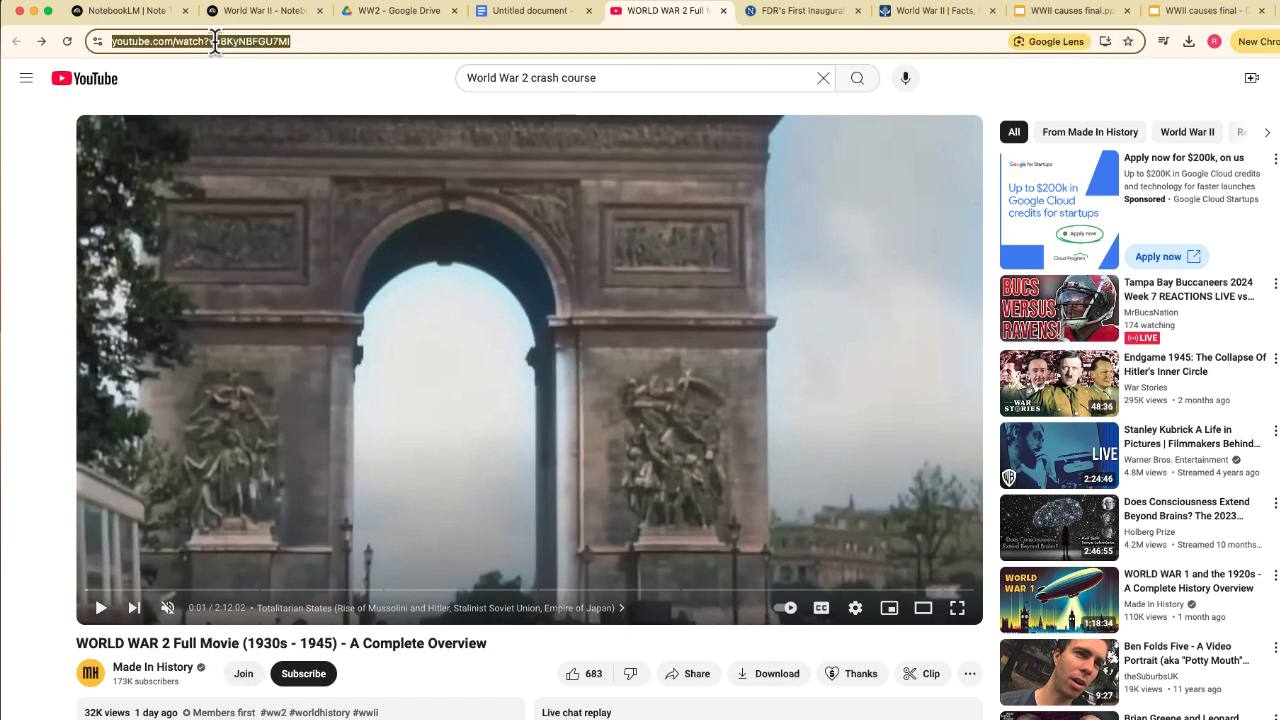
{"action": "key", "text": "BackSpace"}
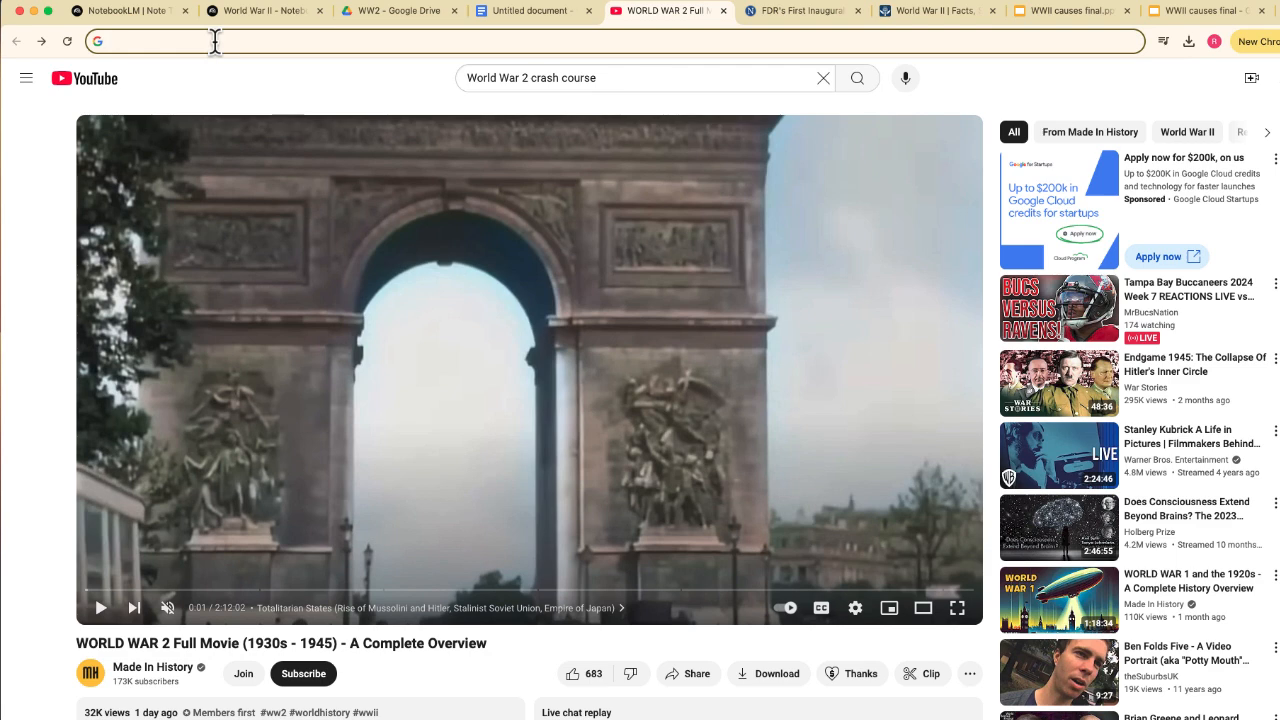
Step: Add the copied full-movie video link to the World War II notebook as a YouTube source
{"action": "left_click", "coordinate": [270, 15]}
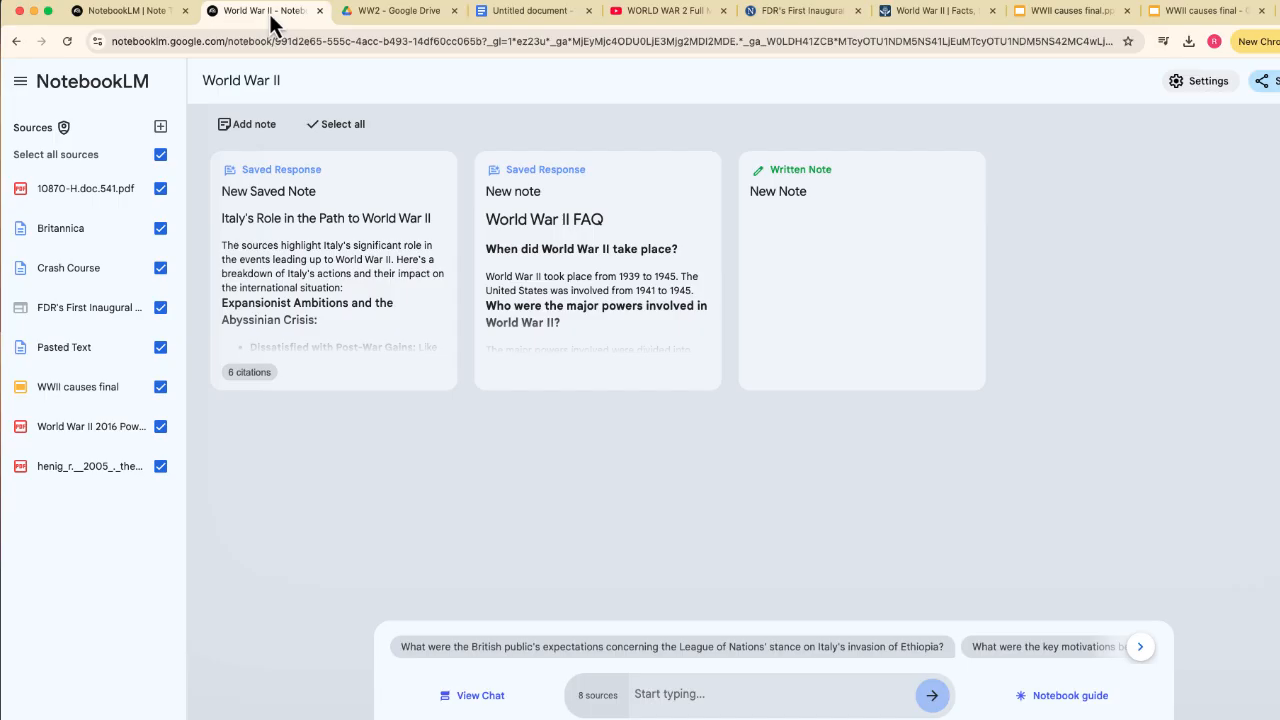
{"action": "left_click", "coordinate": [160, 130]}
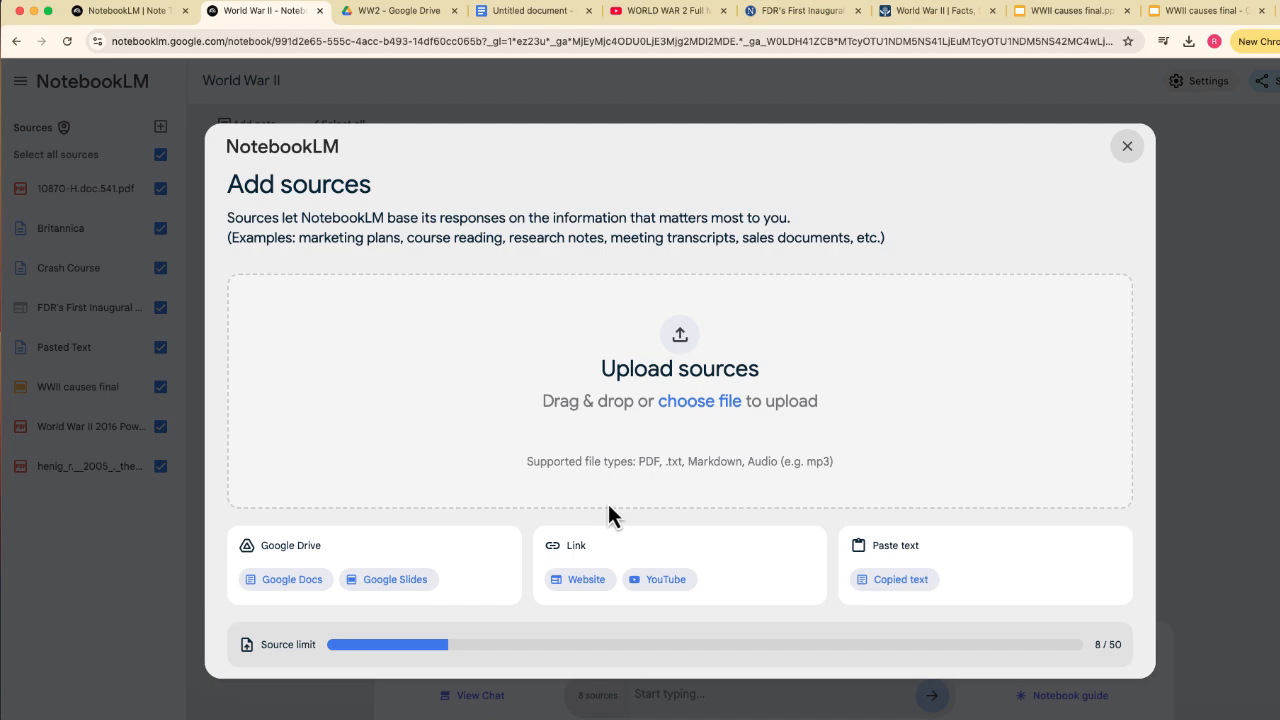
{"action": "left_click", "coordinate": [664, 577]}
{"action": "left_click", "coordinate": [386, 314]}
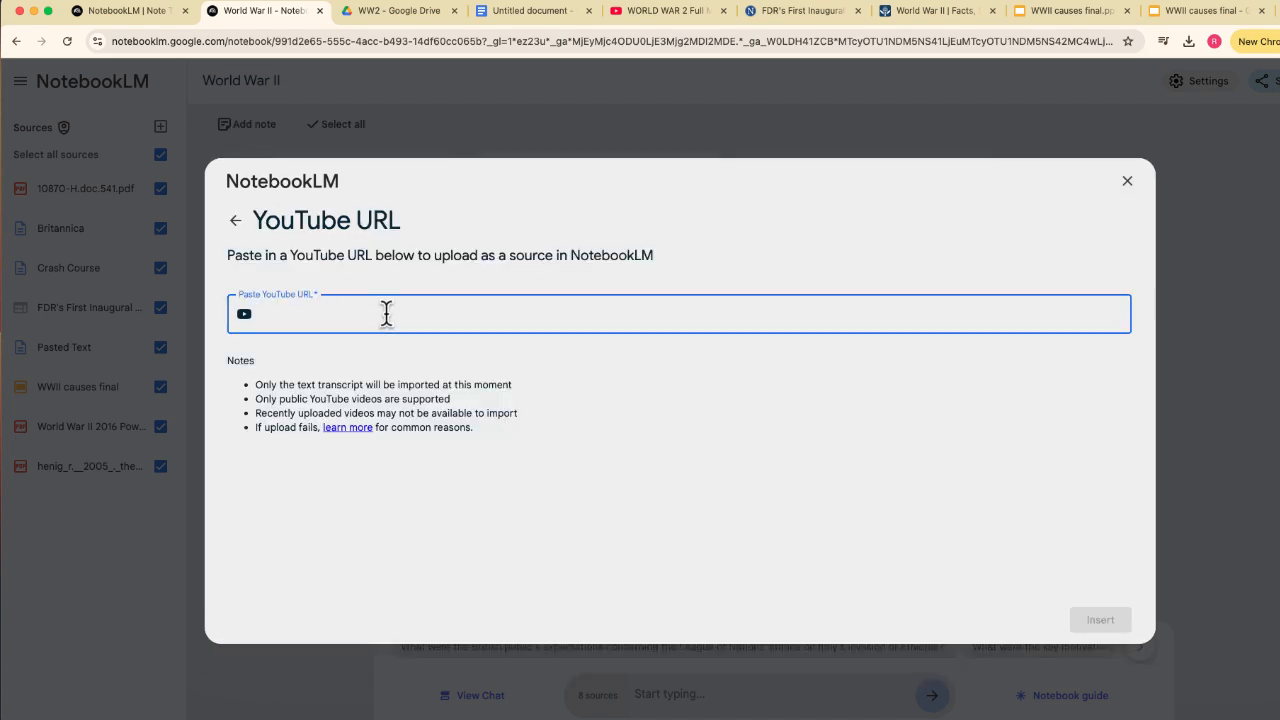
{"action": "key", "text": "super+v"}
{"action": "left_click", "coordinate": [1124, 630]}
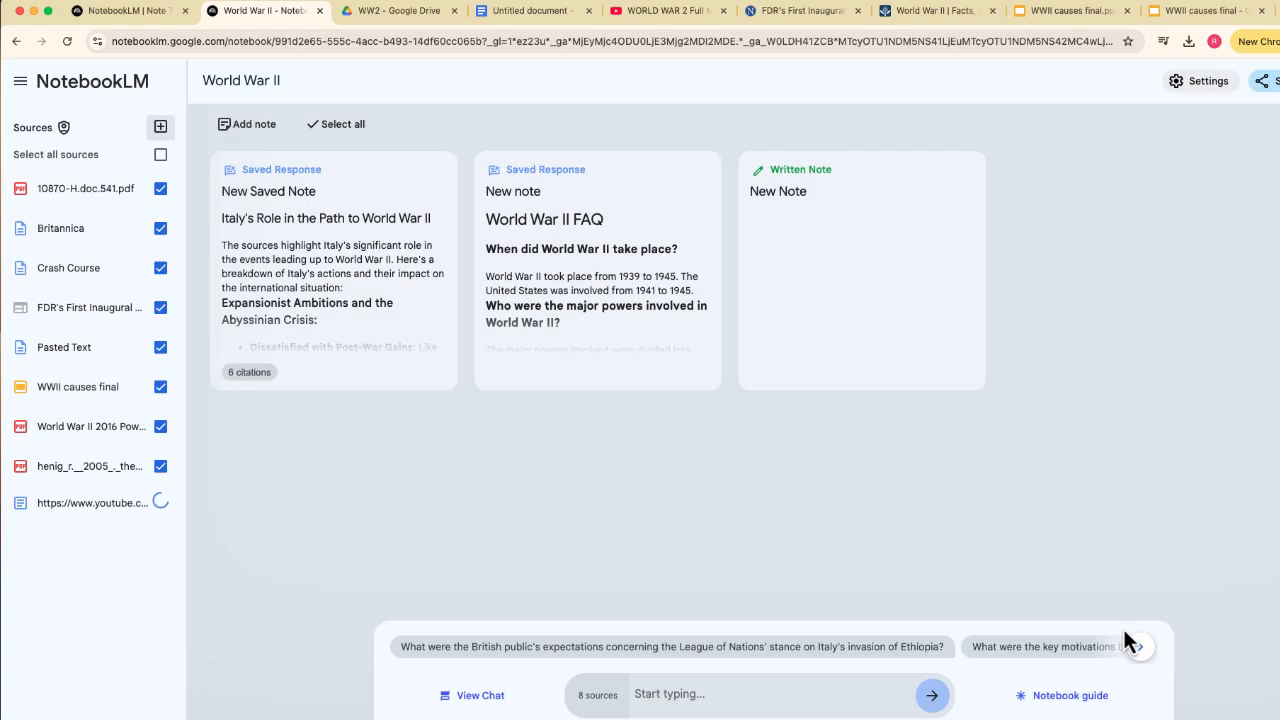
Step: Open the full-movie video's transcript on YouTube and copy all of its time-stamped text
{"action": "mouse_move", "coordinate": [166, 508]}
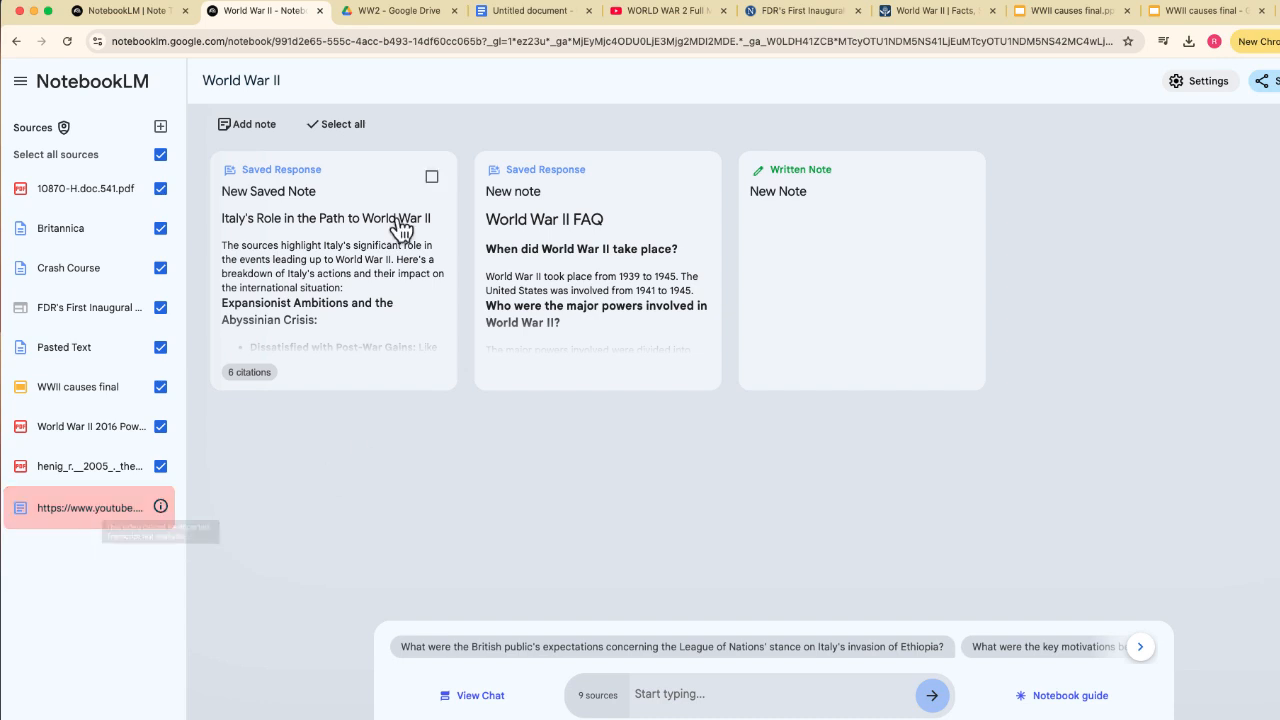
{"action": "left_click", "coordinate": [667, 13]}
{"action": "scroll", "coordinate": [358, 291], "scroll_direction": "down", "scroll_amount": 10}
{"action": "left_click", "coordinate": [131, 629]}
{"action": "scroll", "coordinate": [671, 543], "scroll_direction": "up", "scroll_amount": 10}
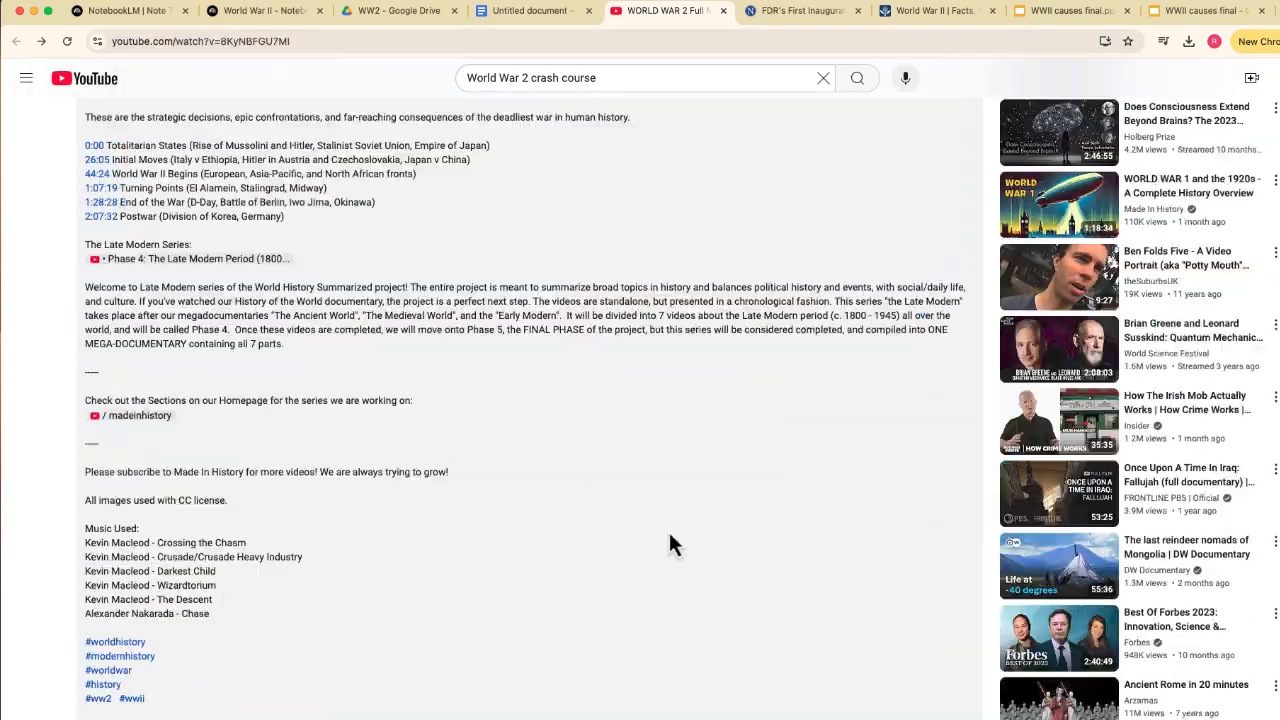
{"action": "left_click_drag", "start_coordinate": [1012, 202], "coordinate": [1165, 690]}
Step: Add the copied full-movie transcript to the World War II notebook as a pasted-text source
{"action": "left_click", "coordinate": [265, 10]}
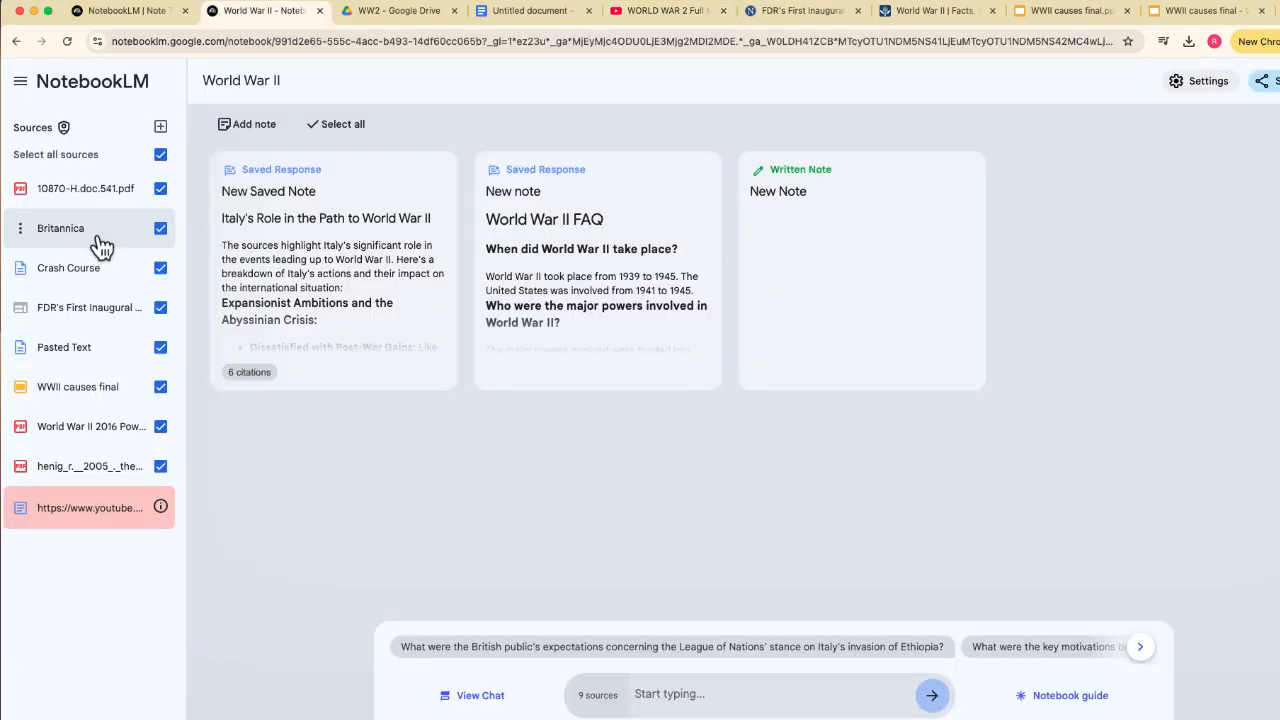
{"action": "left_click", "coordinate": [160, 126]}
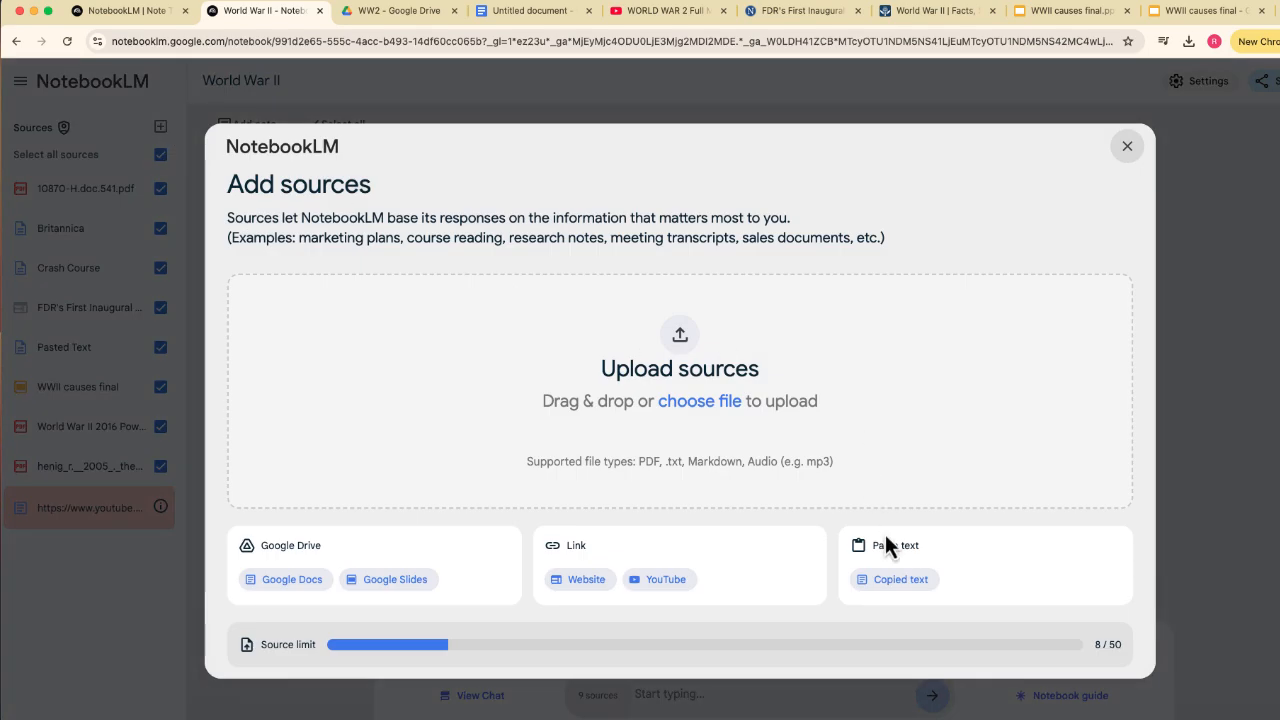
{"action": "left_click", "coordinate": [897, 580]}
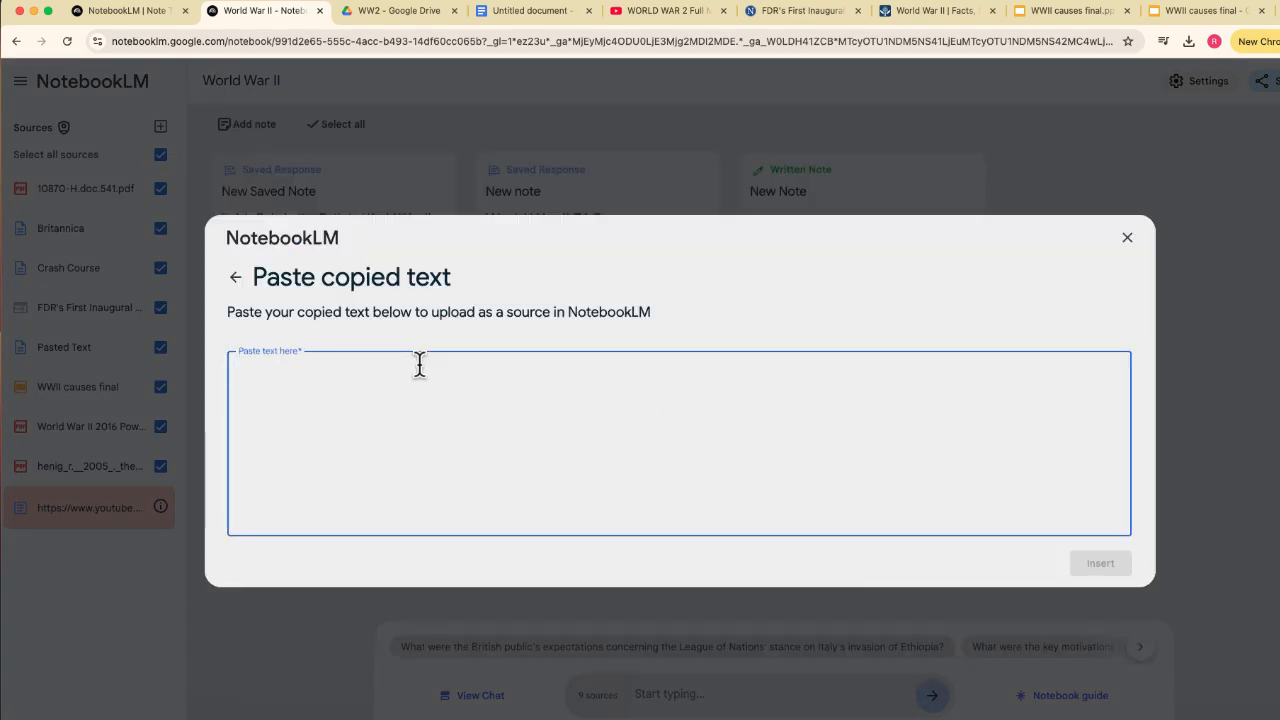
{"action": "key", "text": "super+v"}
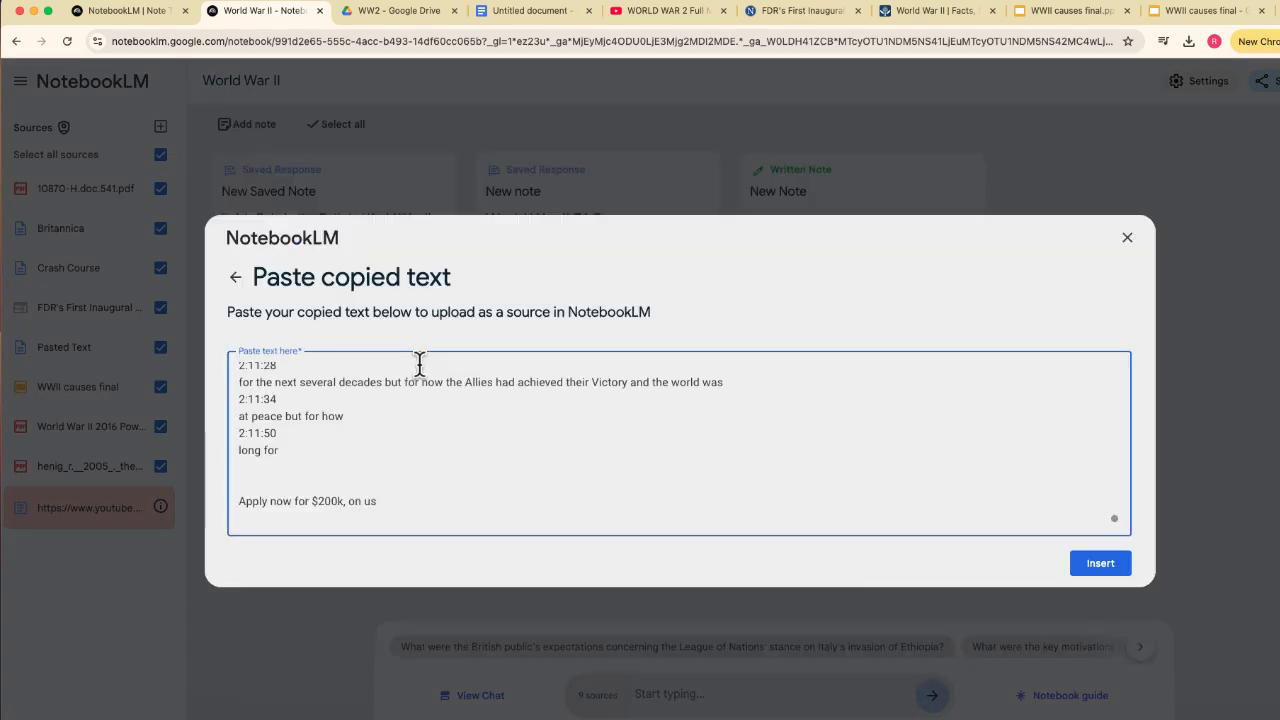
{"action": "left_click", "coordinate": [1100, 563]}
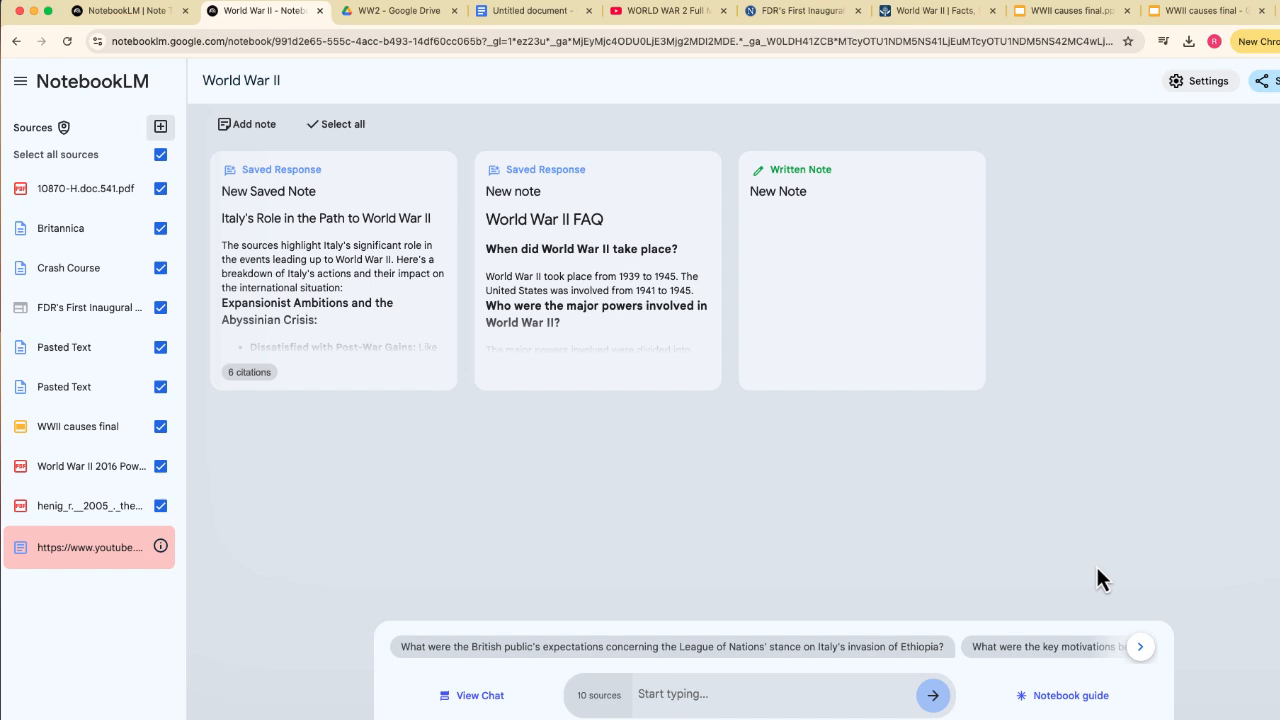
Step: Open both Pasted Text sources in turn, compare their source guides and transcript text, and close them
{"action": "left_click", "coordinate": [118, 389]}
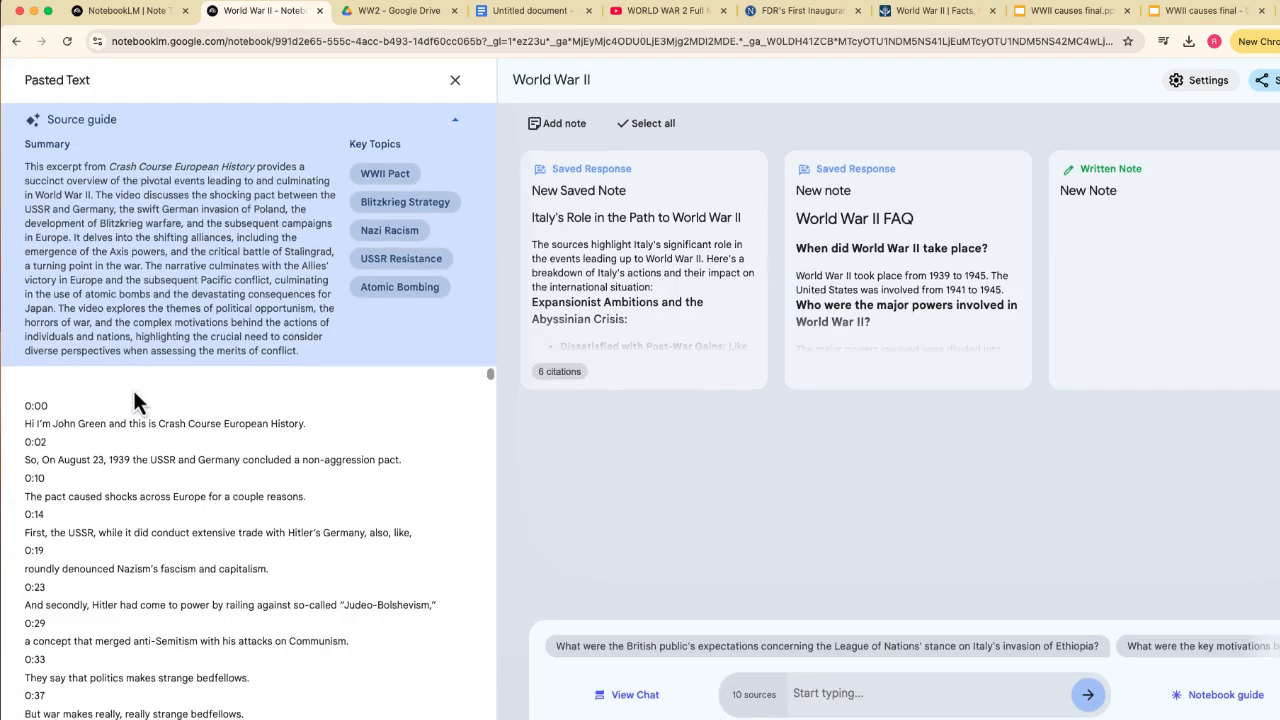
{"action": "left_click", "coordinate": [455, 80]}
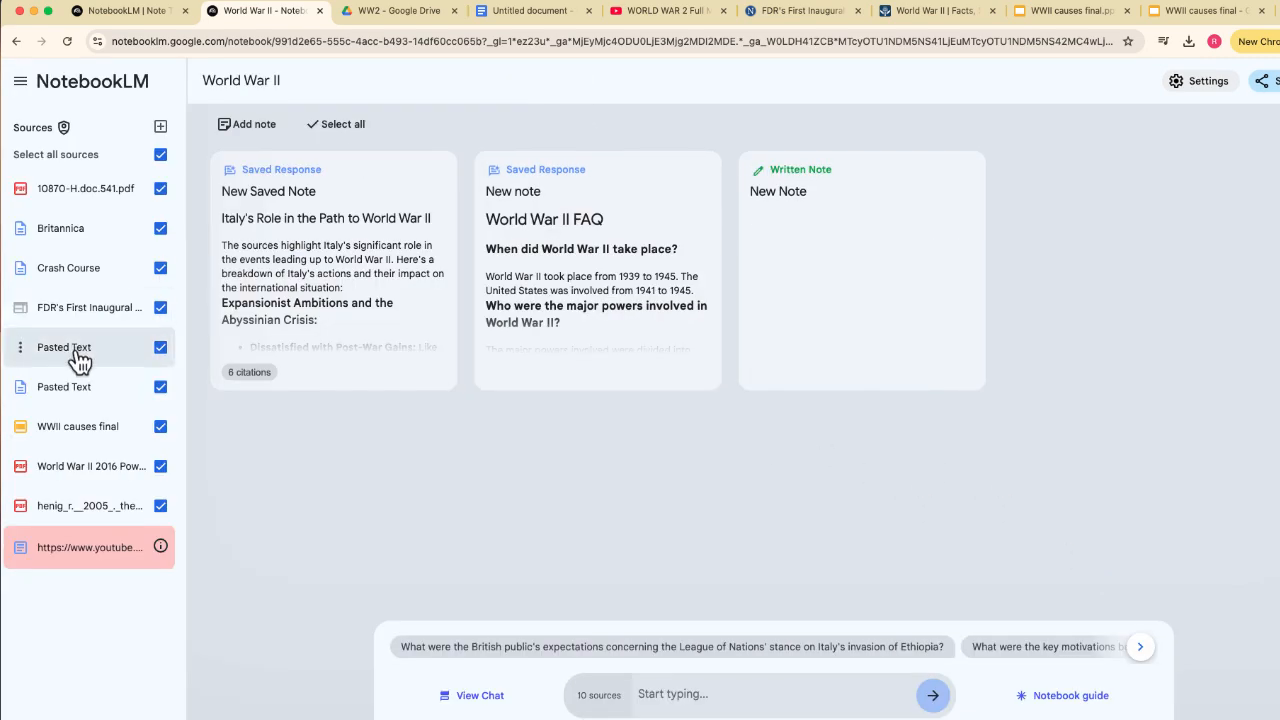
{"action": "left_click", "coordinate": [75, 352]}
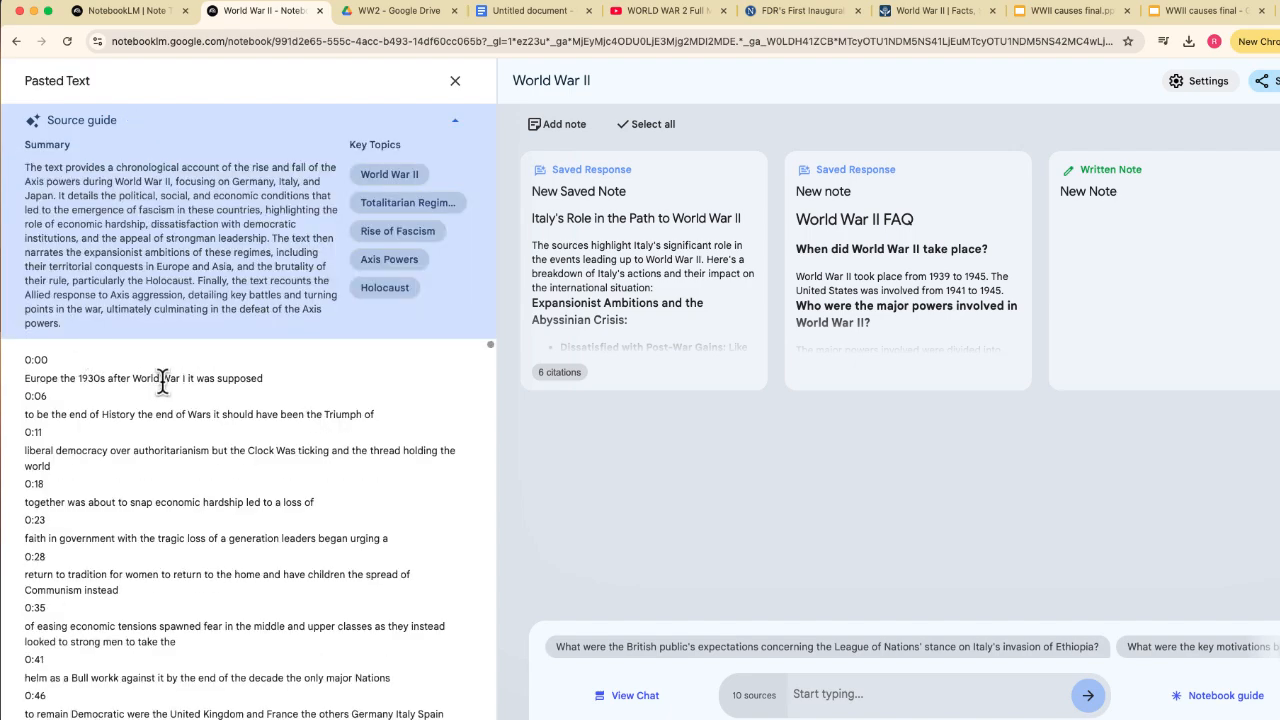
{"action": "left_click", "coordinate": [455, 80]}
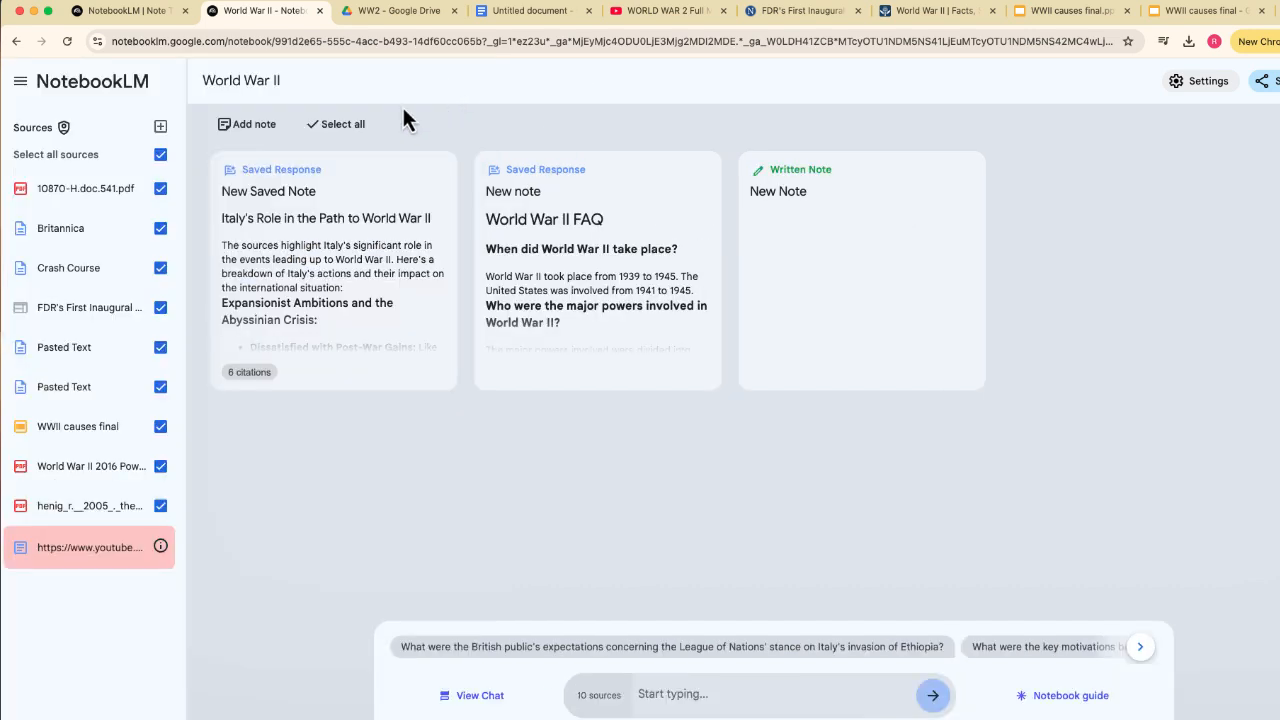
Step: Rename the pasted full-movie transcript source to "WW2 doc"
{"action": "left_click", "coordinate": [20, 348]}
{"action": "left_click", "coordinate": [60, 421]}
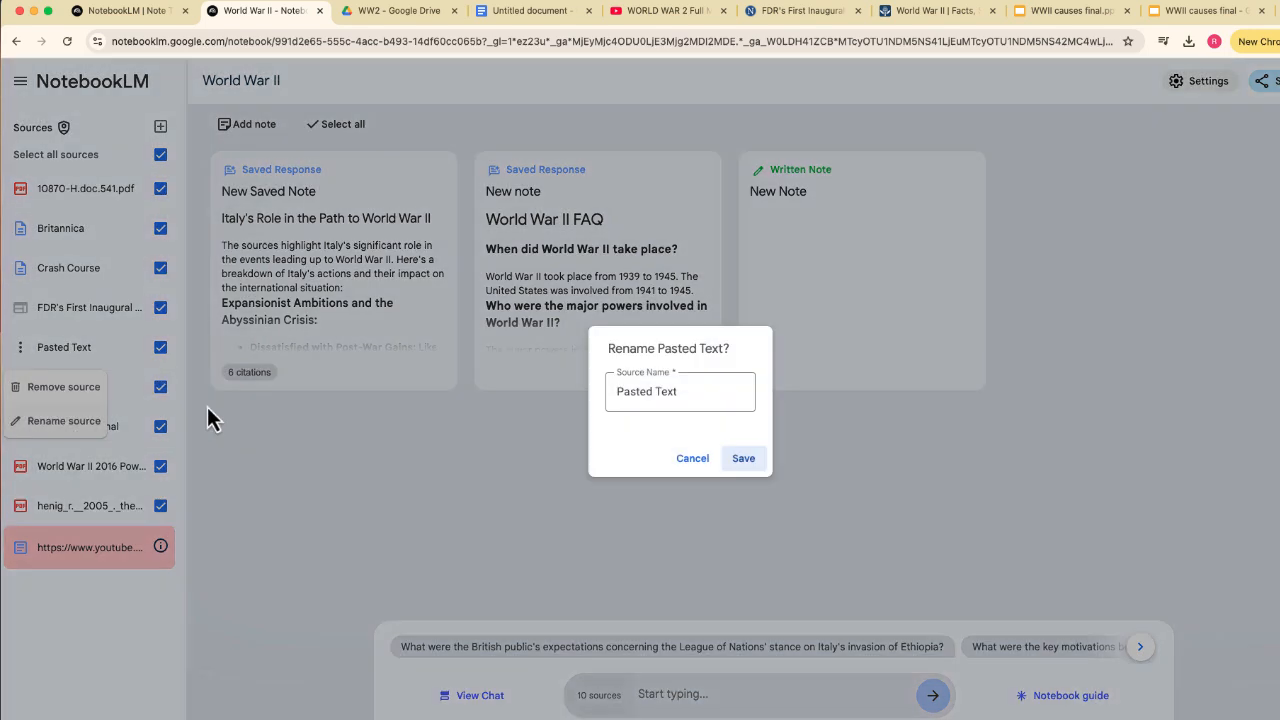
{"action": "type", "text": "W"}
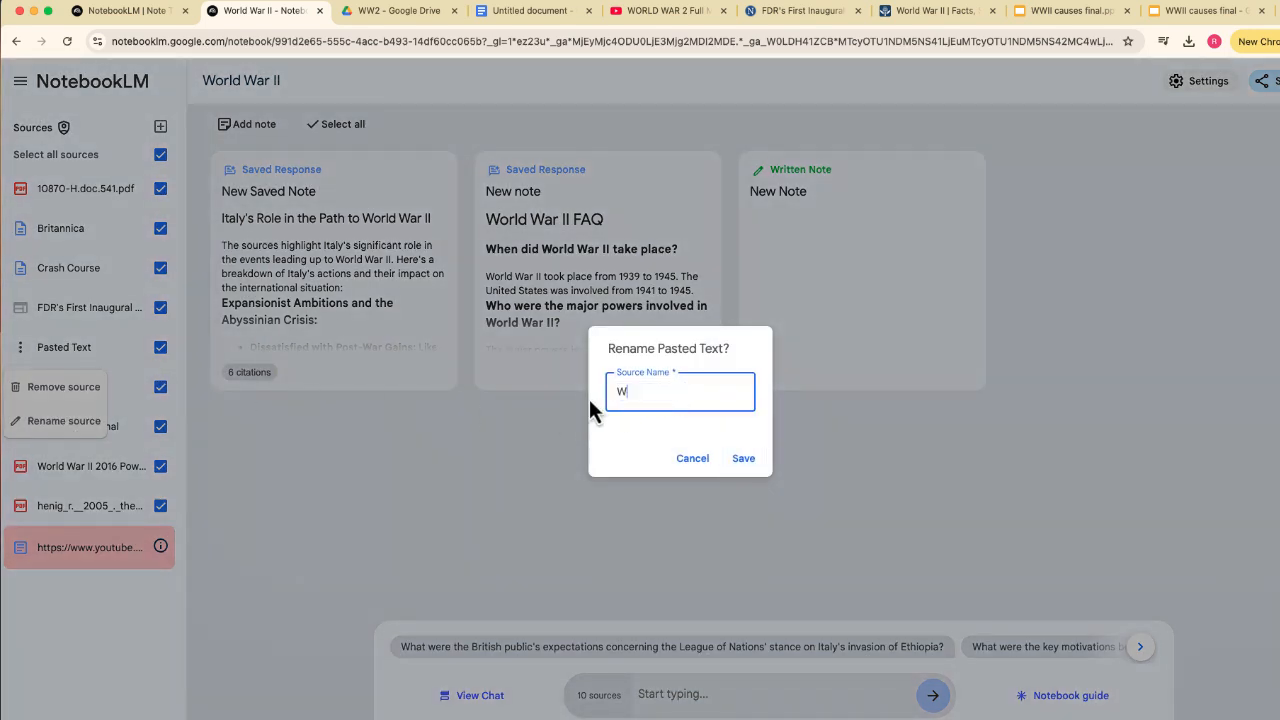
{"action": "type", "text": "W2 doc"}
{"action": "left_click", "coordinate": [752, 464]}
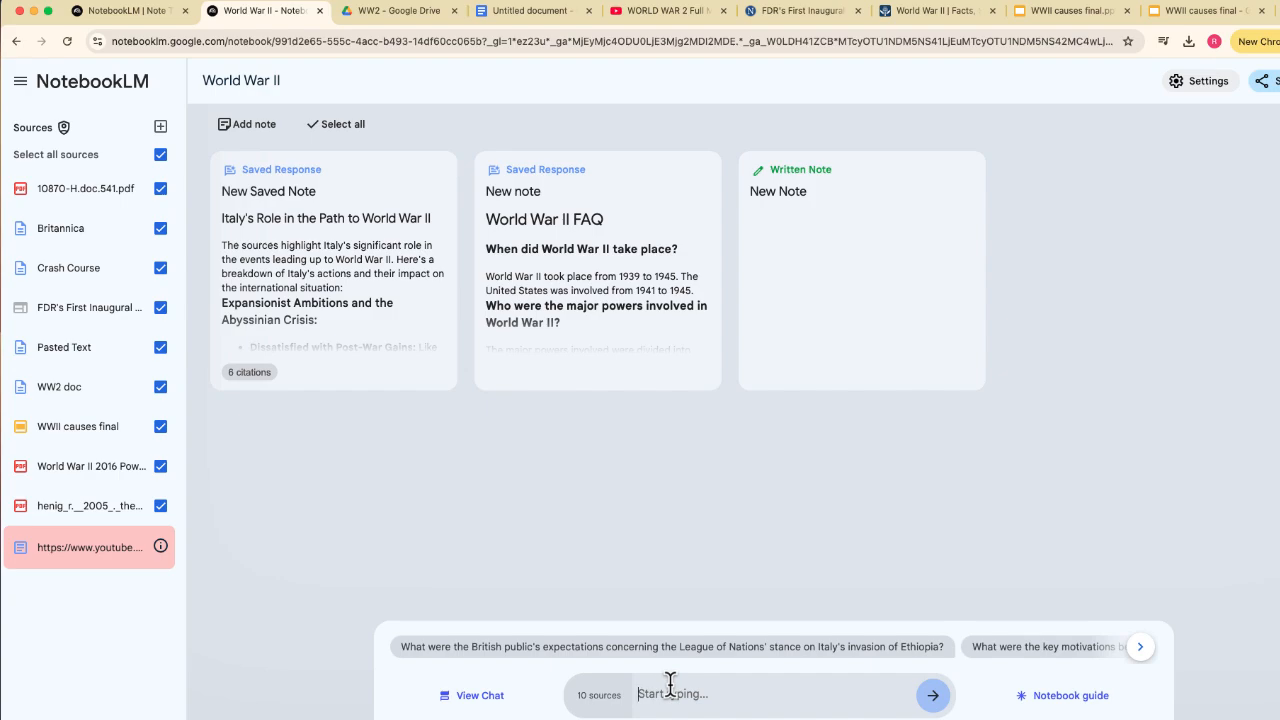
Step: Ask in the notebook chat "Why didn't the US just drop the atomic bomb on the axis powers?"
{"action": "left_click", "coordinate": [488, 695]}
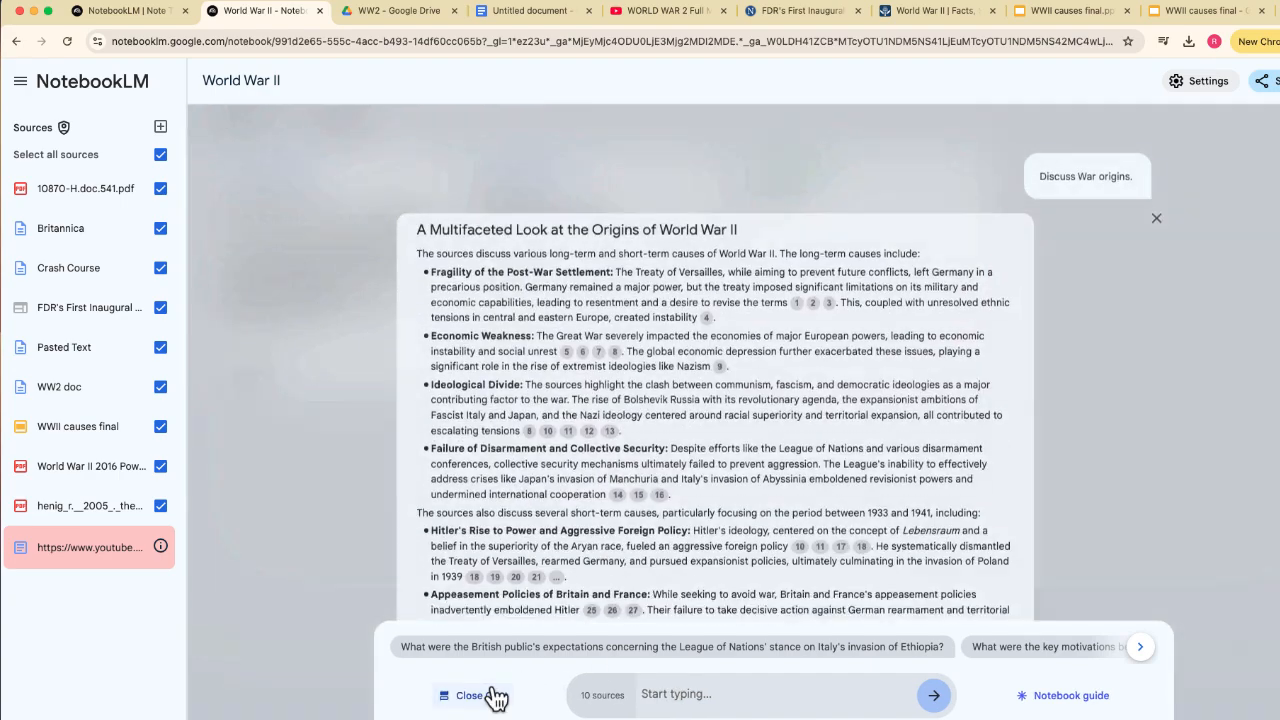
{"action": "scroll", "coordinate": [736, 505], "scroll_direction": "down", "scroll_amount": 15}
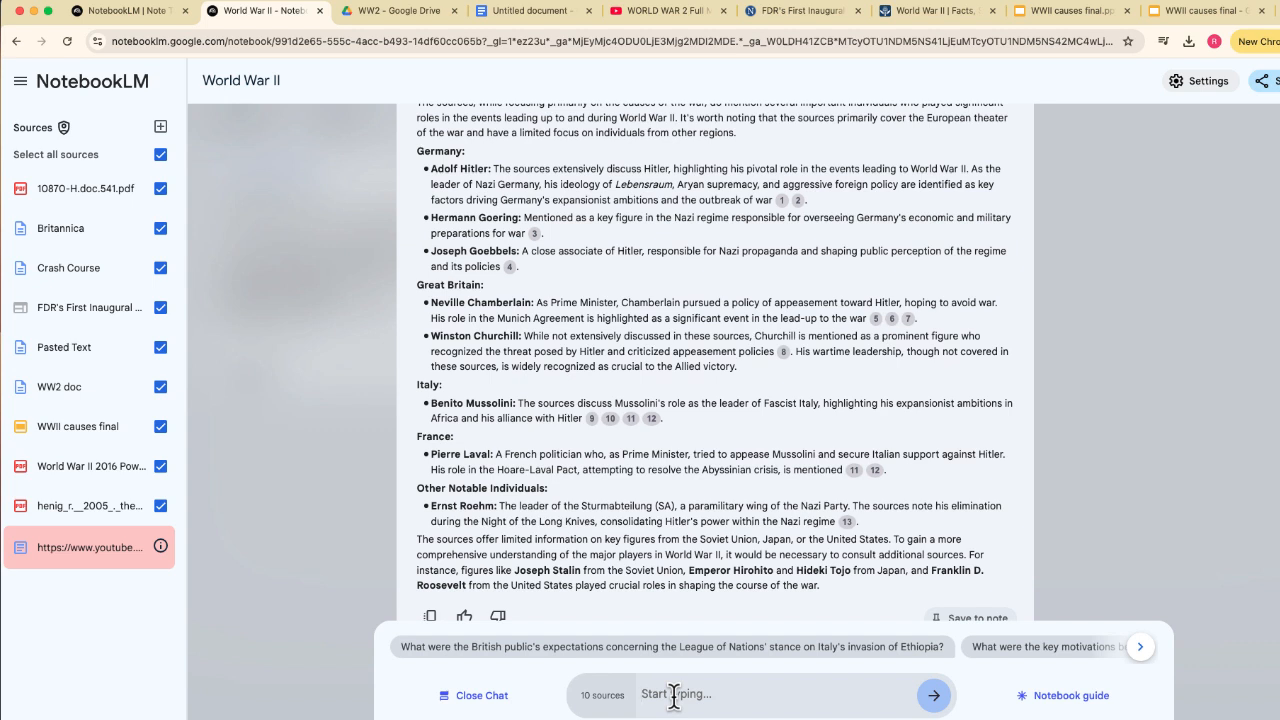
{"action": "left_click", "coordinate": [674, 696]}
{"action": "type", "text": "Why didn't the US just dro"}
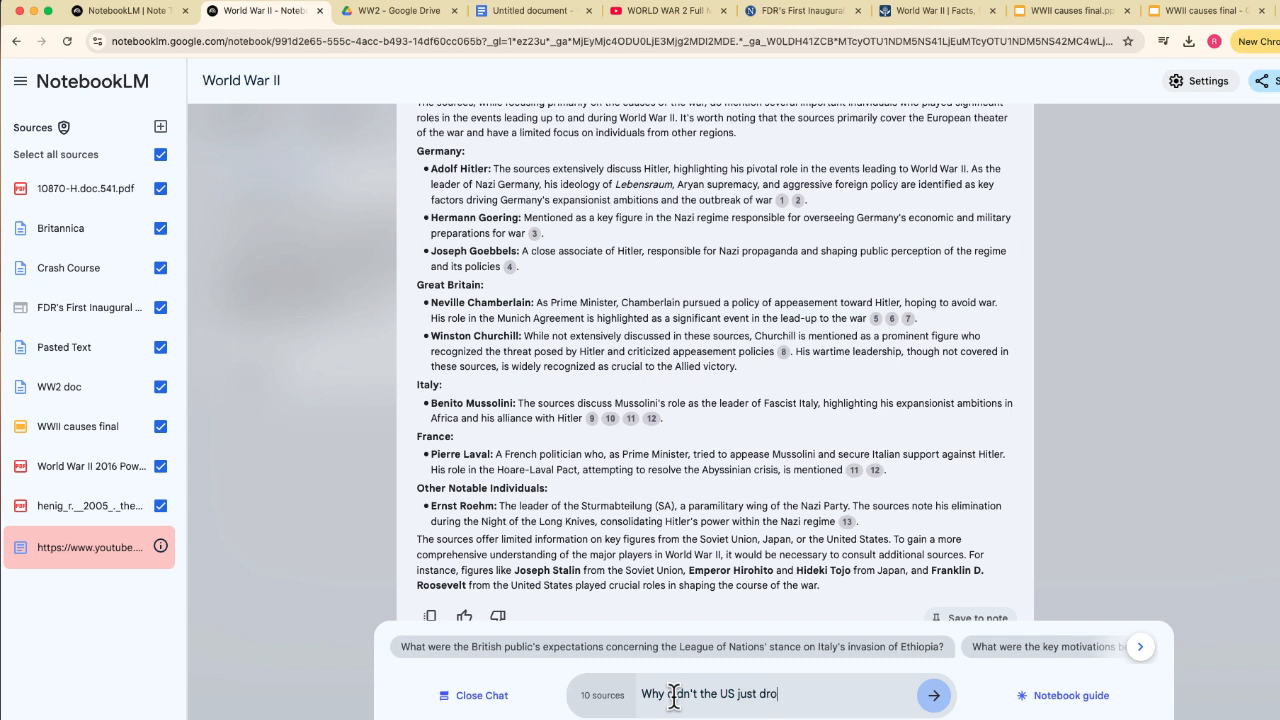
{"action": "type", "text": "p the atomic n"}
{"action": "key", "text": "BackSpace"}
{"action": "type", "text": "bomb on the axis powers?"}
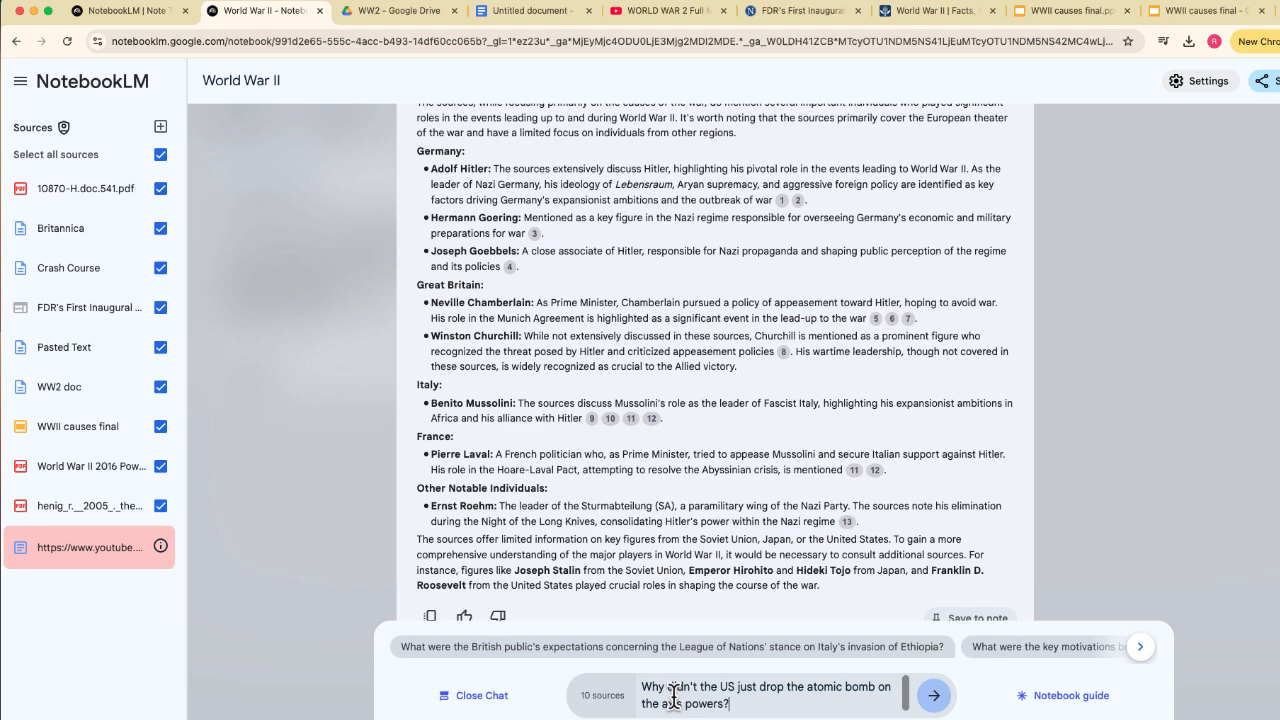
{"action": "key", "text": "Return"}
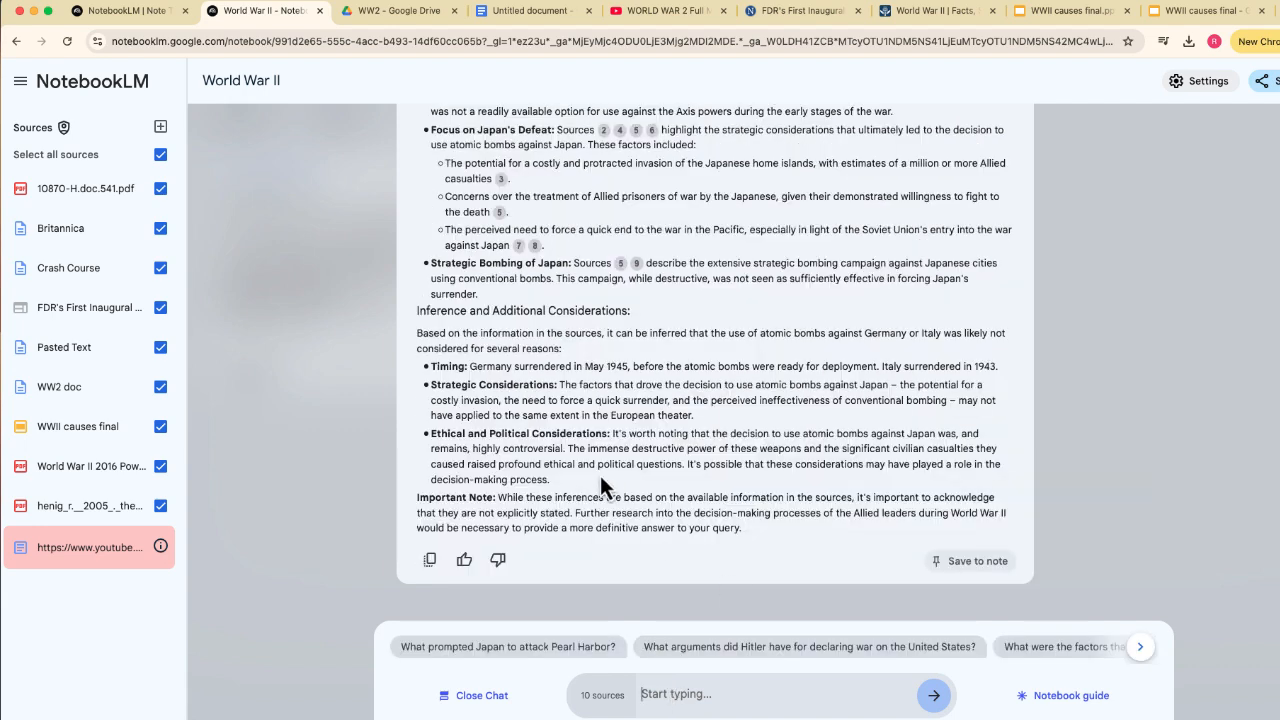
Step: Review the chat answer about the atomic bomb, including its source insights, inferences and closing note
{"action": "scroll", "coordinate": [600, 477], "scroll_direction": "up", "scroll_amount": 4}
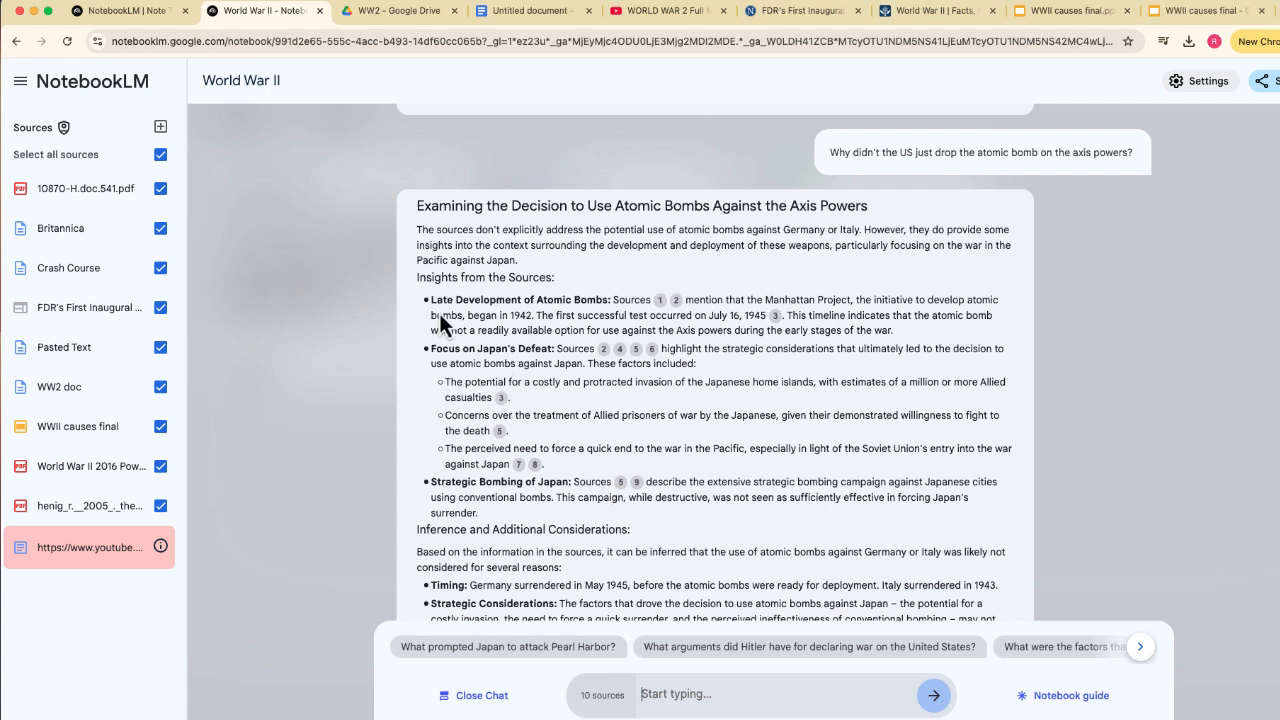
{"action": "scroll", "coordinate": [528, 439], "scroll_direction": "down", "scroll_amount": 3}
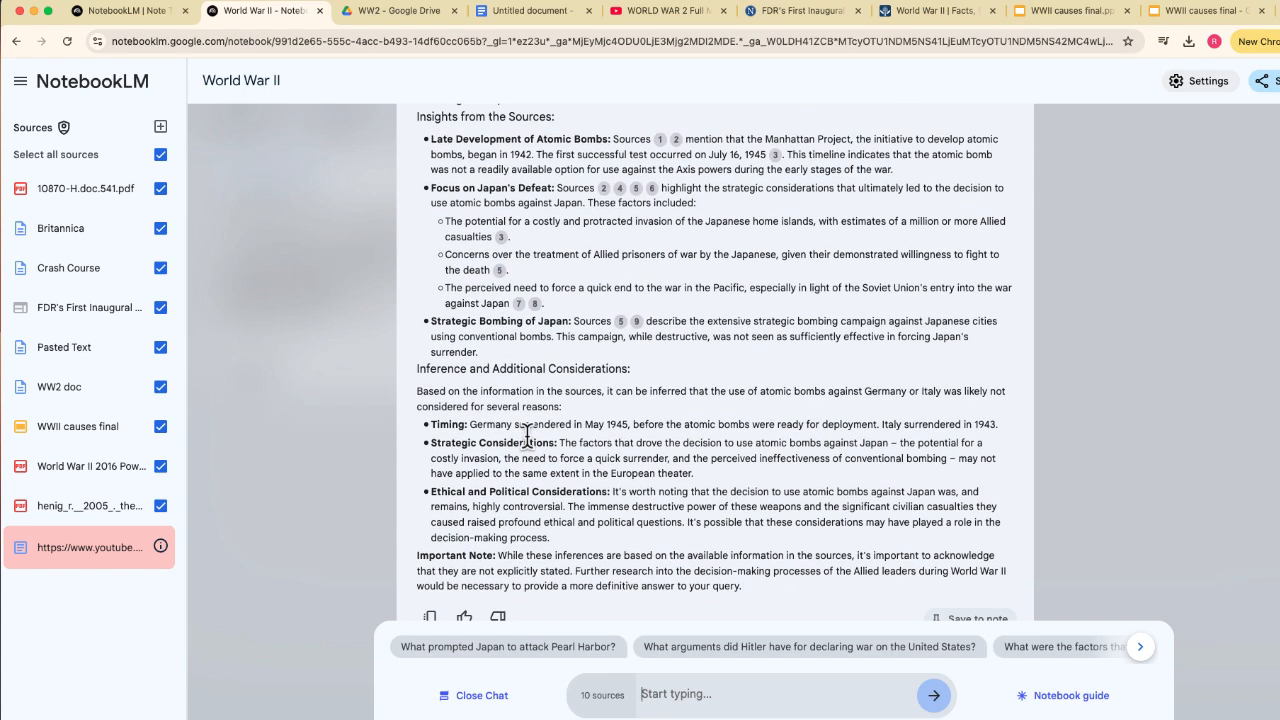
{"action": "scroll", "coordinate": [543, 446], "scroll_direction": "down", "scroll_amount": 1}
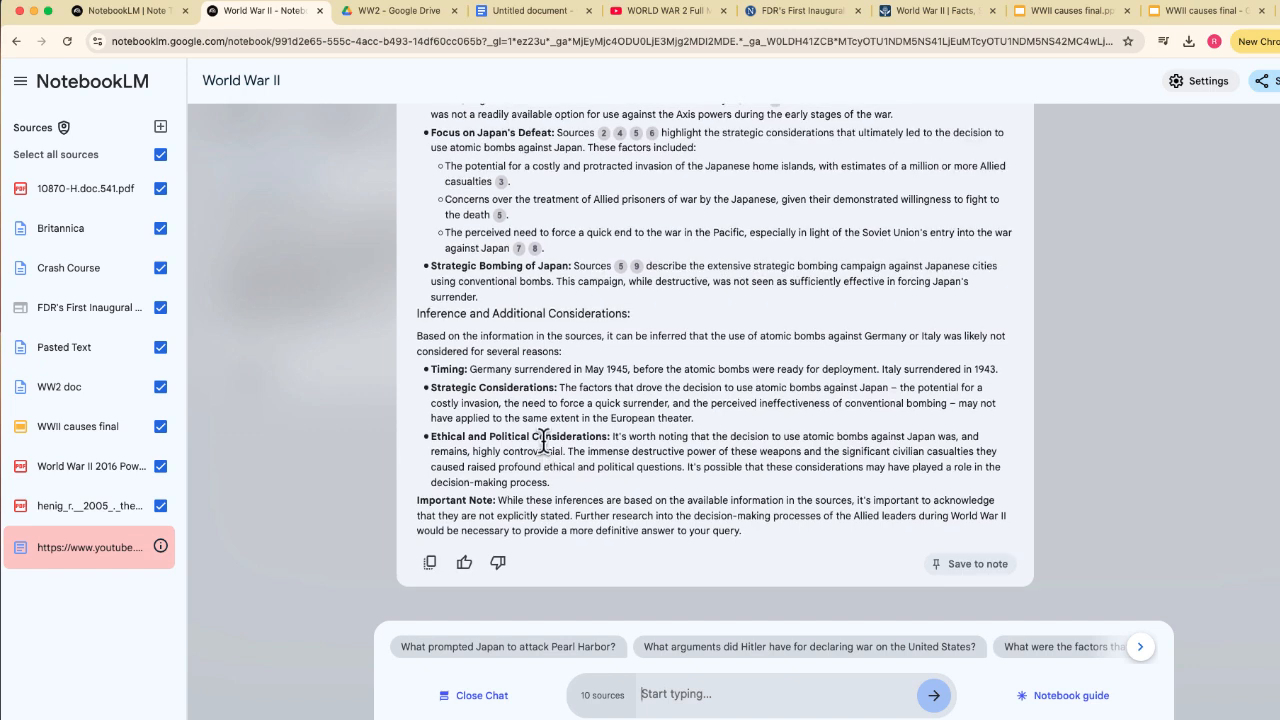
{"action": "scroll", "coordinate": [543, 455], "scroll_direction": "up", "scroll_amount": 3}
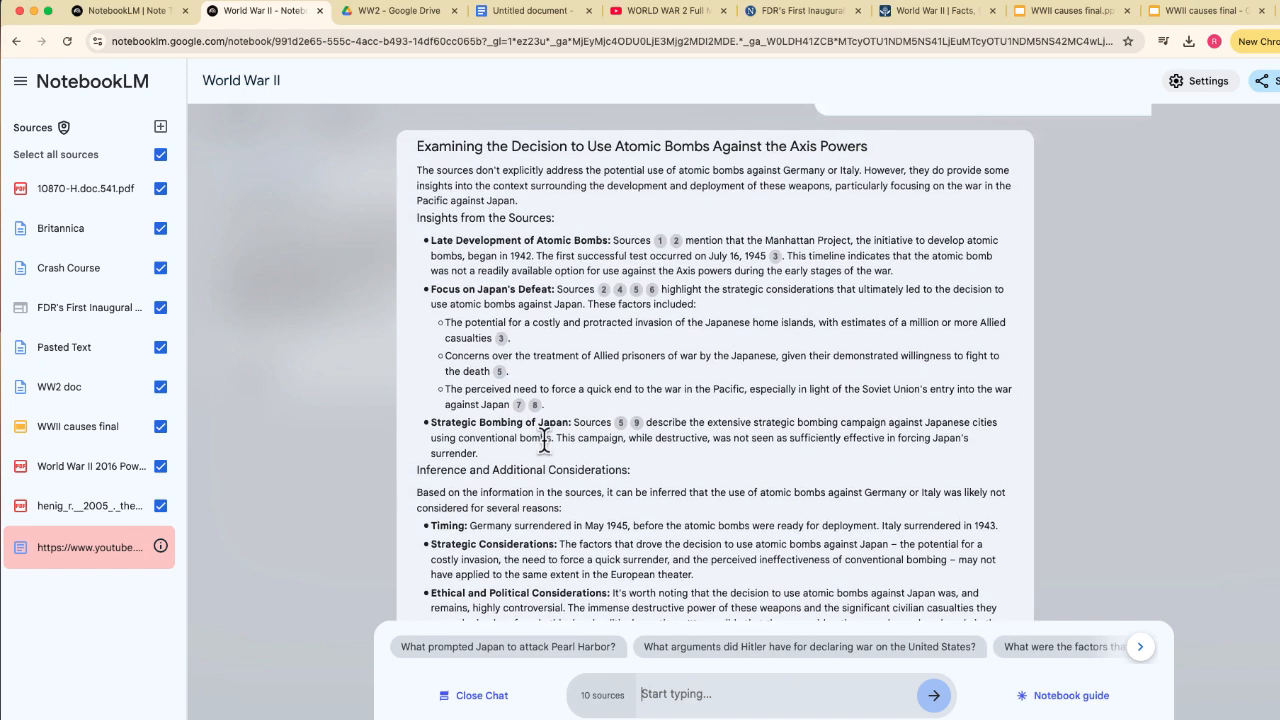
{"action": "scroll", "coordinate": [543, 455], "scroll_direction": "down", "scroll_amount": 3}
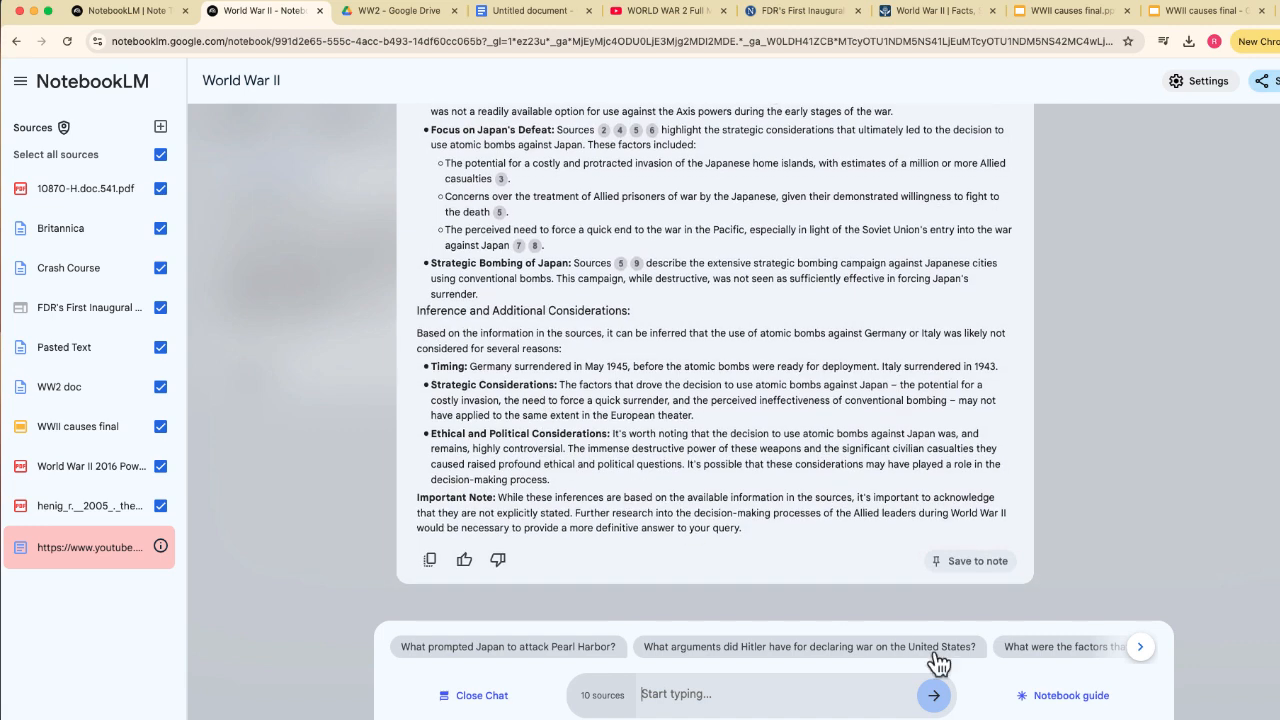
Step: Open the notebook guide, look over its summary, and generate a study guide from the sources
{"action": "left_click", "coordinate": [1063, 696]}
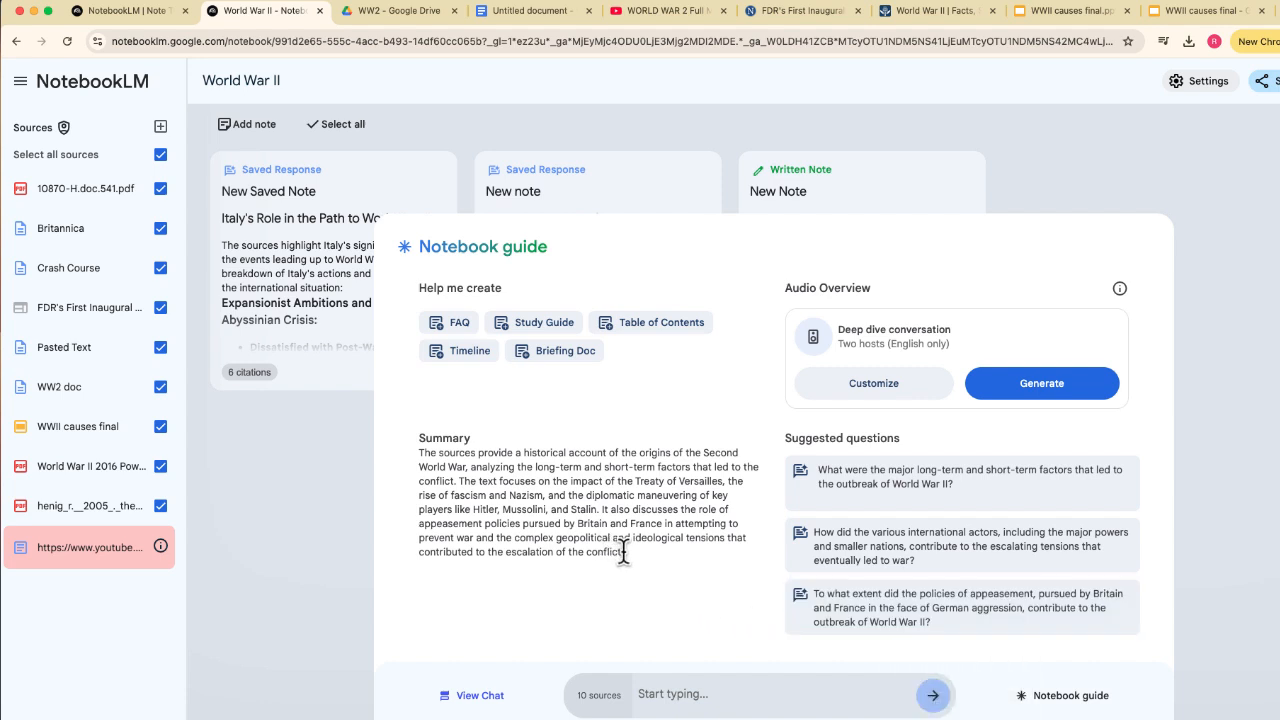
{"action": "left_click_drag", "start_coordinate": [623, 552], "coordinate": [441, 467]}
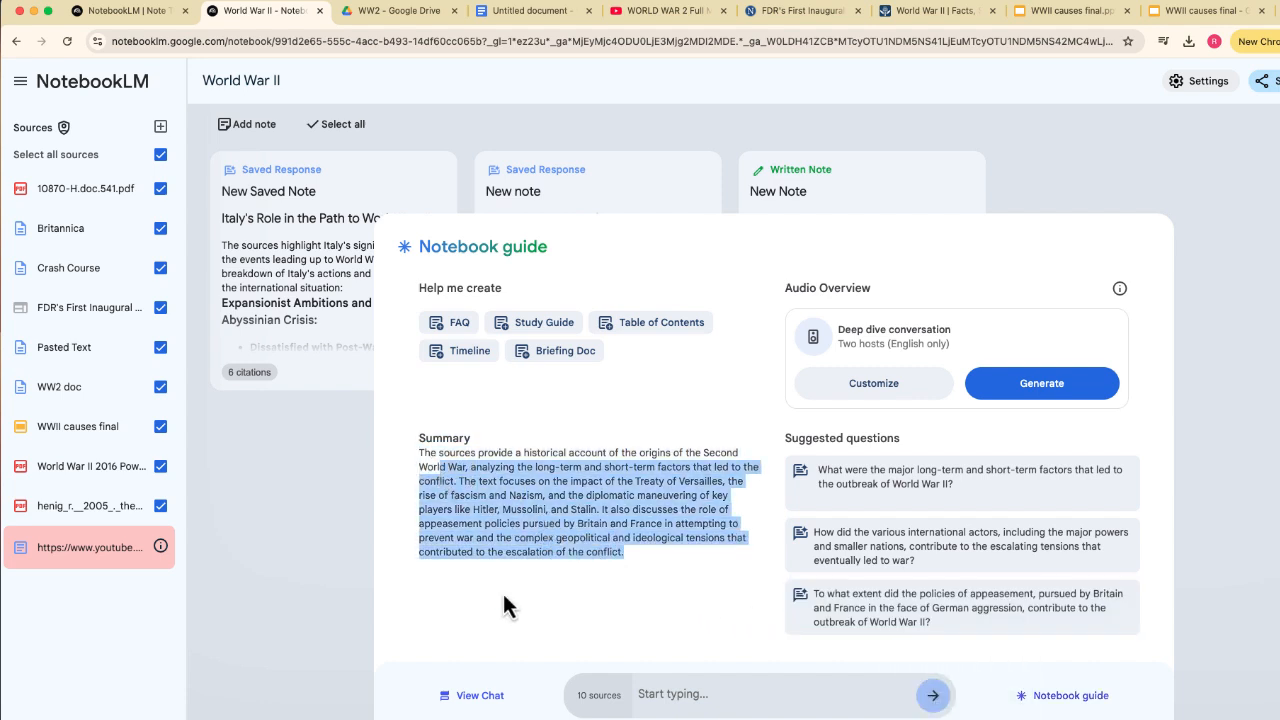
{"action": "left_click", "coordinate": [575, 603]}
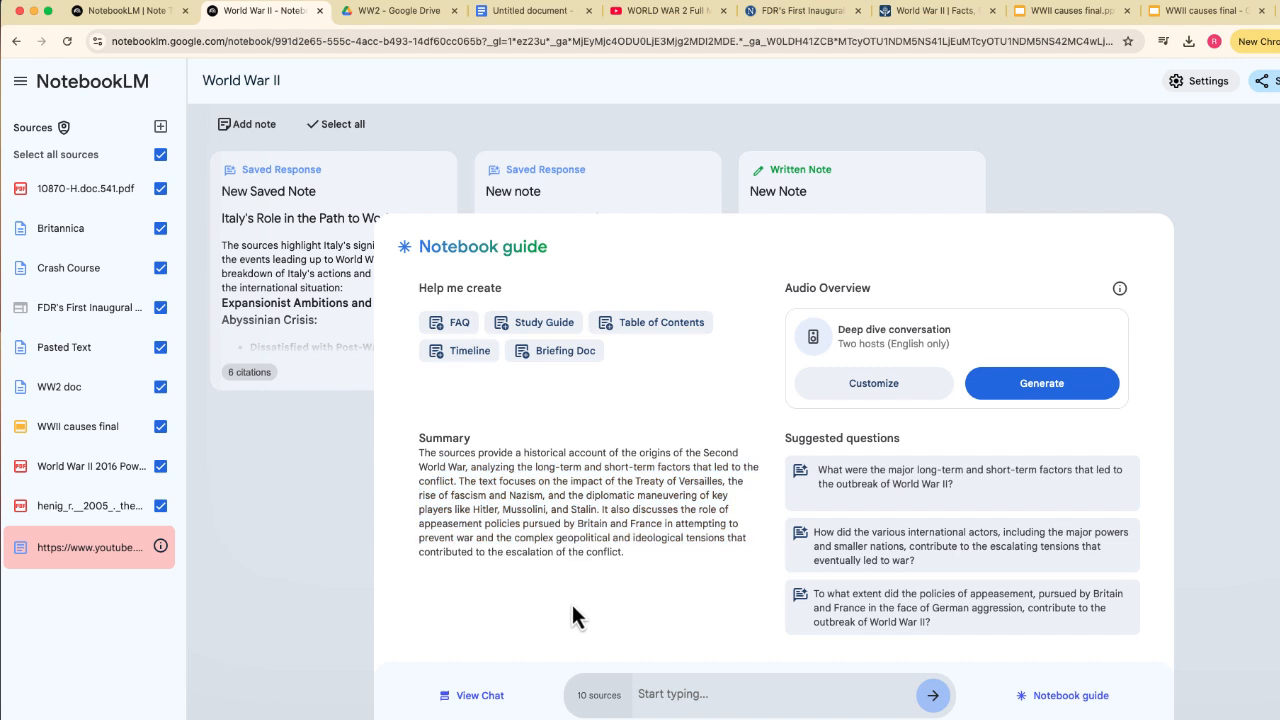
{"action": "left_click", "coordinate": [549, 338]}
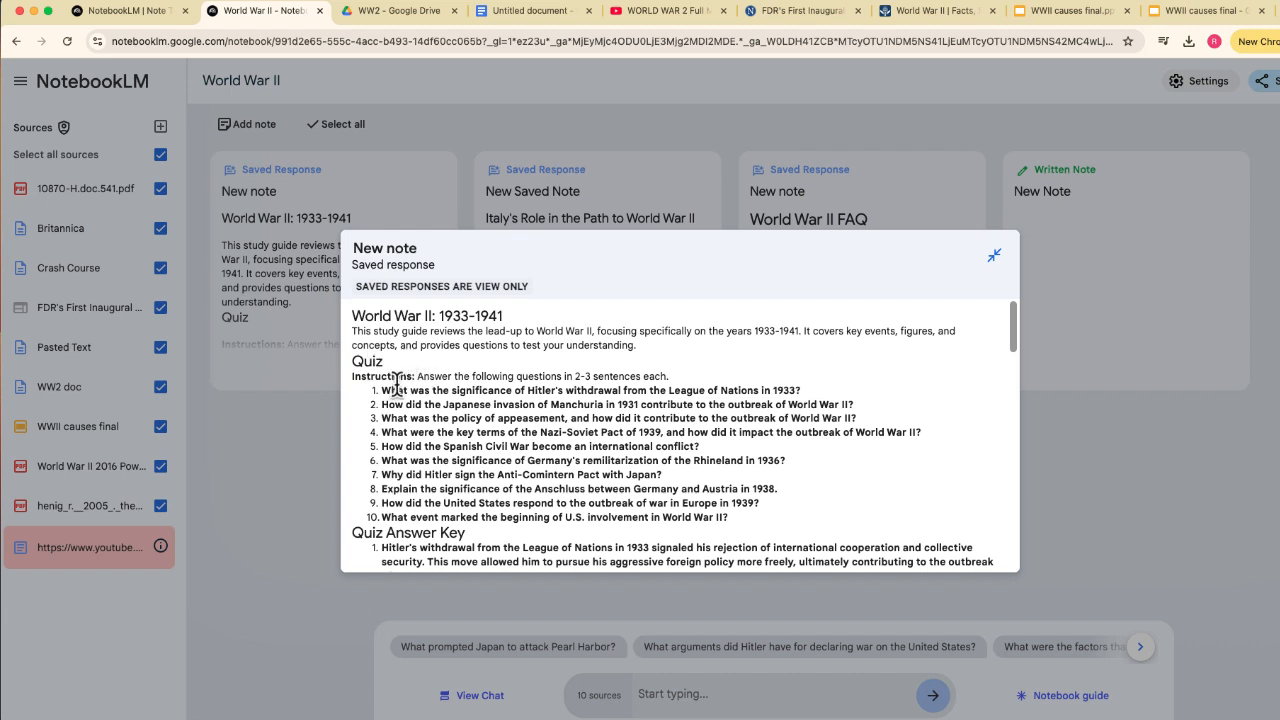
Step: Examine the new study guide's quiz questions, answer key, essay questions and glossary of key terms
{"action": "left_click_drag", "start_coordinate": [381, 390], "coordinate": [626, 403]}
{"action": "left_click", "coordinate": [536, 462]}
{"action": "scroll", "coordinate": [528, 474], "scroll_direction": "down", "scroll_amount": 3}
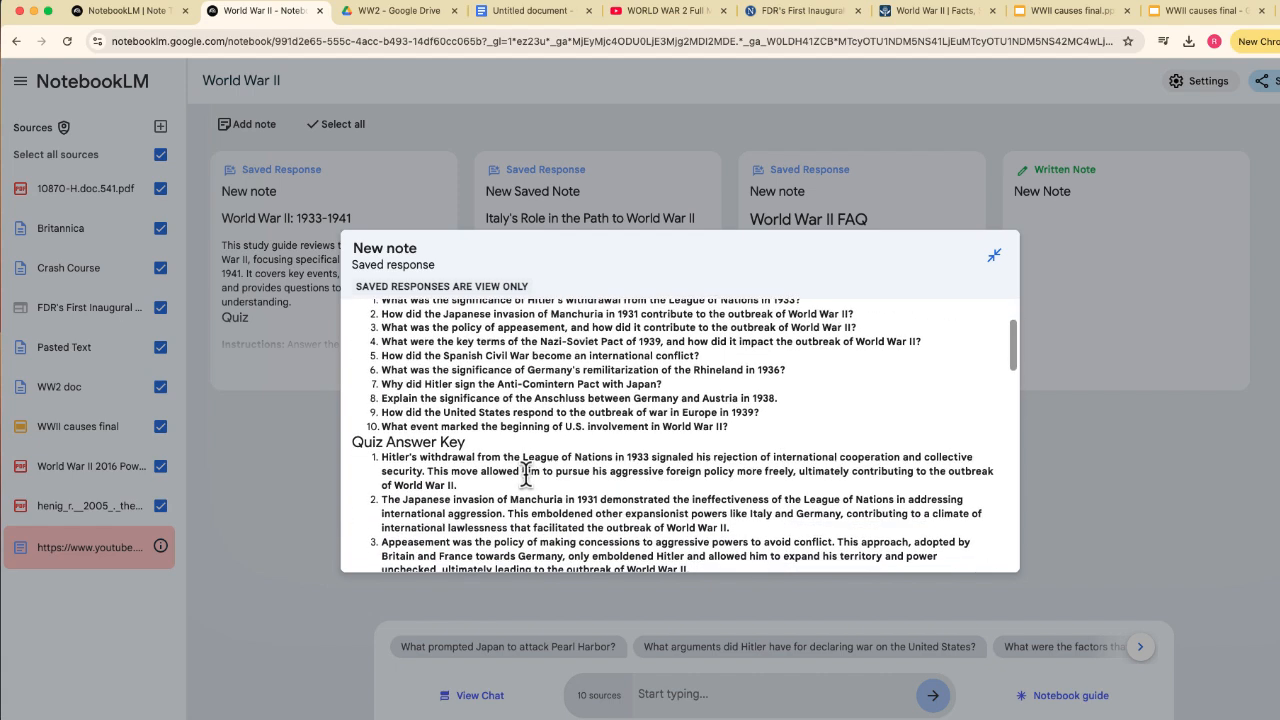
{"action": "scroll", "coordinate": [505, 485], "scroll_direction": "down", "scroll_amount": 1}
{"action": "scroll", "coordinate": [512, 487], "scroll_direction": "down", "scroll_amount": 1}
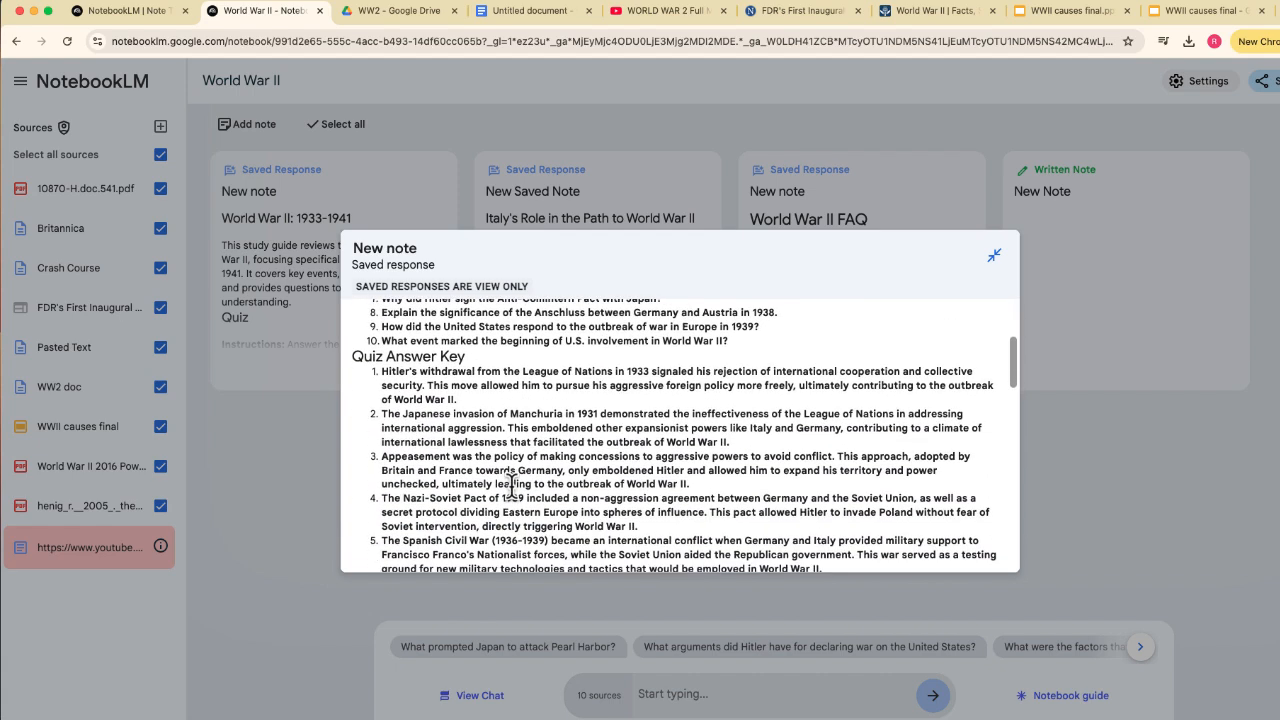
{"action": "scroll", "coordinate": [512, 485], "scroll_direction": "down", "scroll_amount": 5}
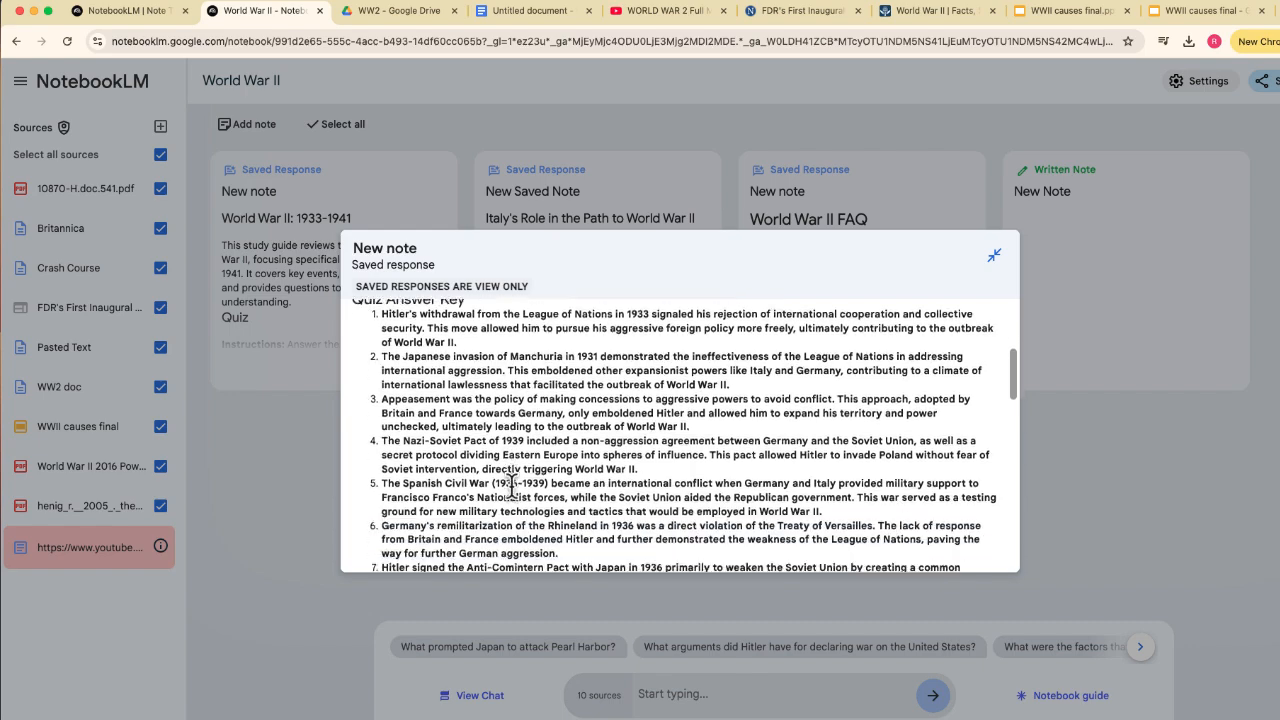
{"action": "scroll", "coordinate": [512, 485], "scroll_direction": "down", "scroll_amount": 2}
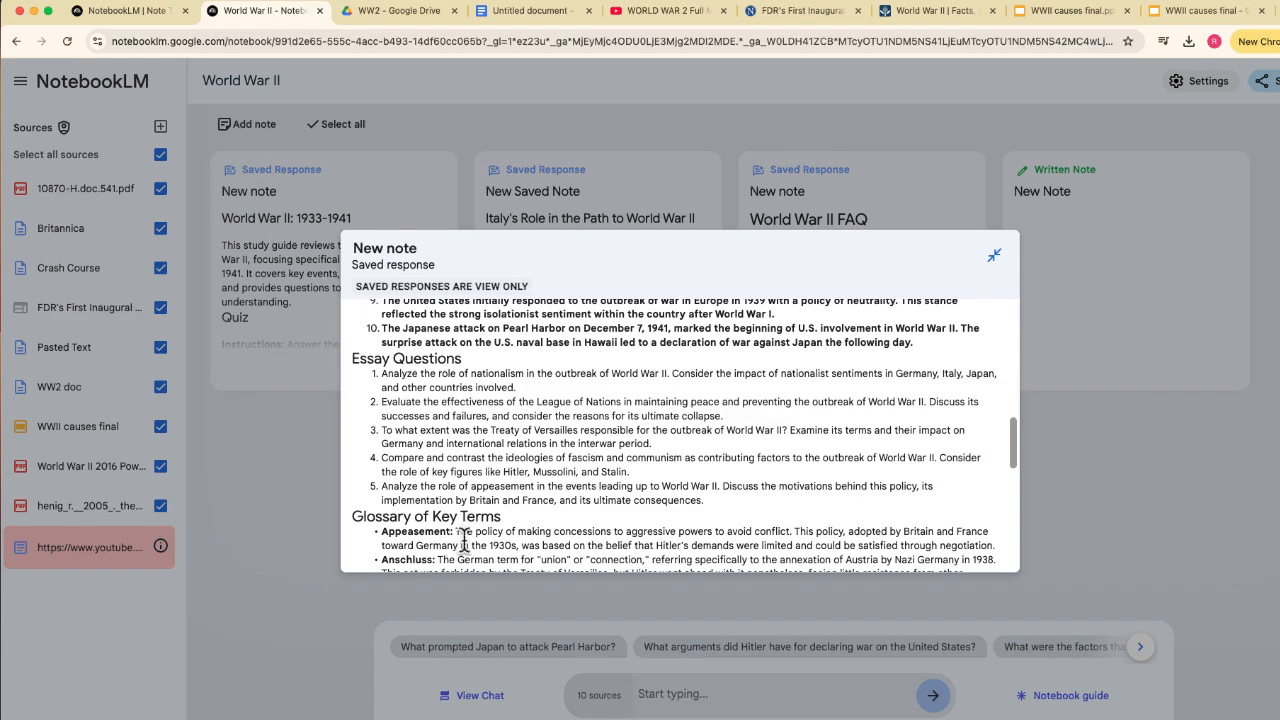
{"action": "scroll", "coordinate": [468, 538], "scroll_direction": "down", "scroll_amount": 2}
{"action": "scroll", "coordinate": [473, 535], "scroll_direction": "down", "scroll_amount": 10}
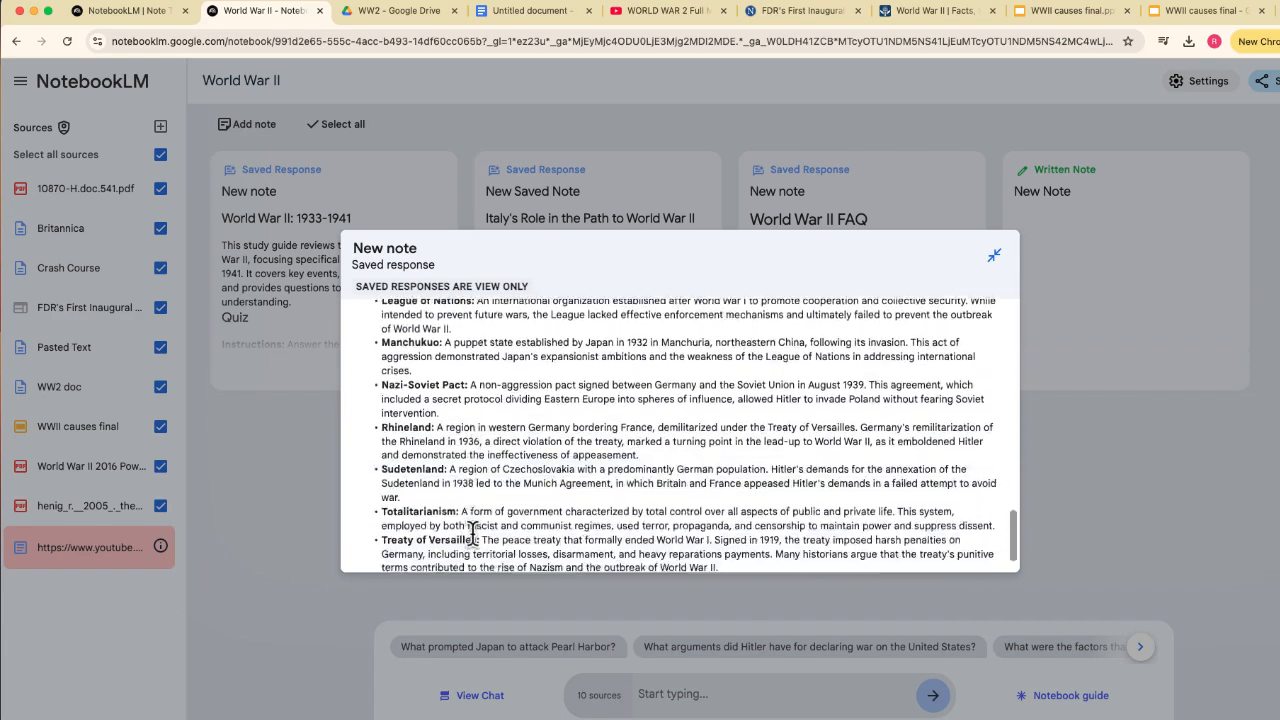
Step: Copy the study guide's first essay question, about the role of nationalism in the outbreak of World War II
{"action": "scroll", "coordinate": [473, 530], "scroll_direction": "up", "scroll_amount": 12}
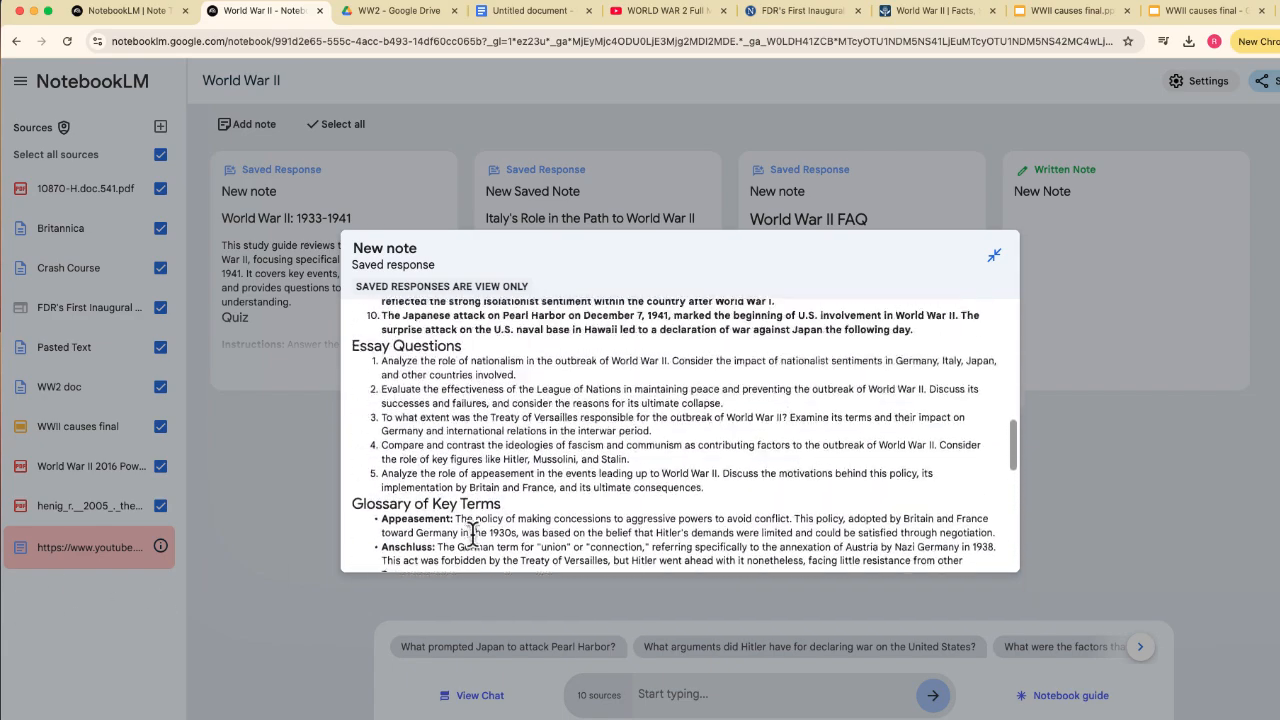
{"action": "left_click_drag", "start_coordinate": [516, 395], "coordinate": [382, 384]}
{"action": "key", "text": "super+c"}
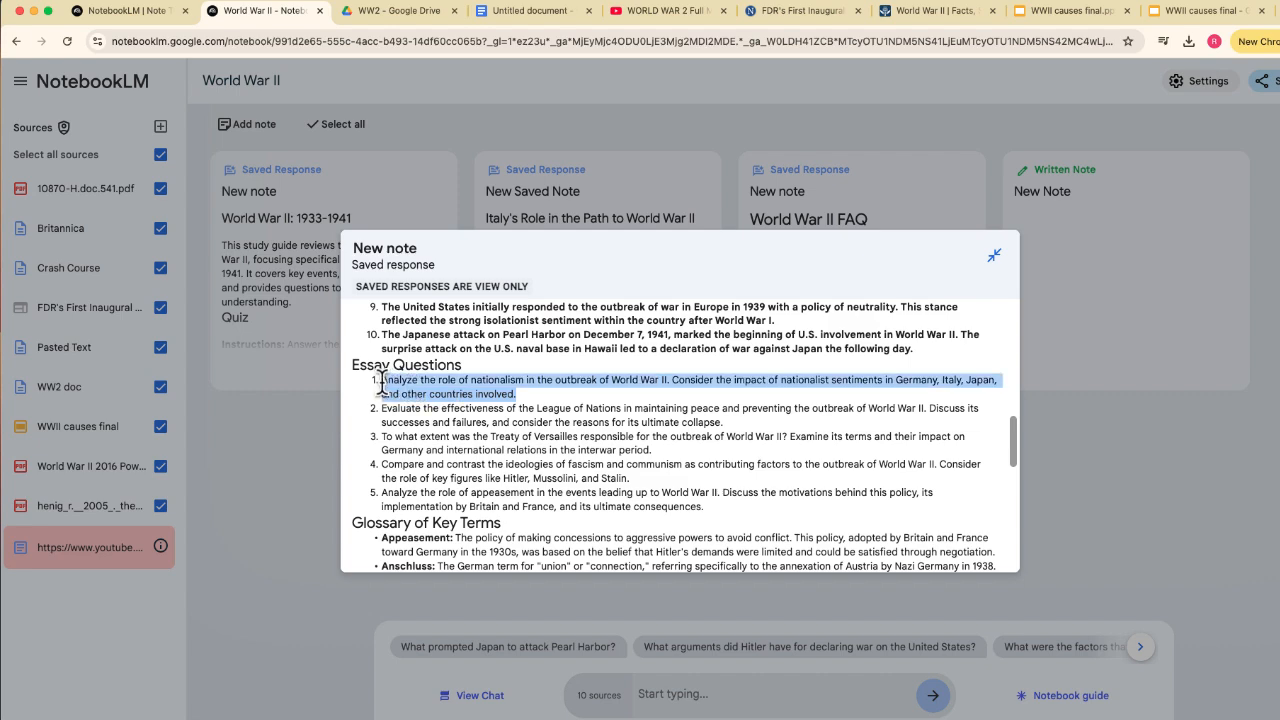
Step: Close the study guide and ask the copied essay question about nationalism's role in the outbreak of World War II in the chat
{"action": "left_click", "coordinate": [692, 176]}
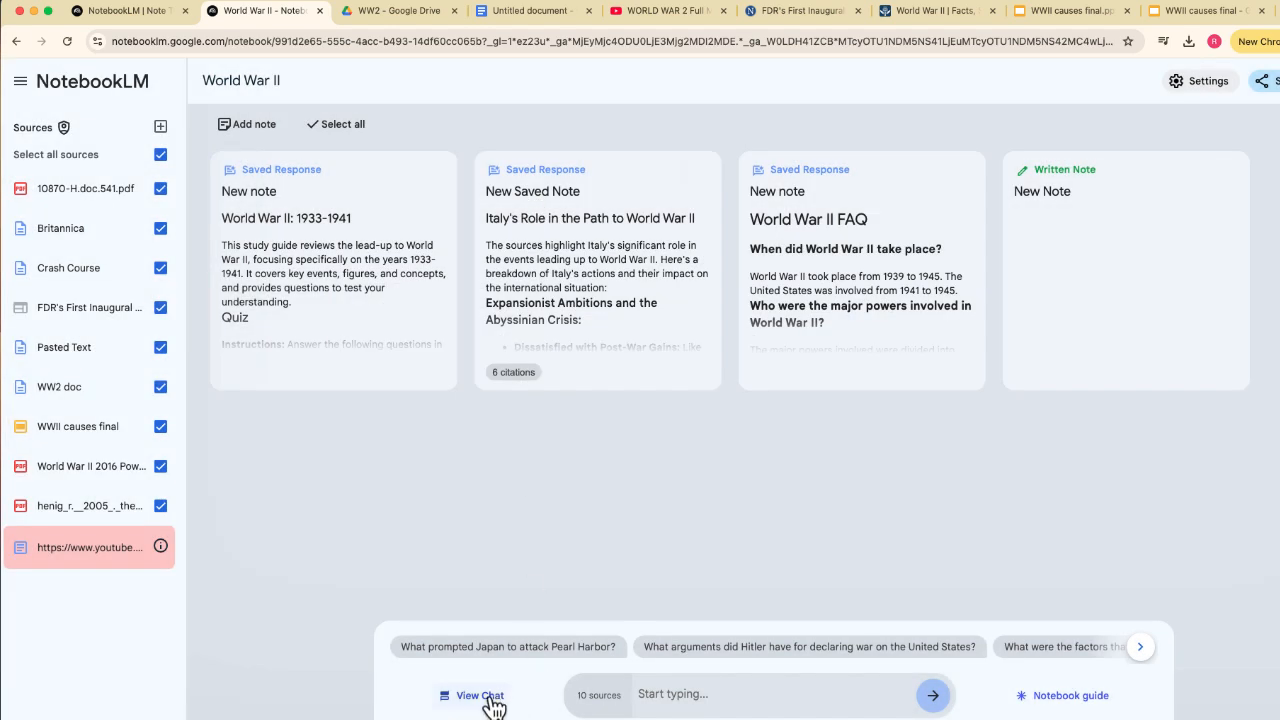
{"action": "left_click", "coordinate": [480, 696]}
{"action": "left_click", "coordinate": [688, 700]}
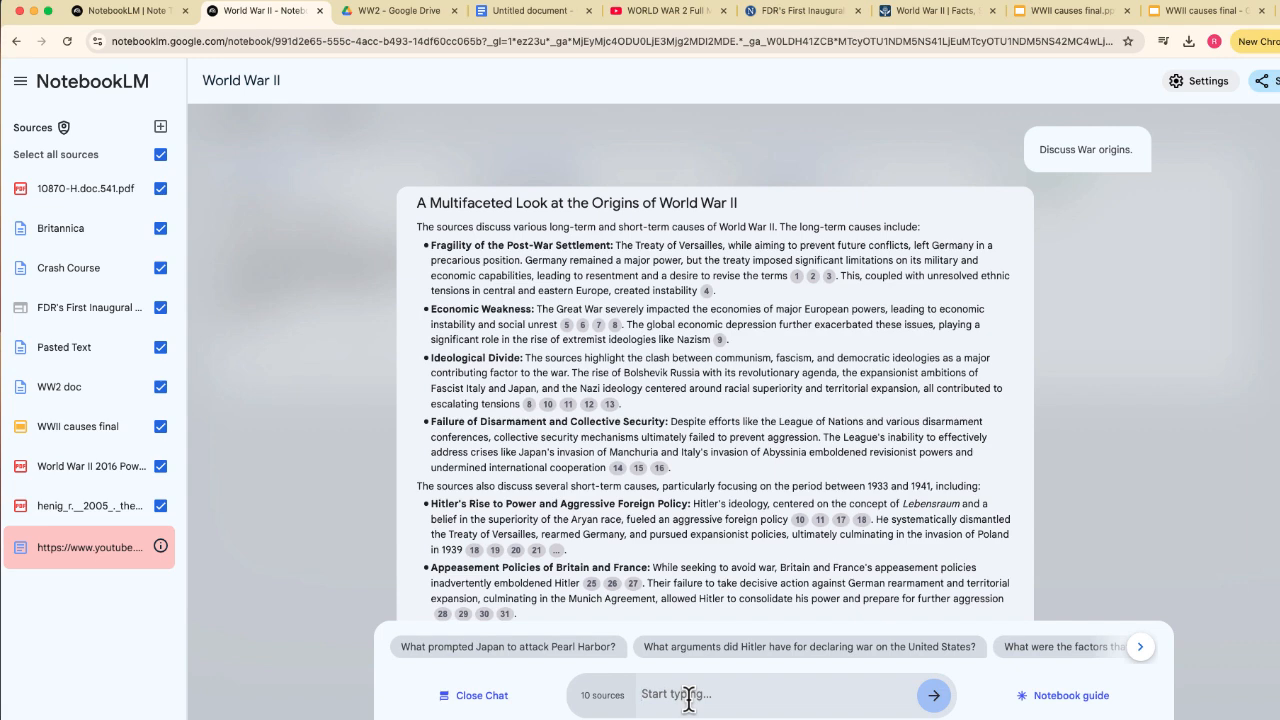
{"action": "key", "text": "super+v"}
{"action": "left_click", "coordinate": [933, 695]}
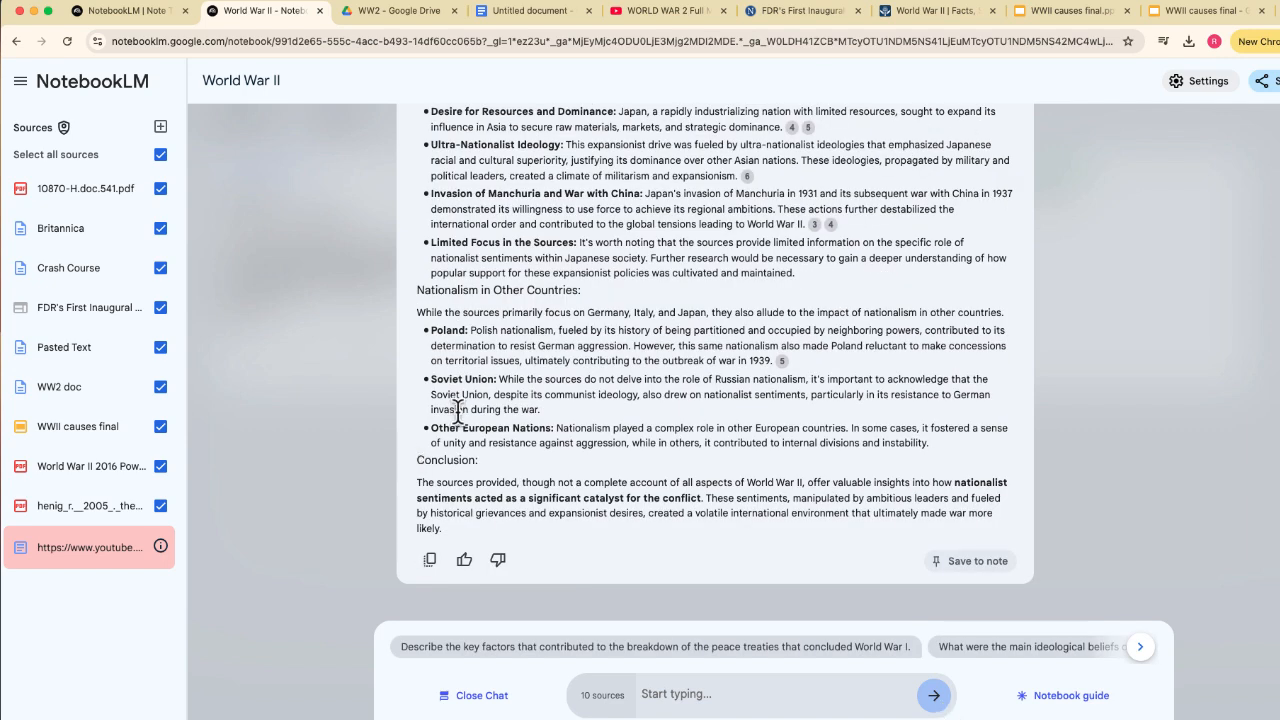
Step: Review the chat answer on nationalism from its beginning and open the second source citation under "Popular Support for Aggression"
{"action": "scroll", "coordinate": [457, 412], "scroll_direction": "up", "scroll_amount": 10}
{"action": "scroll", "coordinate": [457, 412], "scroll_direction": "up", "scroll_amount": 5}
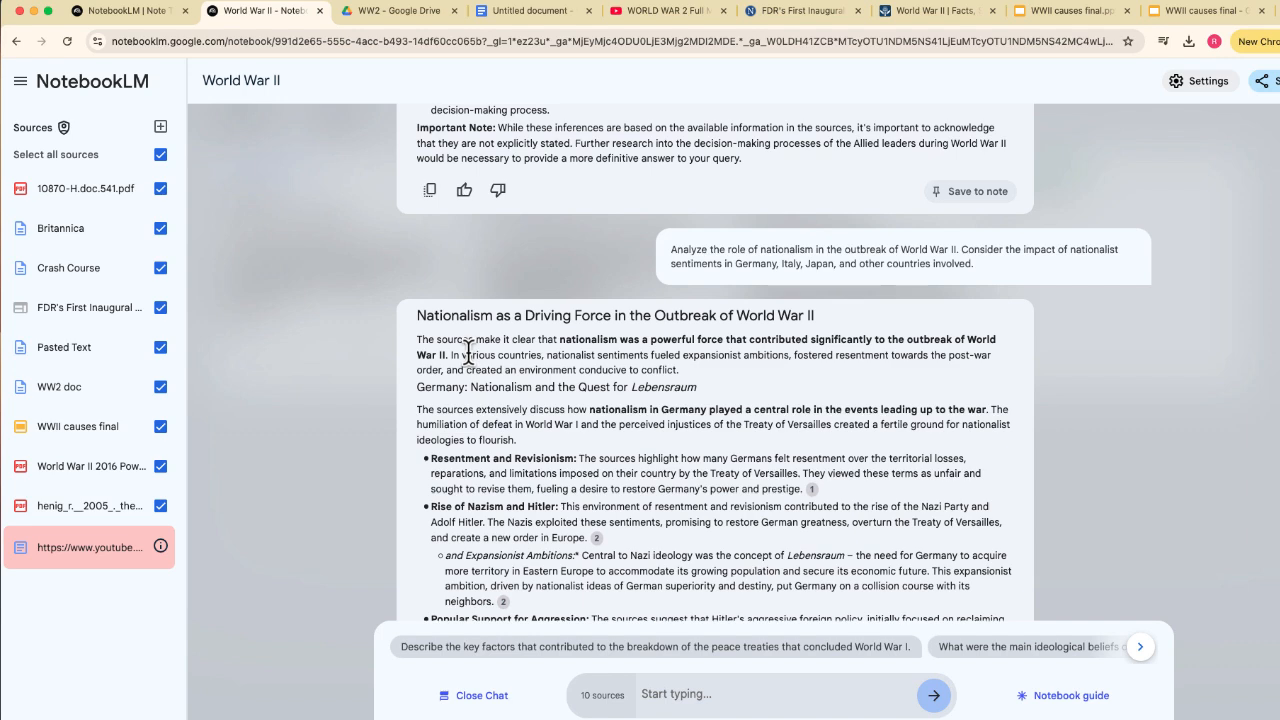
{"action": "mouse_move", "coordinate": [813, 498]}
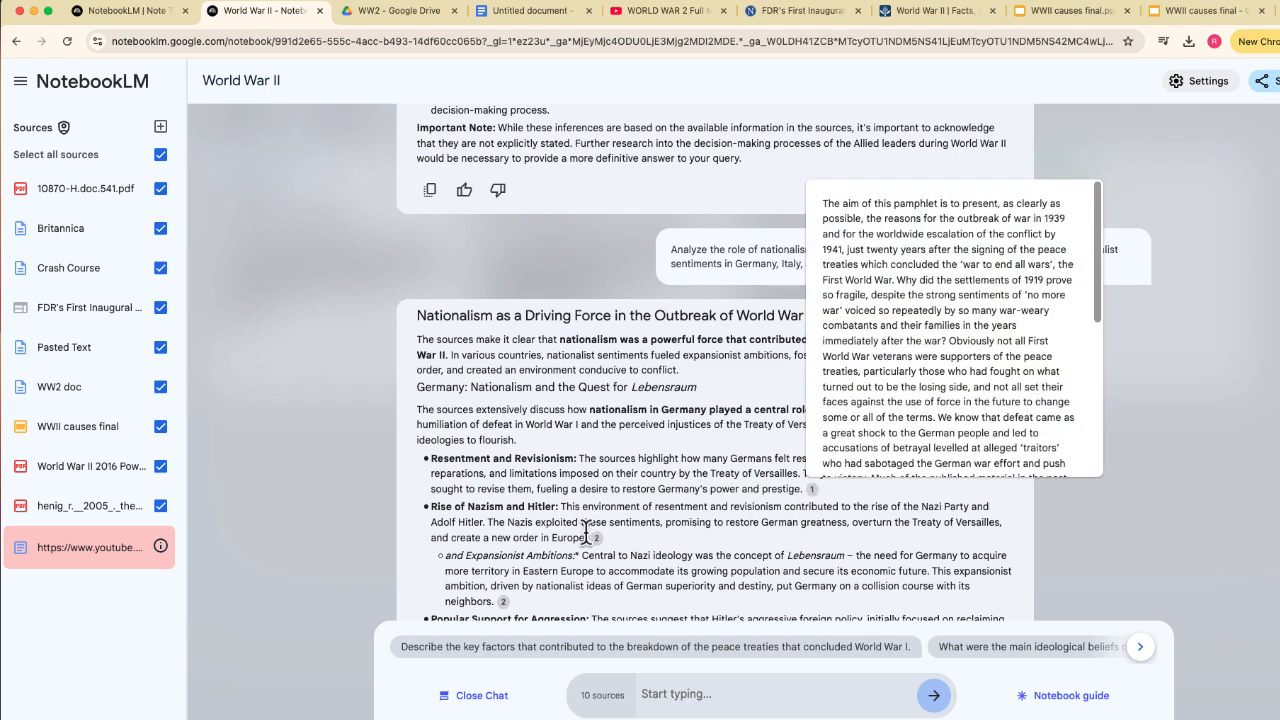
{"action": "scroll", "coordinate": [597, 548], "scroll_direction": "down", "scroll_amount": 5}
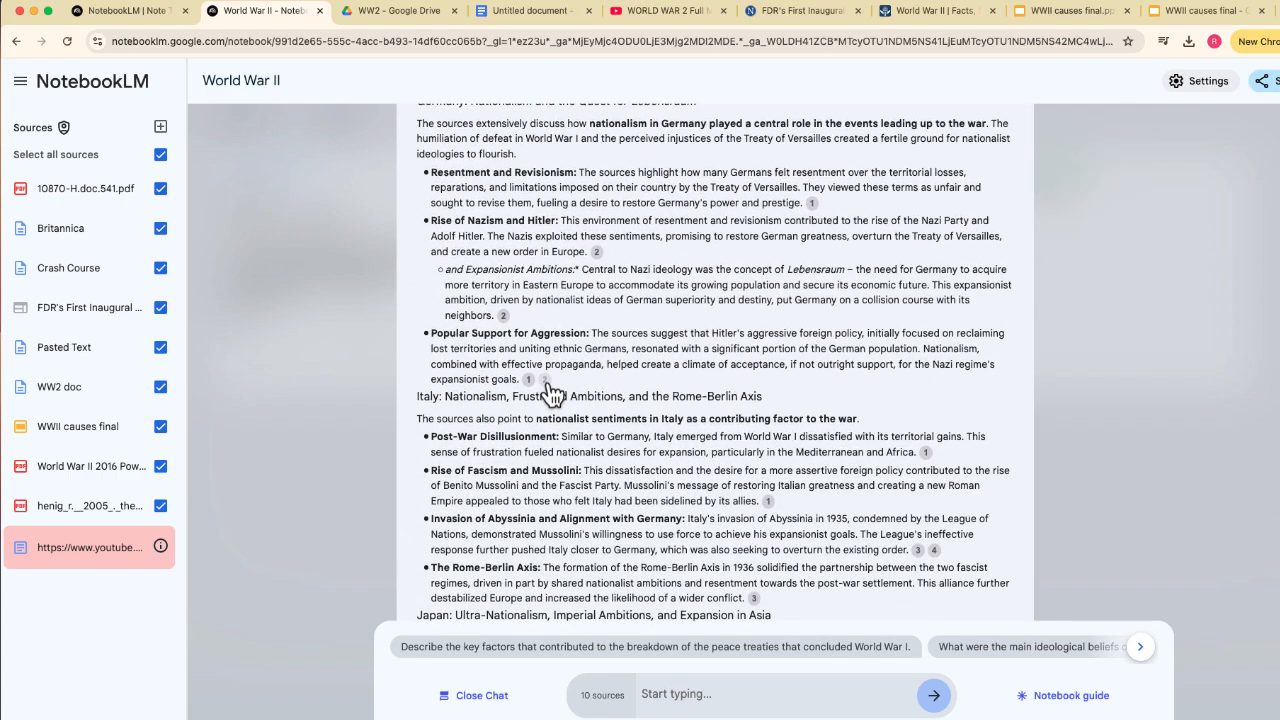
{"action": "left_click", "coordinate": [546, 381]}
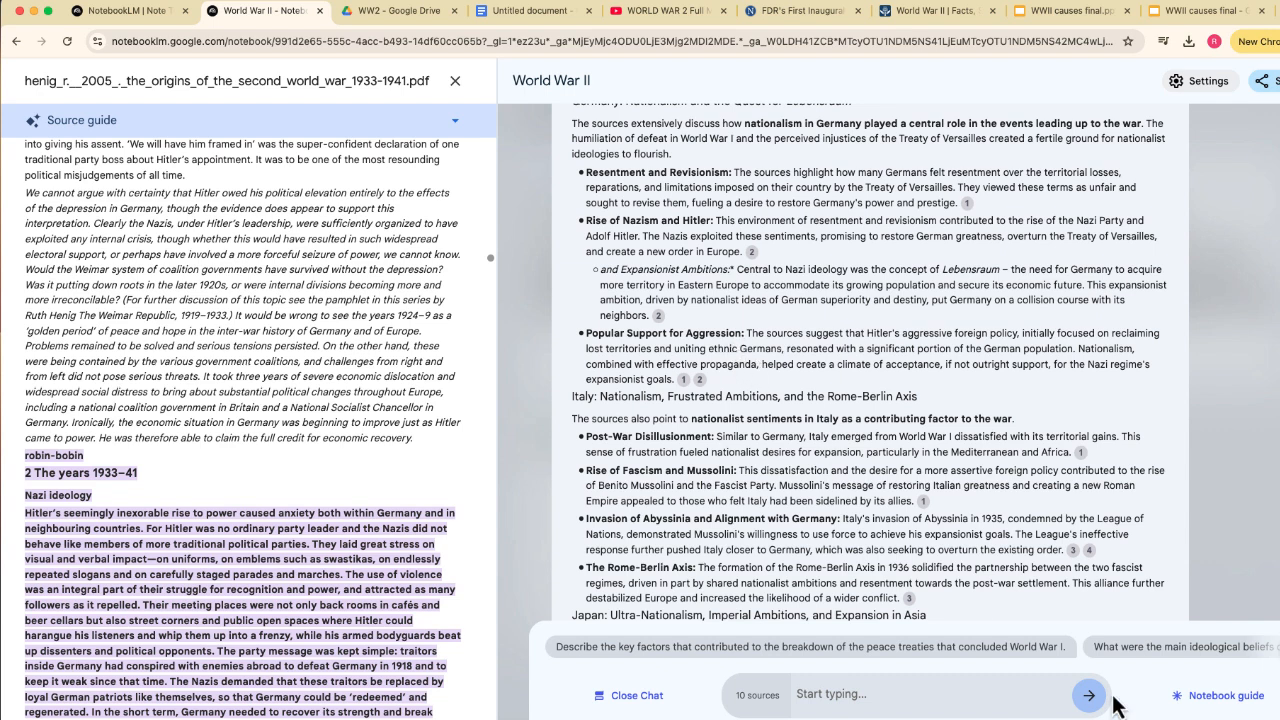
Step: Generate a table of contents from the notebook guide, read through its sections, and close the note
{"action": "left_click", "coordinate": [1212, 697]}
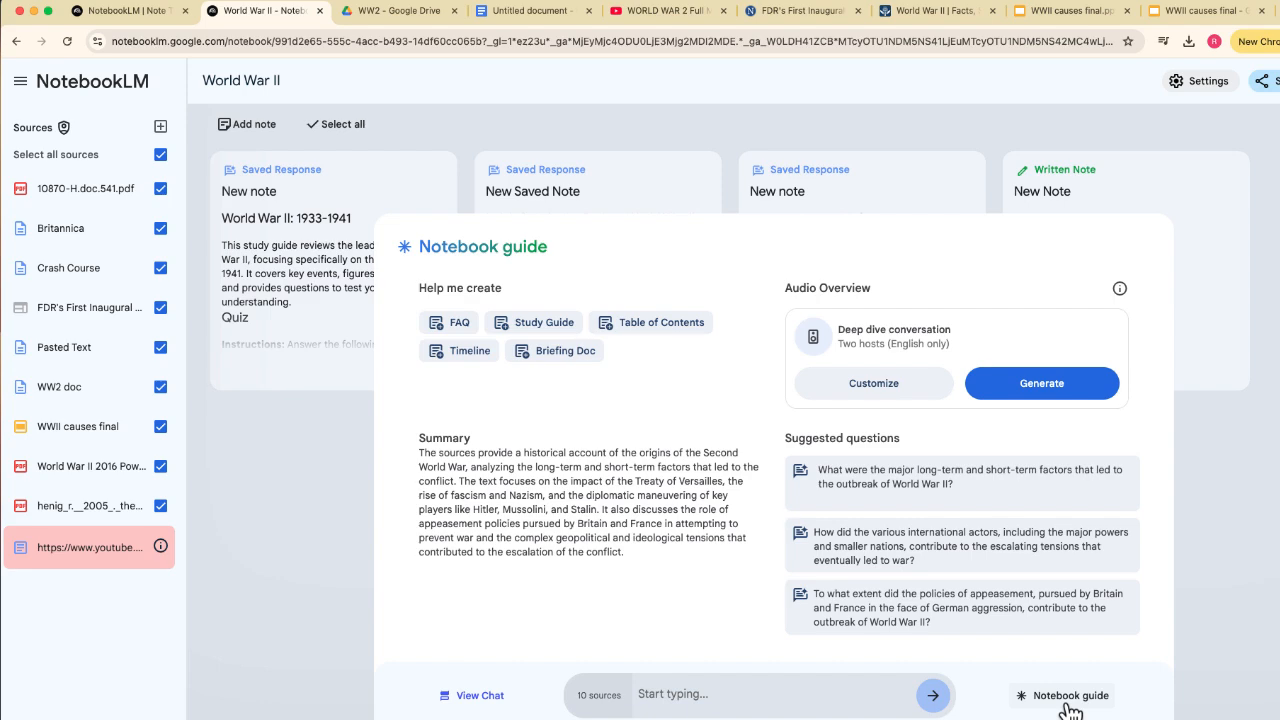
{"action": "left_click", "coordinate": [659, 324]}
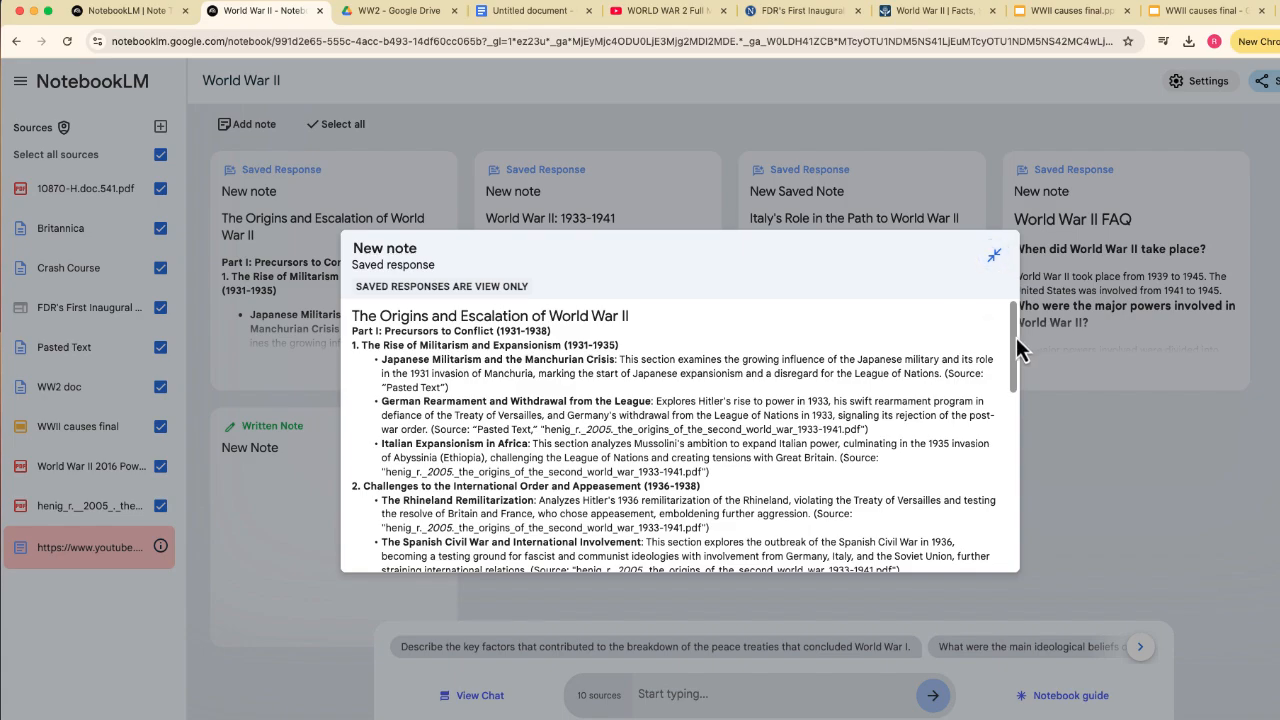
{"action": "scroll", "coordinate": [1016, 337], "scroll_direction": "down", "scroll_amount": 3}
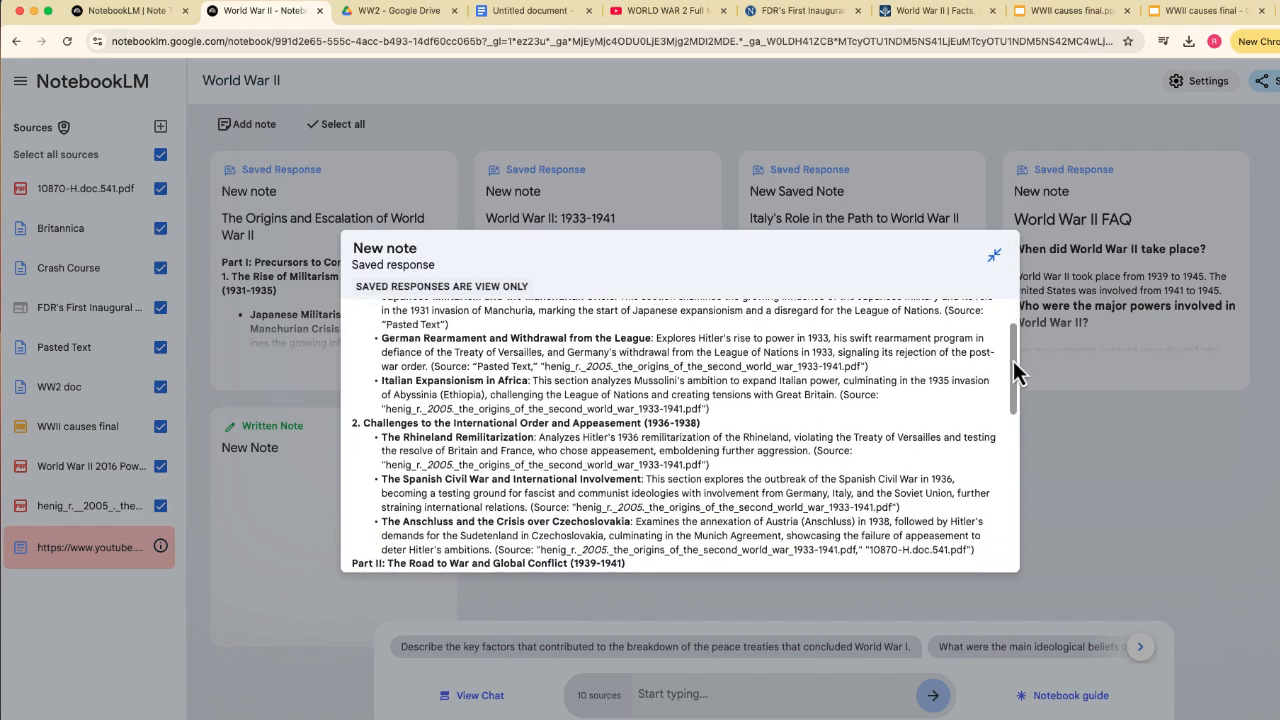
{"action": "scroll", "coordinate": [1014, 363], "scroll_direction": "down", "scroll_amount": 5}
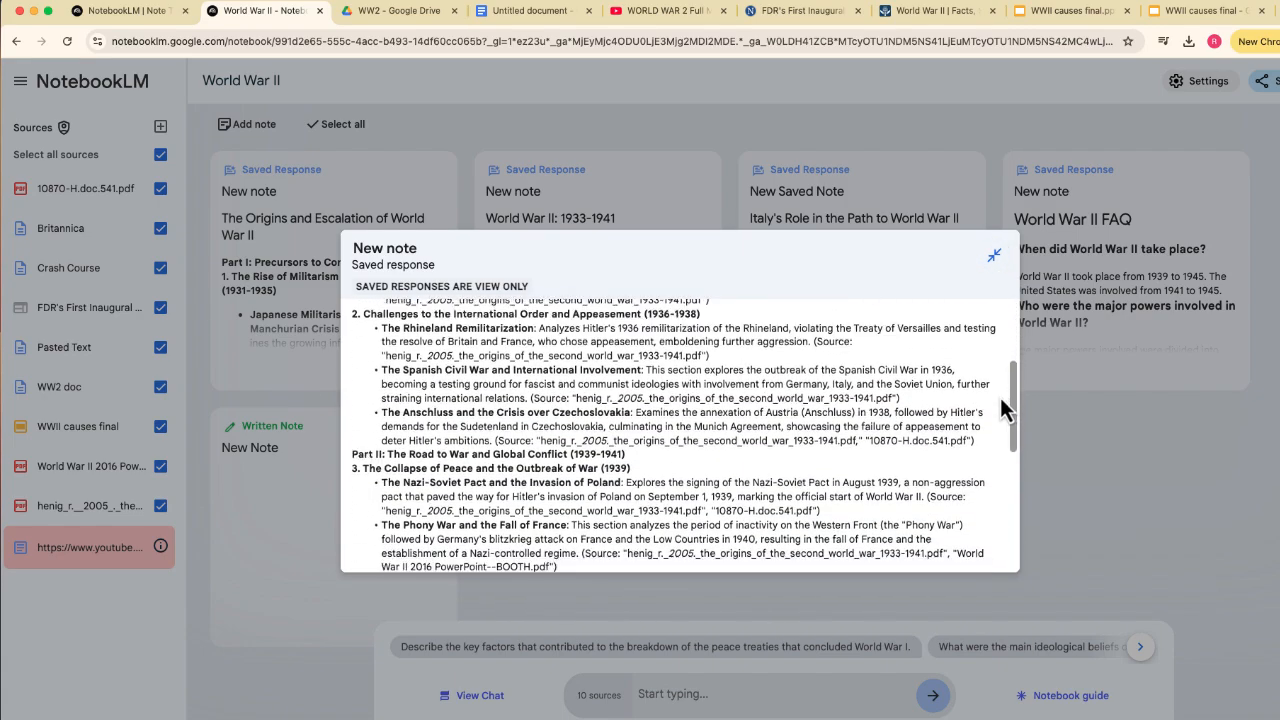
{"action": "scroll", "coordinate": [1003, 408], "scroll_direction": "down", "scroll_amount": 10}
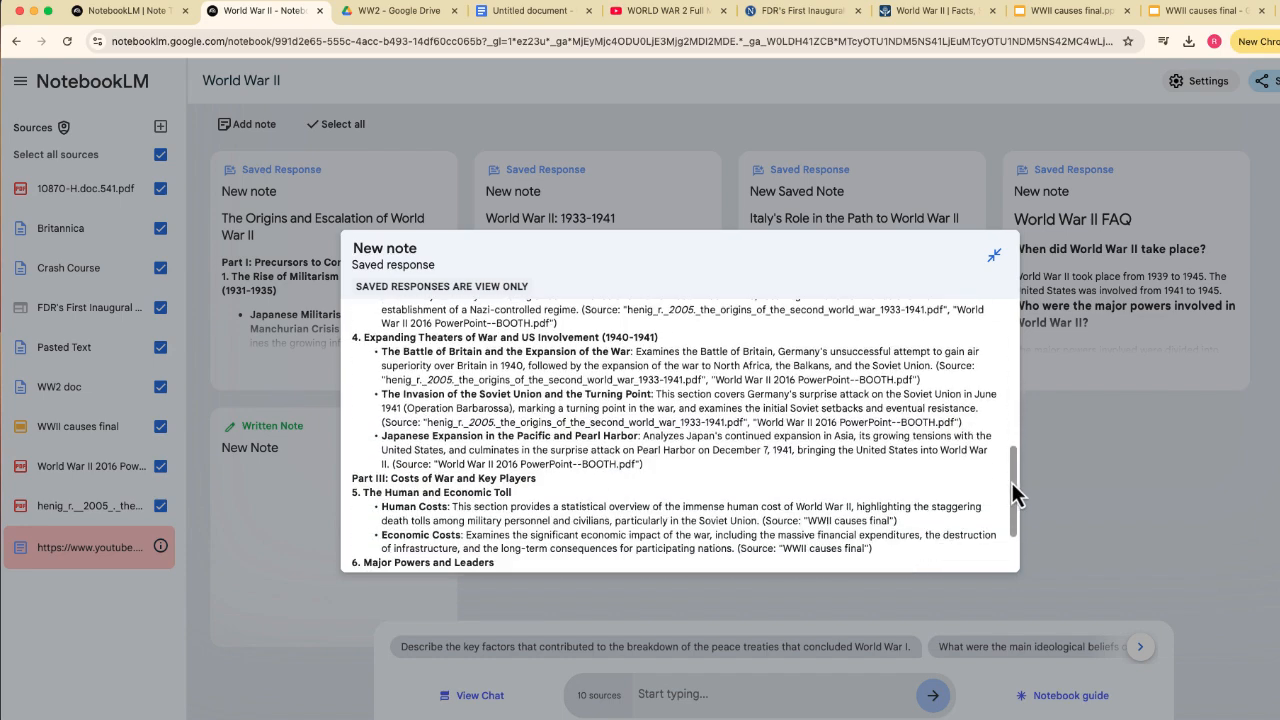
{"action": "scroll", "coordinate": [1016, 493], "scroll_direction": "down", "scroll_amount": 4}
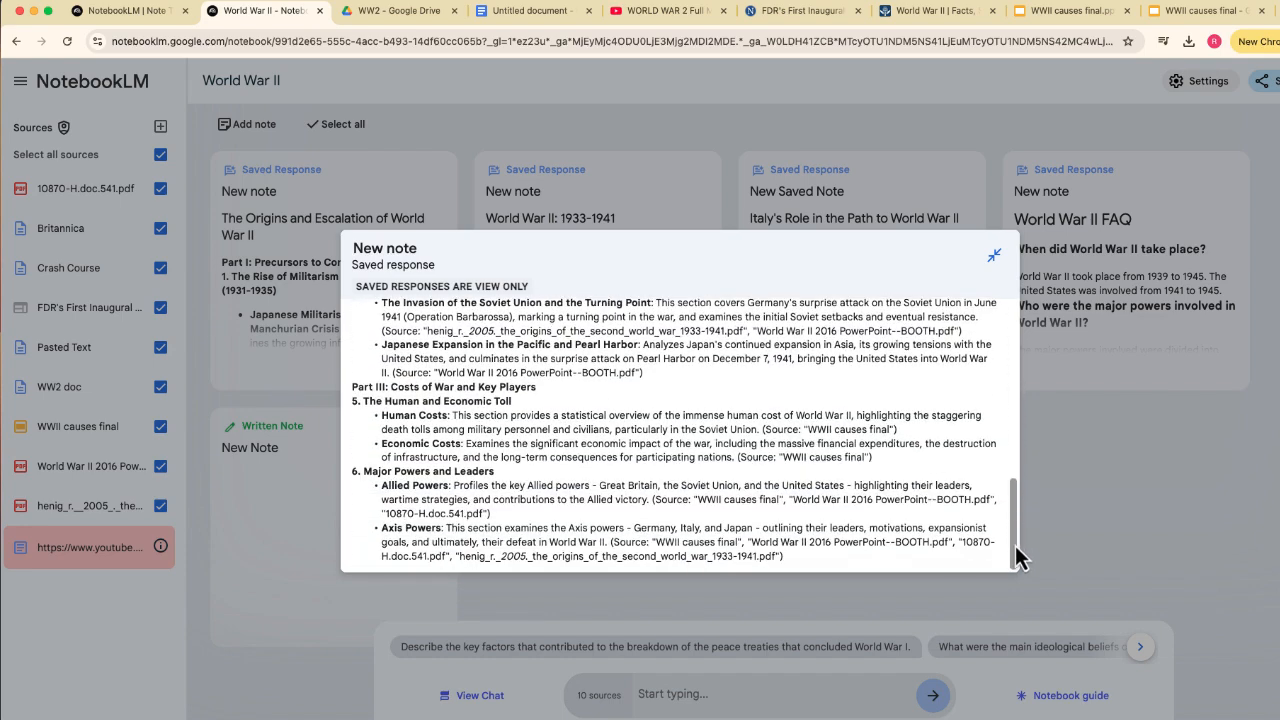
{"action": "left_click_drag", "start_coordinate": [1018, 558], "coordinate": [1062, 418]}
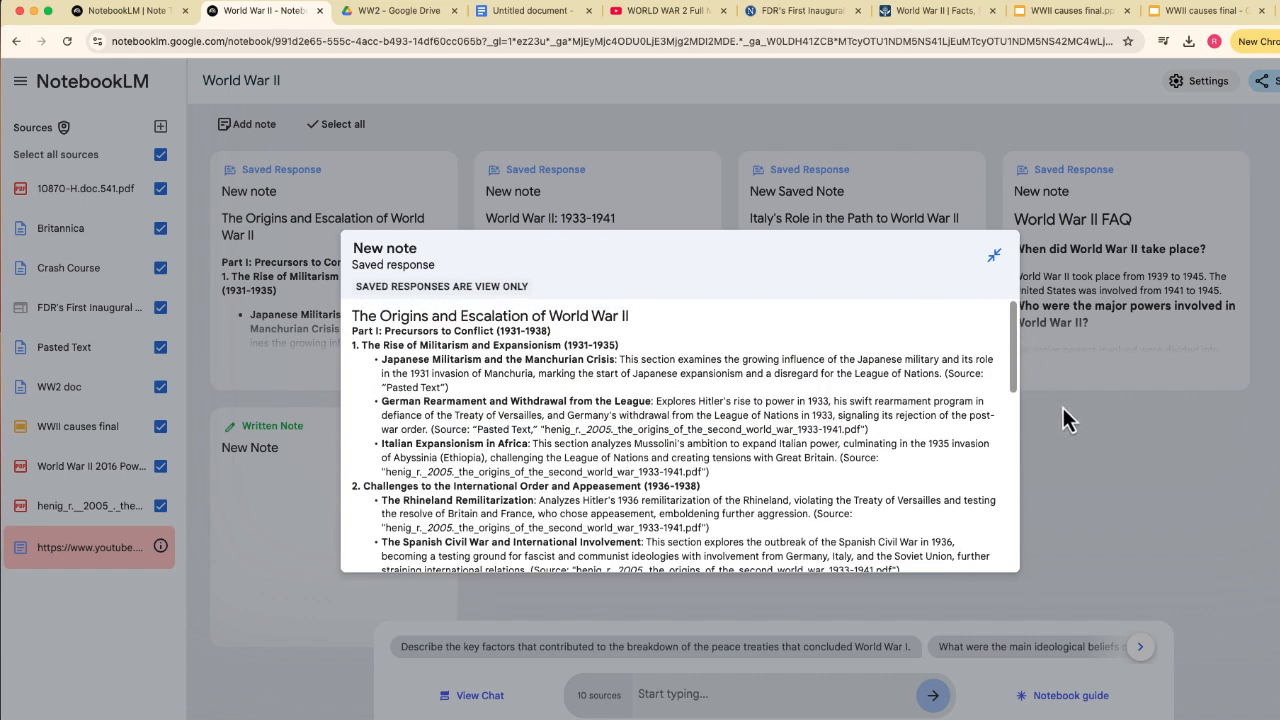
{"action": "left_click", "coordinate": [1063, 408]}
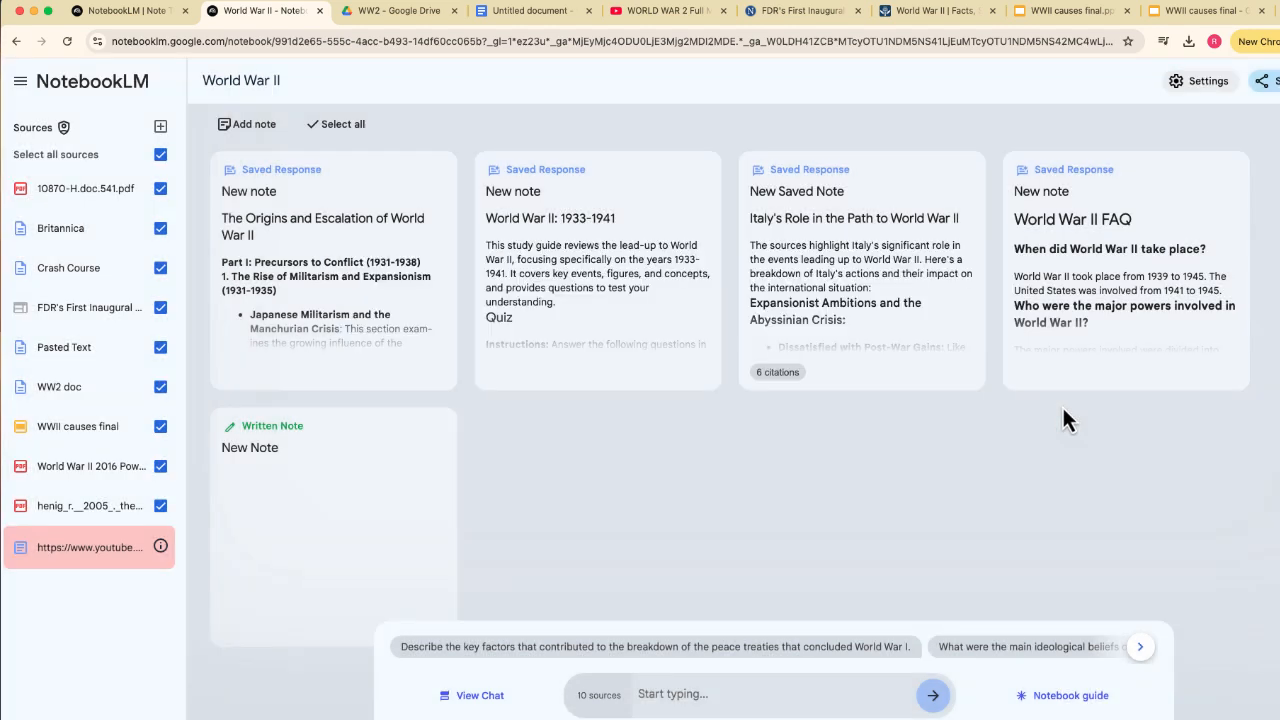
Step: Reopen the notebook guide and generate a timeline from the sources
{"action": "left_click", "coordinate": [1030, 694]}
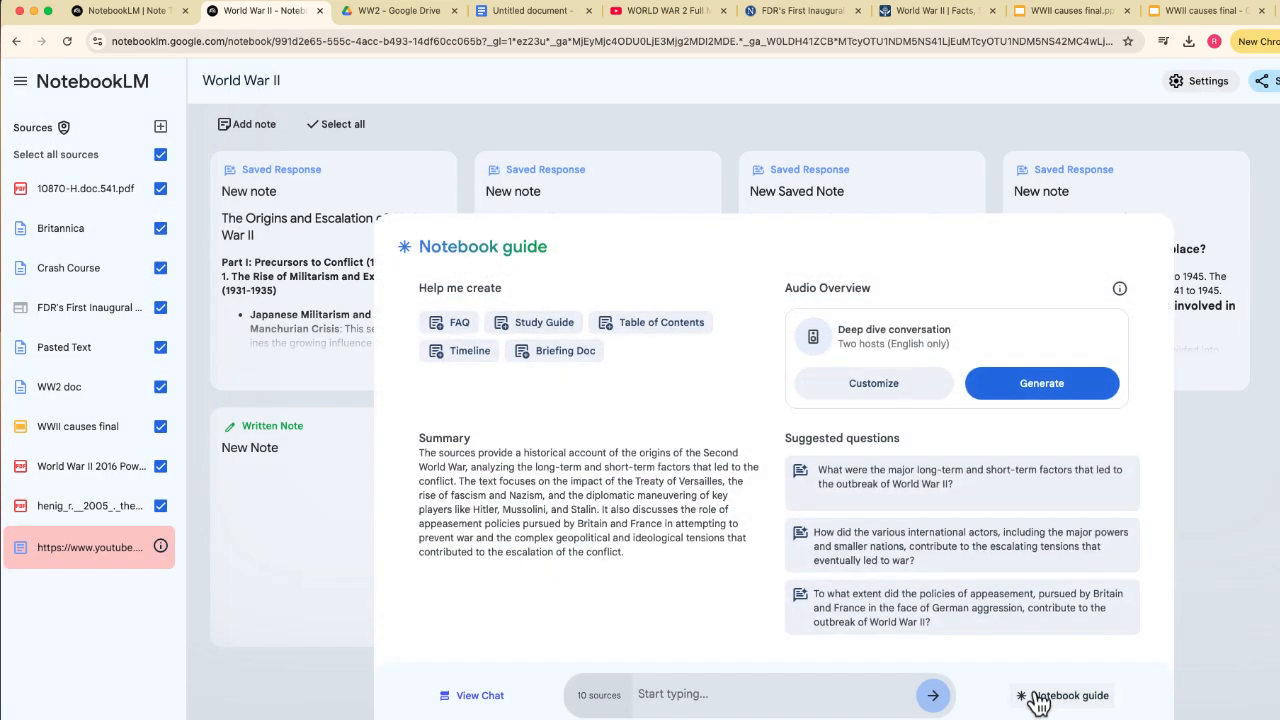
{"action": "left_click", "coordinate": [468, 352]}
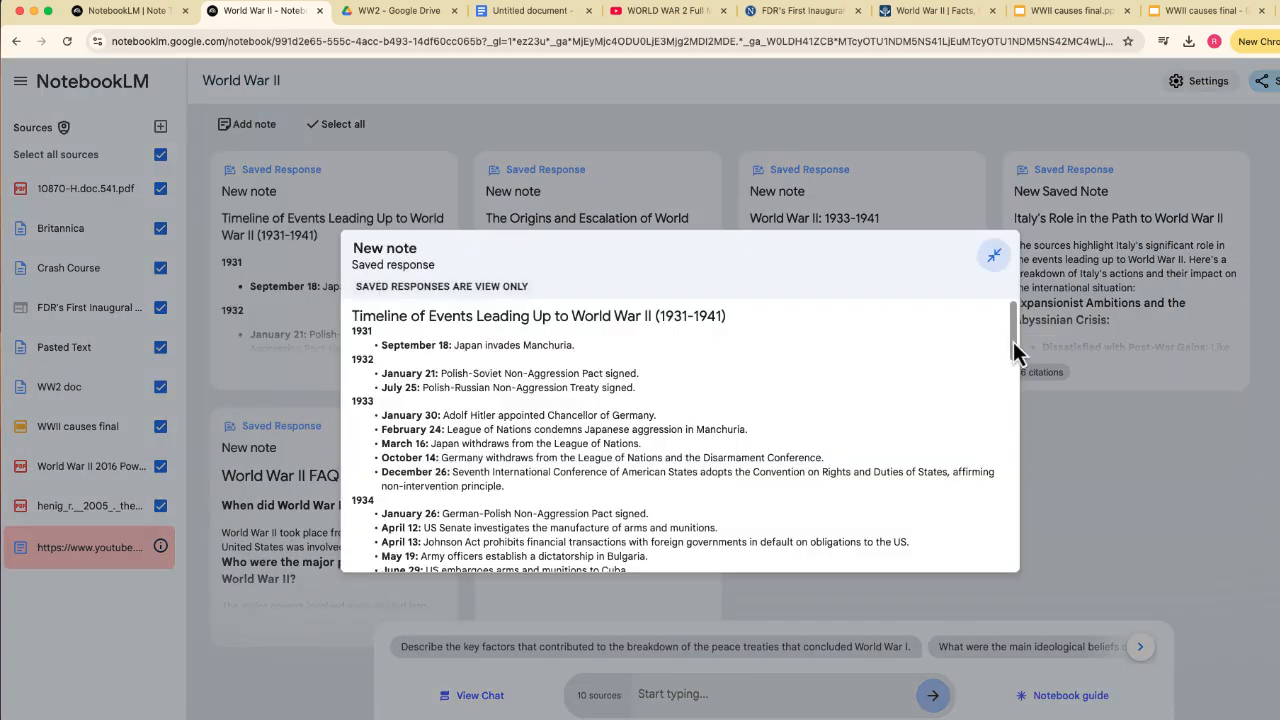
Step: Examine the timeline's dated events from 1931 to 1941 and its Cast of Characters, and close the note
{"action": "scroll", "coordinate": [1013, 351], "scroll_direction": "down", "scroll_amount": 1}
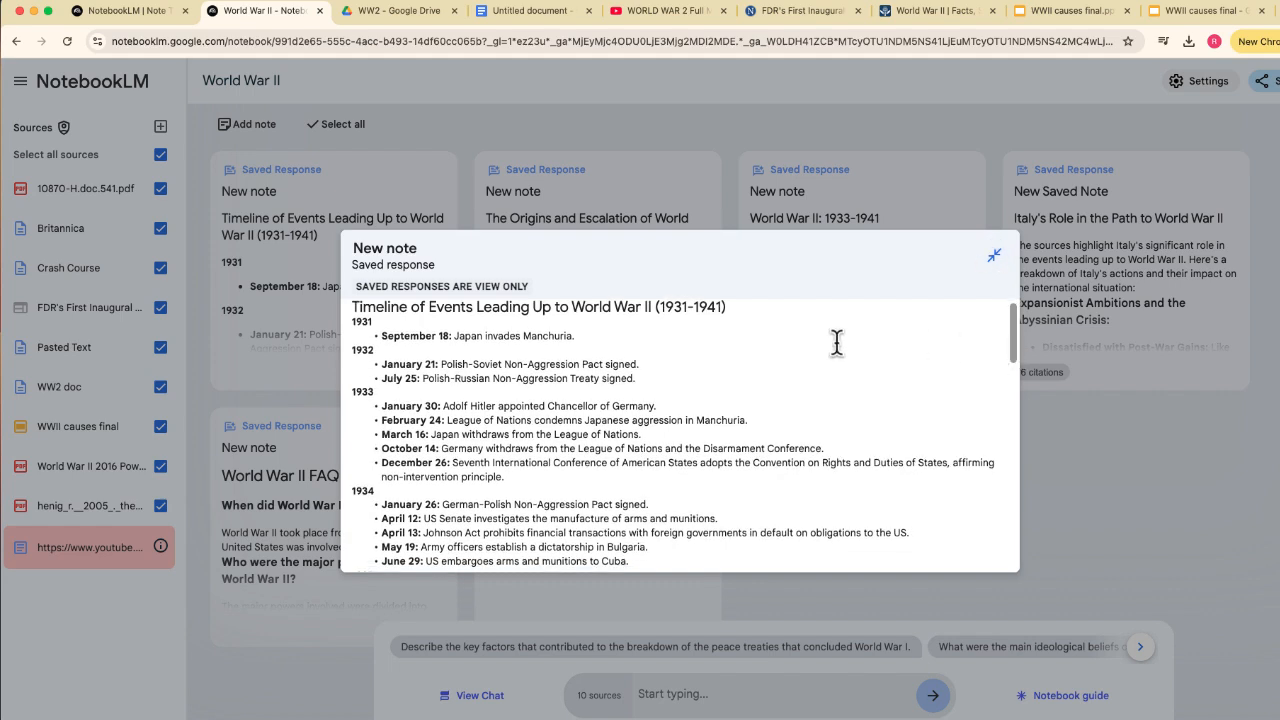
{"action": "scroll", "coordinate": [645, 358], "scroll_direction": "down", "scroll_amount": 1}
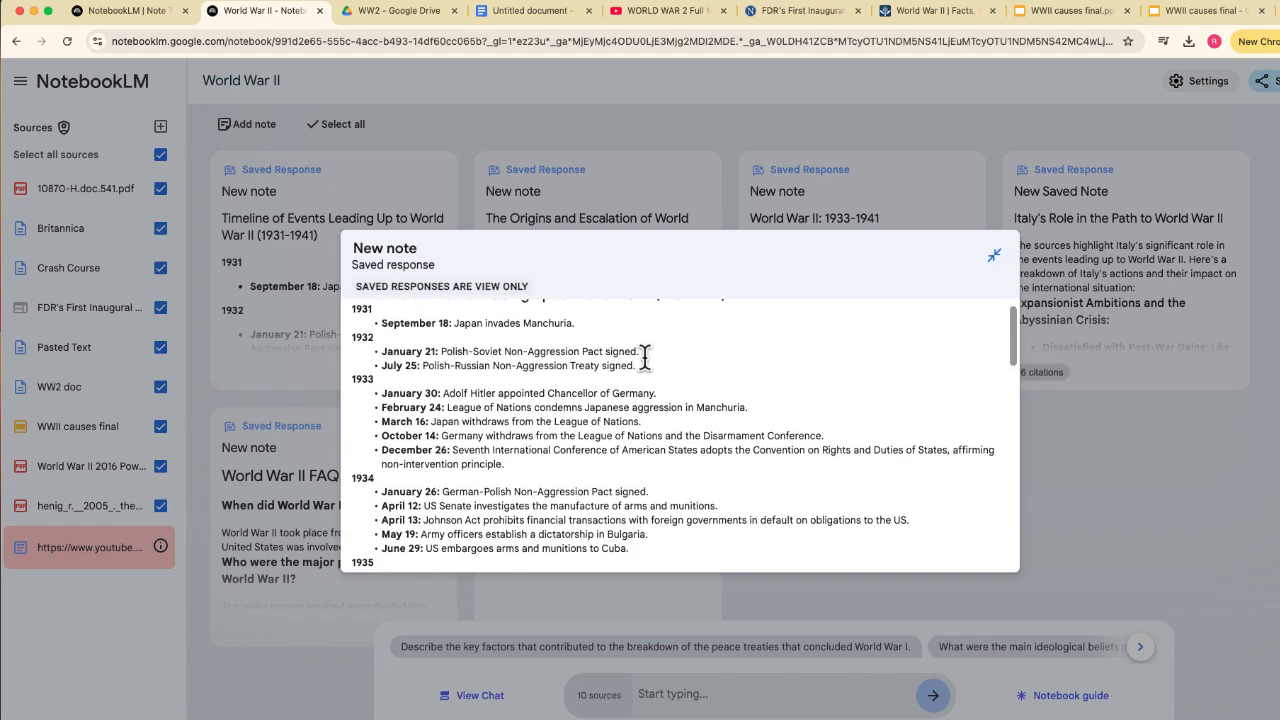
{"action": "scroll", "coordinate": [645, 358], "scroll_direction": "down", "scroll_amount": 5}
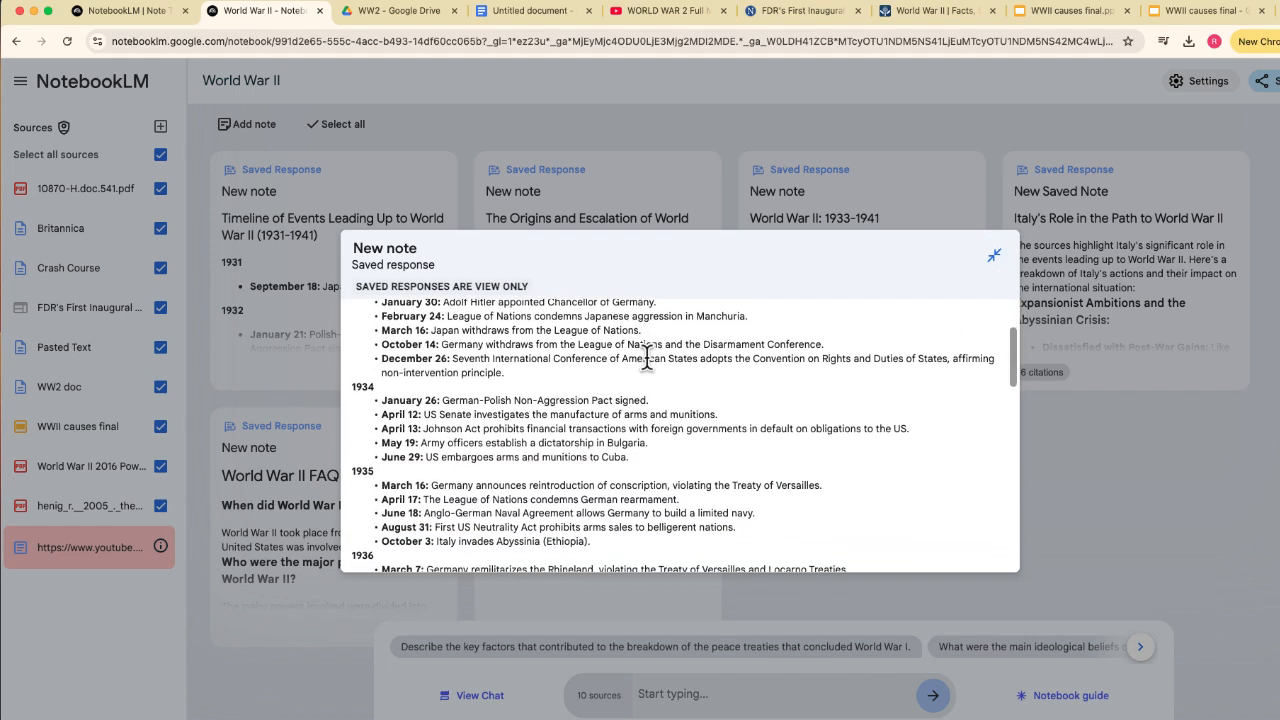
{"action": "scroll", "coordinate": [647, 357], "scroll_direction": "up", "scroll_amount": 6}
{"action": "scroll", "coordinate": [647, 357], "scroll_direction": "down", "scroll_amount": 3}
{"action": "scroll", "coordinate": [647, 357], "scroll_direction": "up", "scroll_amount": 3}
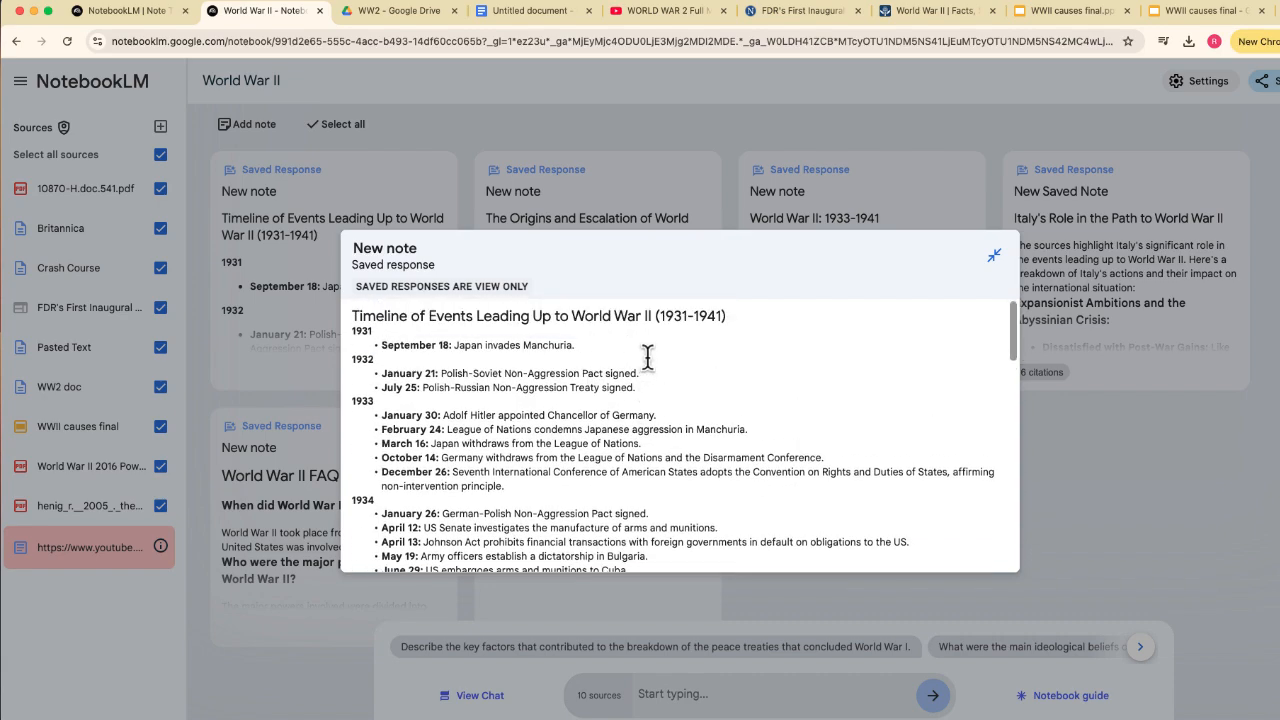
{"action": "scroll", "coordinate": [647, 357], "scroll_direction": "down", "scroll_amount": 1}
{"action": "scroll", "coordinate": [647, 357], "scroll_direction": "down", "scroll_amount": 20}
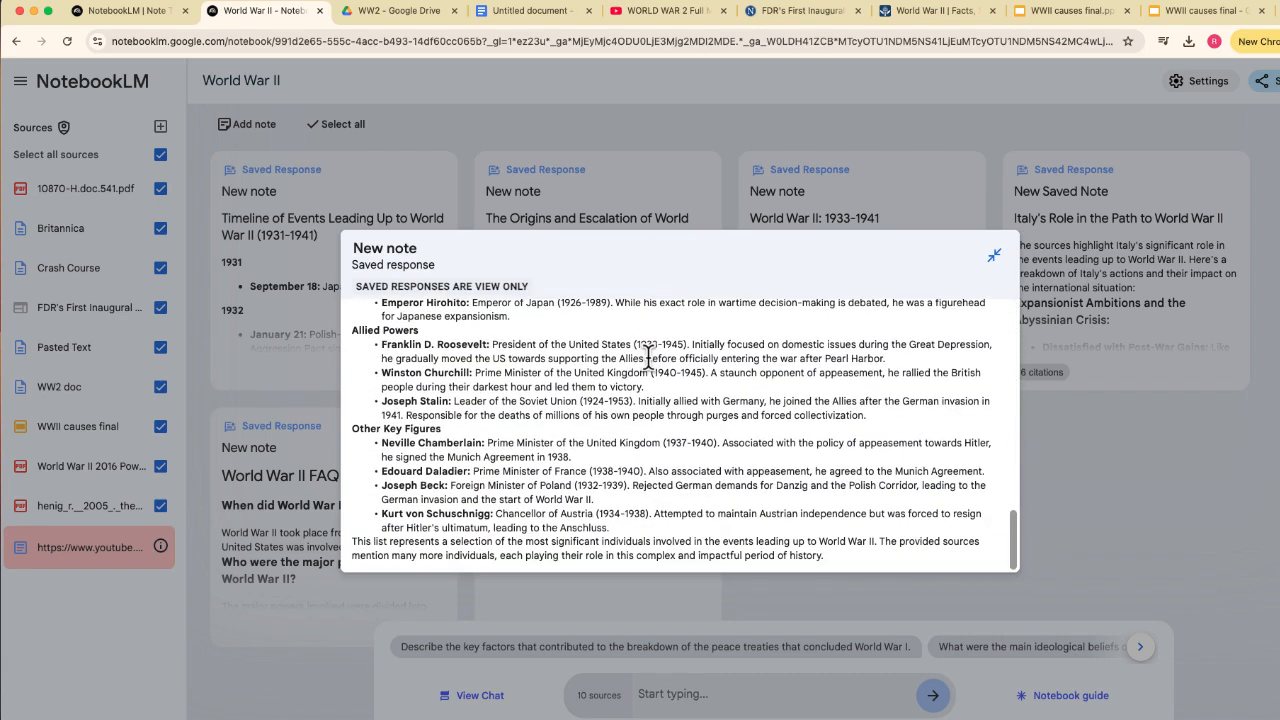
{"action": "scroll", "coordinate": [637, 403], "scroll_direction": "up", "scroll_amount": 12}
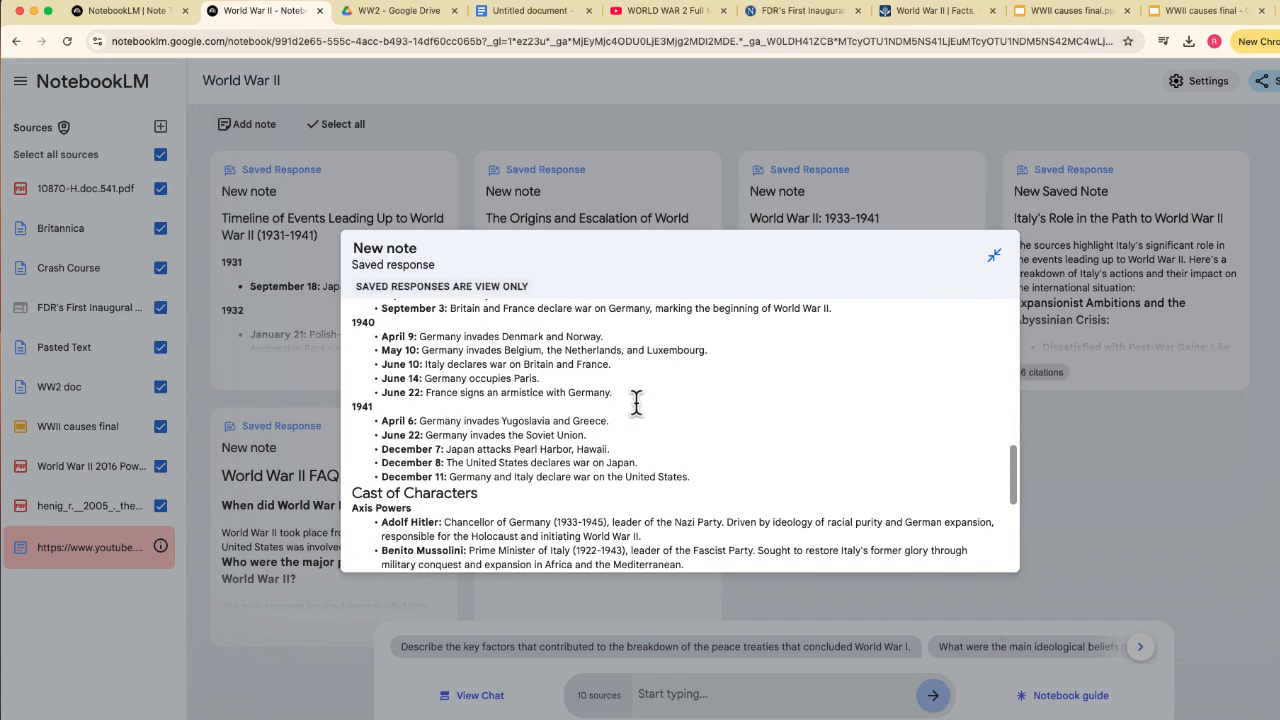
{"action": "scroll", "coordinate": [581, 450], "scroll_direction": "up", "scroll_amount": 5}
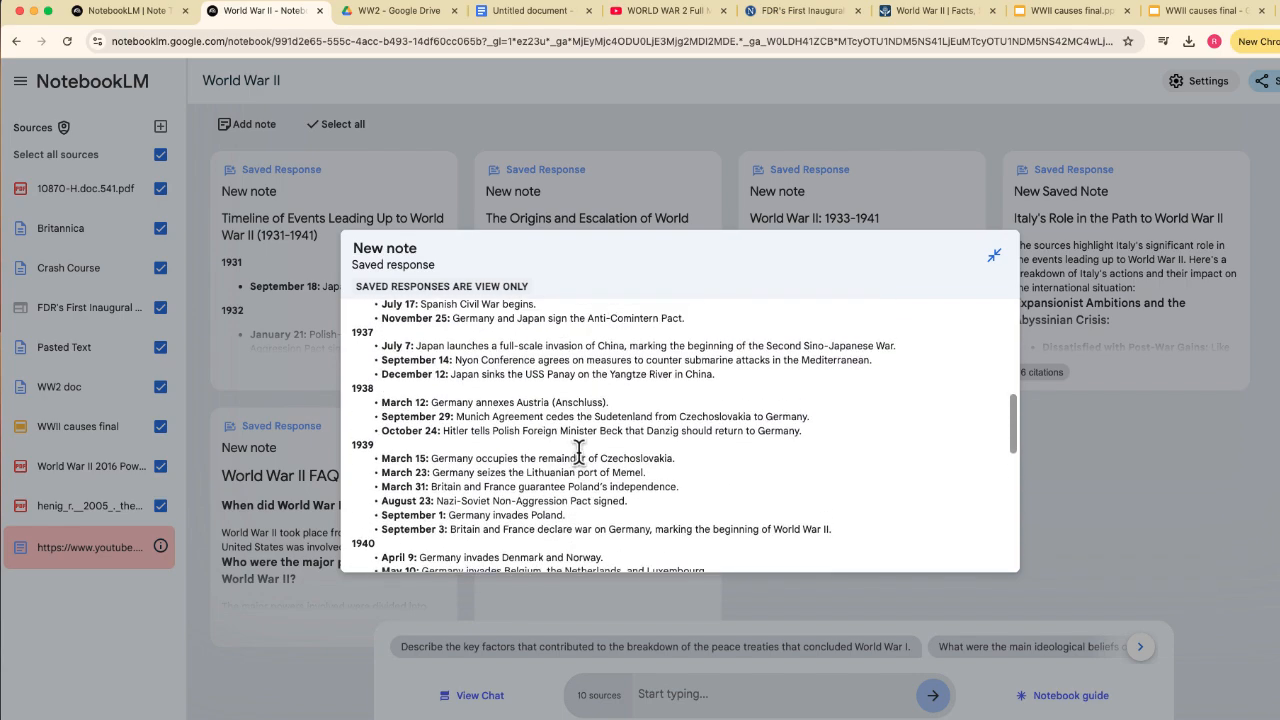
{"action": "scroll", "coordinate": [581, 453], "scroll_direction": "up", "scroll_amount": 8}
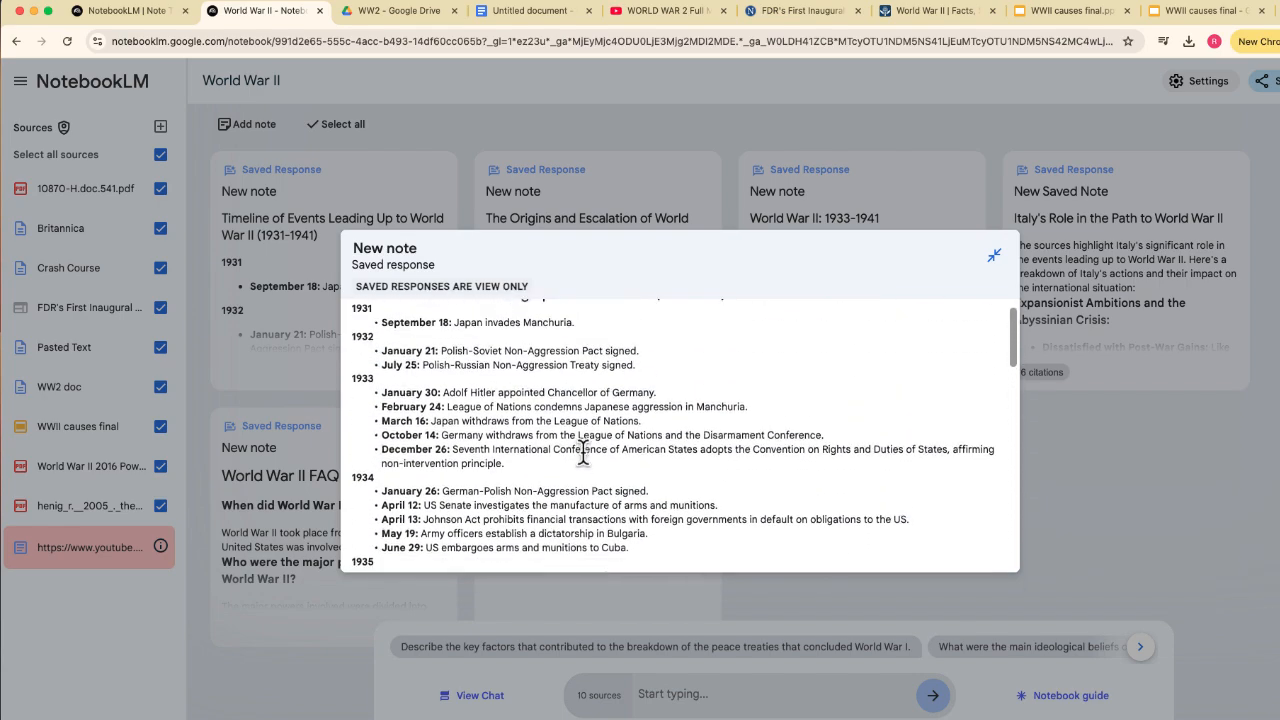
{"action": "scroll", "coordinate": [585, 451], "scroll_direction": "down", "scroll_amount": 8}
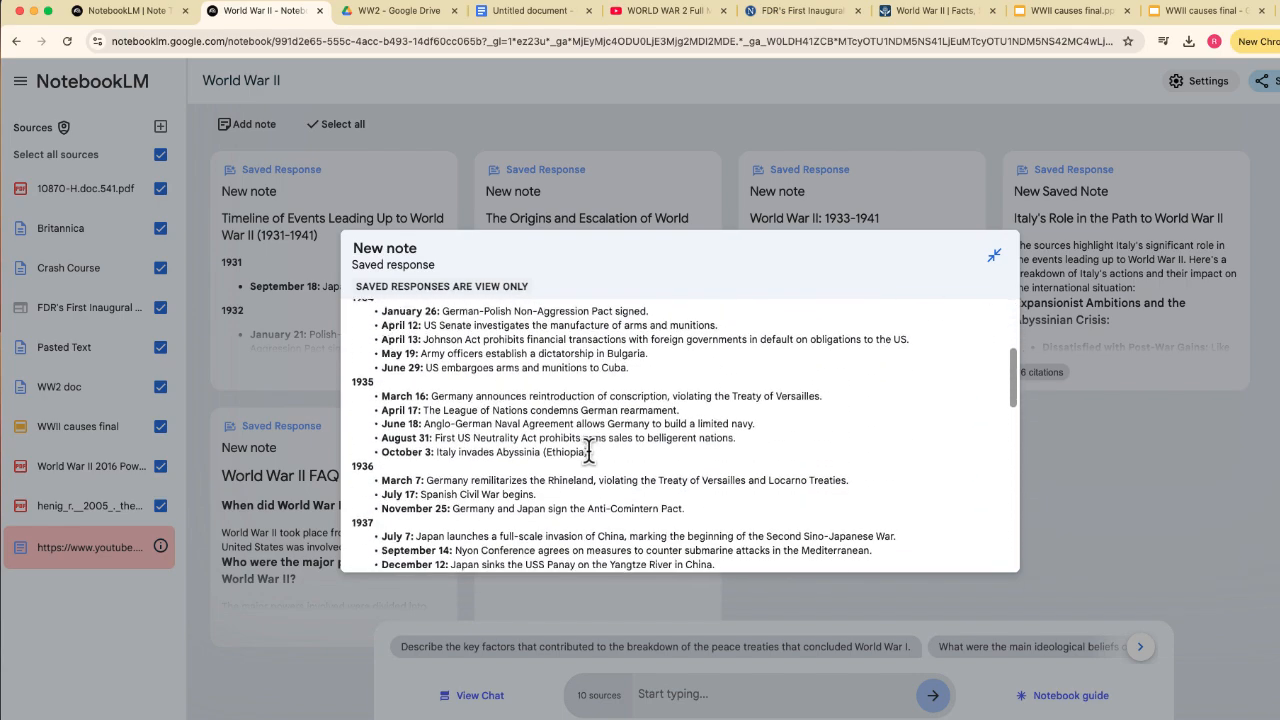
{"action": "scroll", "coordinate": [591, 450], "scroll_direction": "down", "scroll_amount": 1}
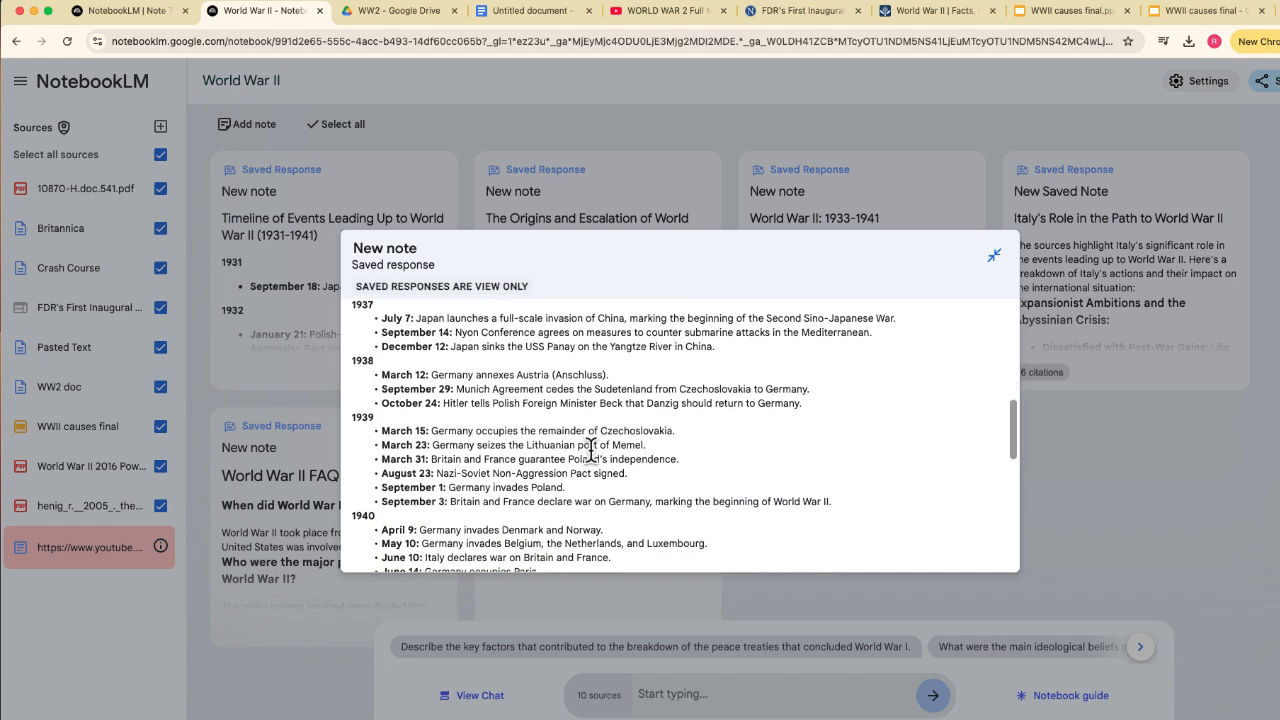
{"action": "scroll", "coordinate": [593, 452], "scroll_direction": "down", "scroll_amount": 10}
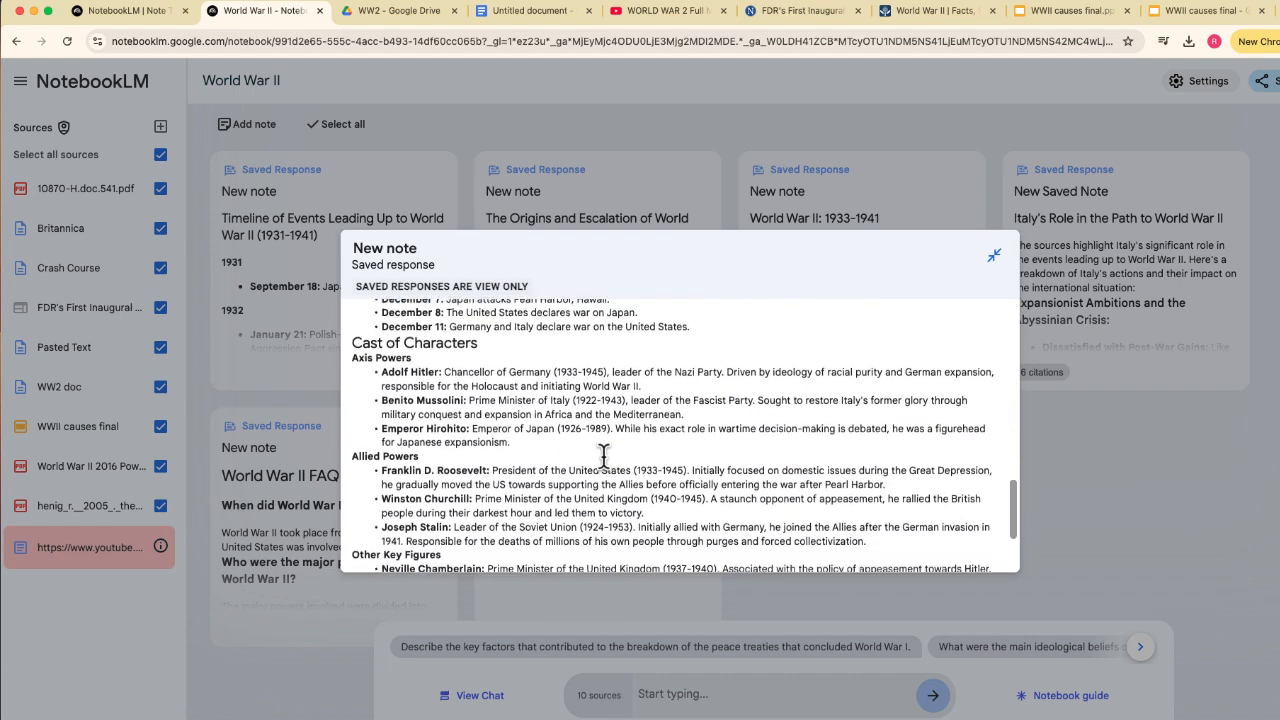
{"action": "scroll", "coordinate": [603, 456], "scroll_direction": "down", "scroll_amount": 3}
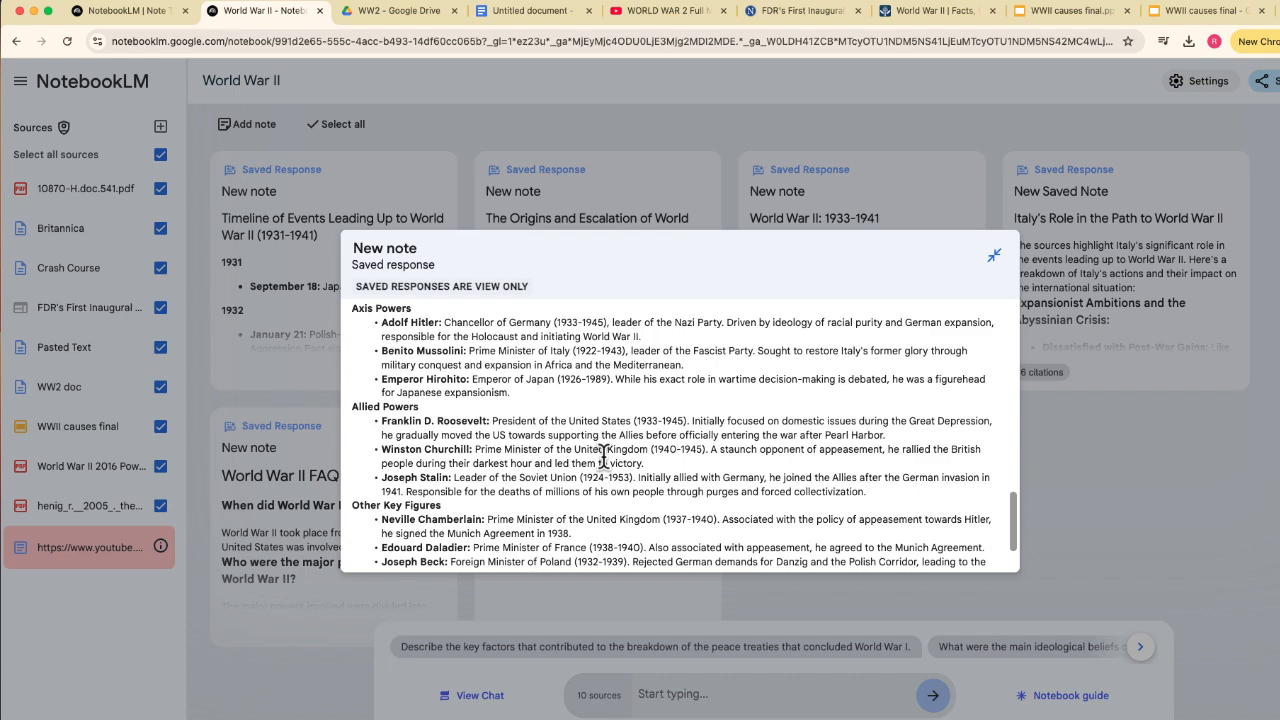
{"action": "left_click", "coordinate": [1066, 502]}
Step: Generate the deep dive Audio Overview from the notebook guide and play a short portion of it
{"action": "left_click", "coordinate": [1058, 695]}
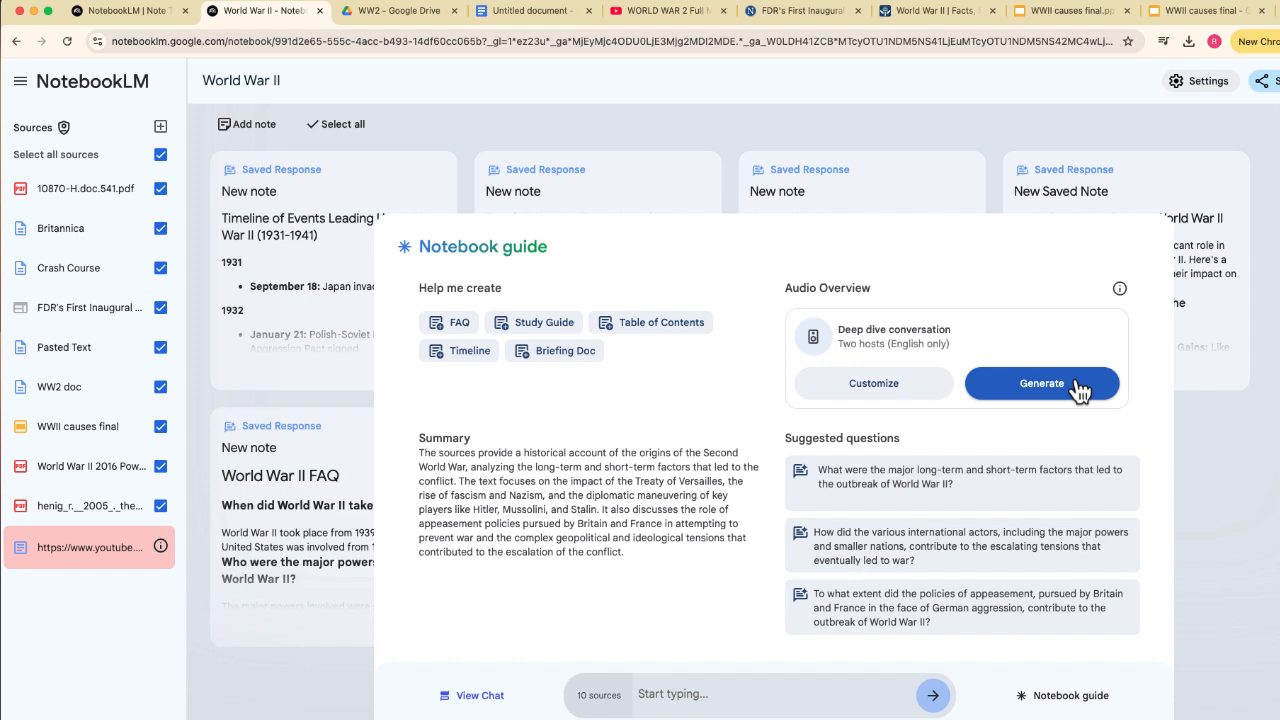
{"action": "left_click", "coordinate": [1074, 383]}
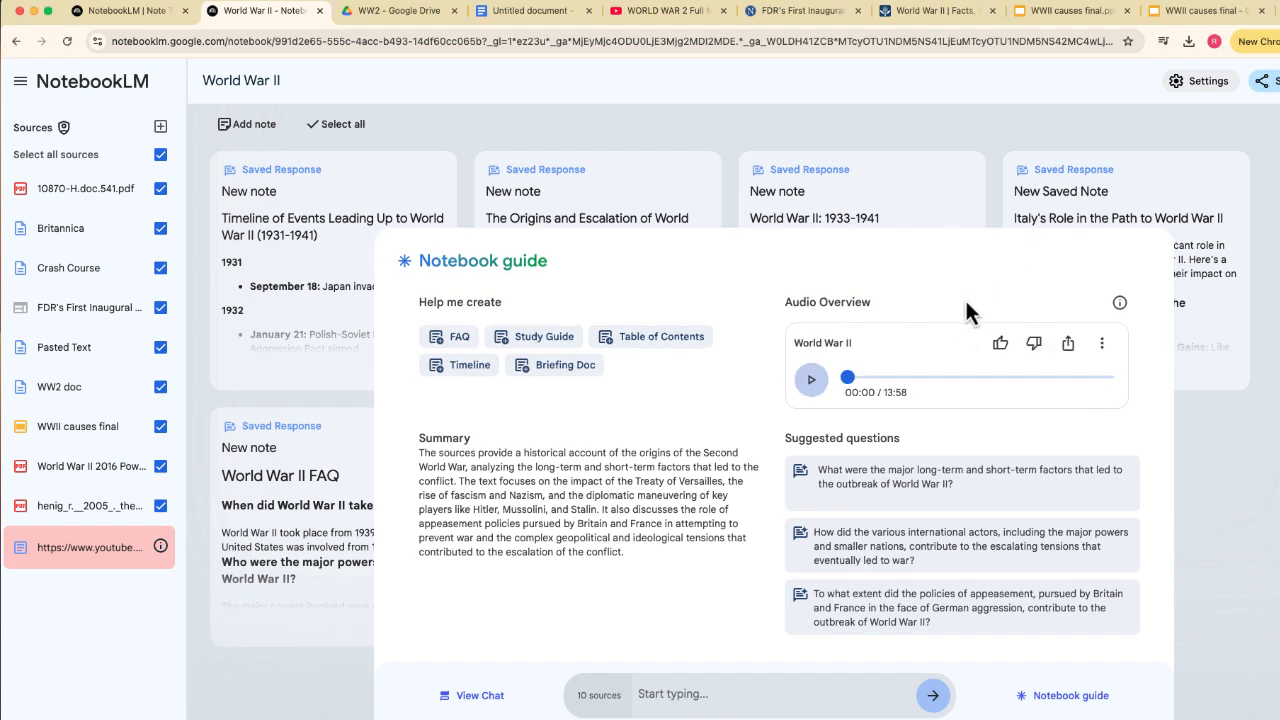
{"action": "left_click", "coordinate": [812, 380]}
{"action": "left_click", "coordinate": [814, 385]}
{"action": "left_click", "coordinate": [1068, 345]}
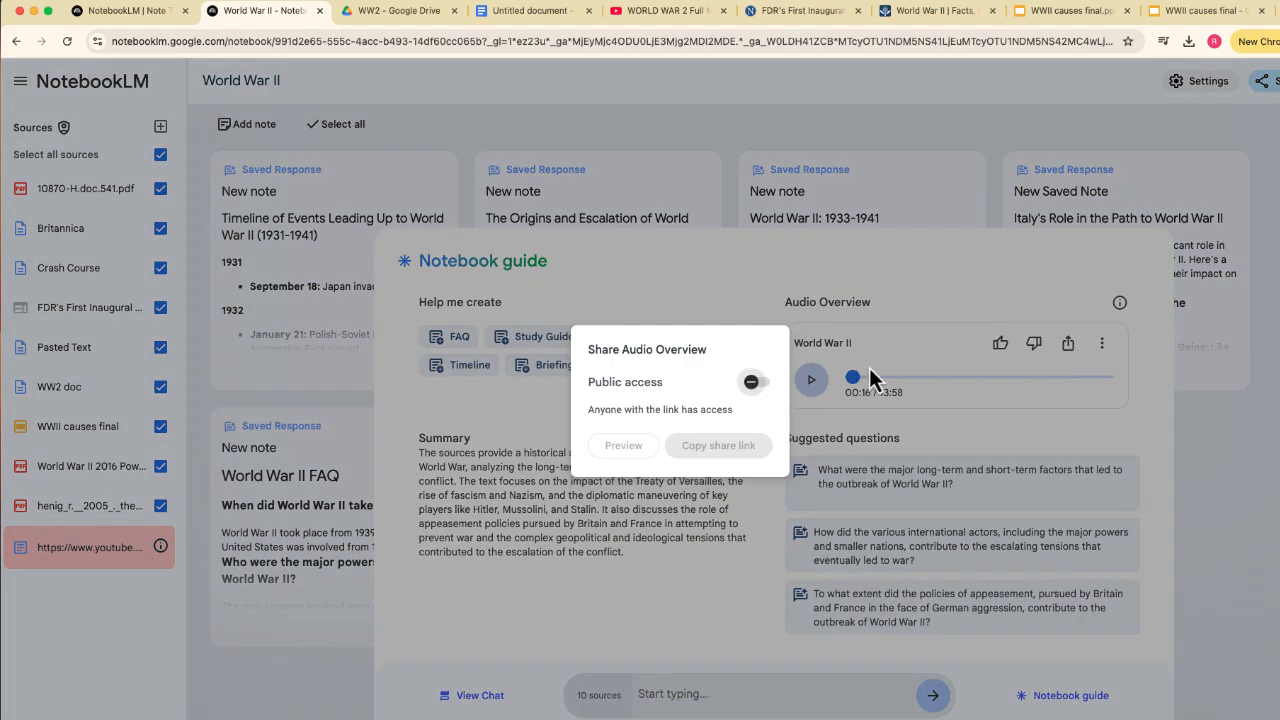
{"action": "left_click", "coordinate": [753, 383]}
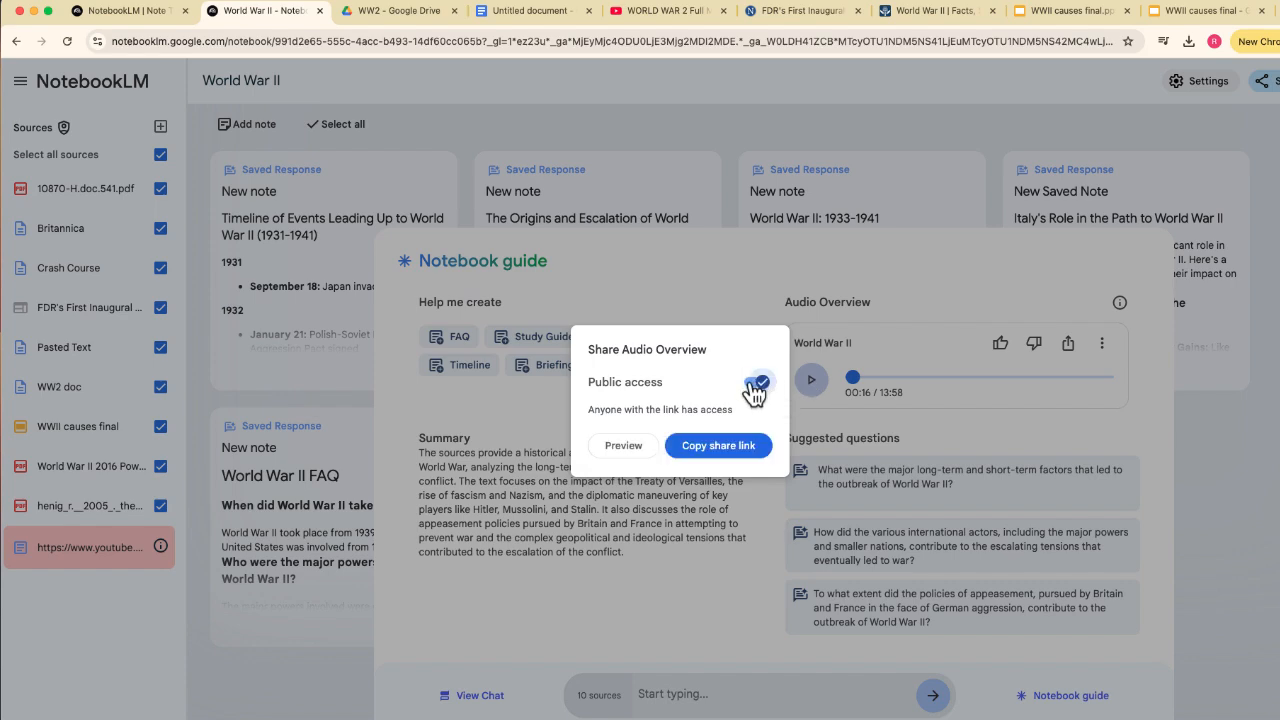
{"action": "left_click", "coordinate": [753, 383]}
{"action": "left_click", "coordinate": [1038, 427]}
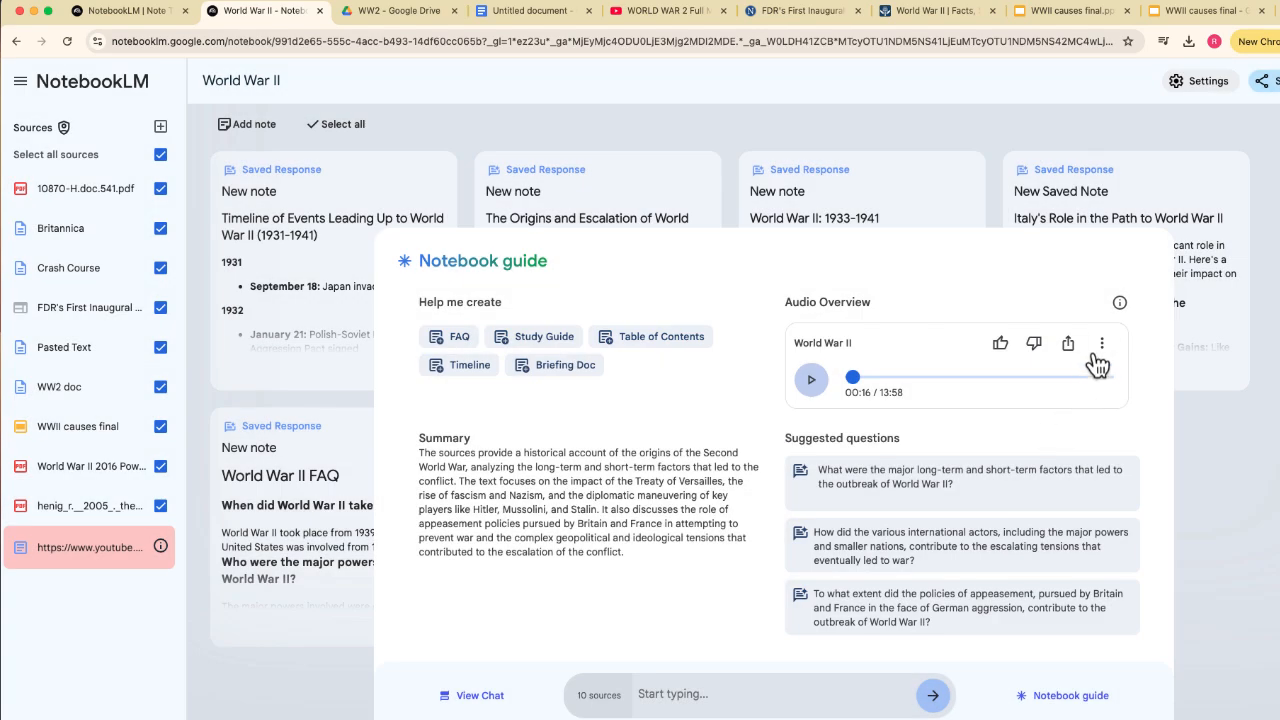
Step: Turn on public access for the Audio Overview, copy its share link, and close the sharing dialog
{"action": "left_click", "coordinate": [1070, 350]}
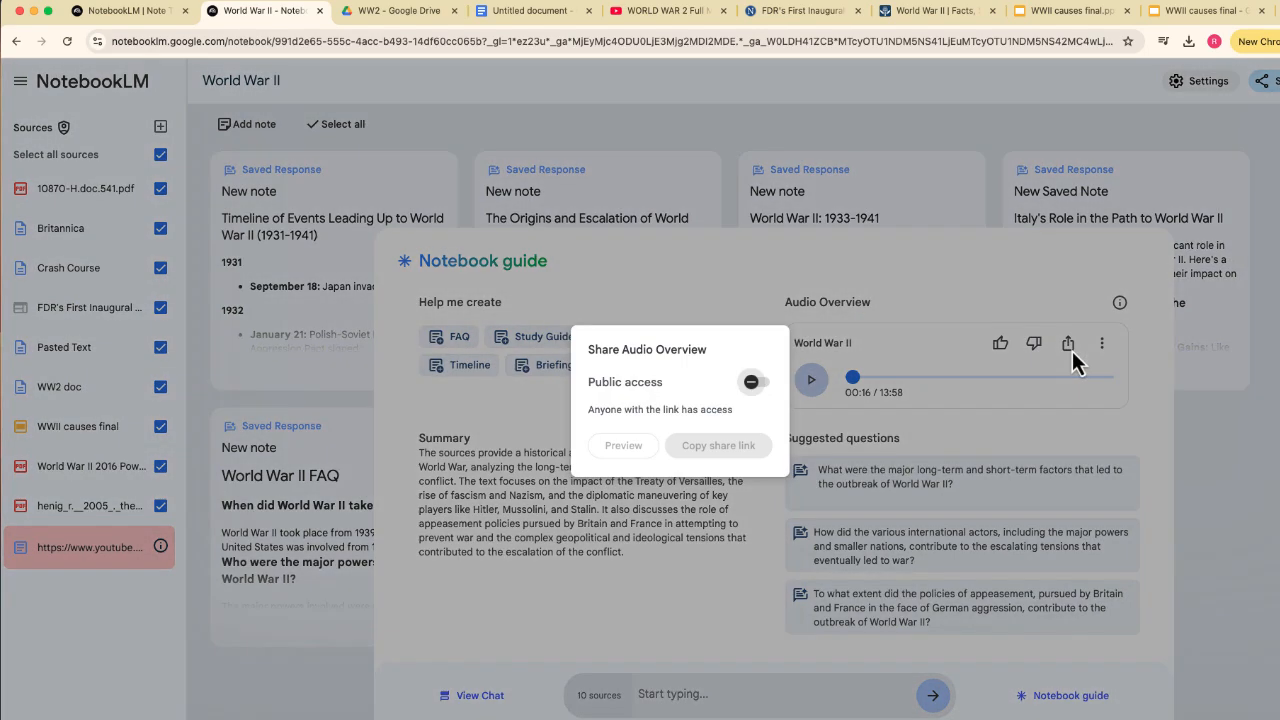
{"action": "left_click", "coordinate": [753, 385]}
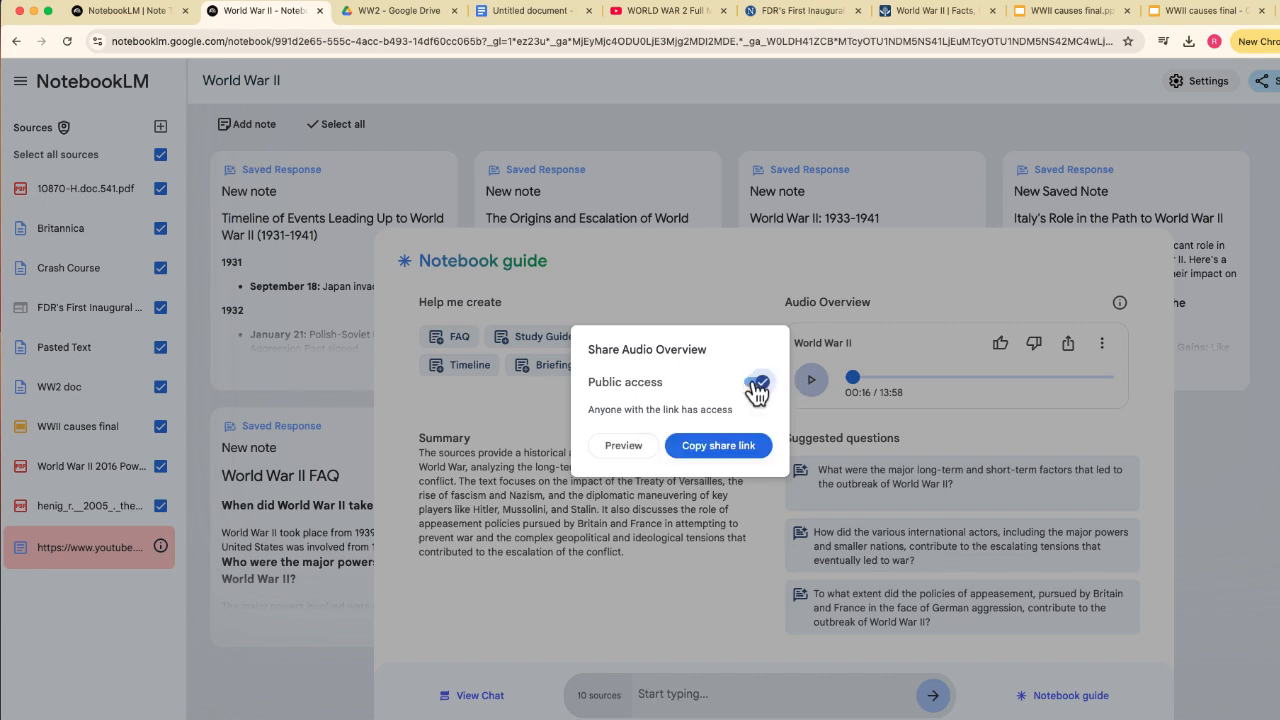
{"action": "left_click", "coordinate": [724, 450]}
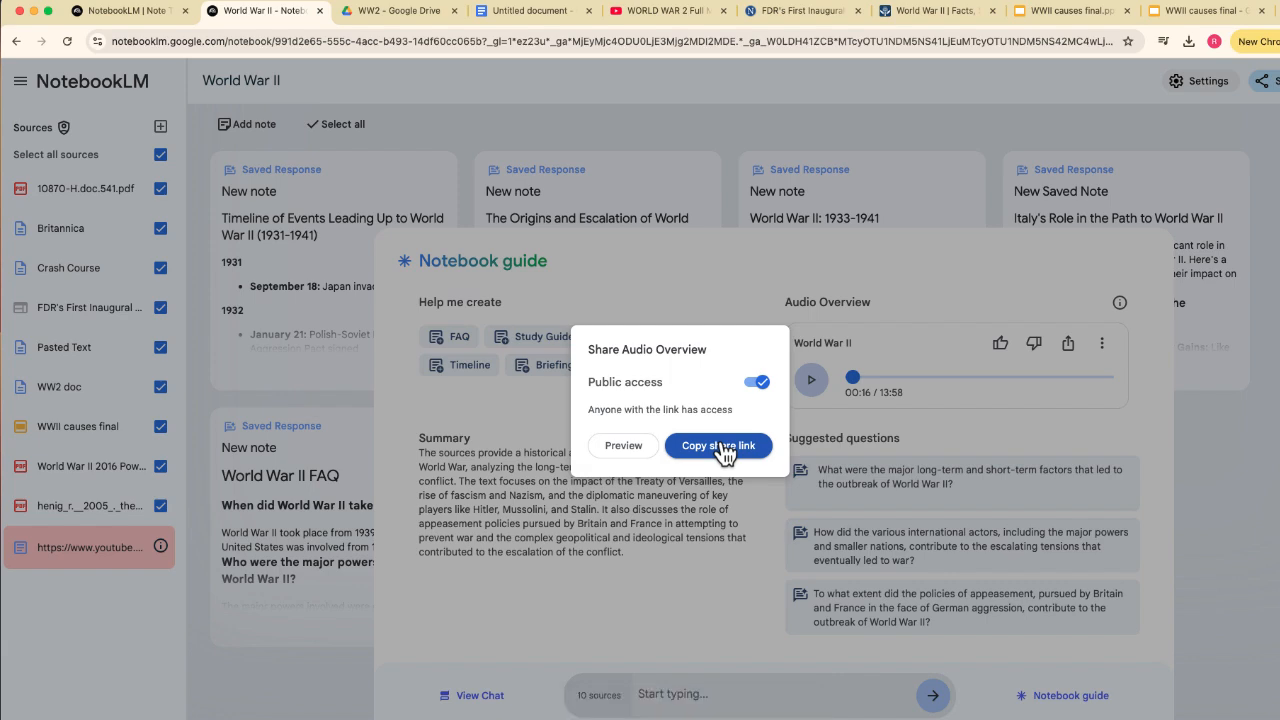
{"action": "left_click", "coordinate": [1093, 408]}
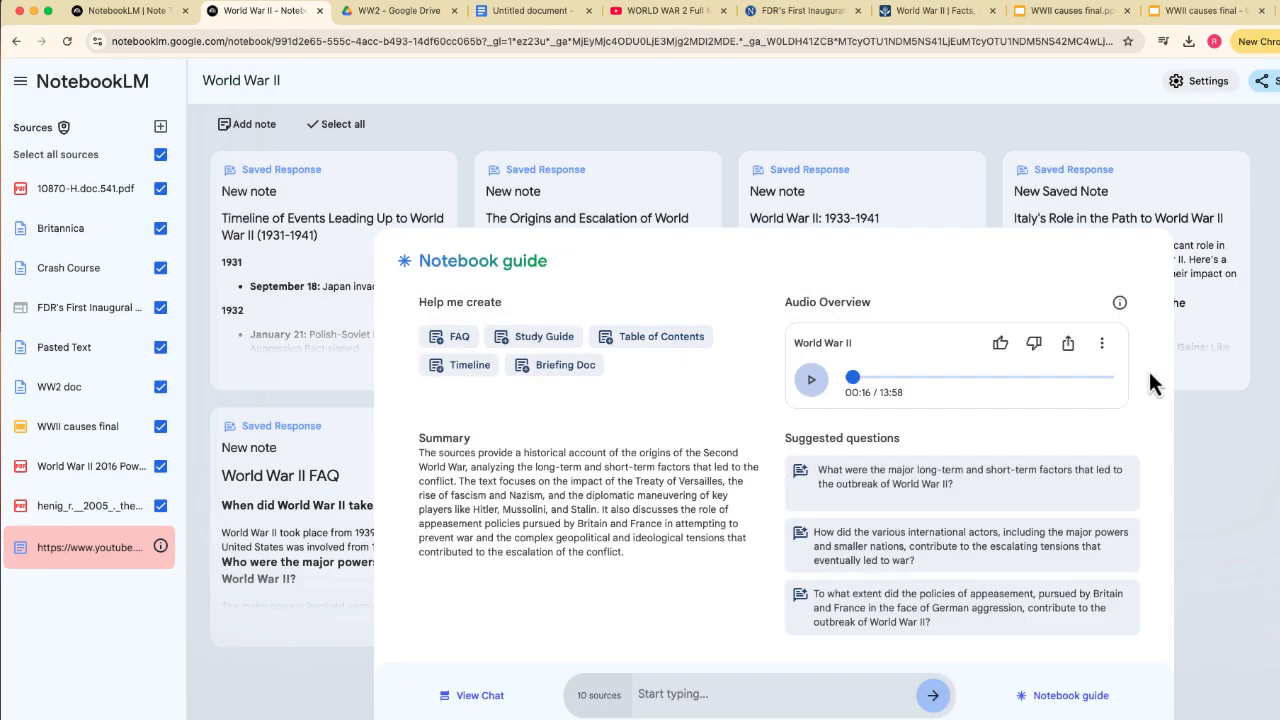
Step: Look over the Audio Overview's additional options, such as playback speed and download, without choosing one
{"action": "left_click", "coordinate": [1102, 345]}
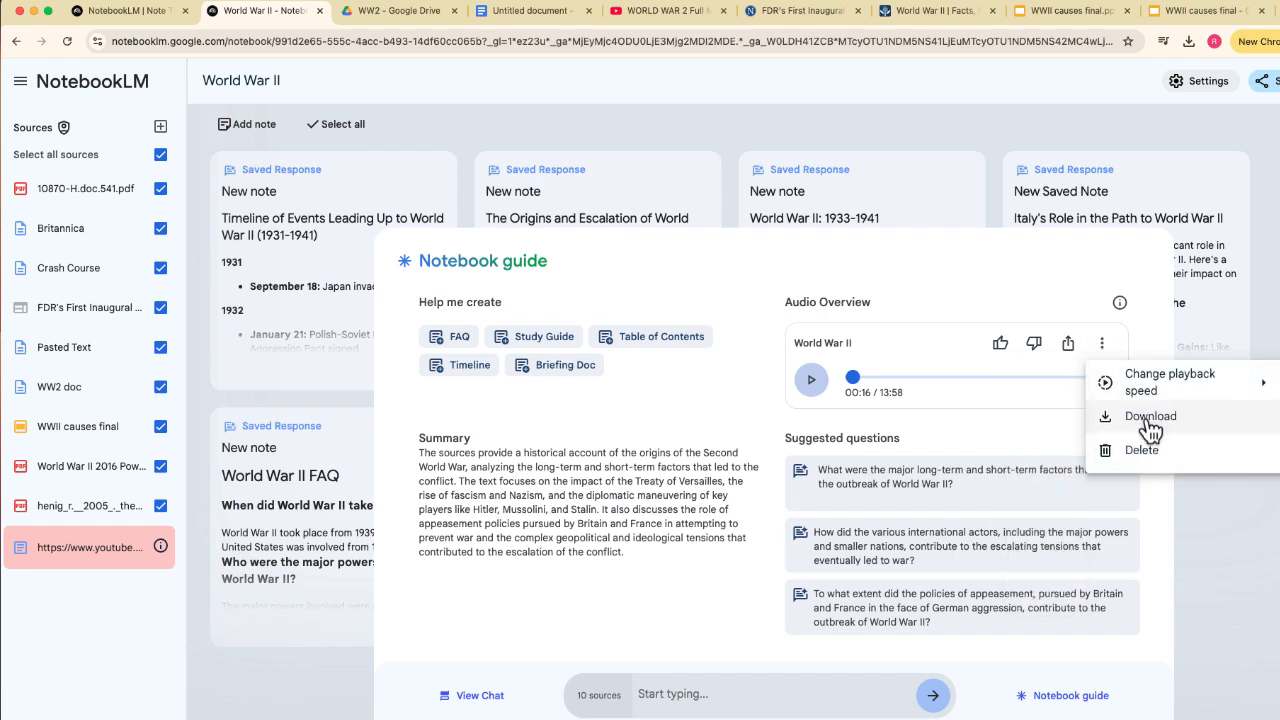
{"action": "left_click", "coordinate": [711, 446]}
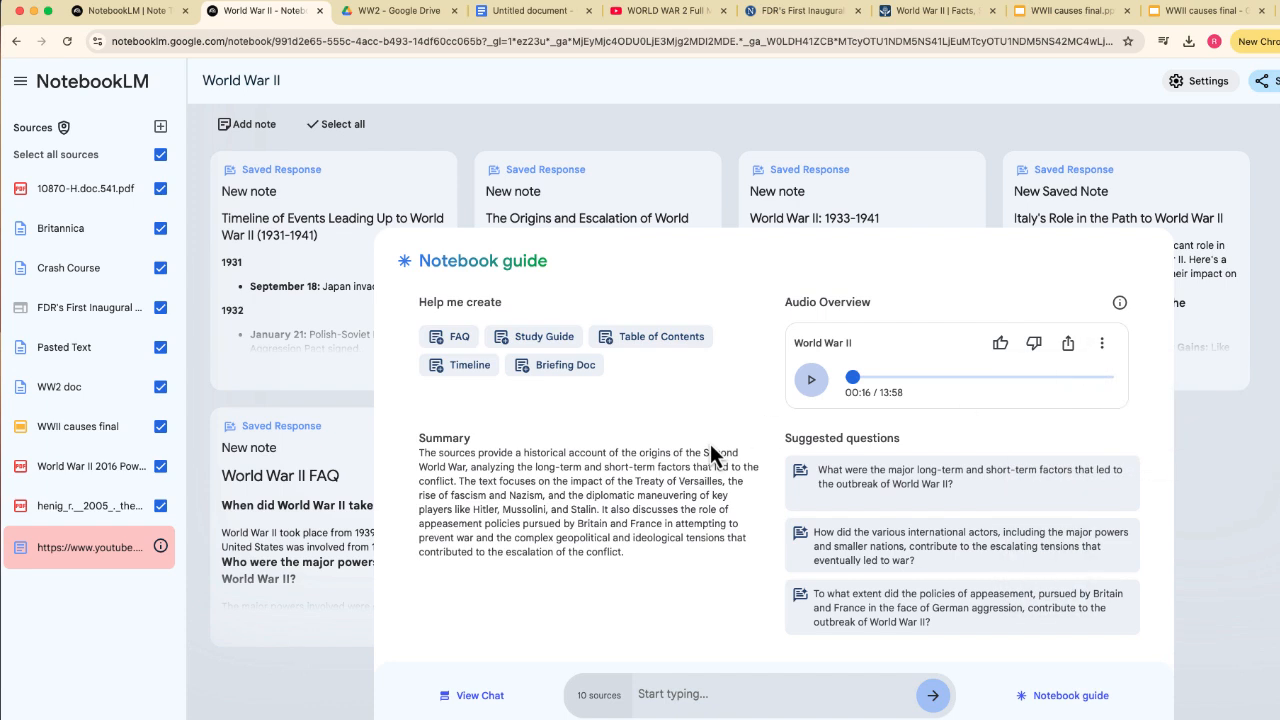